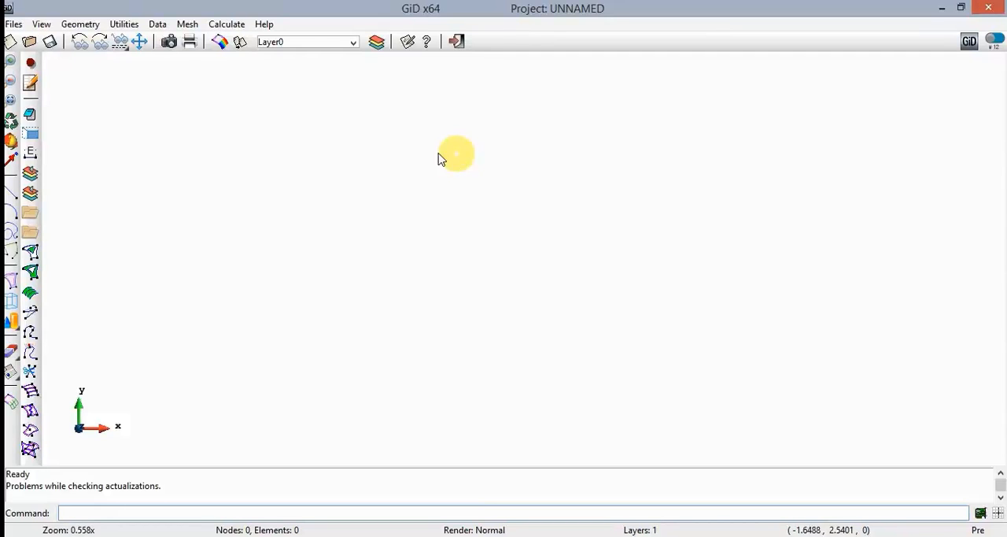
- Load the Code_bright_v4_4 problem type for the project
click(160, 25)
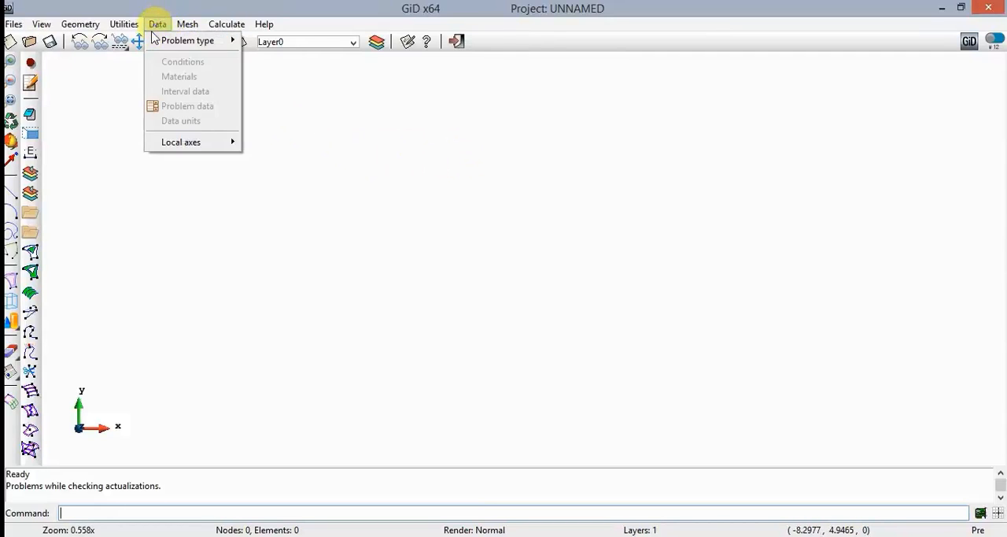
mouse_move(181, 40)
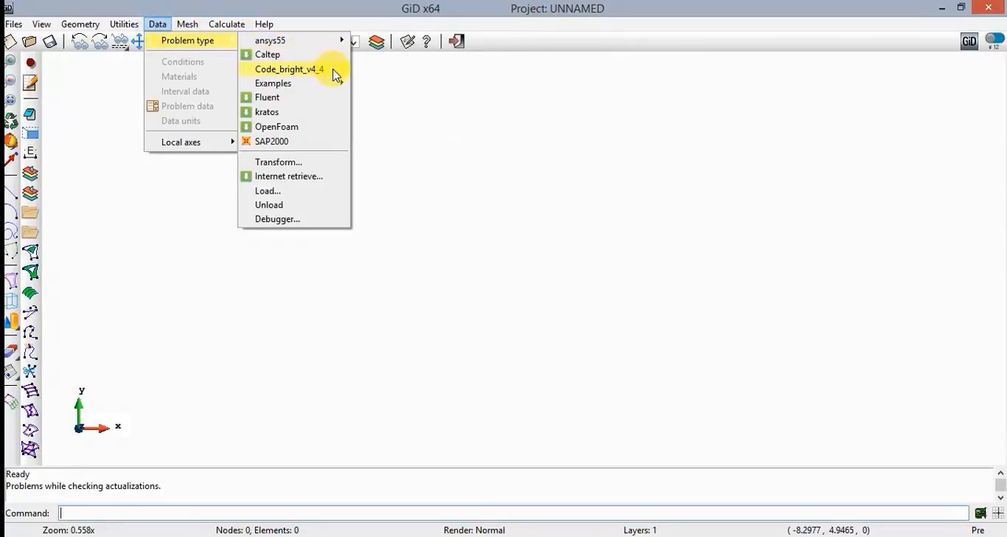
click(335, 74)
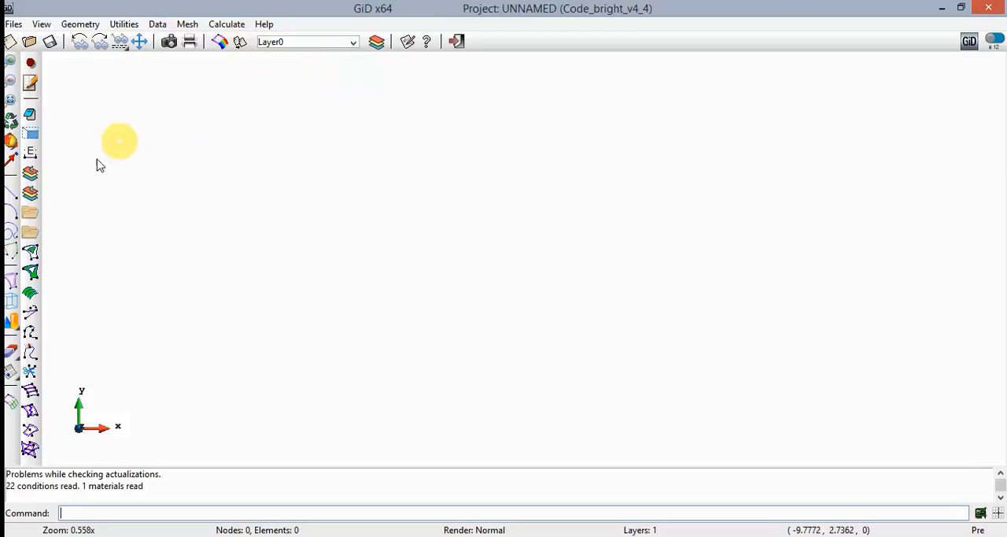
- Draw connected lines from 0,0 to 0.81,0 and on to 0.81,3 as the rectangle's bottom and right sides
click(11, 193)
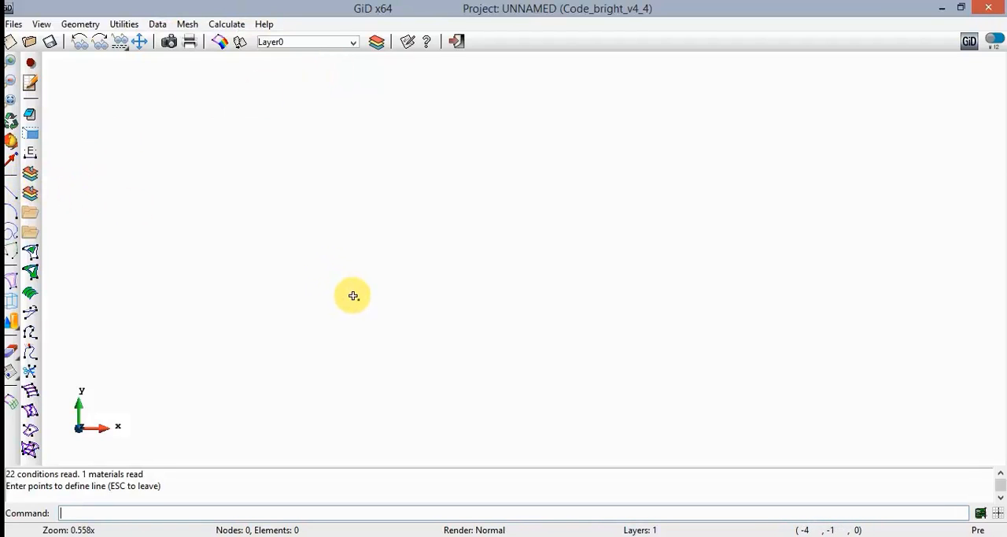
text(0,0)
key(Return)
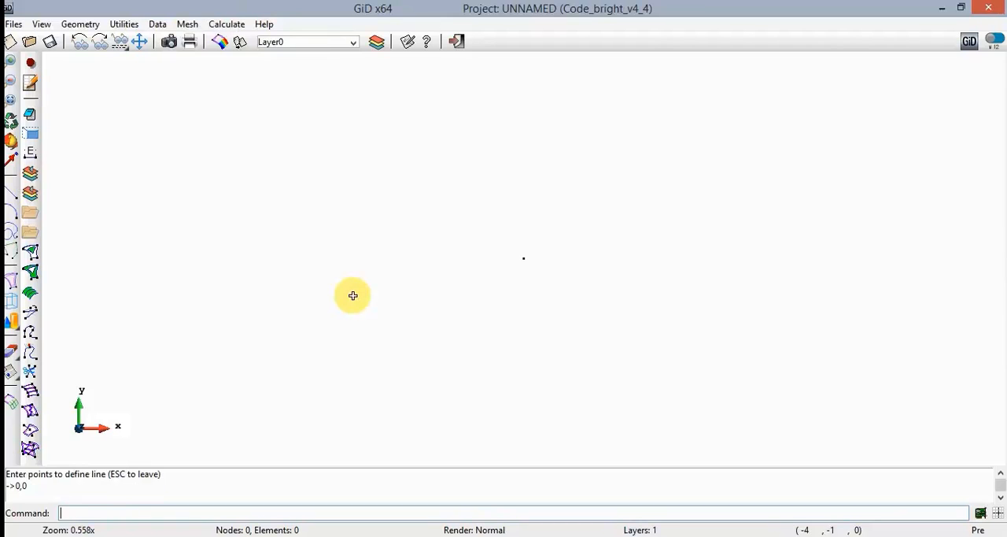
text(0.81,0)
key(Return)
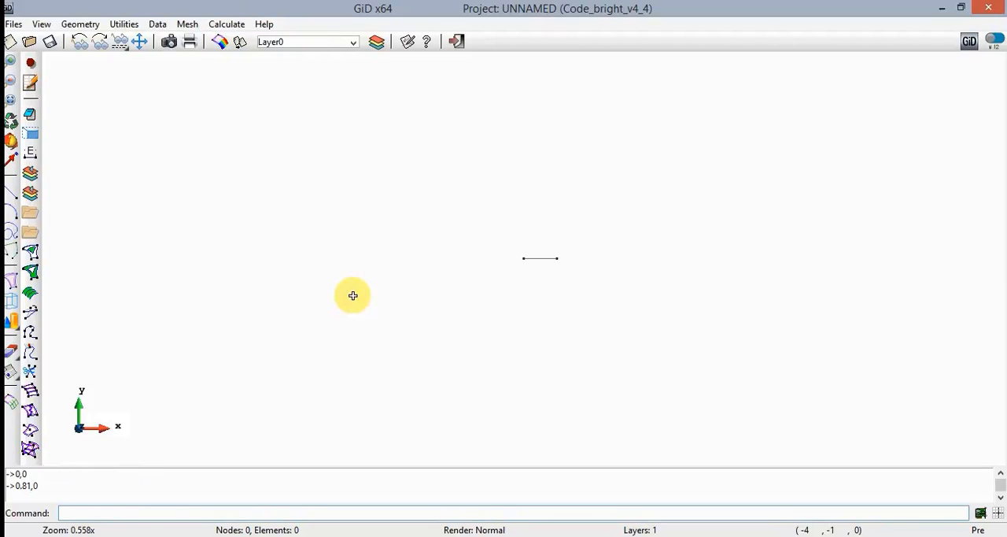
text(0.81,3)
key(Return)
- Continue the line to 0,3 and close the rectangle at 0,0, joining to the existing point, and finish line creation
text(0,3)
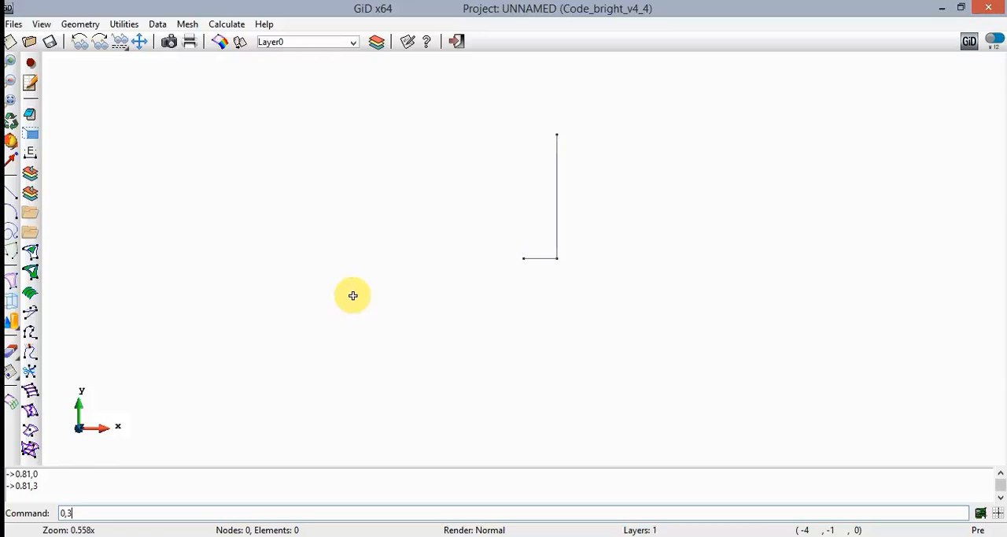
key(Return)
text(0,0)
key(Return)
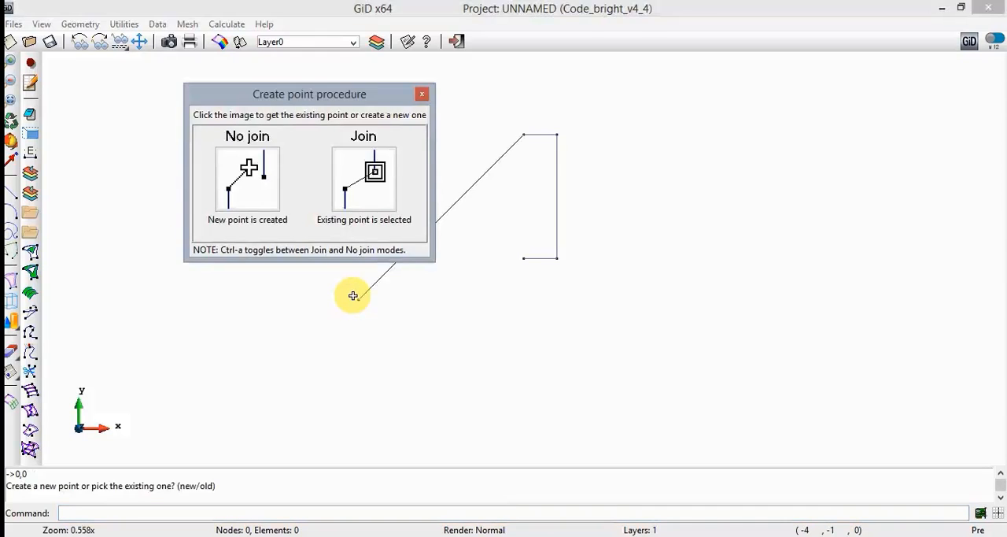
click(369, 191)
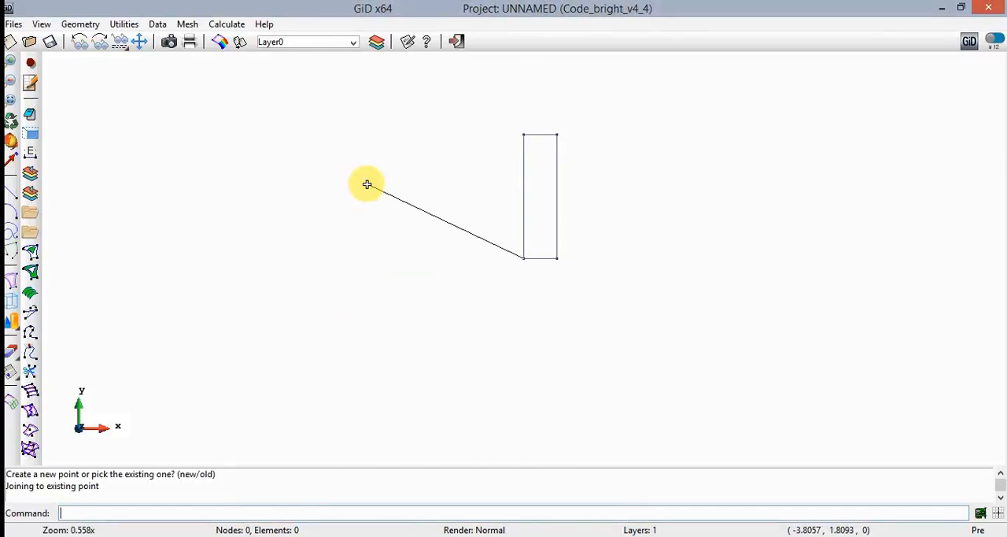
key(Escape)
key(Escape)
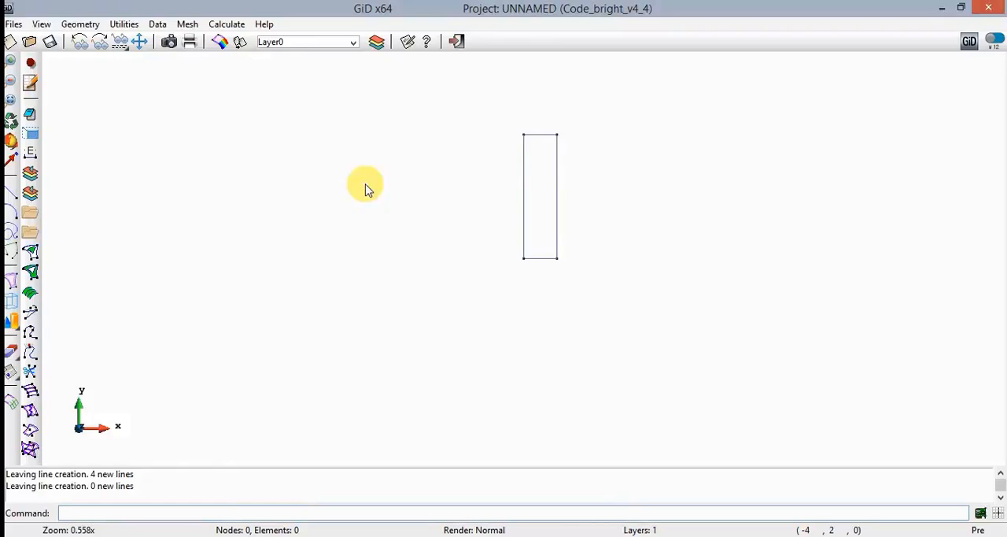
- Copy the rectangle's left vertical line by a translation of 0.17 in x
click(10, 99)
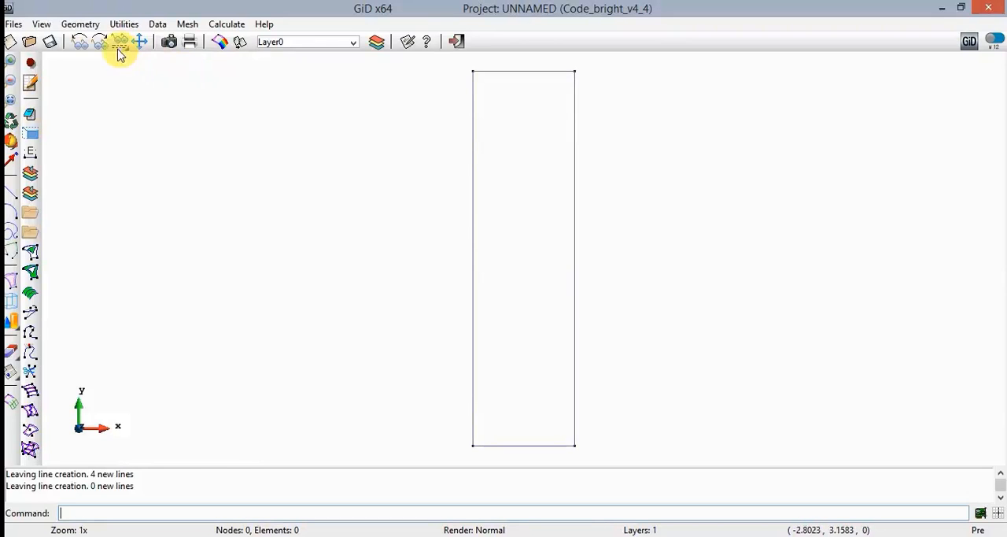
click(124, 24)
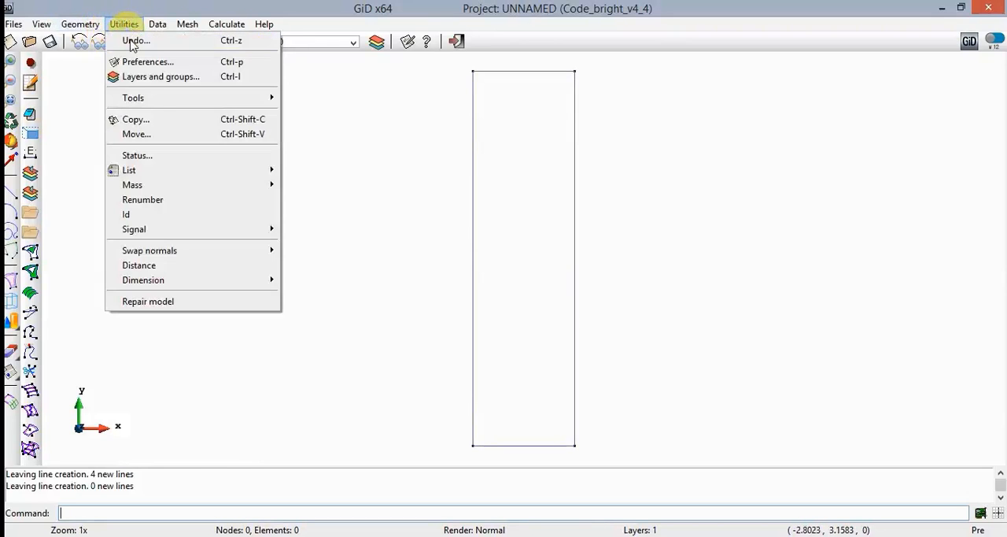
click(180, 124)
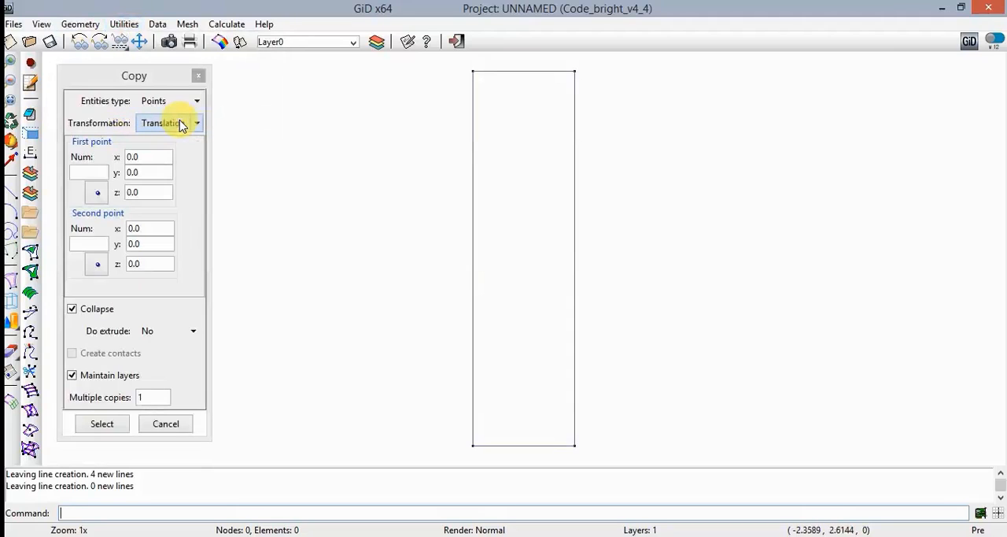
click(196, 101)
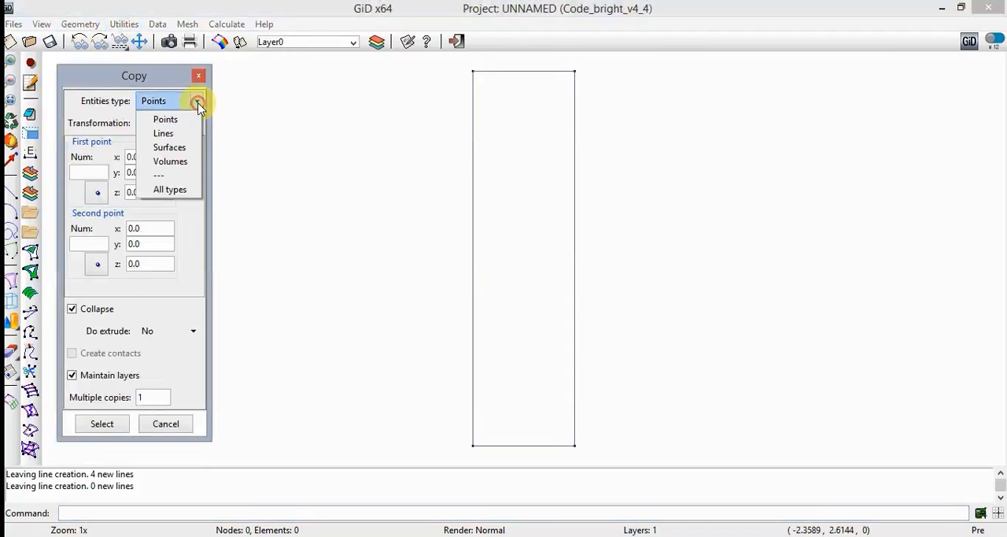
click(189, 139)
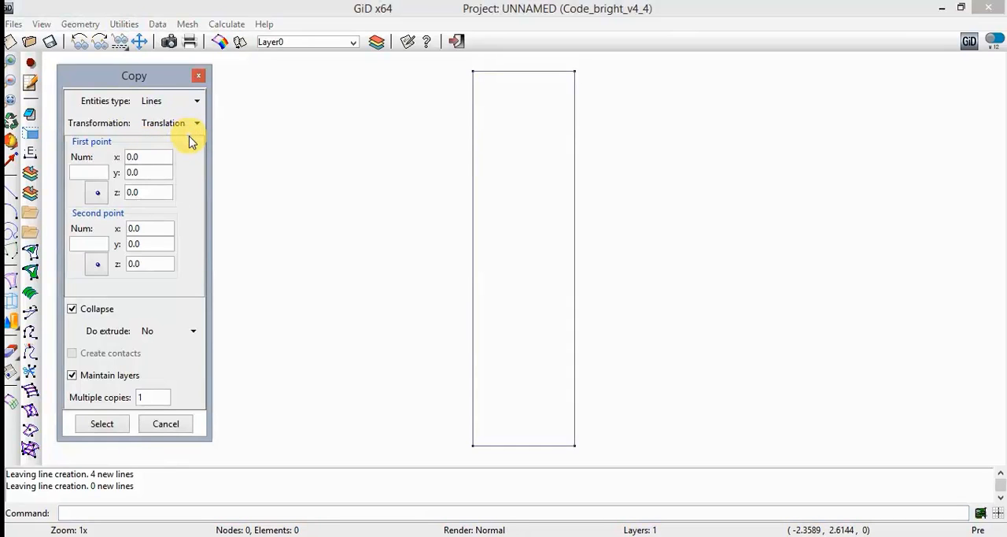
click(164, 228)
key(BackSpace)
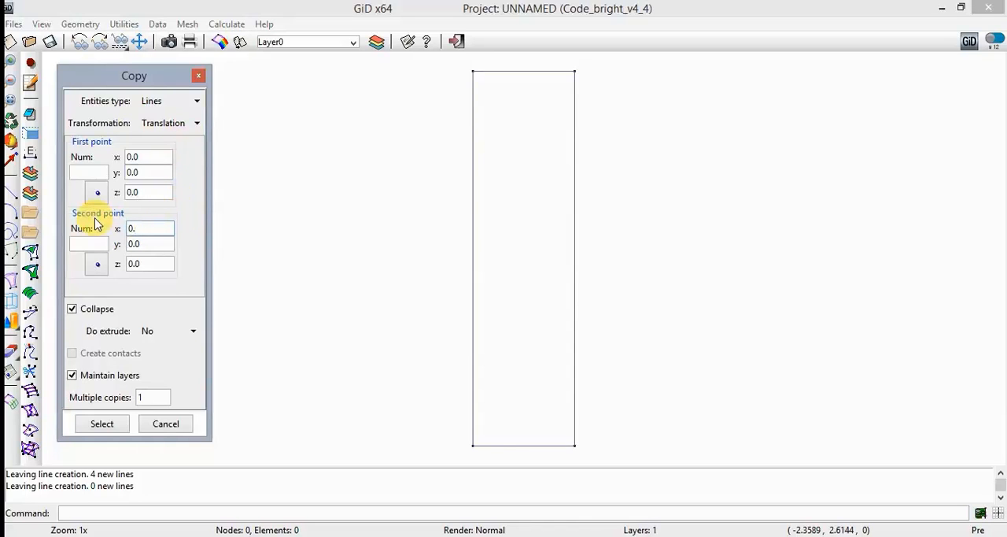
text(17)
click(117, 425)
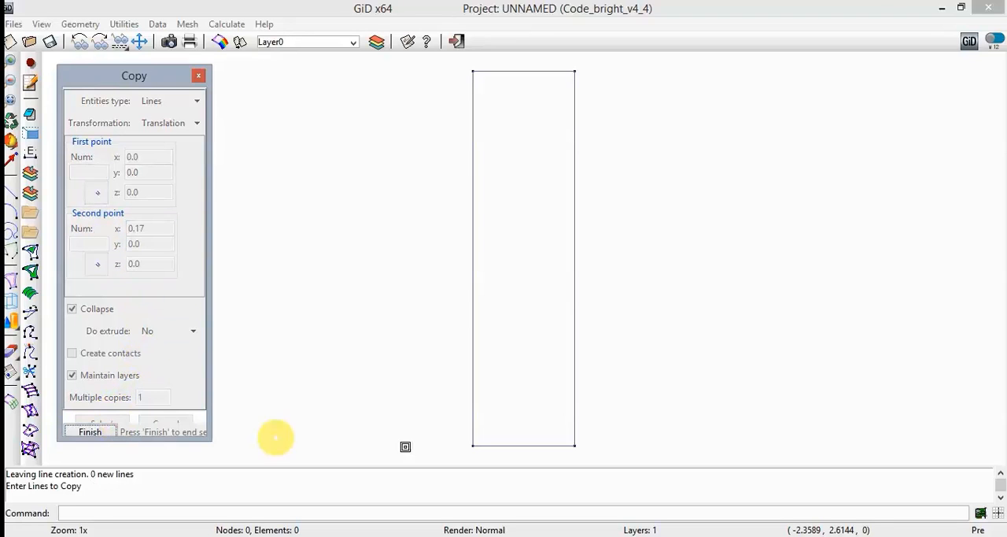
click(471, 422)
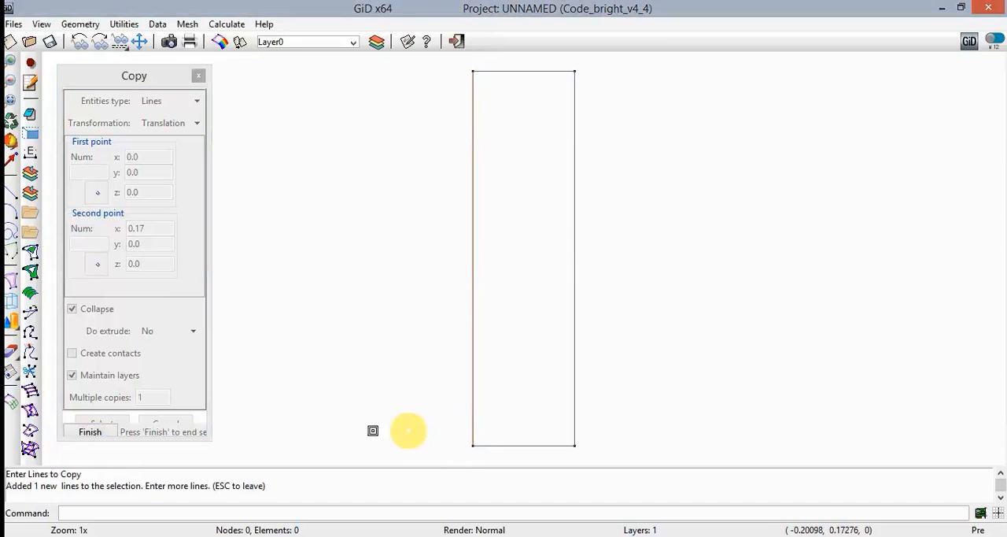
click(91, 432)
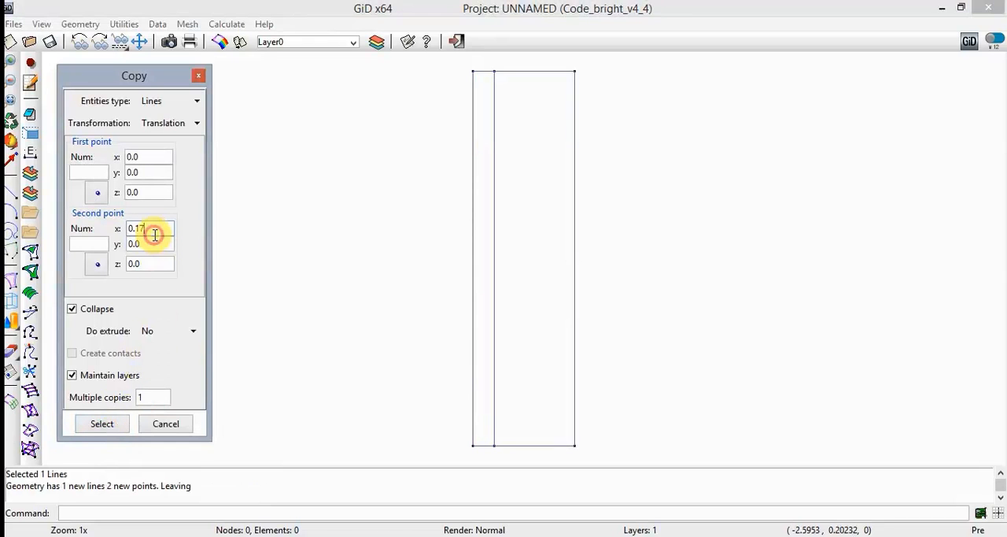
- Copy the rectangle's bottom line upward by a translation of 0.0 in x and 0.375 in y
key(BackSpace)
key(BackSpace)
text(0)
key(Tab)
text(0.375)
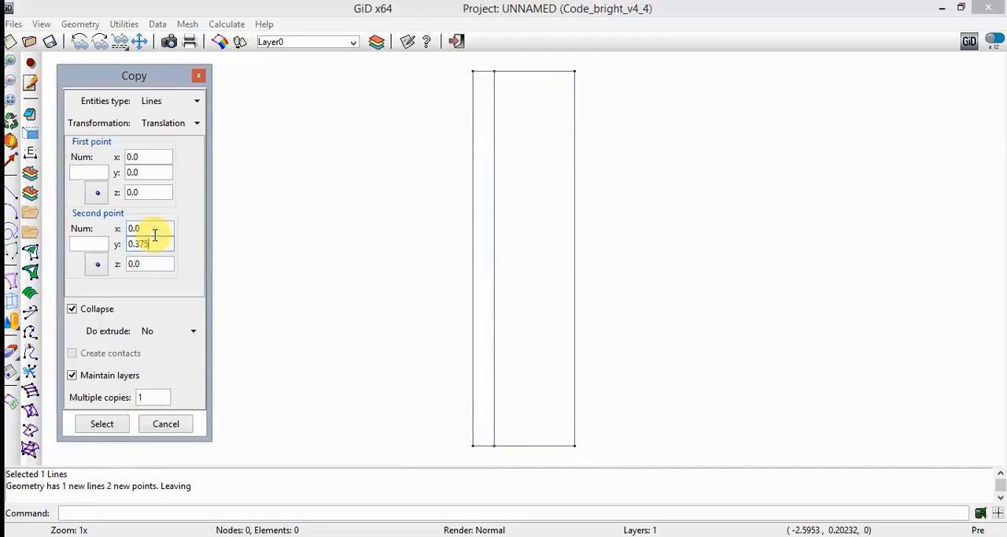
click(110, 426)
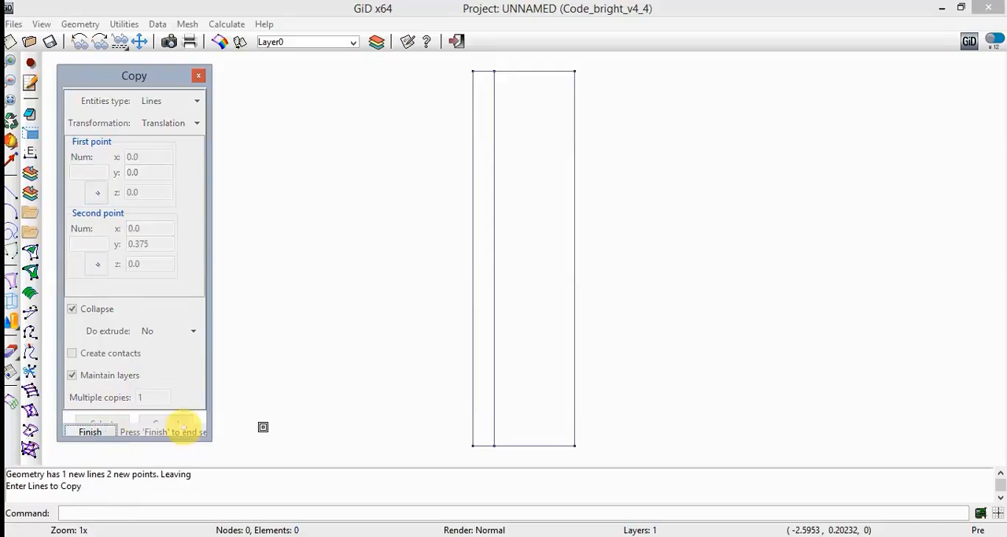
click(539, 445)
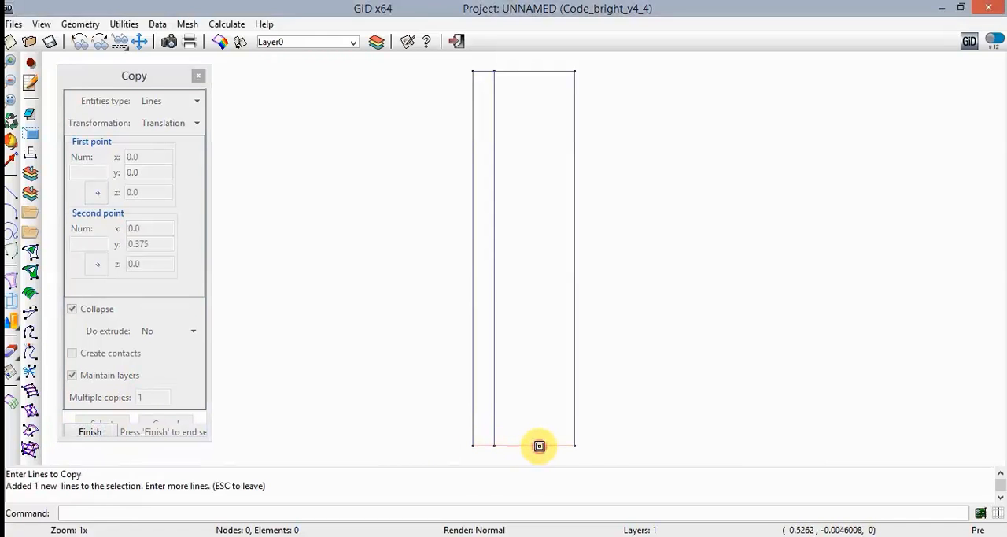
click(90, 432)
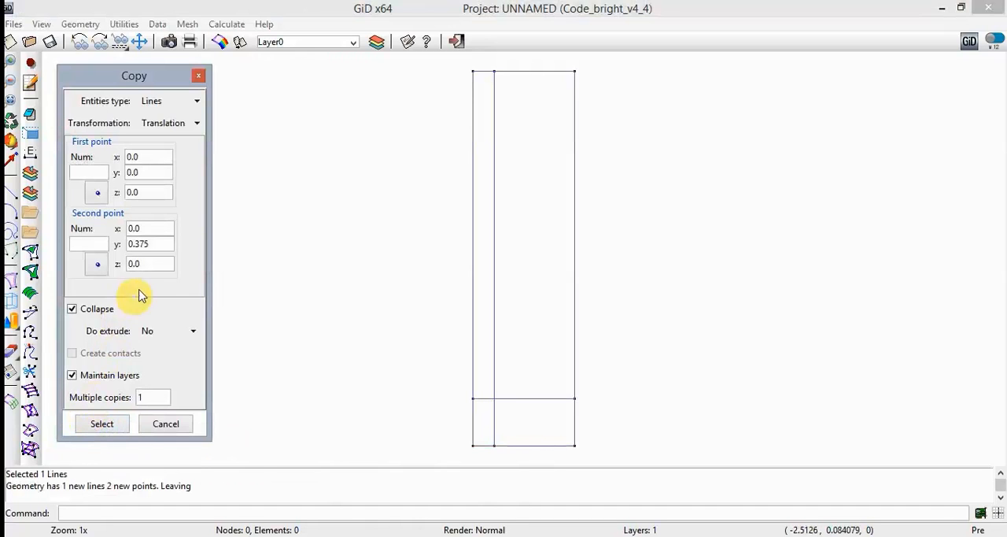
- Copy the rectangle's bottom line upward by a translation of 2 in y and close the copy settings
drag(165, 246, 129, 247)
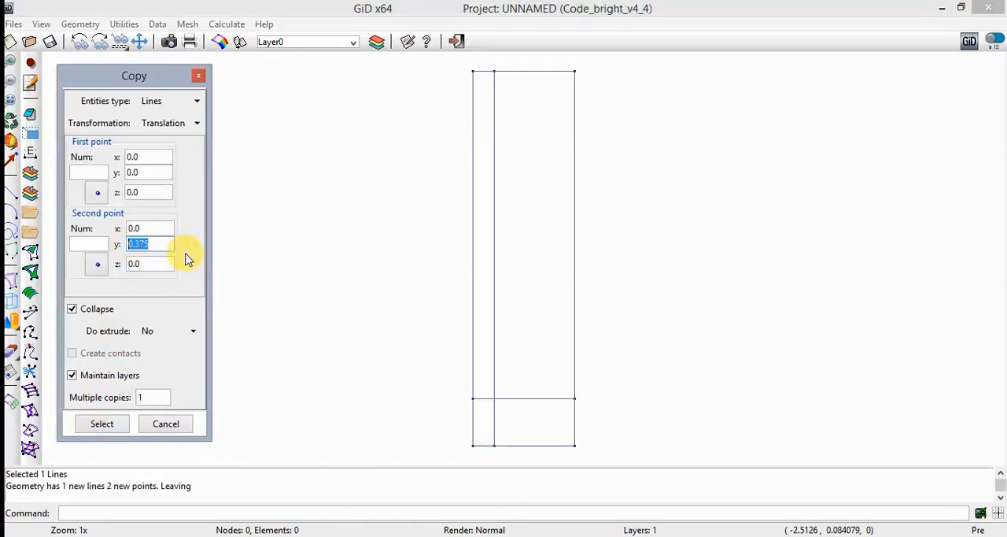
text(2)
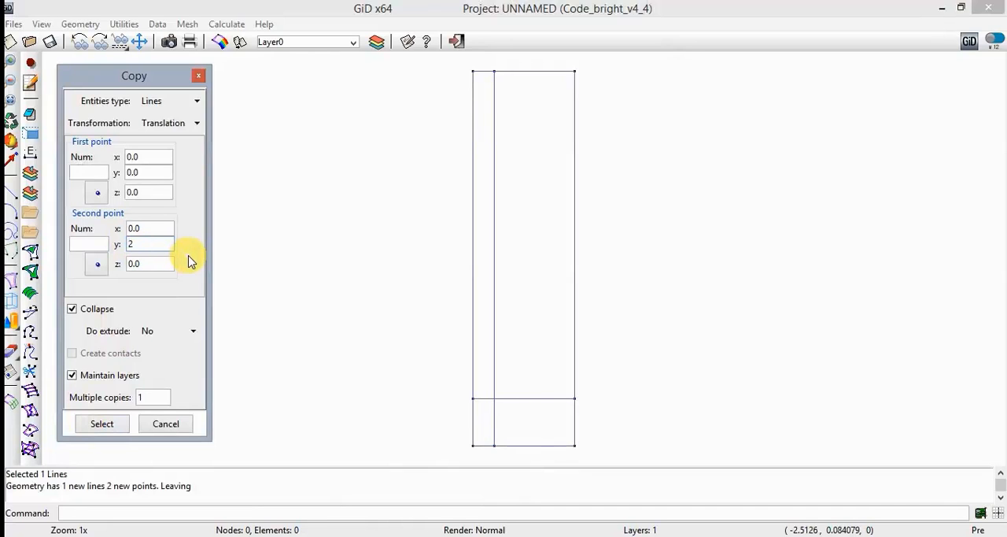
click(103, 424)
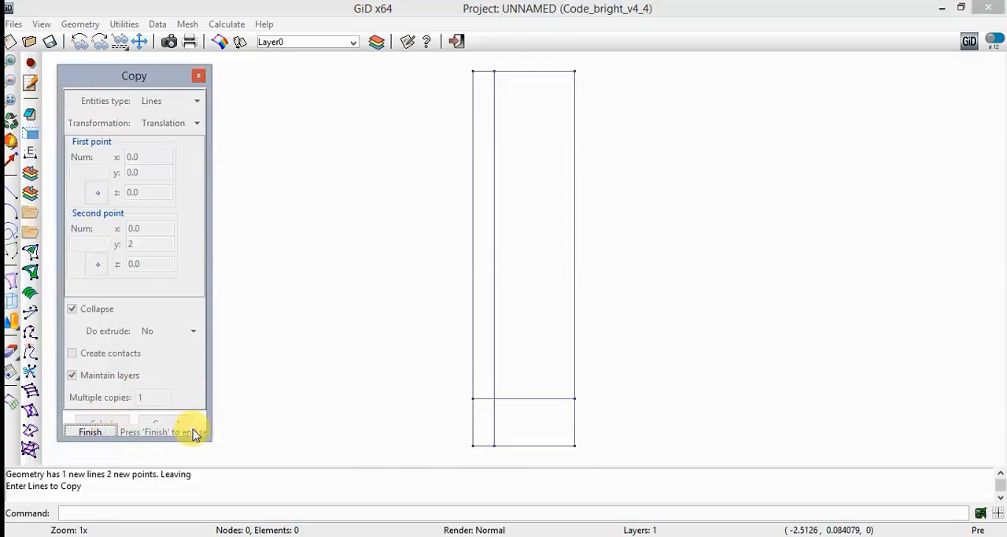
click(542, 446)
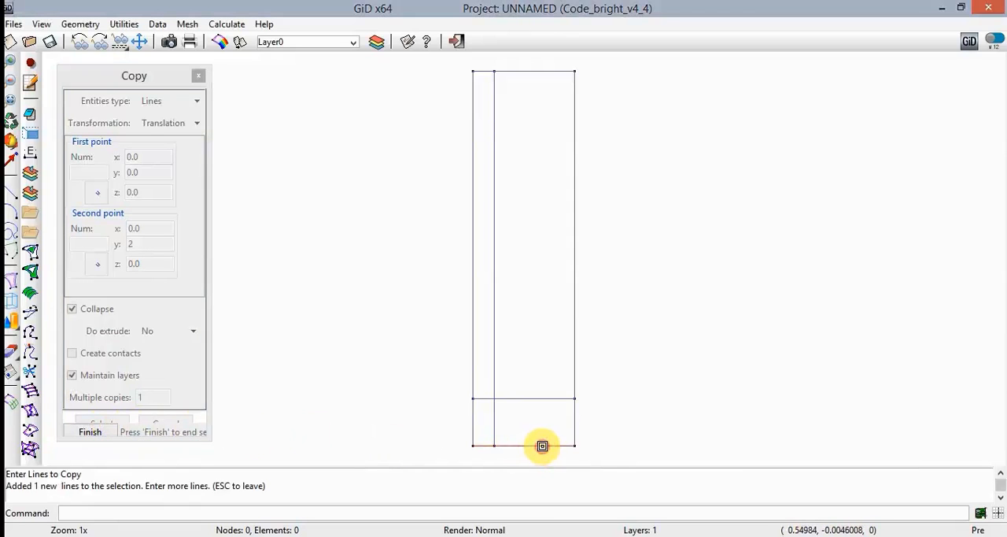
click(94, 432)
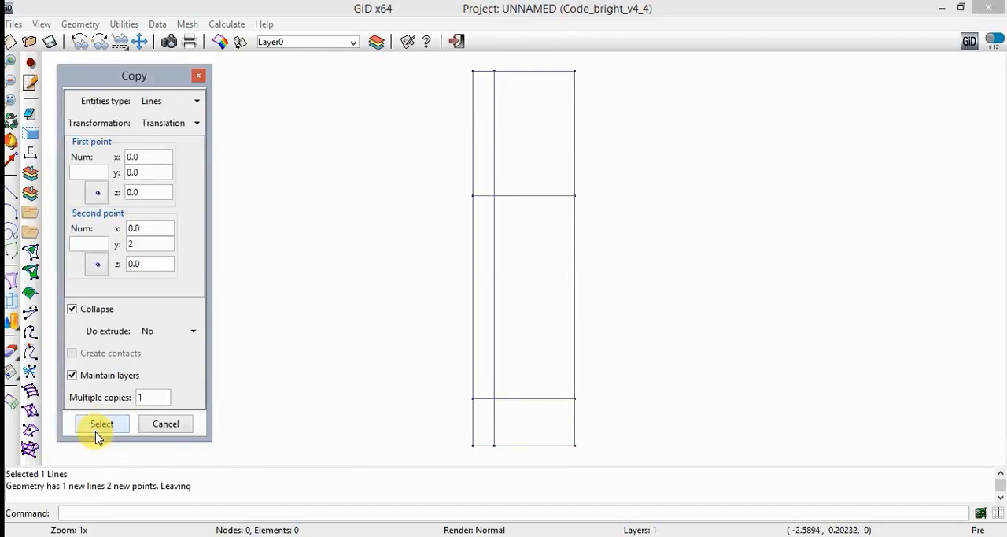
click(165, 423)
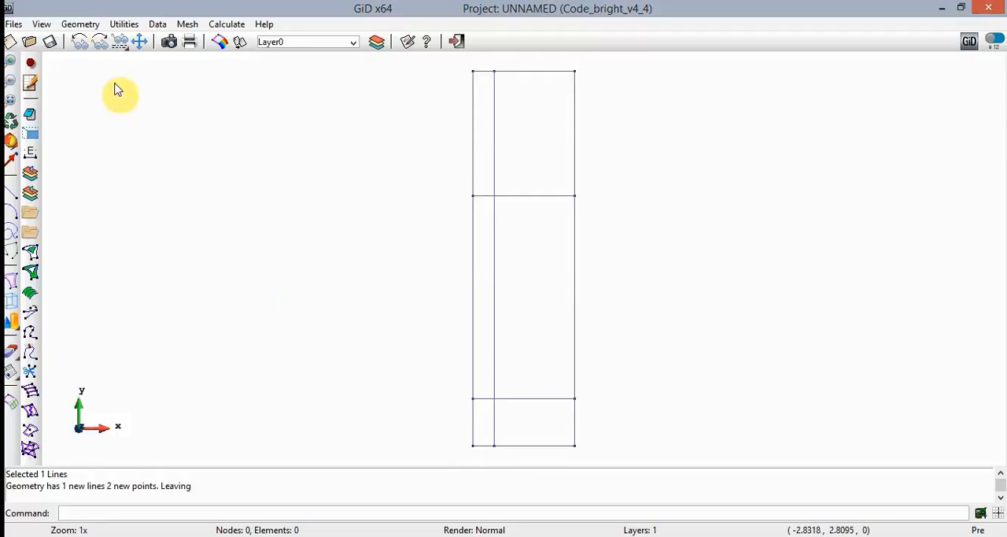
- Intersect all the lines of the rectangle with each other so they are divided at their crossings
click(85, 25)
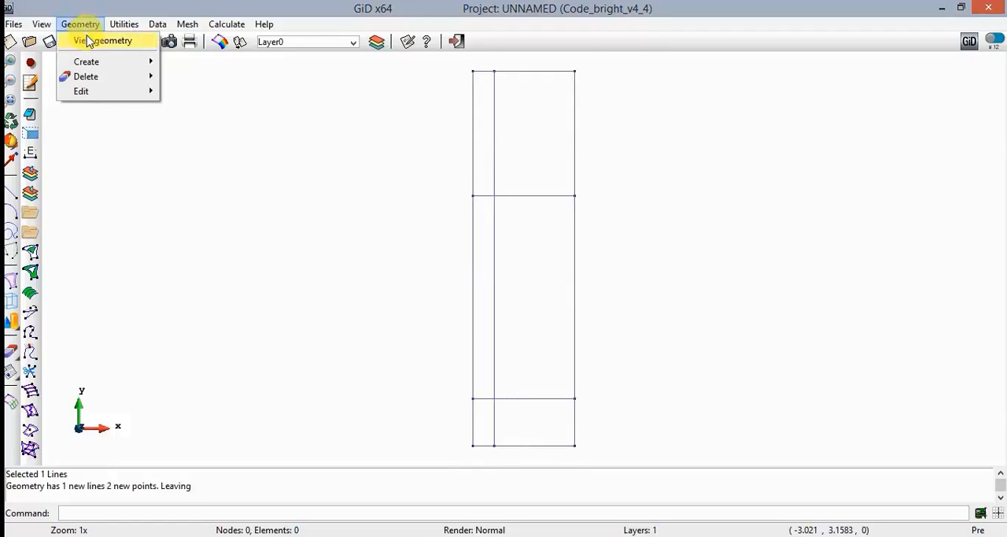
mouse_move(110, 96)
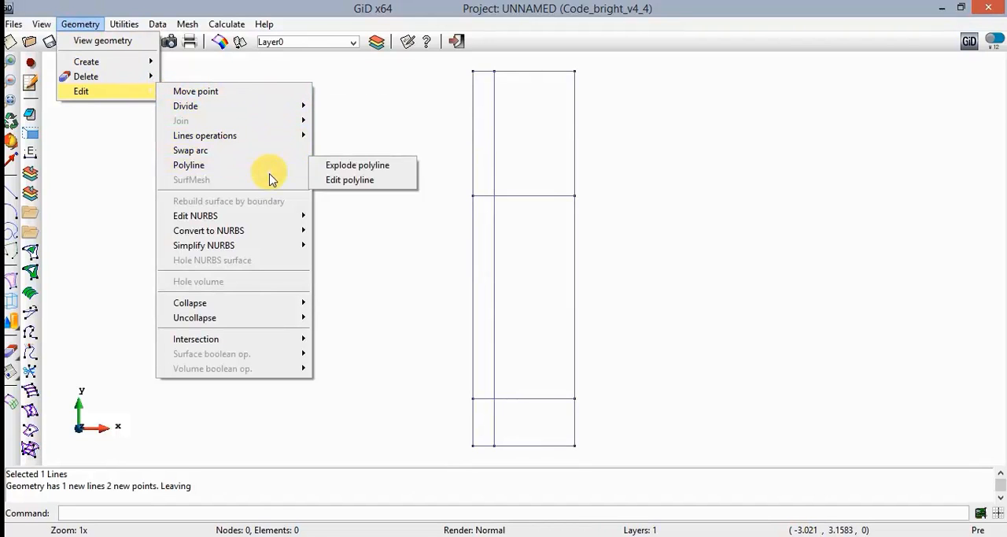
mouse_move(254, 344)
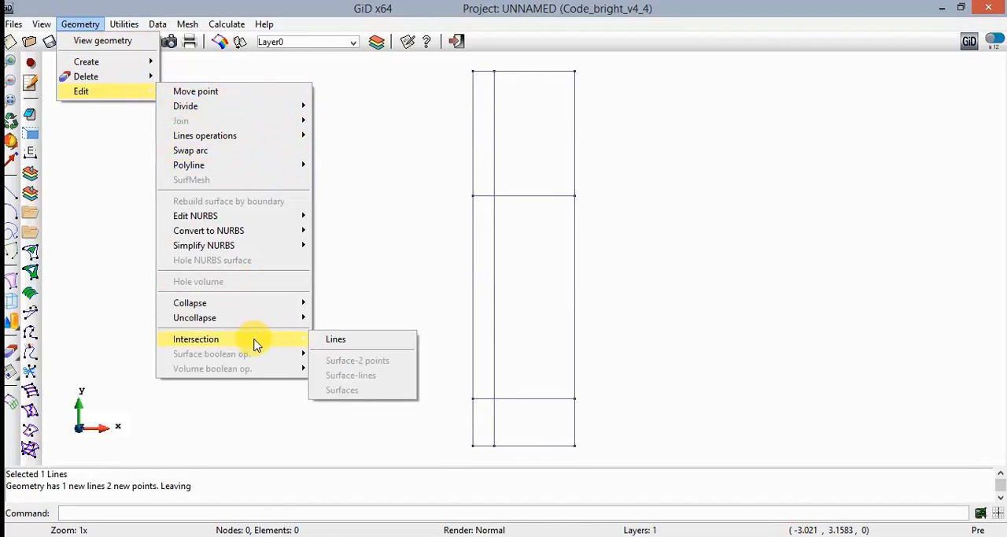
click(400, 340)
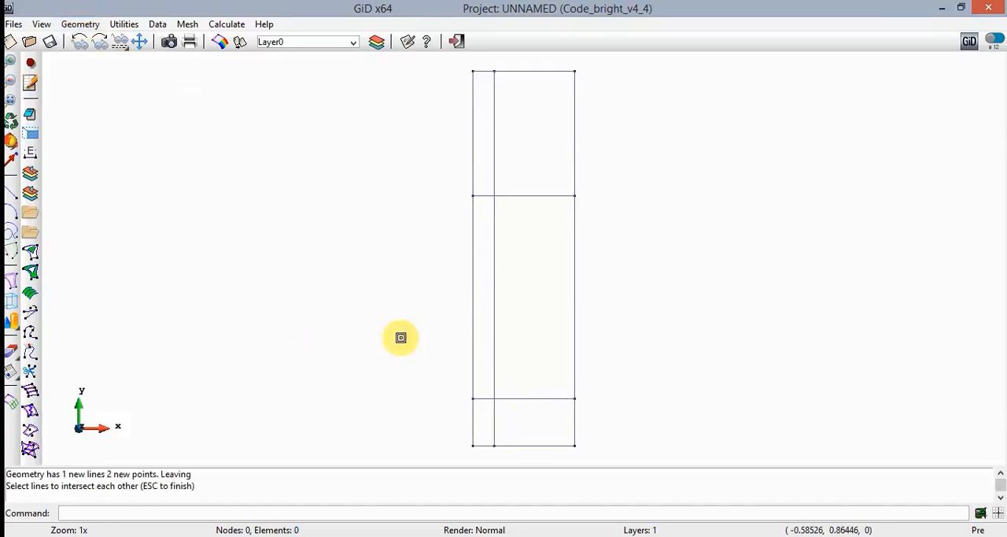
click(439, 60)
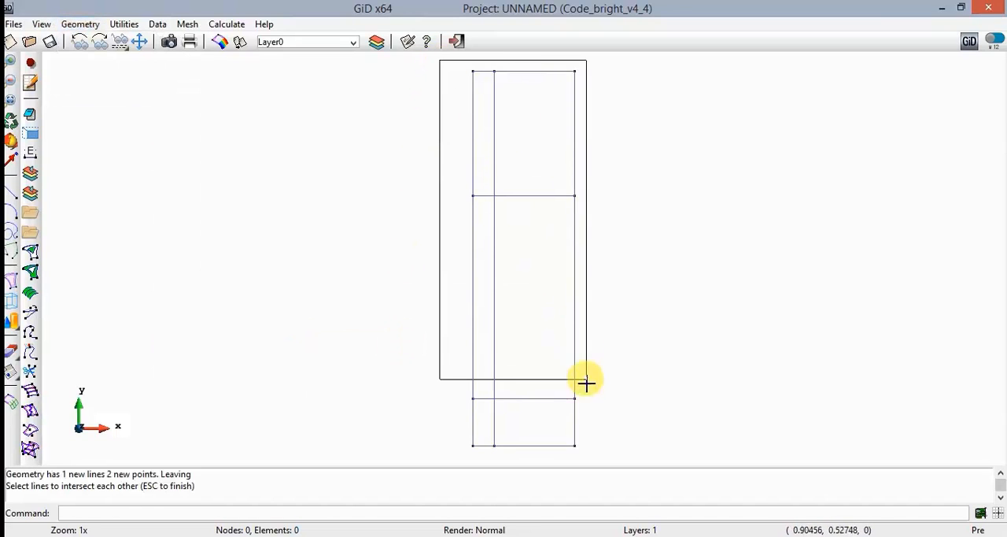
click(594, 455)
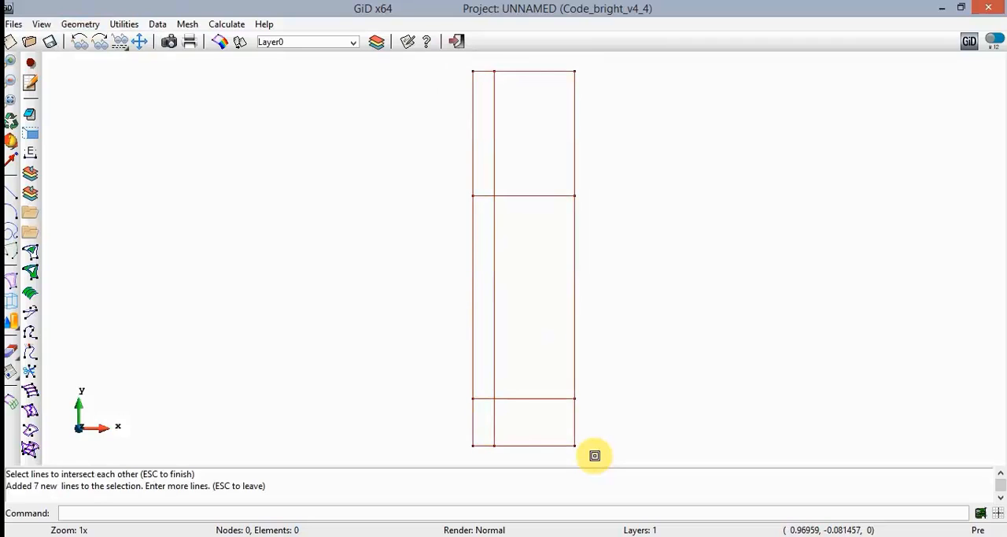
key(Escape)
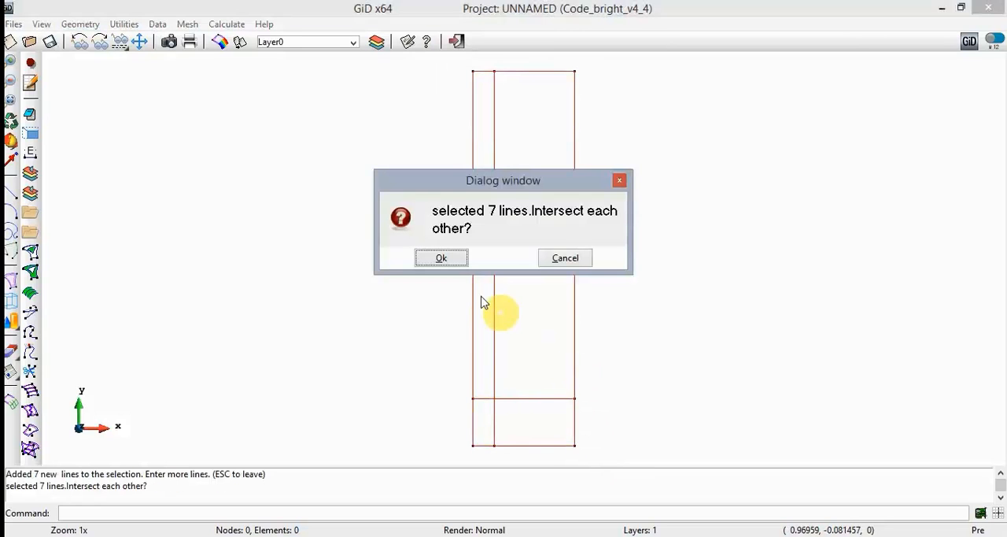
click(442, 258)
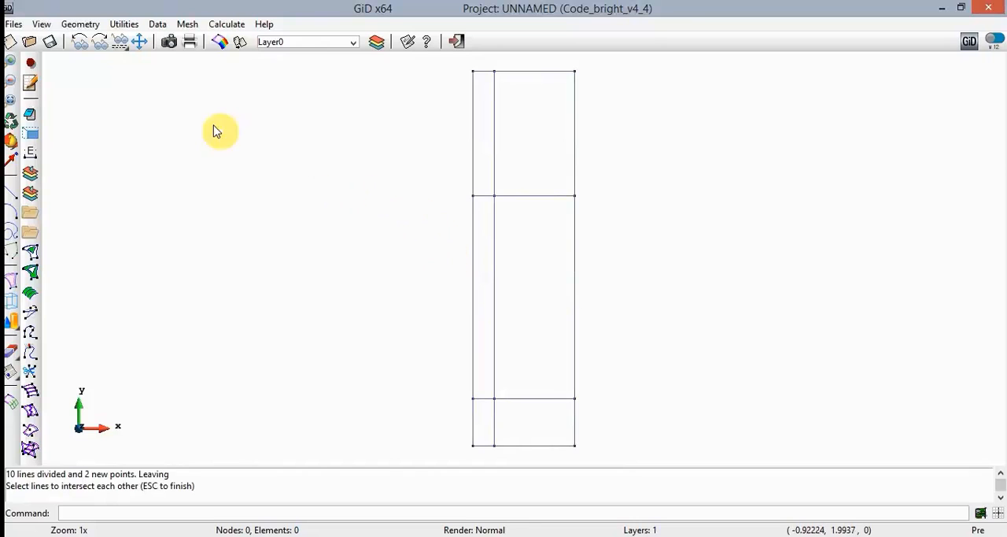
- Display the number labels of all lines in the geometry
click(49, 25)
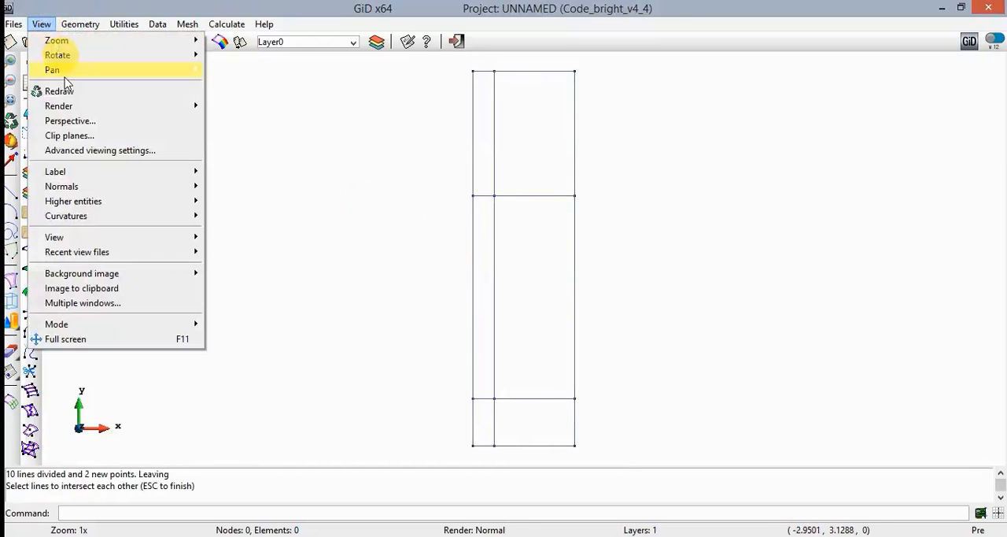
mouse_move(99, 175)
mouse_move(253, 189)
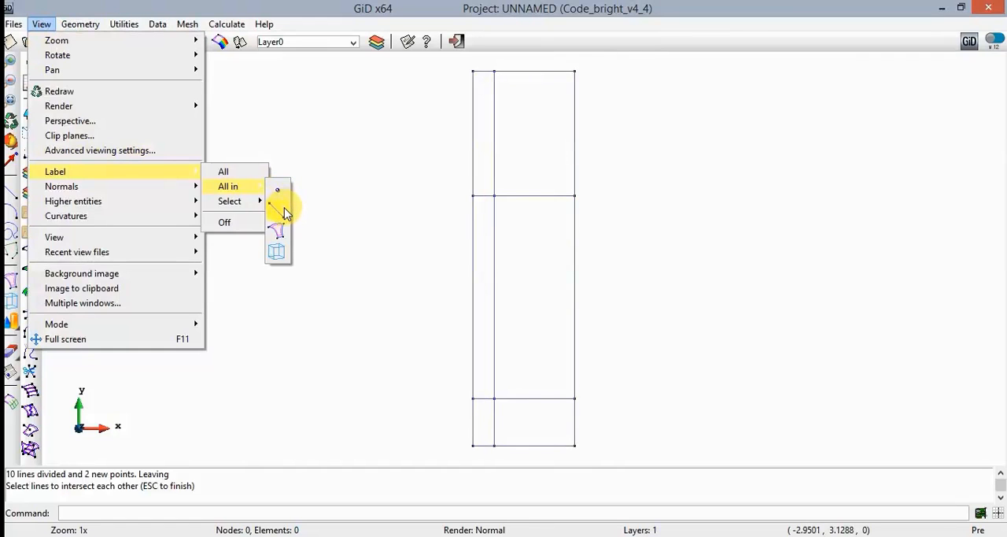
click(284, 208)
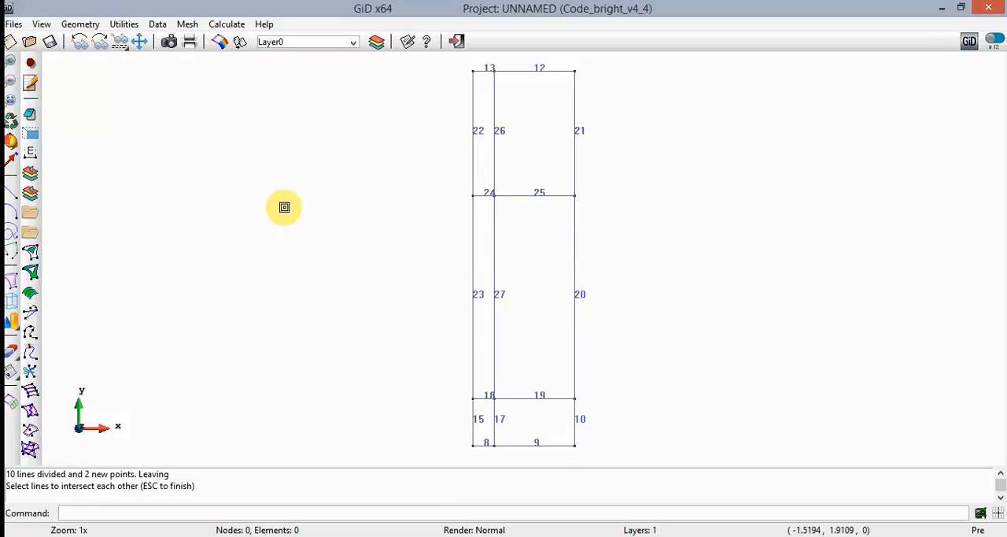
- Delete line 23 on the left edge and lines 17 and 26 of the inner vertical line
click(14, 352)
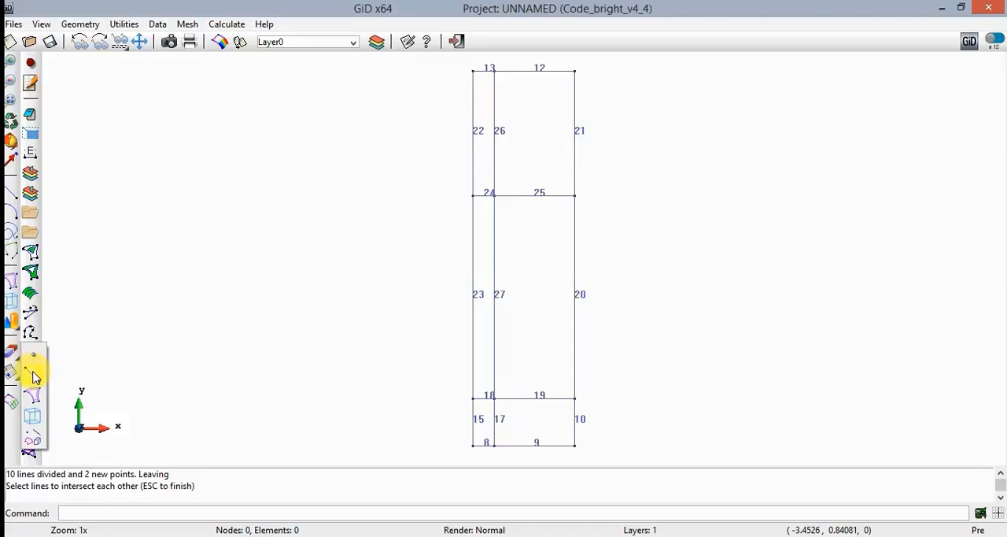
click(33, 376)
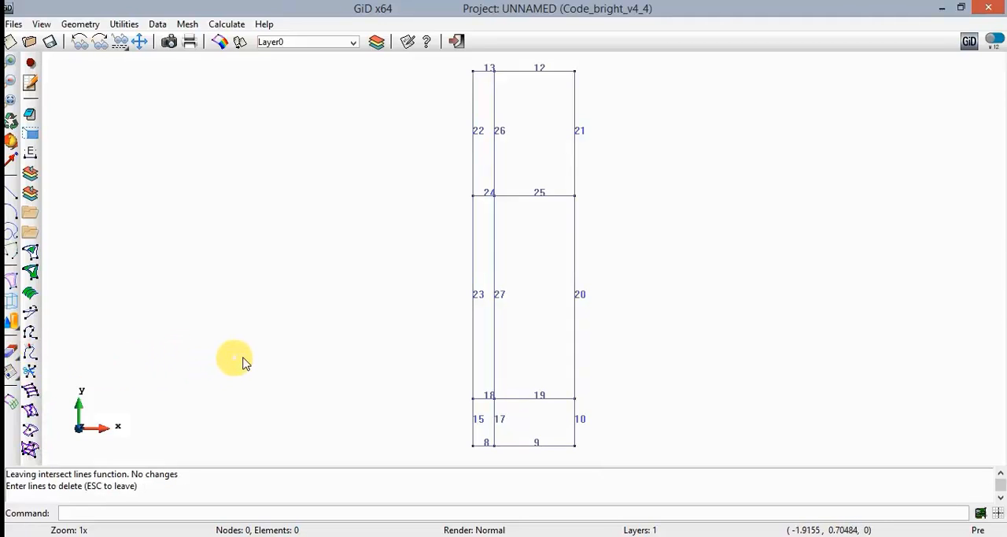
click(473, 323)
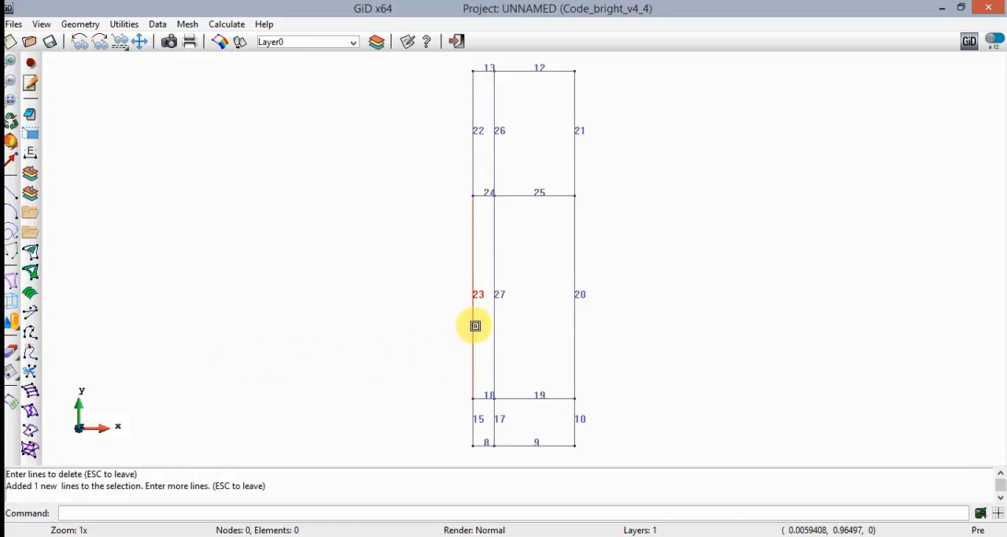
click(495, 426)
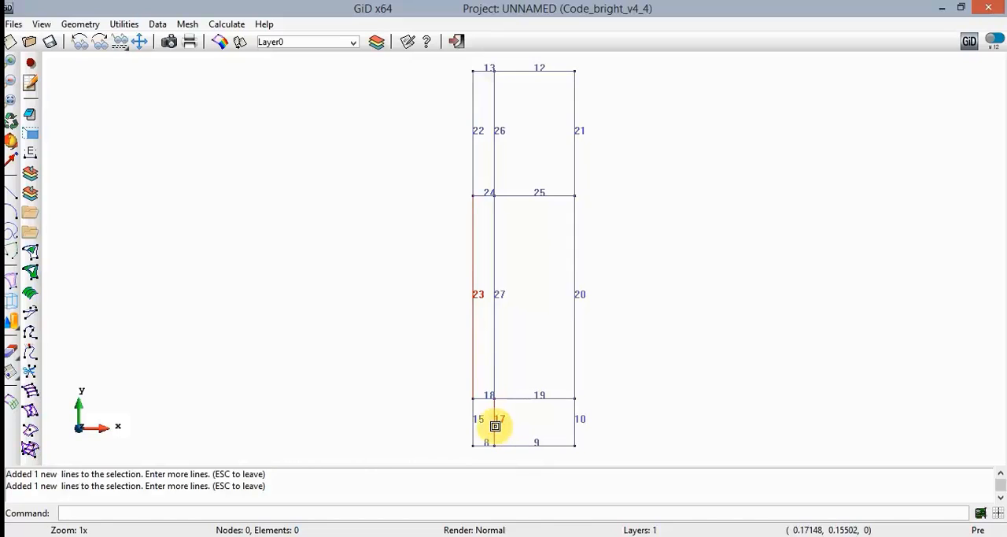
click(494, 165)
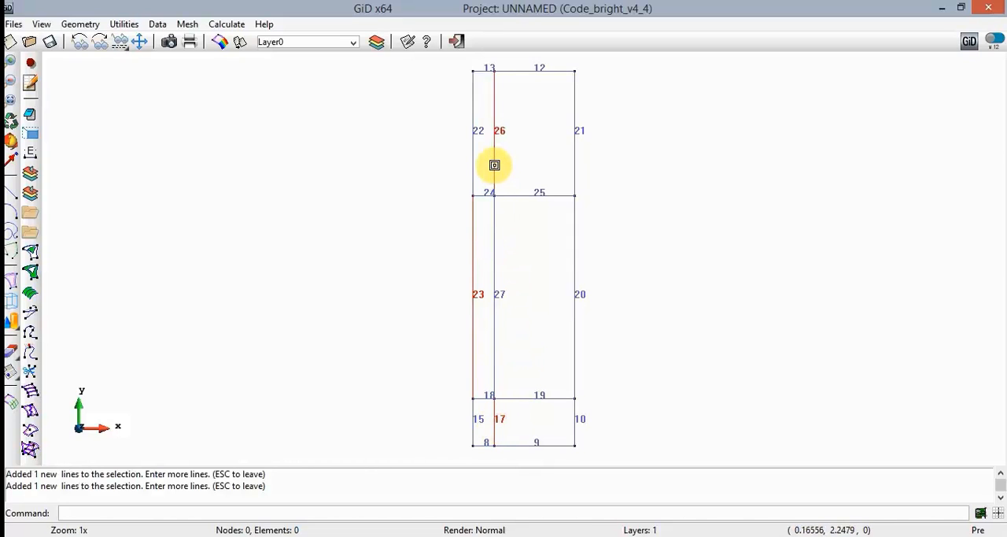
key(Escape)
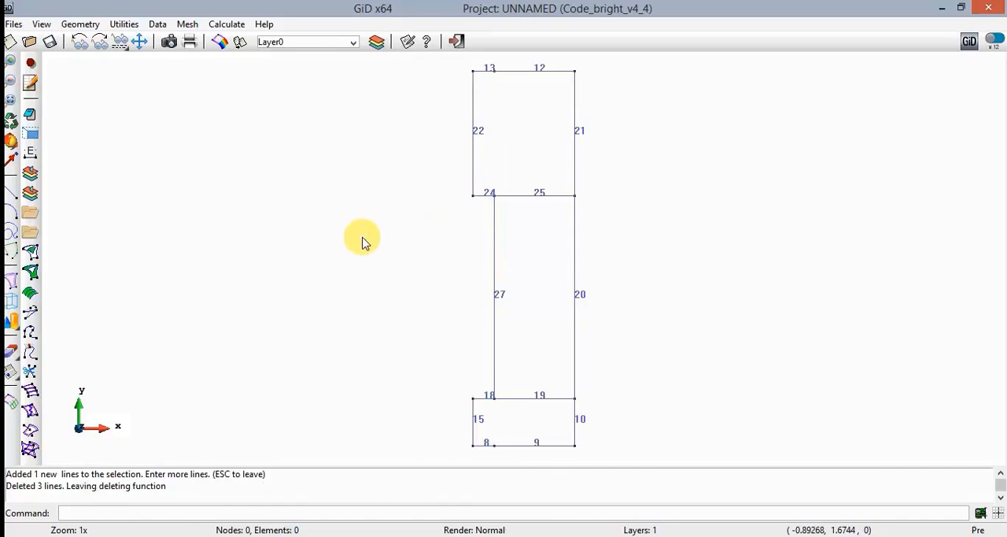
- Create NURBS surfaces automatically for contours of 4 lines and of 6 lines, and leave surface creation
click(81, 23)
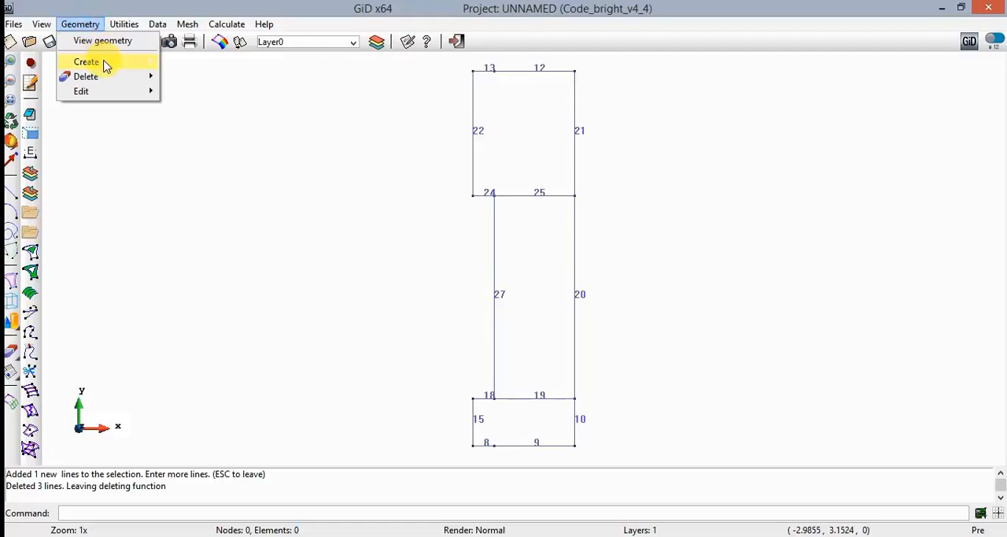
mouse_move(105, 63)
mouse_move(264, 168)
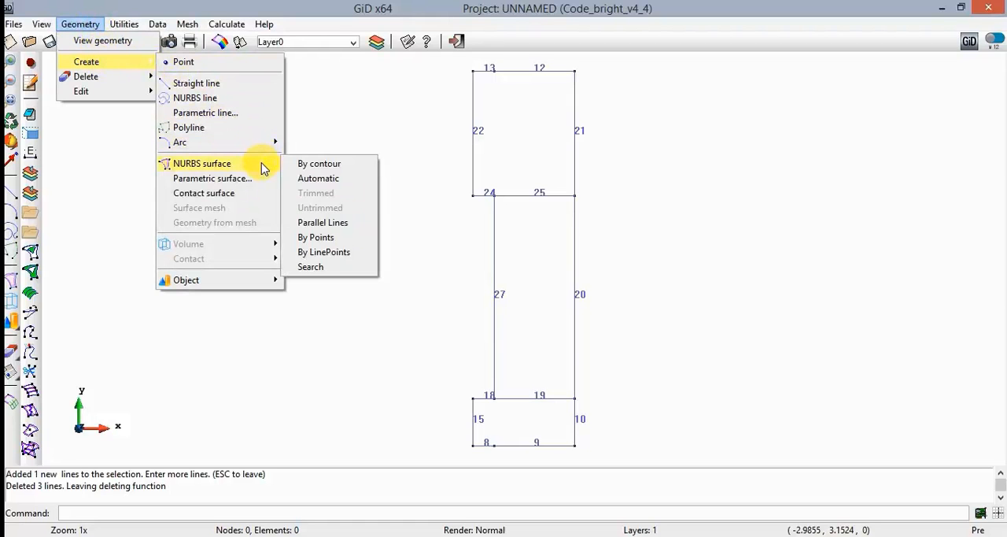
click(364, 181)
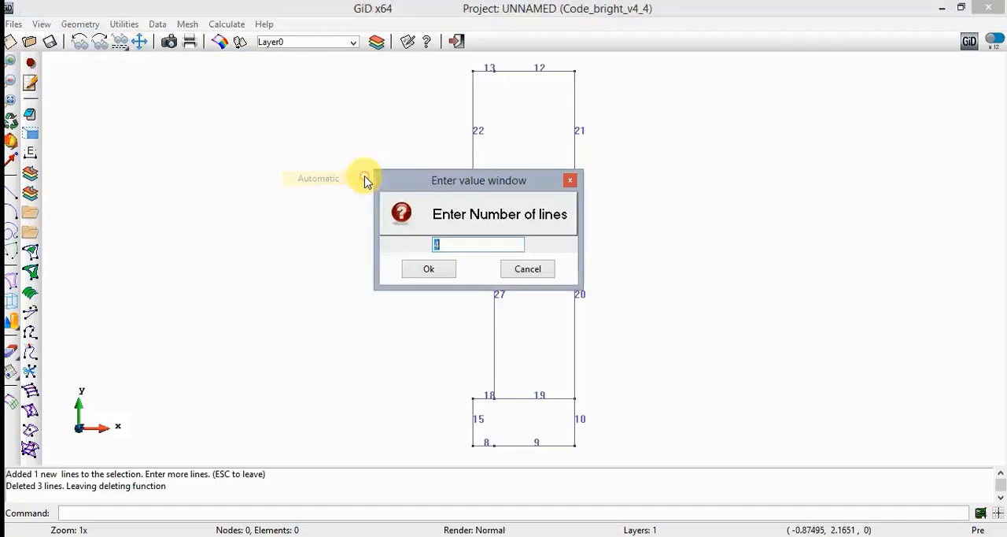
text(4)
click(429, 266)
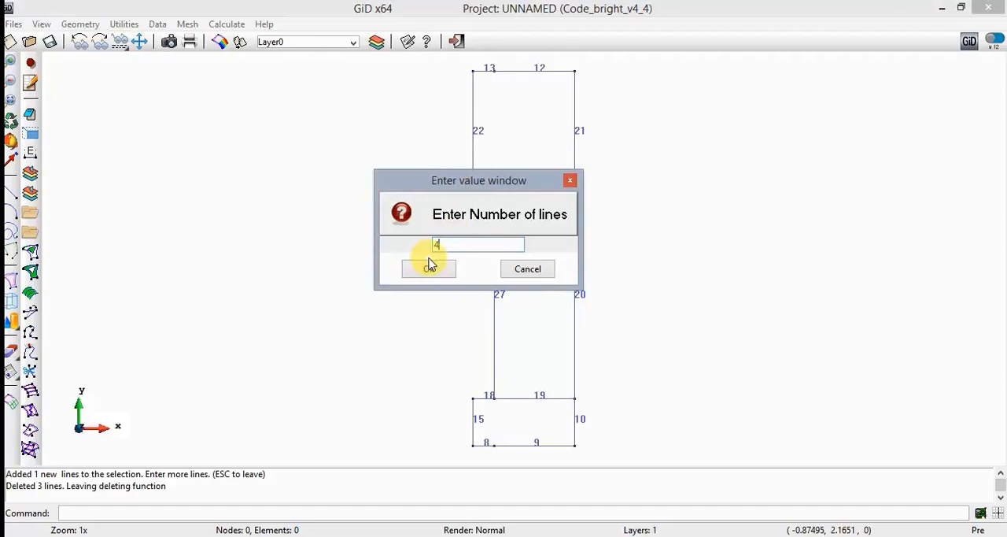
click(433, 272)
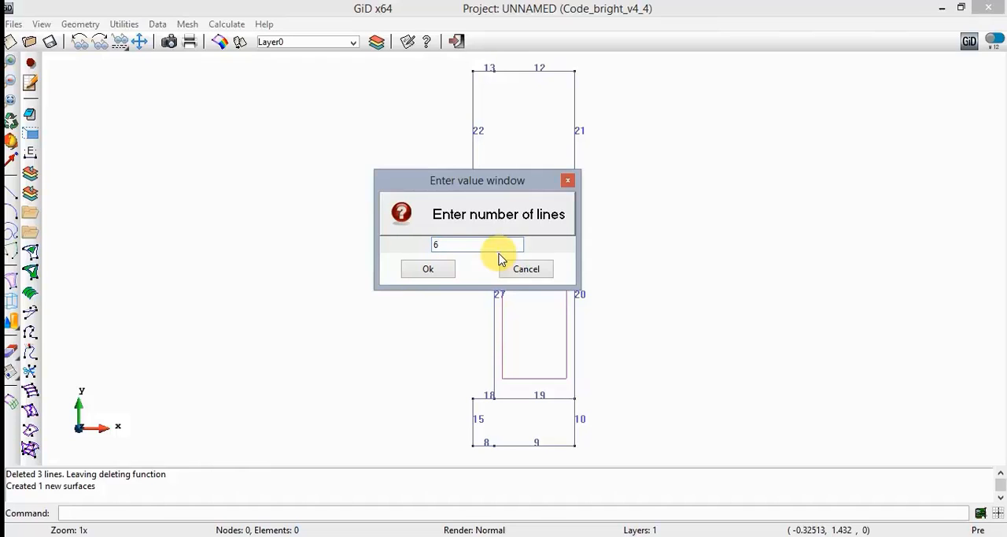
click(443, 269)
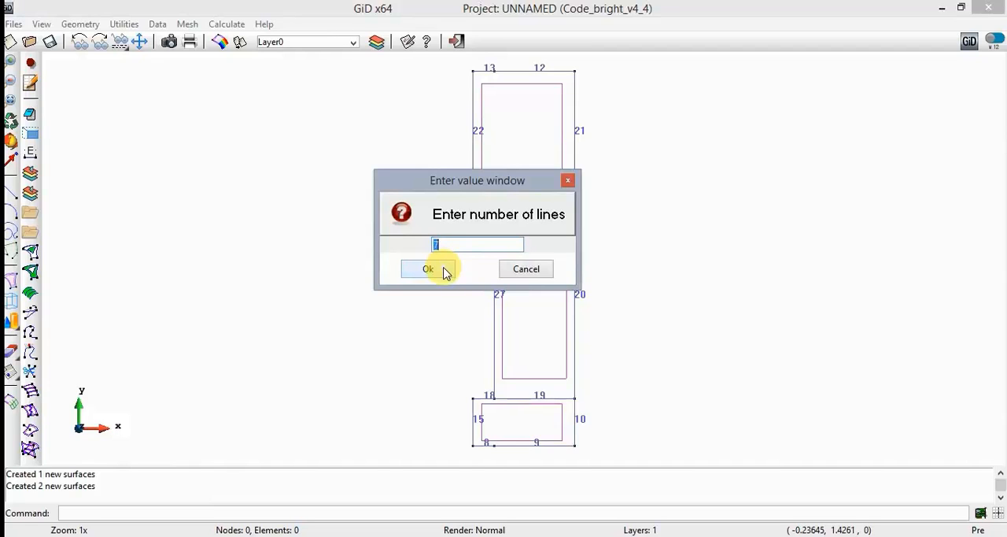
click(538, 275)
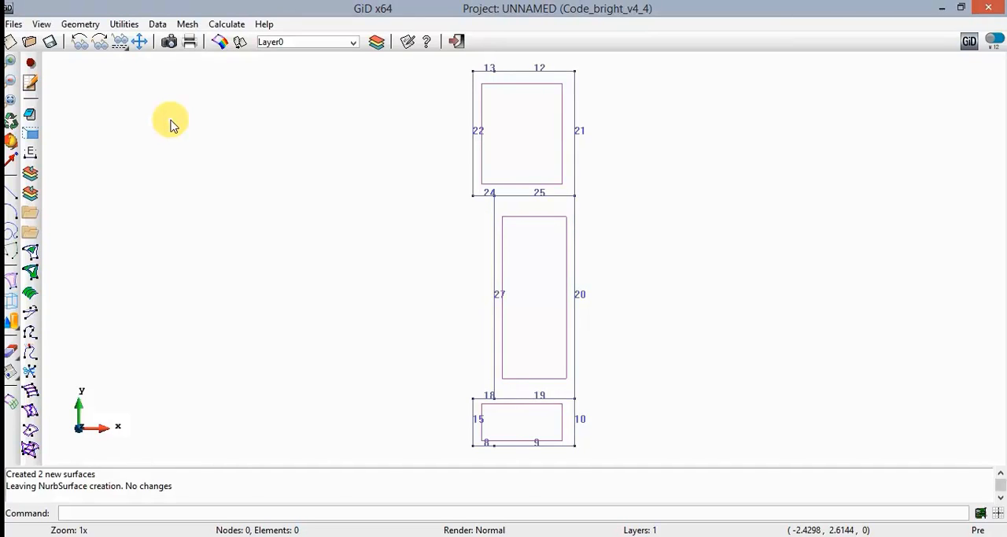
- Save the project in the GiD examples folder as Mockup_test_example_2
click(48, 44)
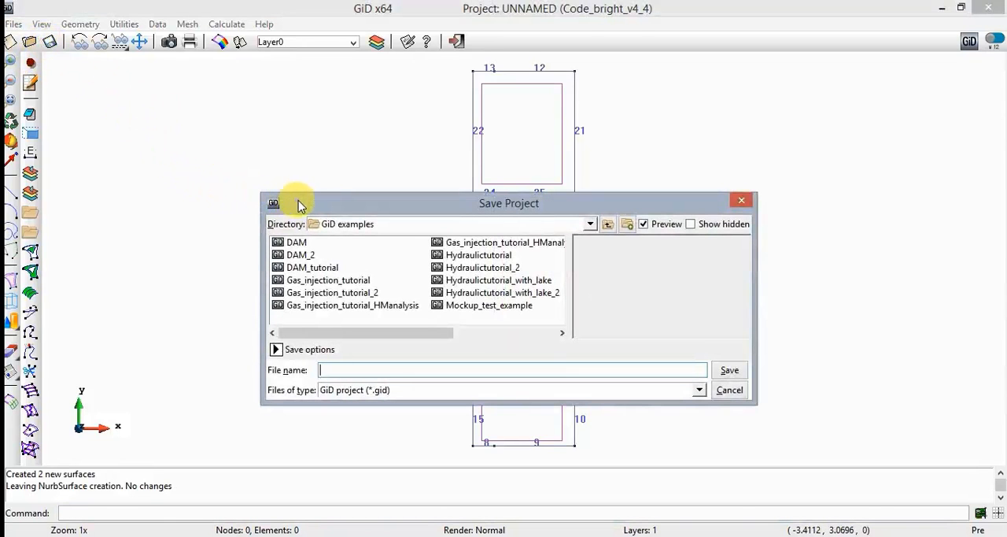
click(488, 305)
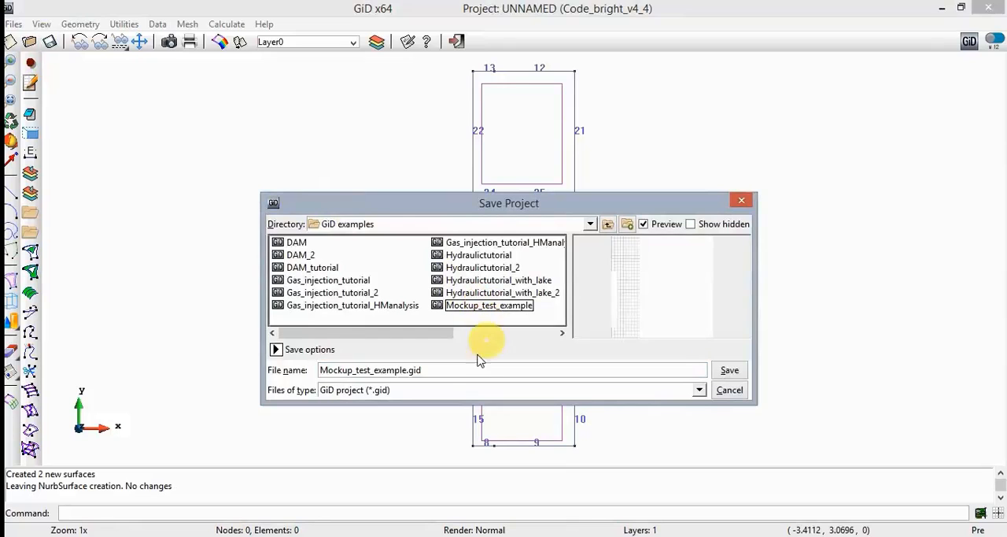
triple_click(448, 369)
click(460, 370)
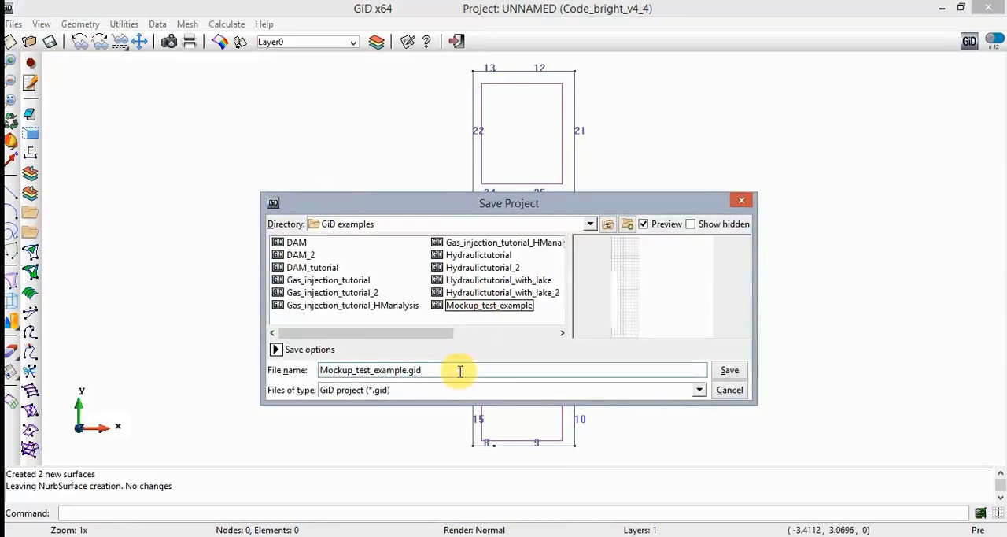
key(BackSpace)
key(BackSpace)
key(BackSpace)
key(BackSpace)
text(_2)
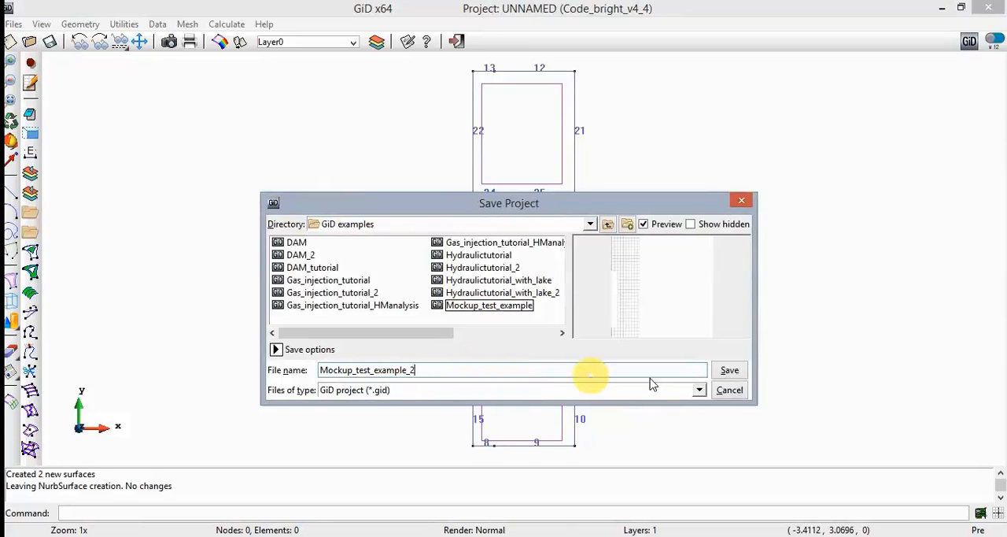
click(728, 371)
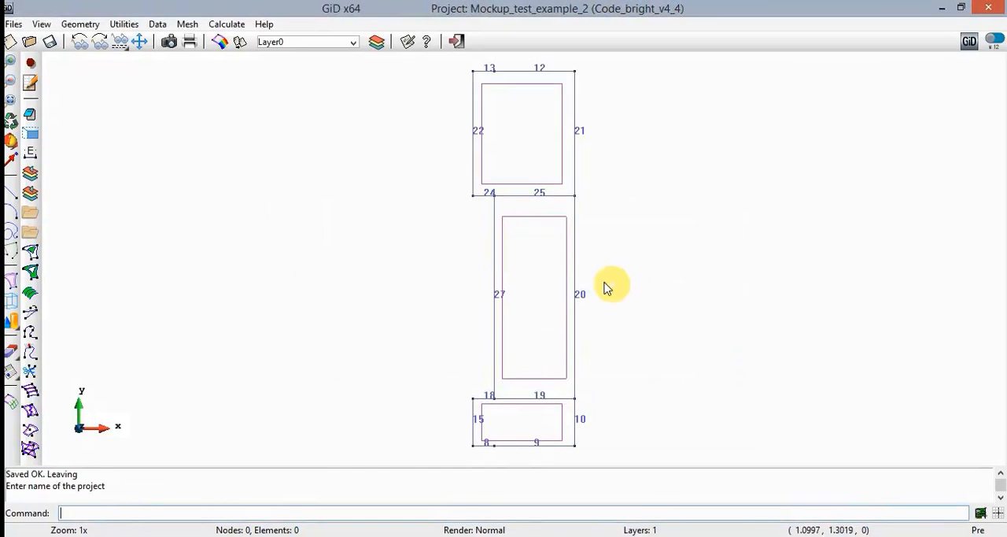
- Open the problem data and set the title of the problem to Mockup_test
click(161, 25)
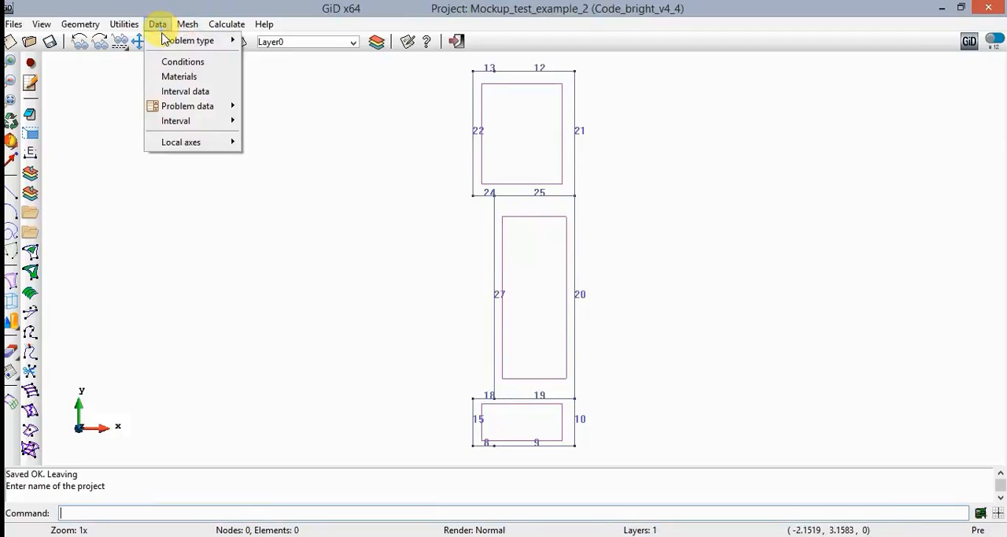
mouse_move(198, 108)
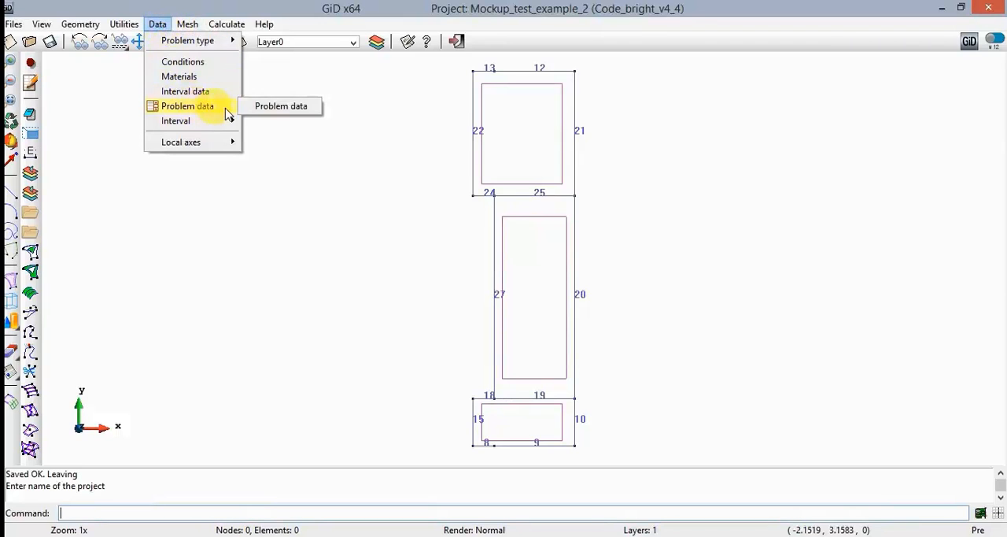
click(290, 110)
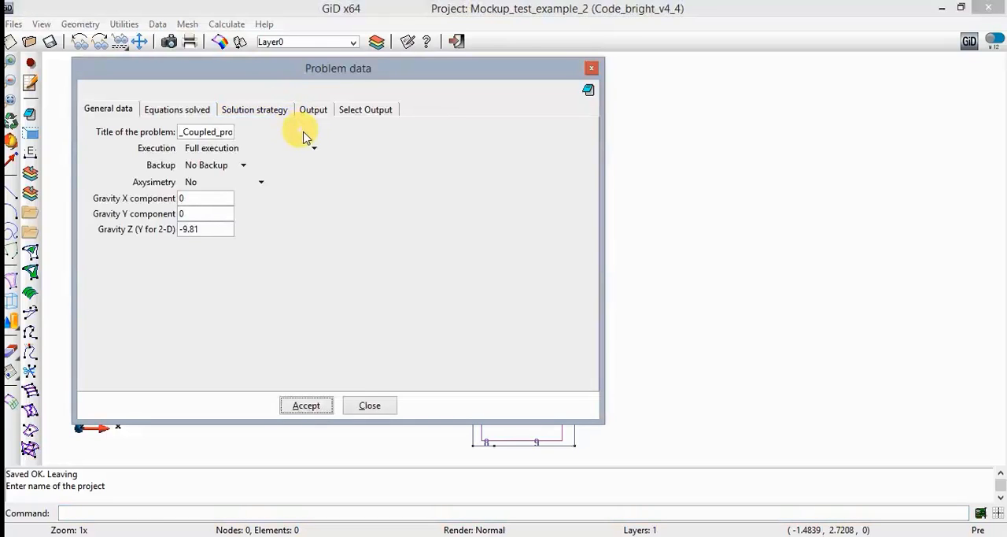
double_click(232, 131)
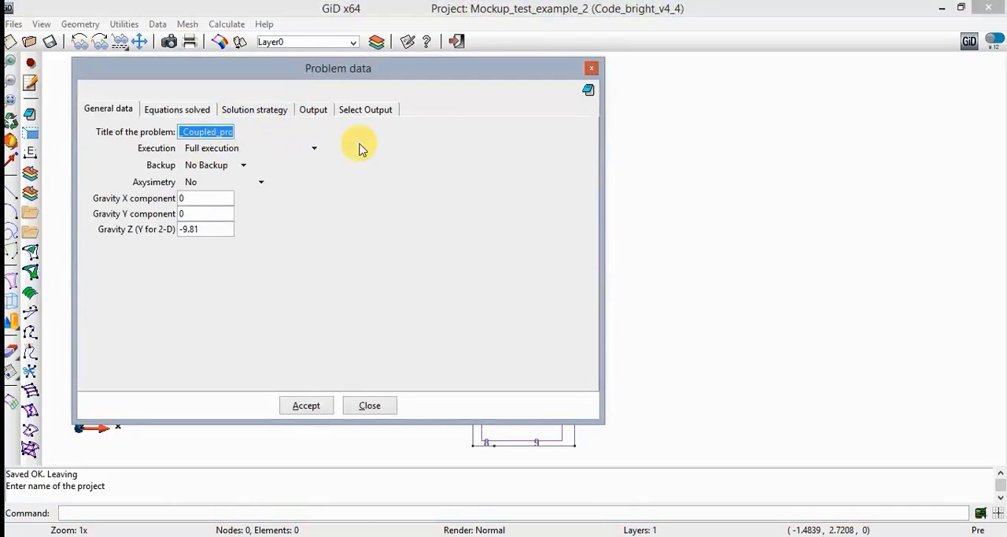
text(M)
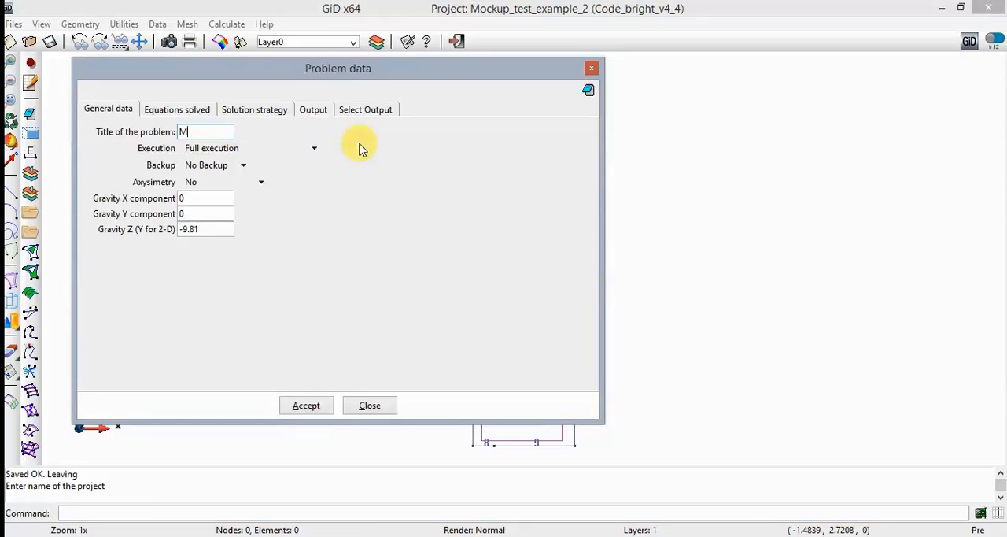
text(ockup_test)
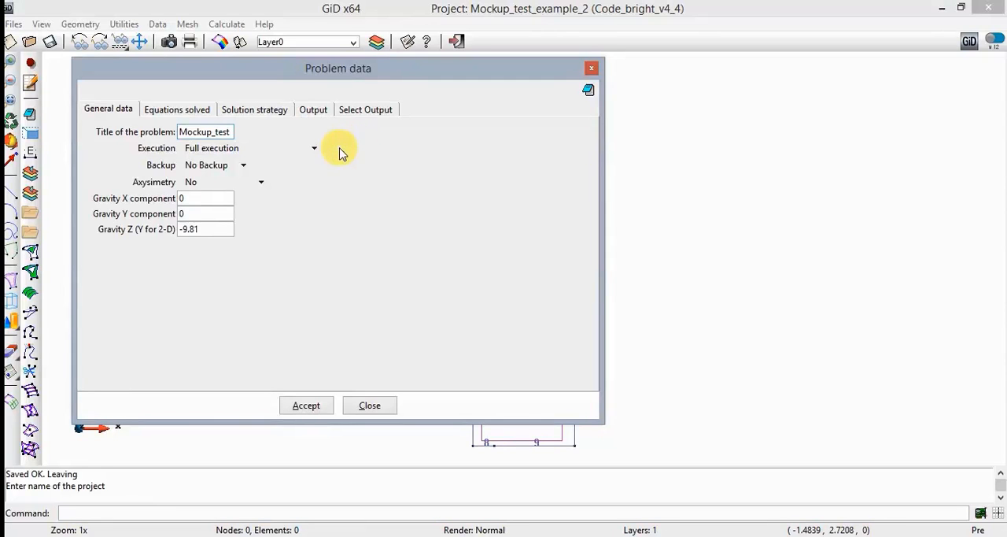
- Set axisymmetry around the y-axis and gravity Z (Y for 2-D) to 0, and accept the general data
click(263, 187)
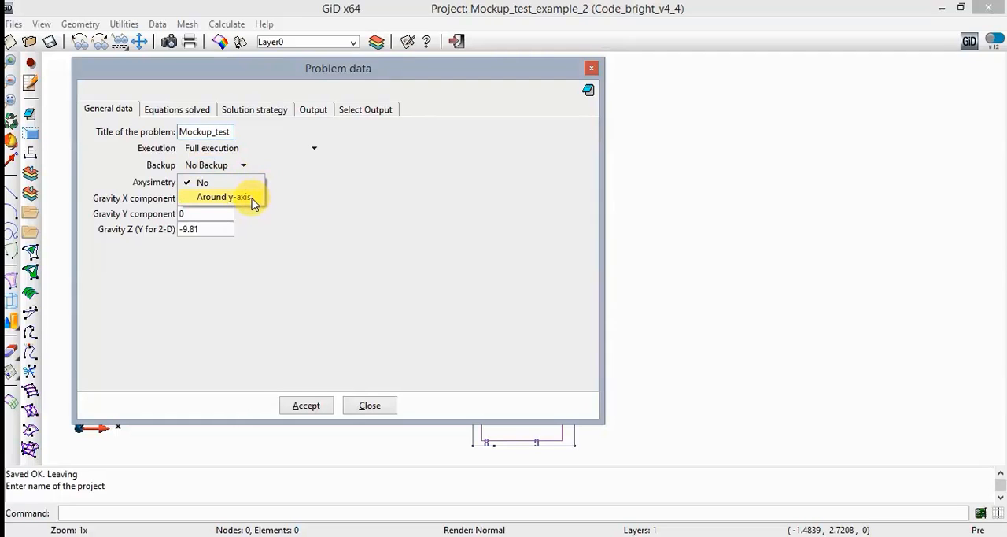
click(253, 202)
drag(225, 228, 166, 229)
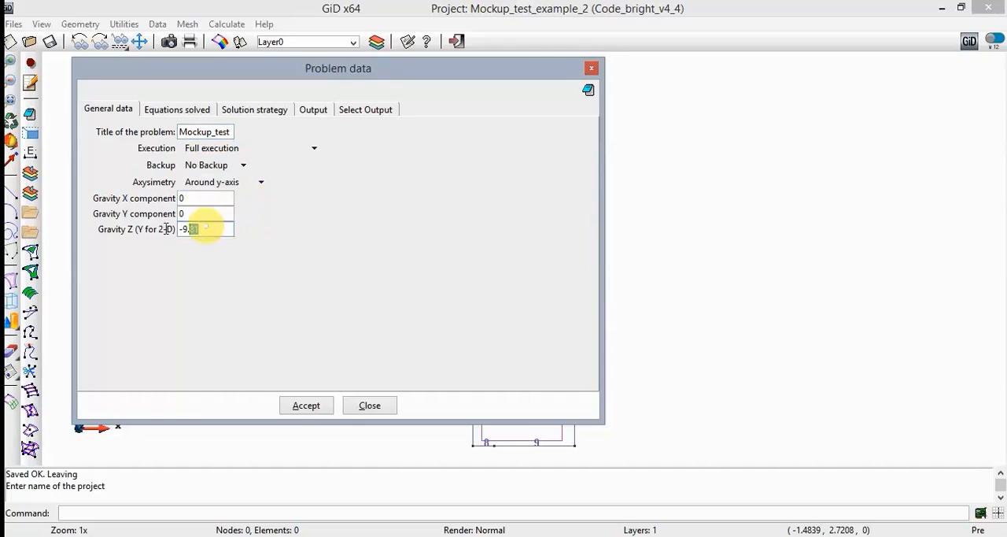
text(0)
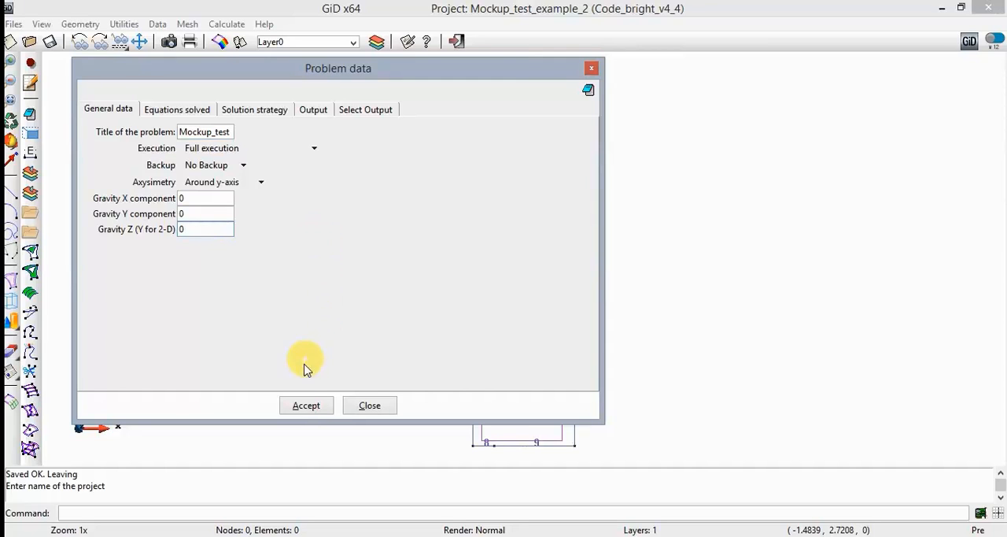
click(305, 406)
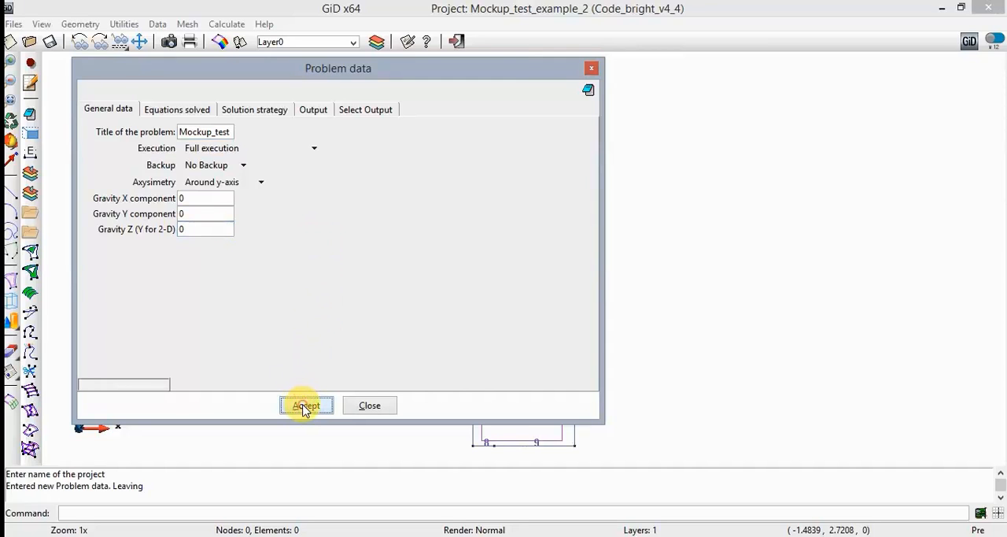
- Enable the stress equilibrium, mass balance of water and energy balance equations in the equations to solve
click(202, 112)
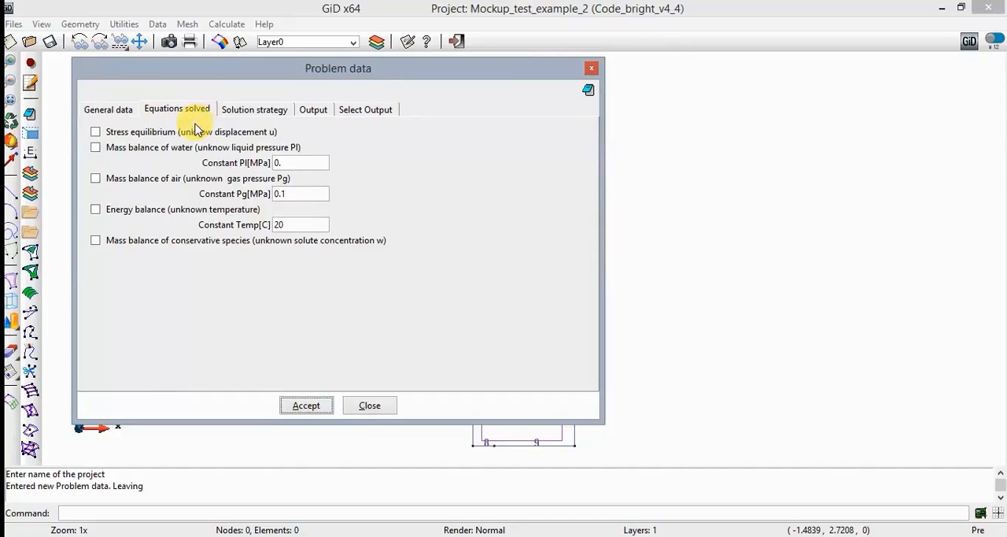
click(189, 132)
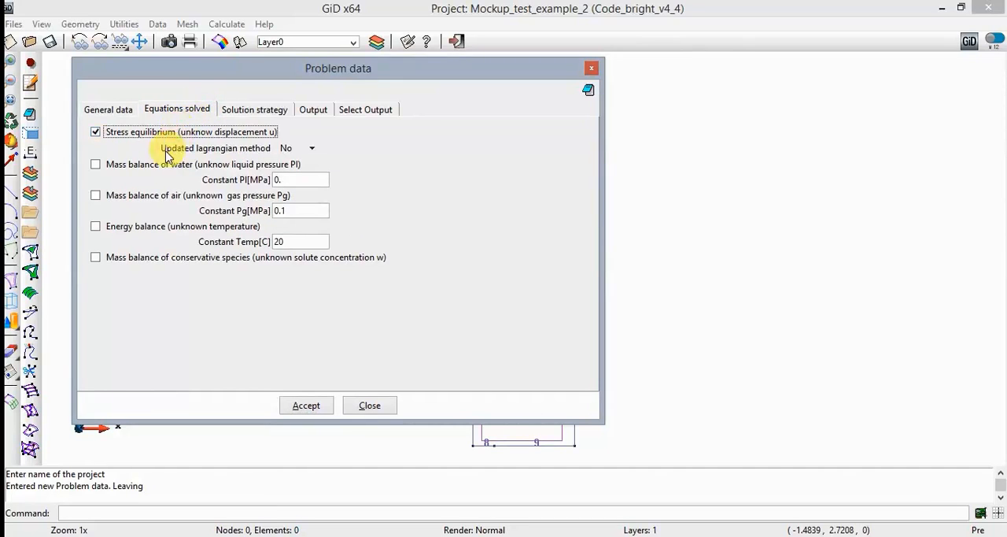
click(146, 164)
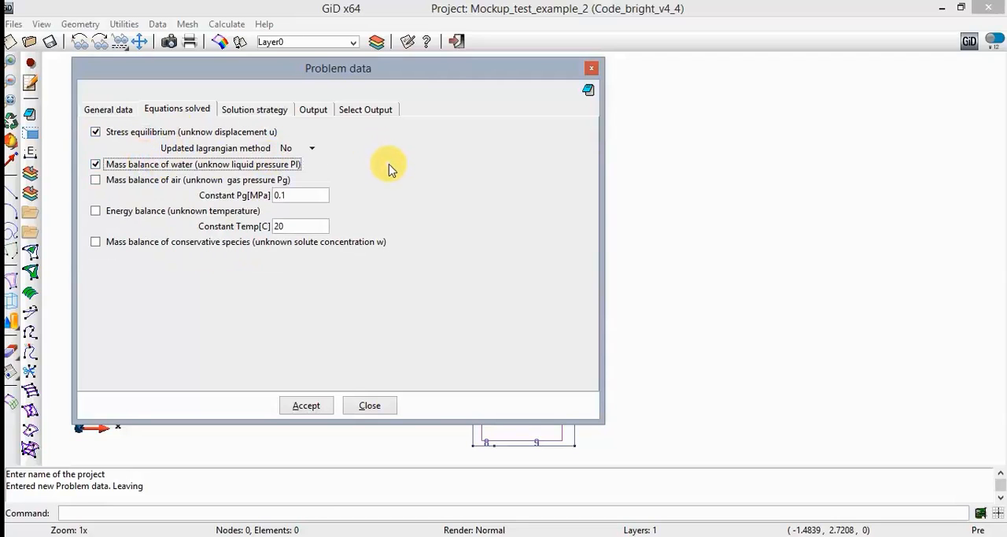
click(223, 215)
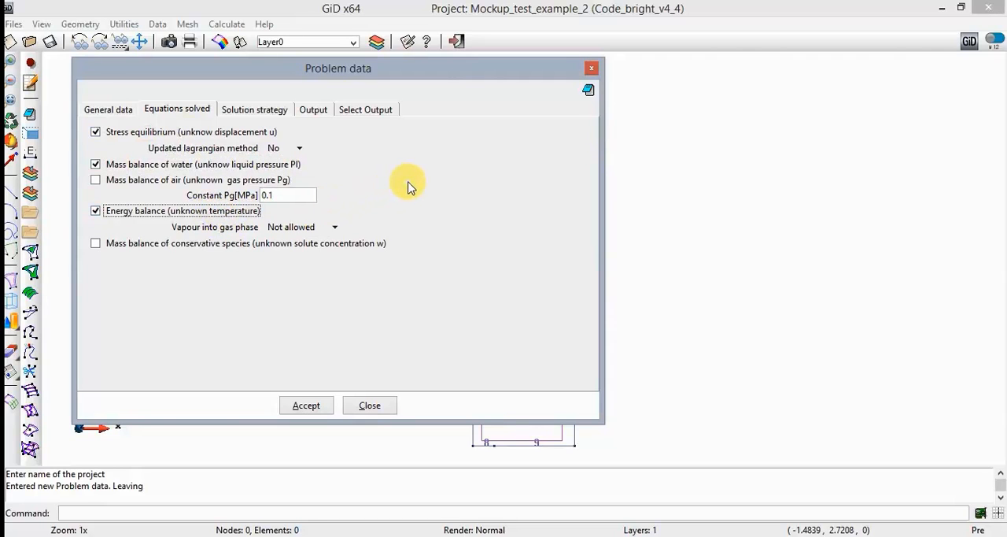
- Allow vapour into the gas phase for the energy balance and accept the equation settings
click(298, 196)
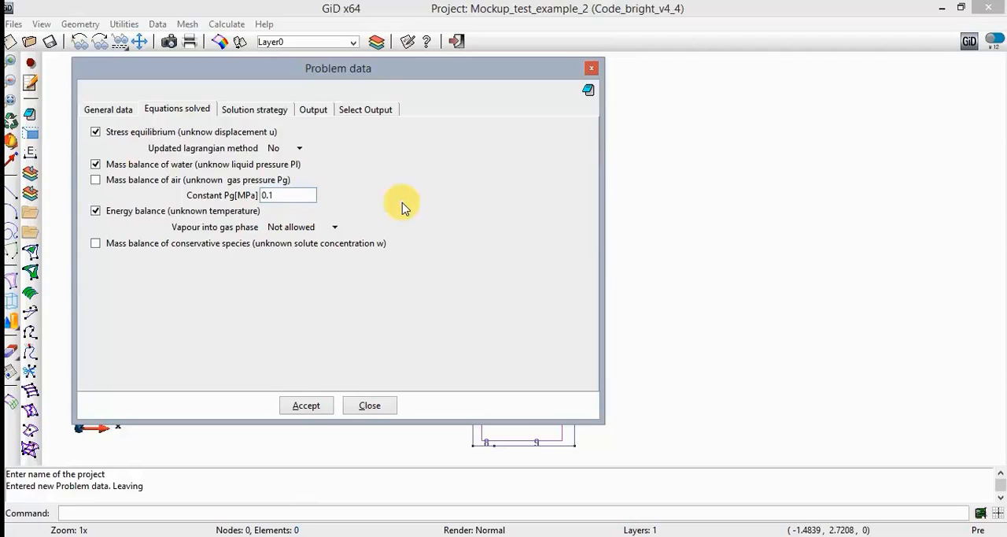
click(331, 228)
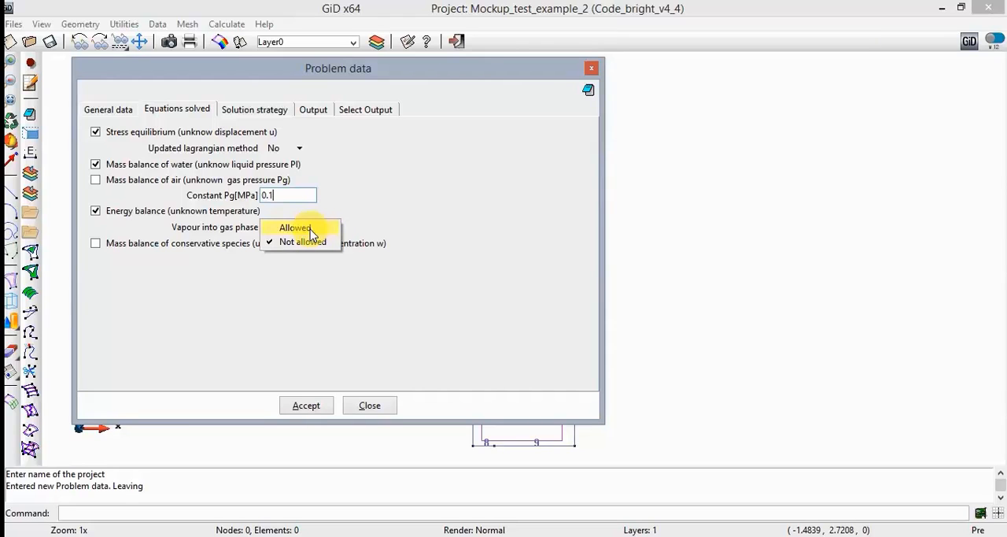
click(310, 230)
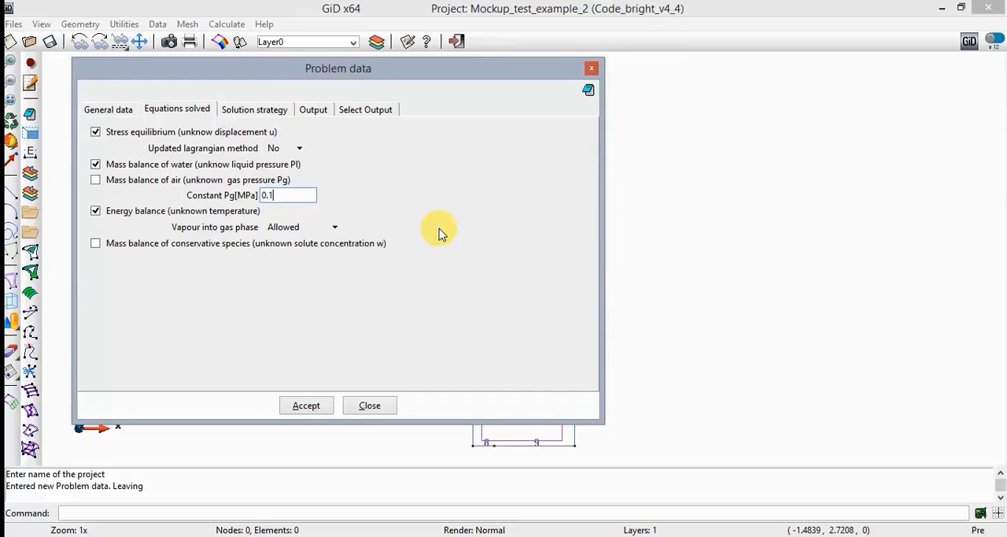
click(307, 406)
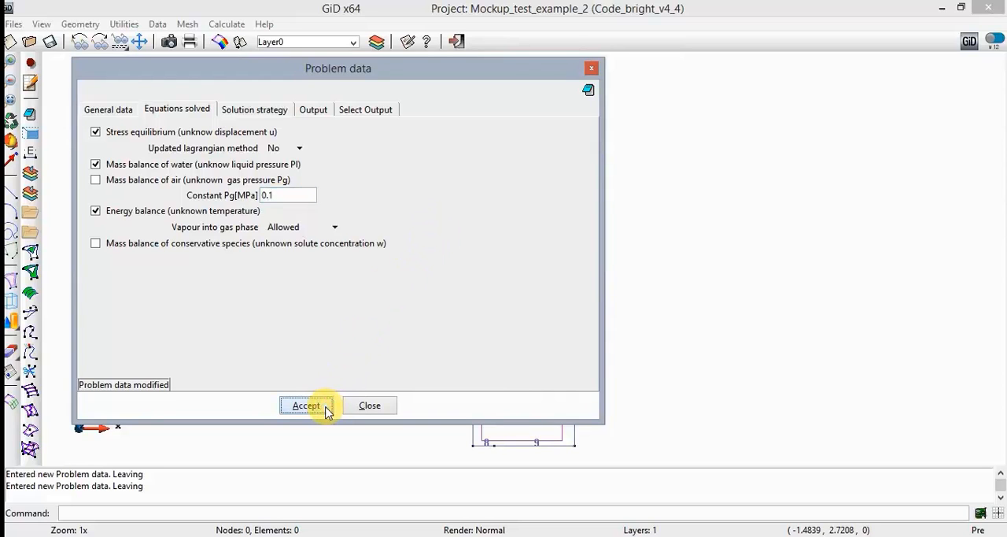
- Set the time step control of the solution strategy to 7, keeping the direct LU+Back3 solver
click(269, 115)
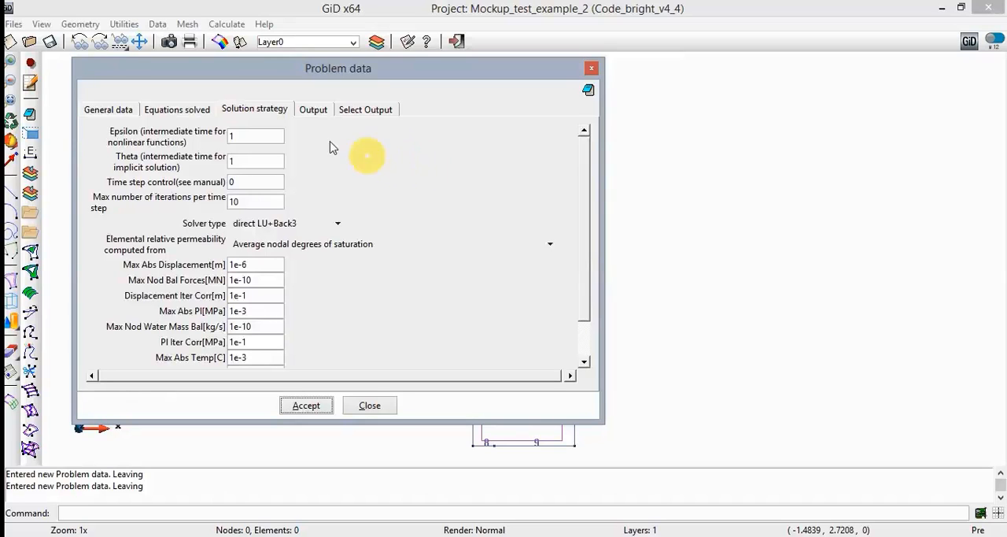
click(263, 178)
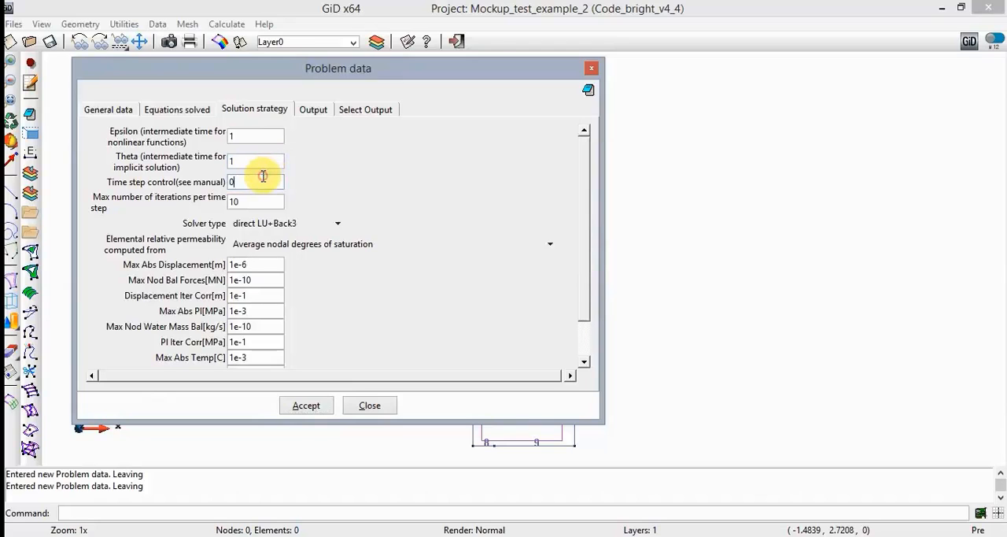
key(BackSpace)
text(7)
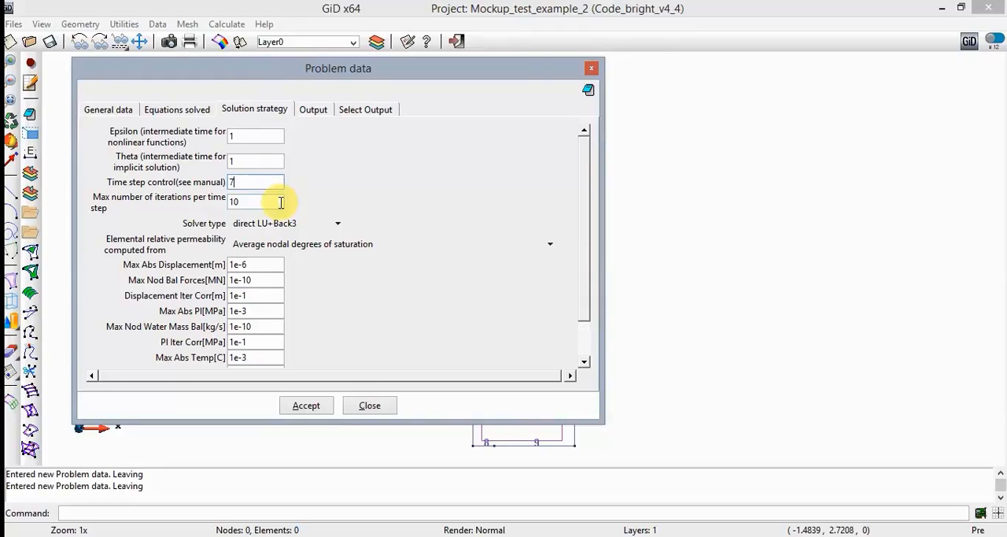
click(338, 224)
click(342, 226)
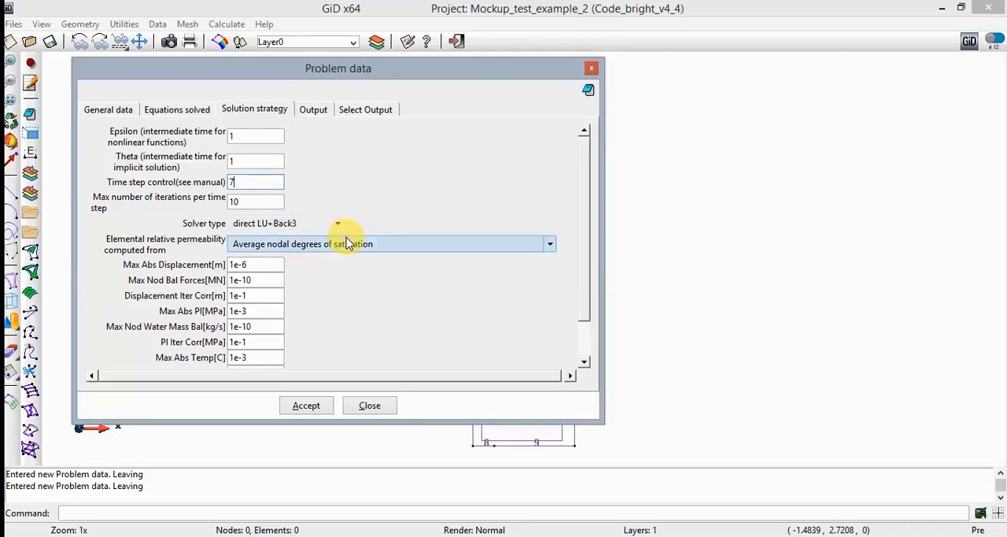
- Set the Max Abs Displacement tolerance of the solution strategy to 1e-5 m
click(276, 265)
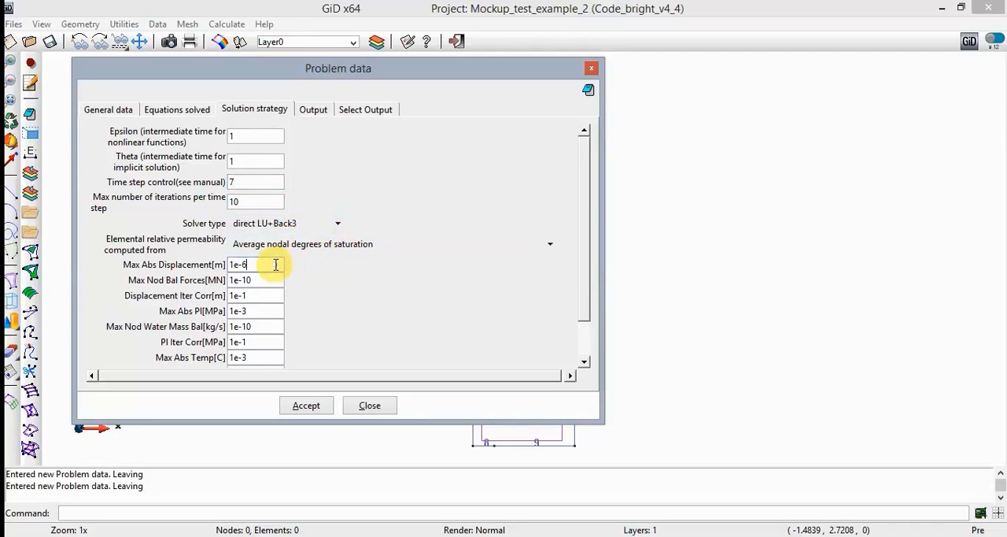
key(BackSpace)
text(5)
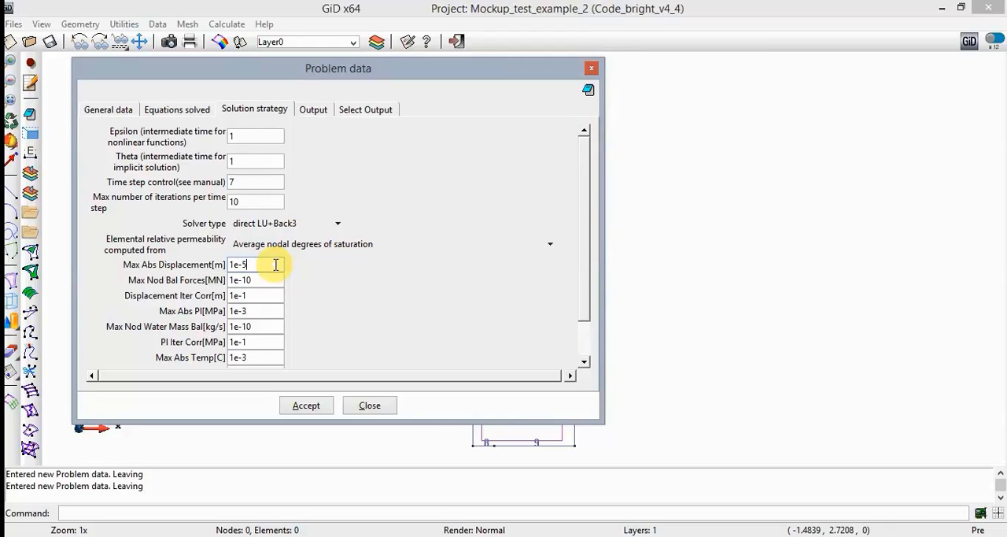
click(261, 309)
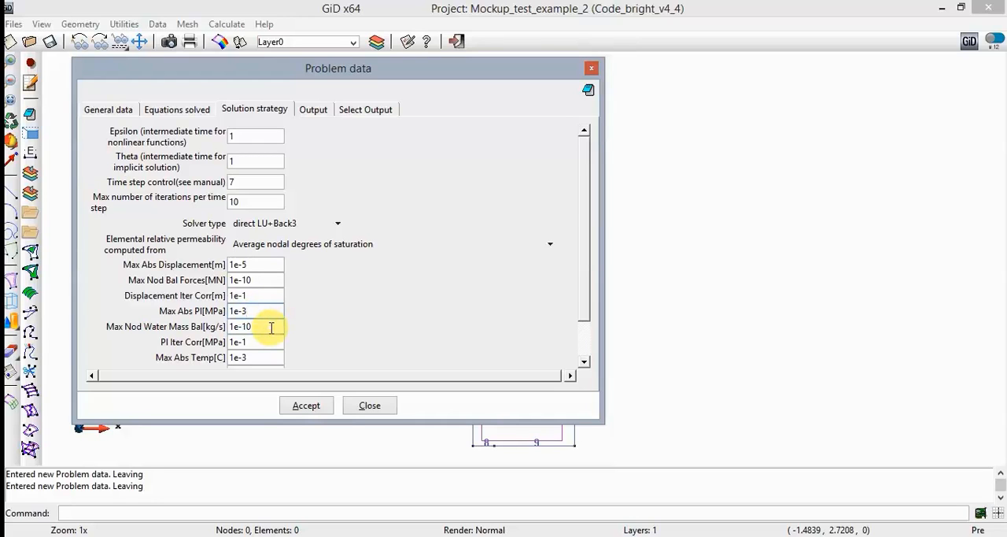
- Set the Pl Iter Corr tolerance to 10 MPa and accept the solution strategy data
click(268, 342)
key(BackSpace)
key(BackSpace)
key(BackSpace)
text(0)
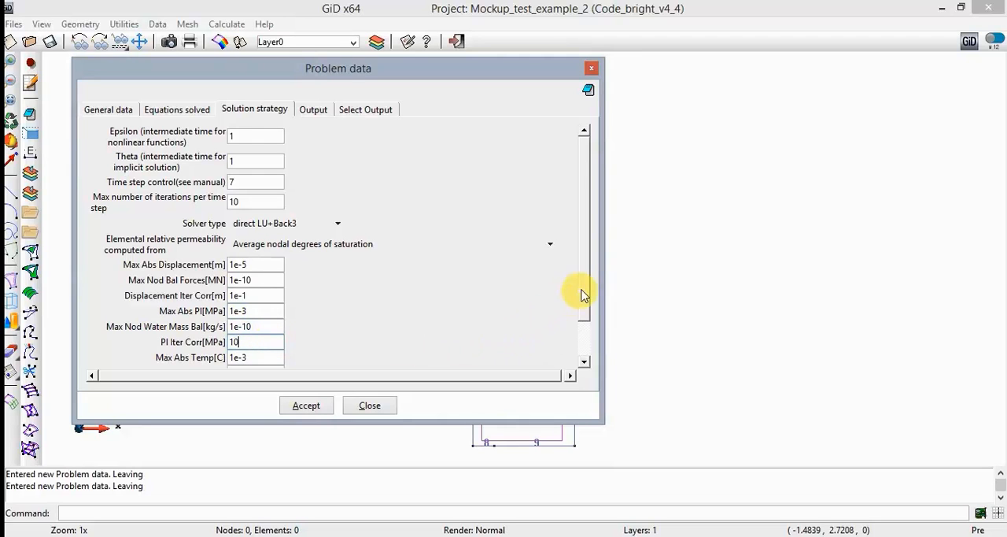
drag(584, 291, 587, 347)
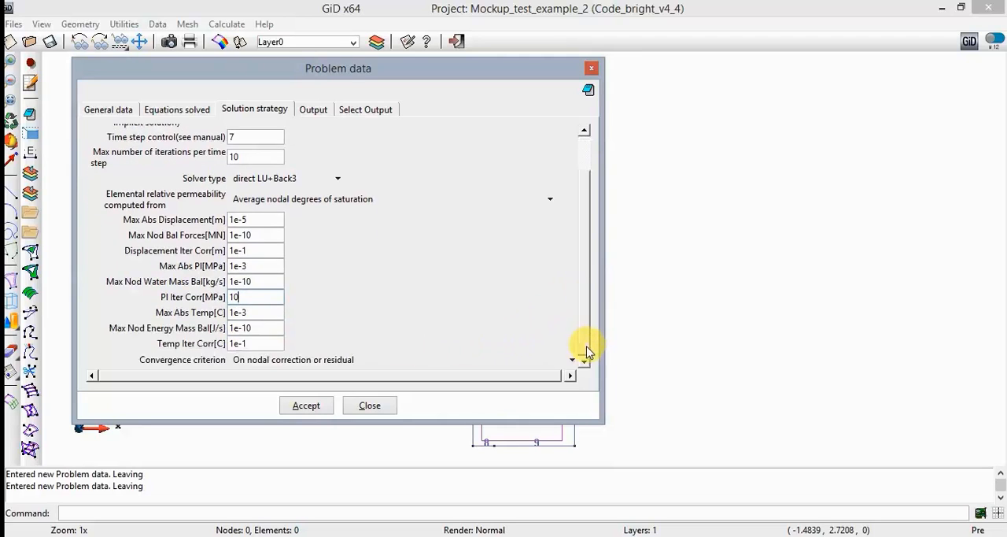
click(282, 312)
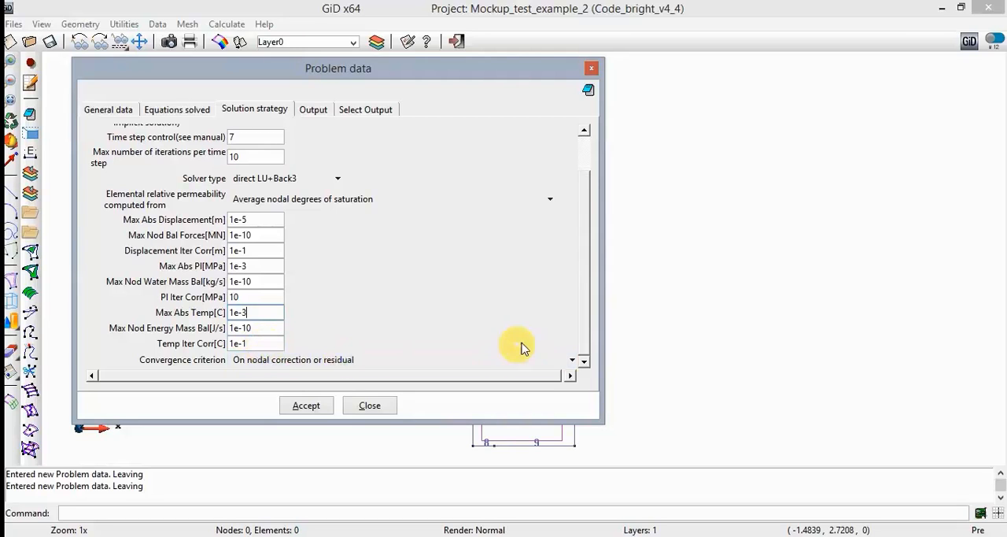
click(307, 405)
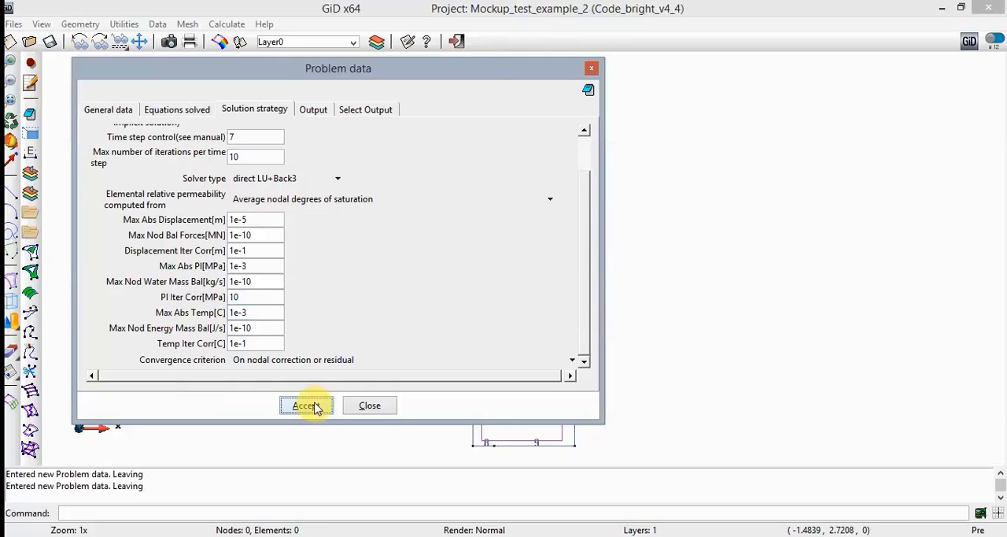
- Set the writing frequency in the output data to 20
click(329, 115)
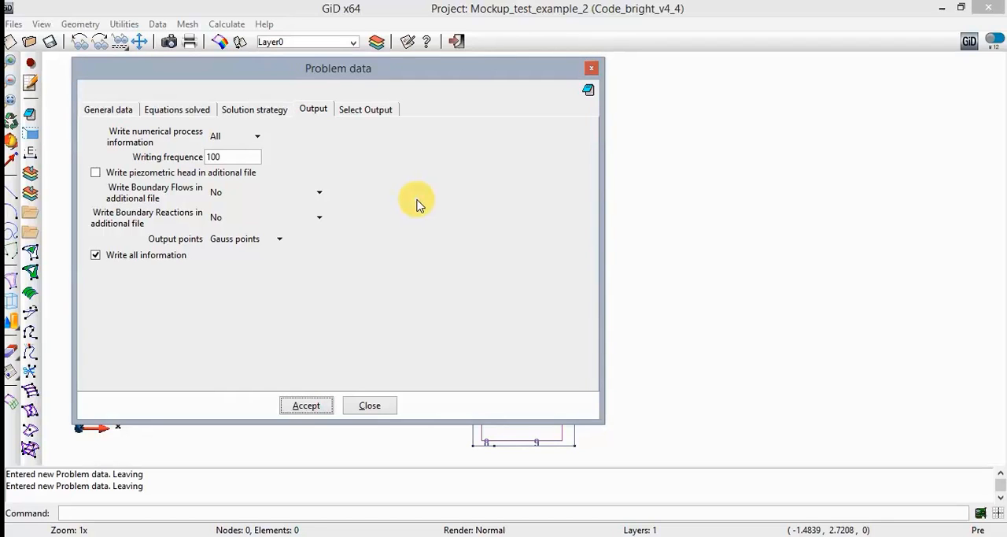
click(244, 158)
key(BackSpace)
key(BackSpace)
key(BackSpace)
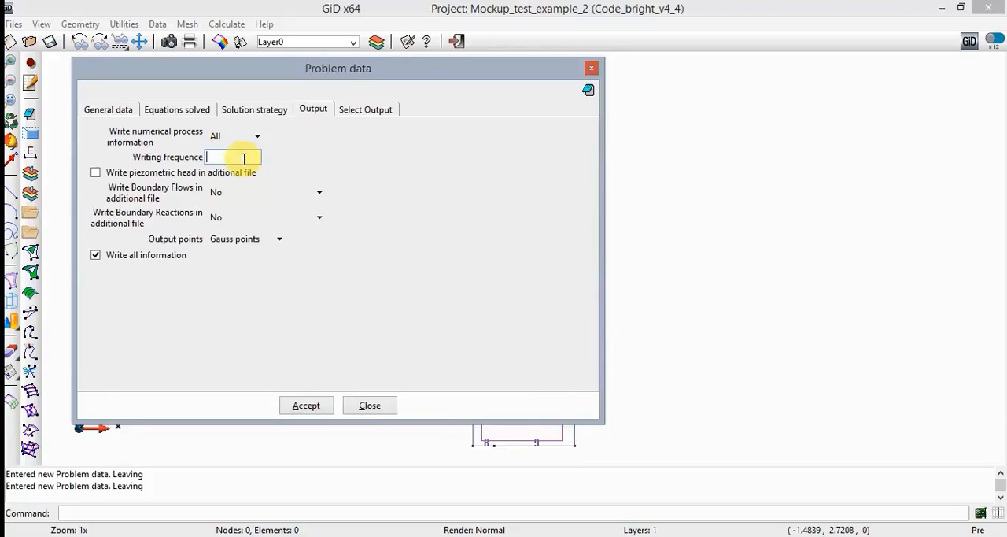
text(20)
- Write boundary flows in an additional file using the writing frequency, leaving boundary reactions at No
click(321, 192)
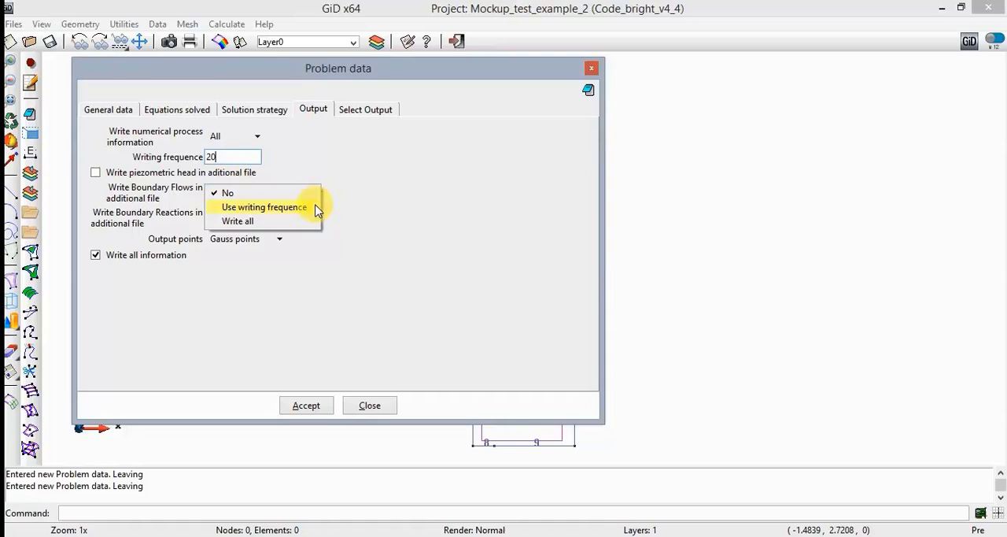
click(264, 207)
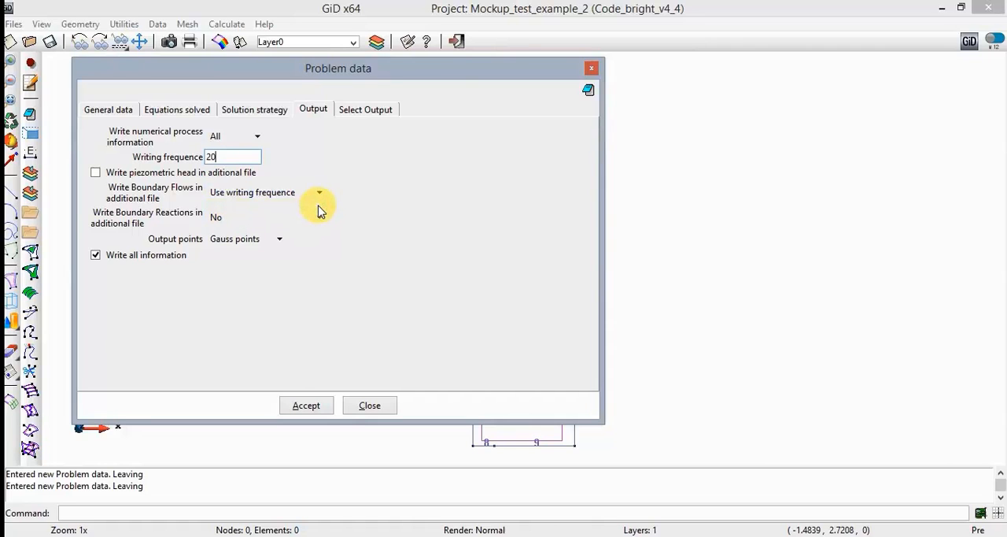
click(299, 216)
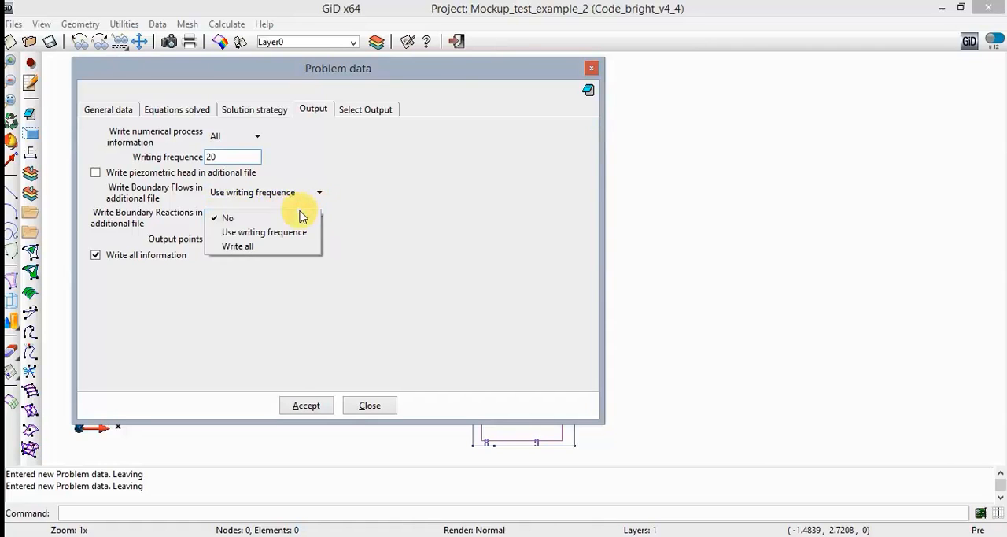
click(415, 223)
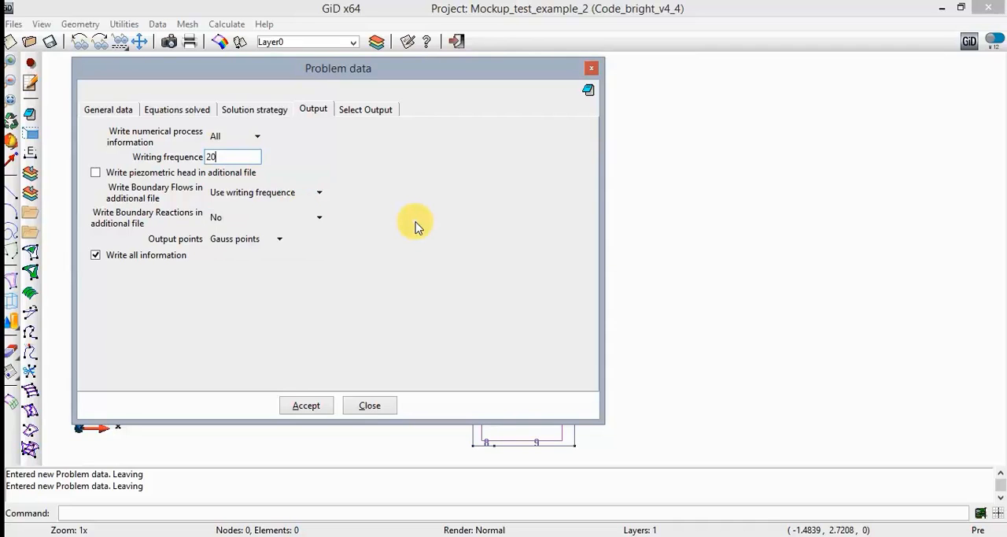
- Accept the output settings, close the problem data and save the project
click(307, 406)
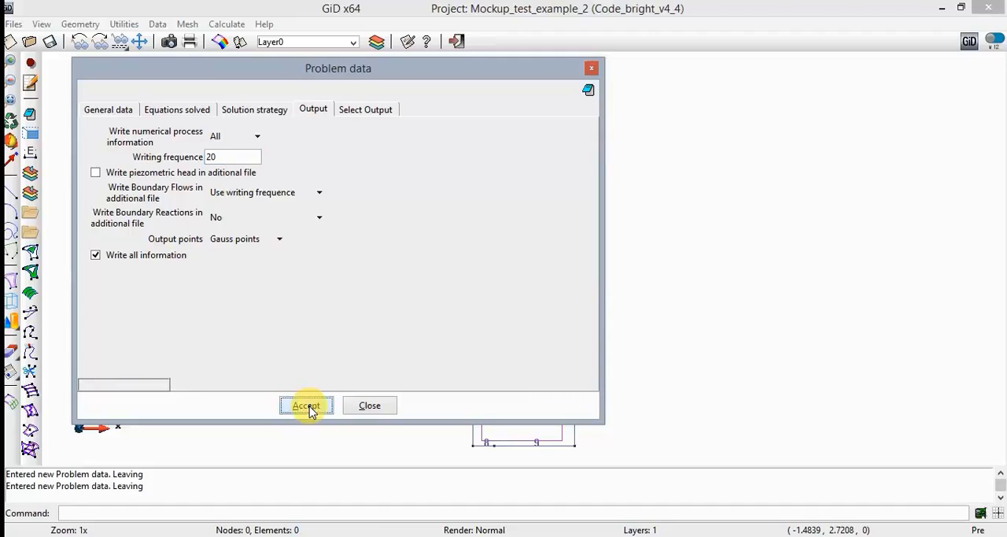
click(367, 406)
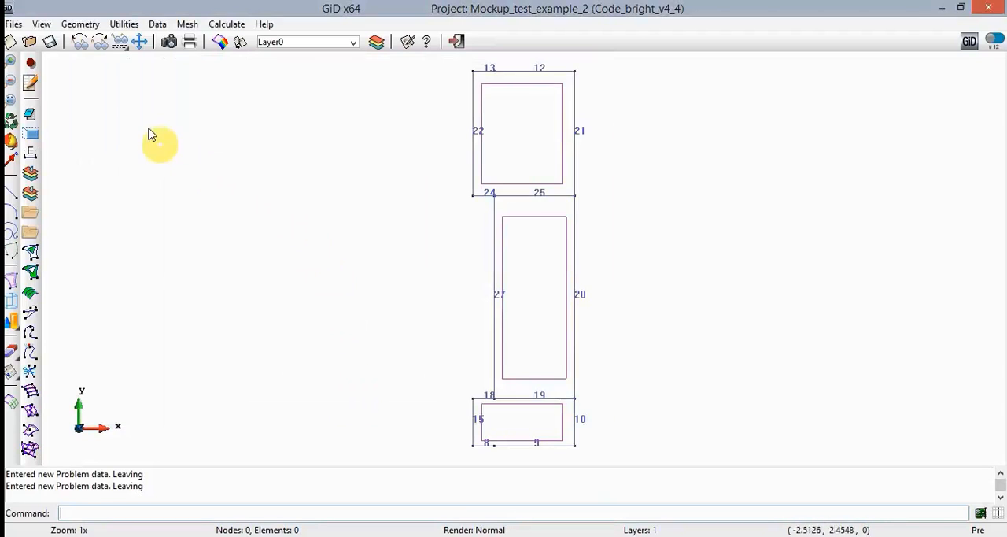
click(50, 44)
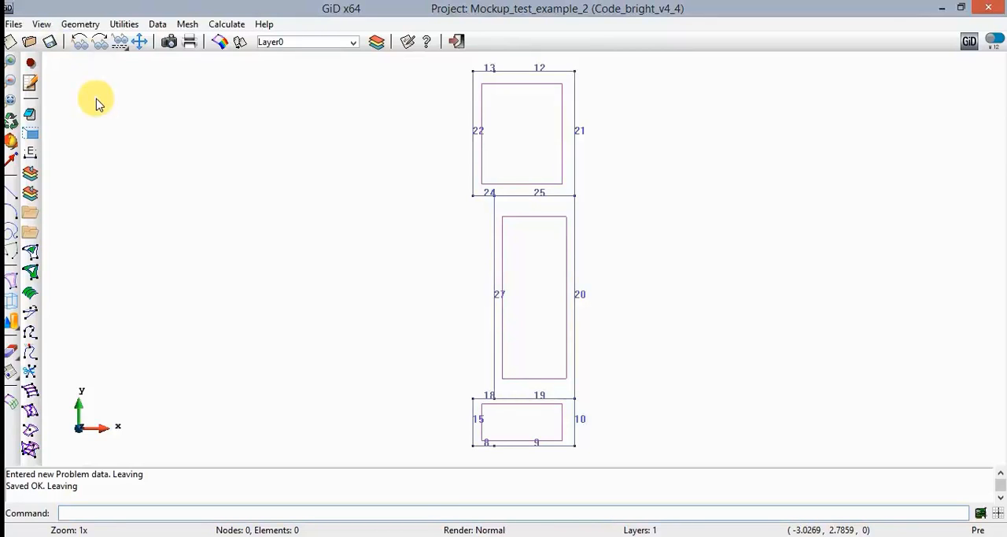
- Create a new material named Bentonite in the materials data
click(153, 28)
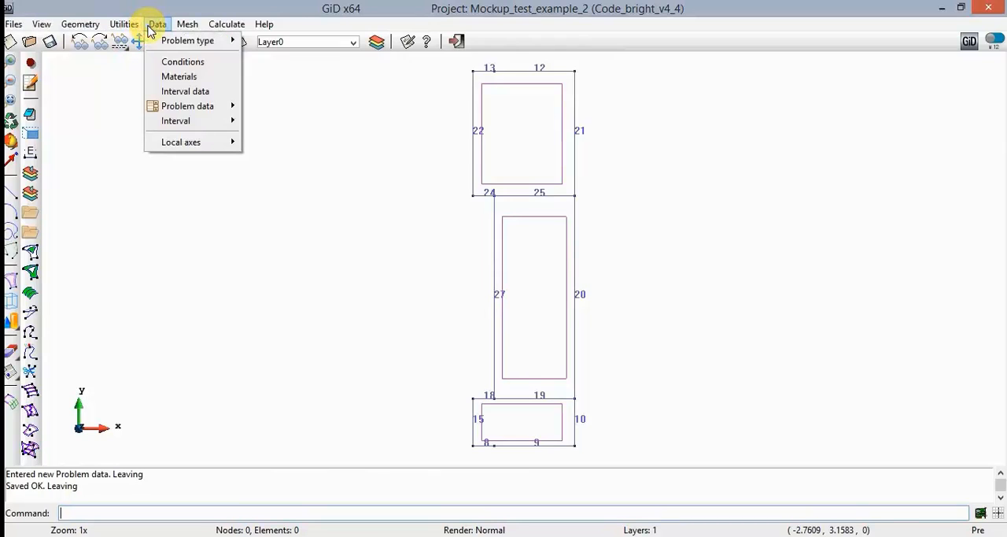
click(221, 77)
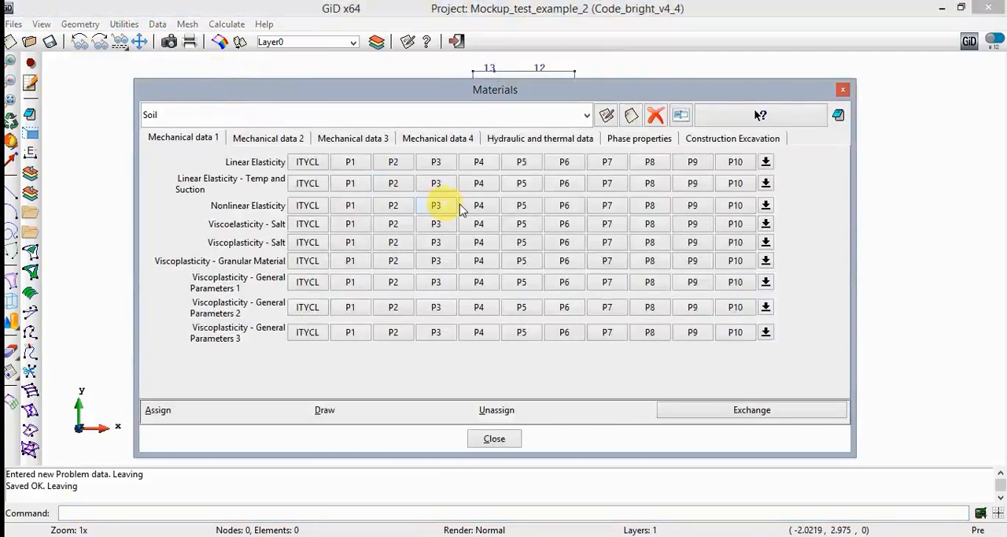
click(631, 116)
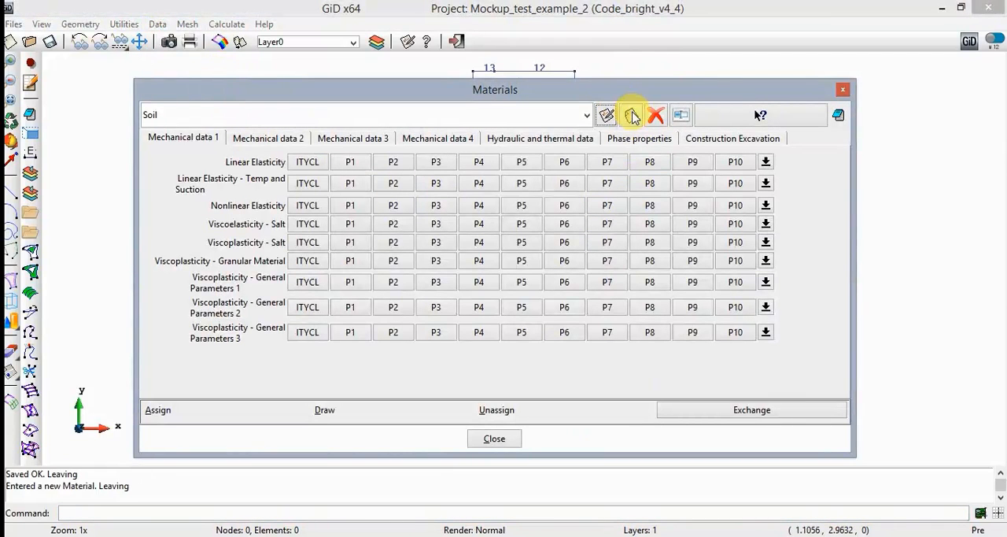
text(Bentonite)
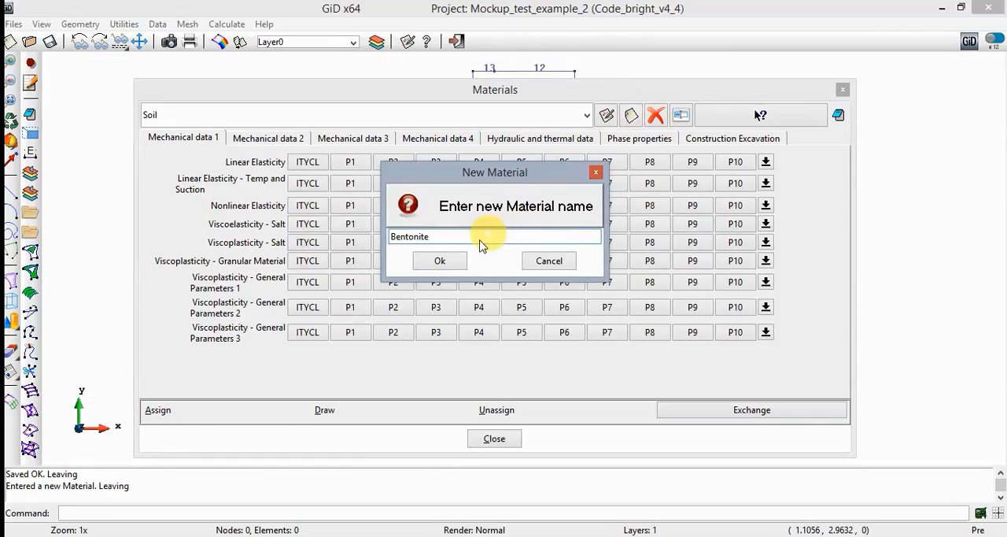
click(440, 261)
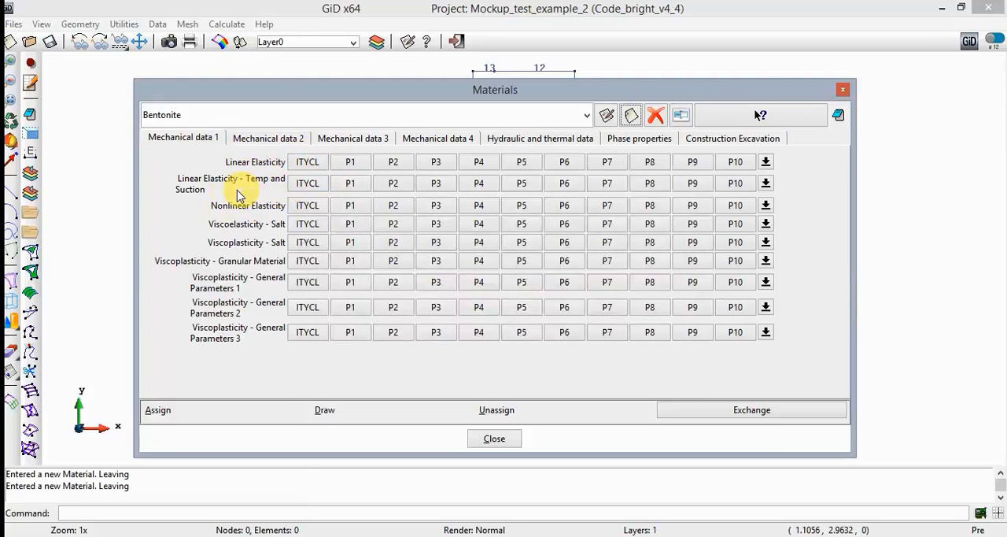
- Set Bentonite's TEP elastic parameters ITYCL to 1, P1 to 0.05, P2 to 0.3 and P3 to 0.1
mouse_move(236, 196)
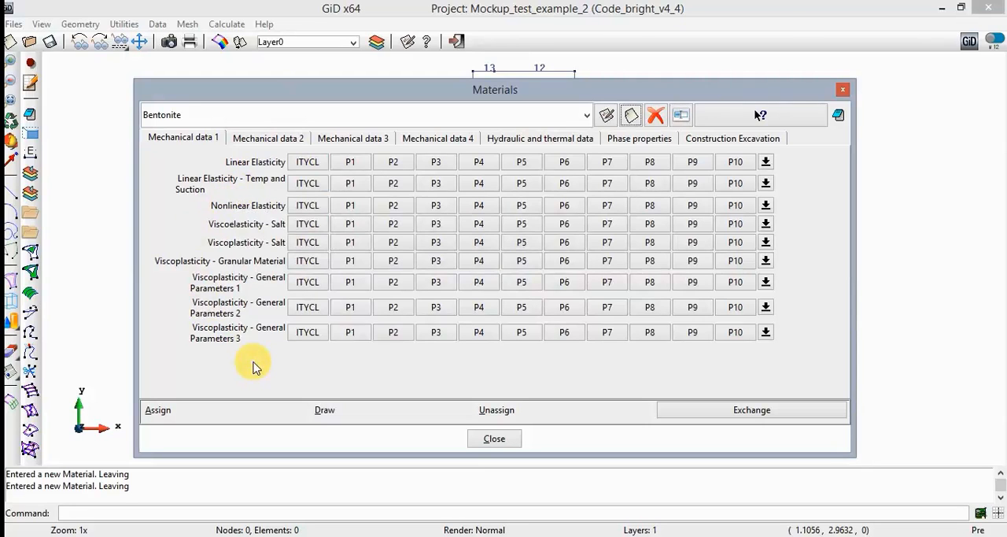
click(266, 139)
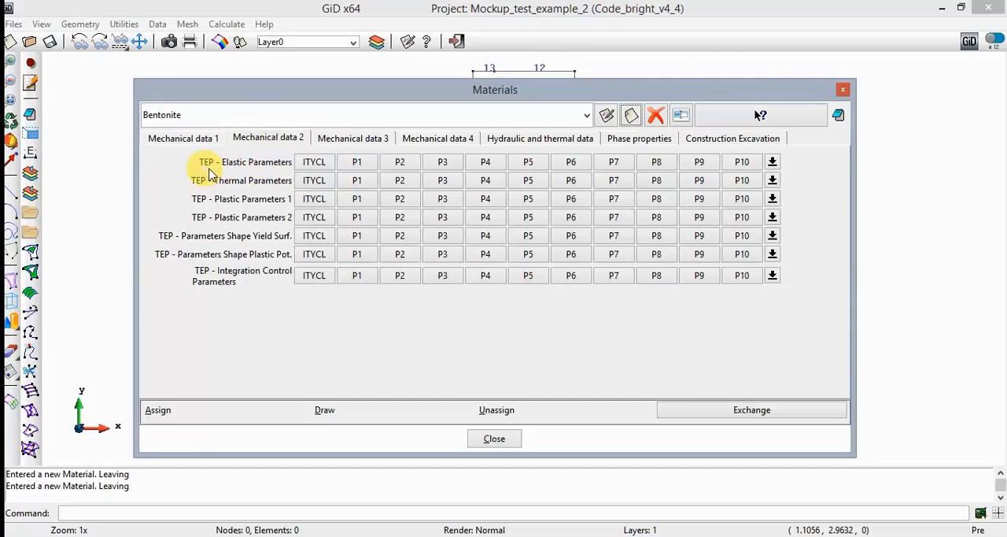
click(330, 162)
click(333, 173)
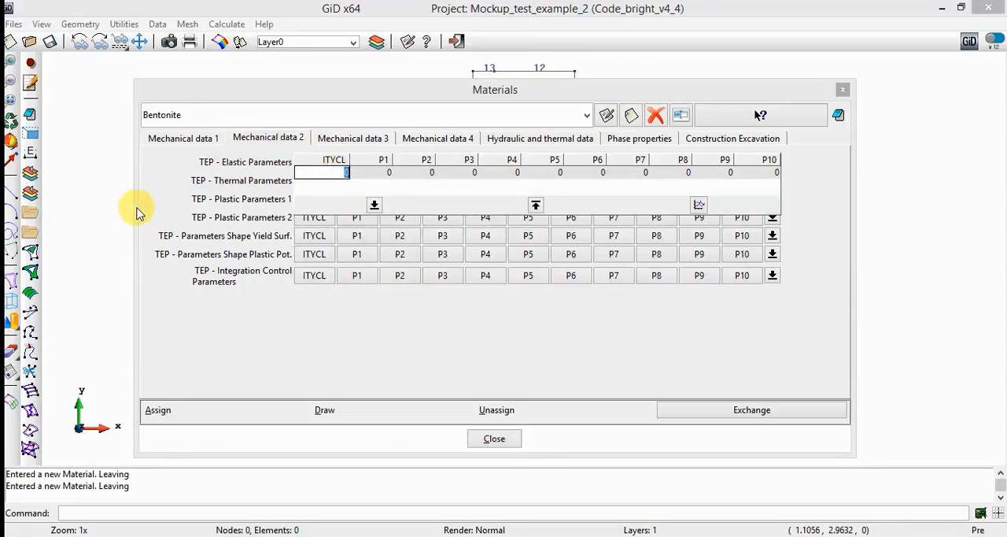
text(1)
key(Tab)
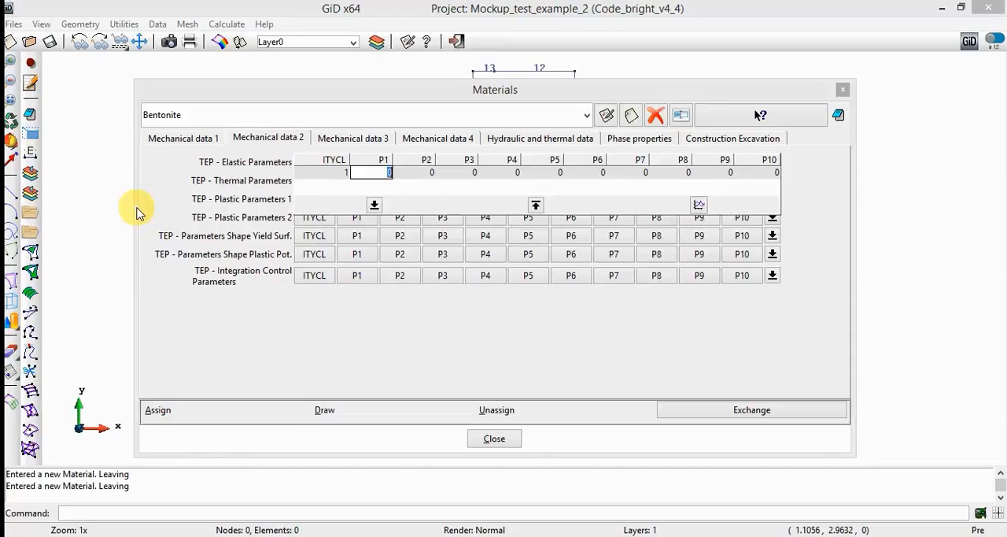
text(0.05)
key(Tab)
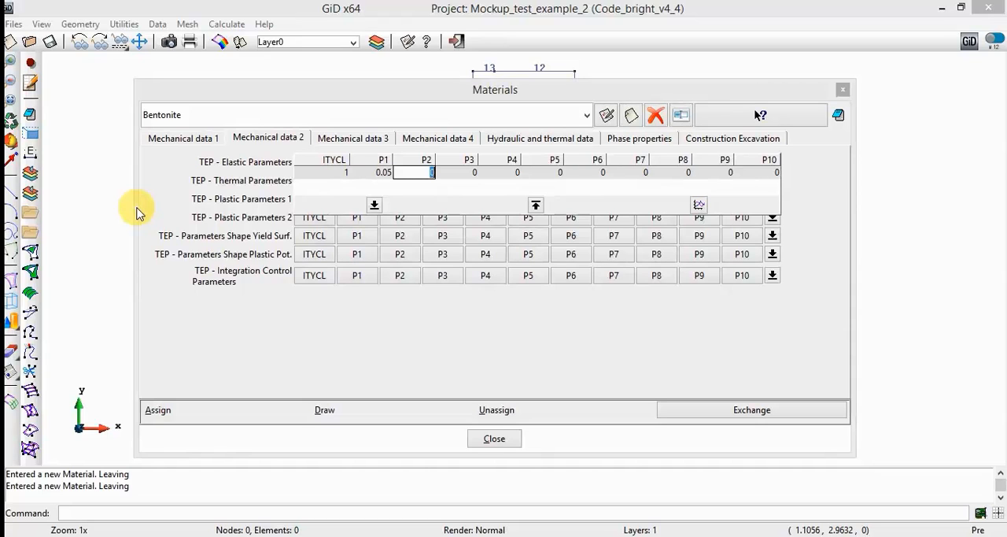
text(0.3)
key(Tab)
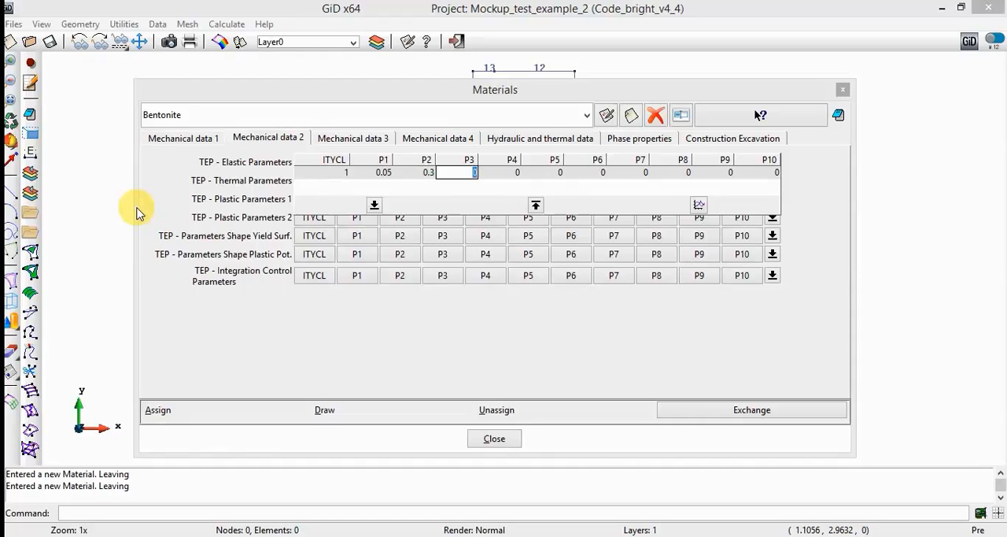
text(0.1)
key(Tab)
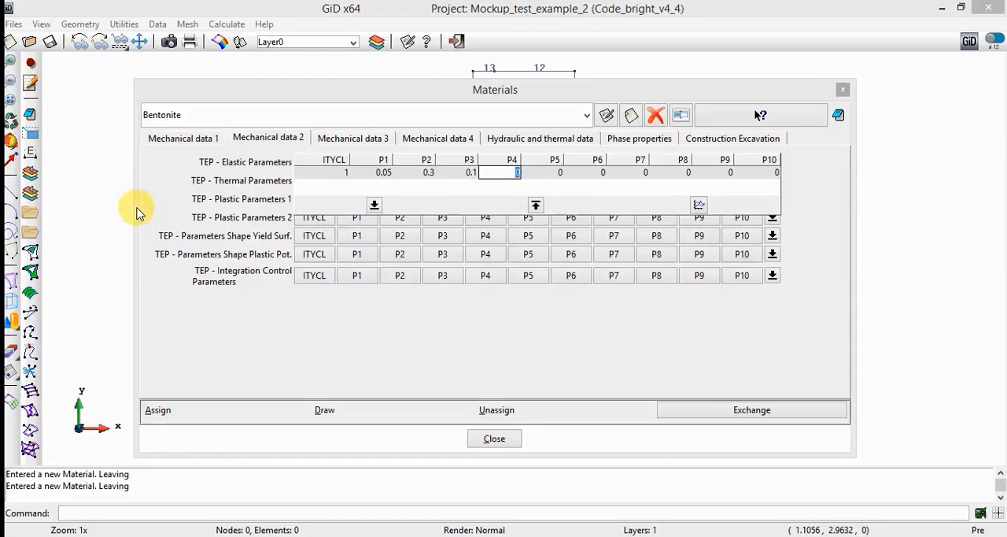
- Enter 0 for P4 and 0.4 for P5 in Bentonite's TEP elastic parameters, leaving P6 and P7 at 0
text(0)
key(BackSpace)
text(0)
key(Tab)
text(0.)
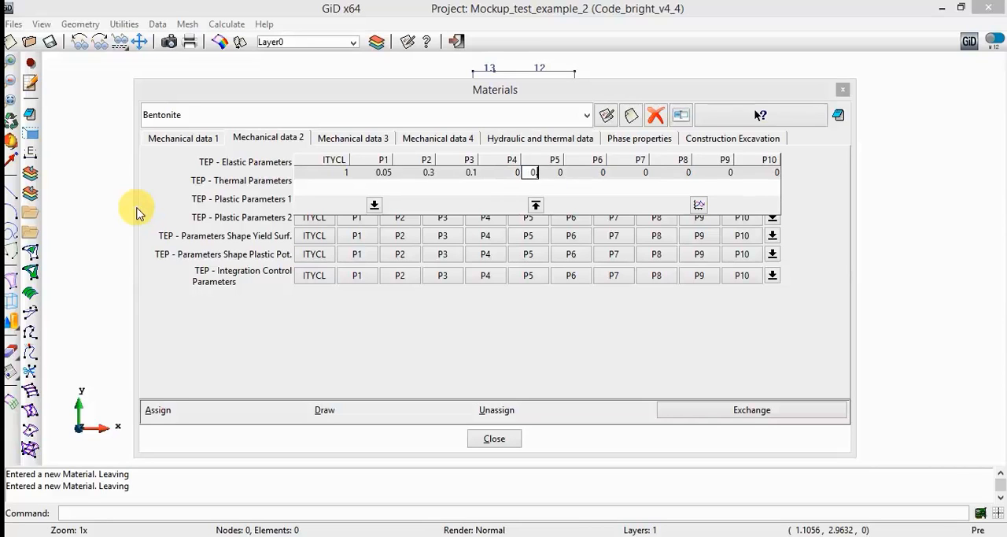
text(4)
key(Tab)
key(Tab)
key(Tab)
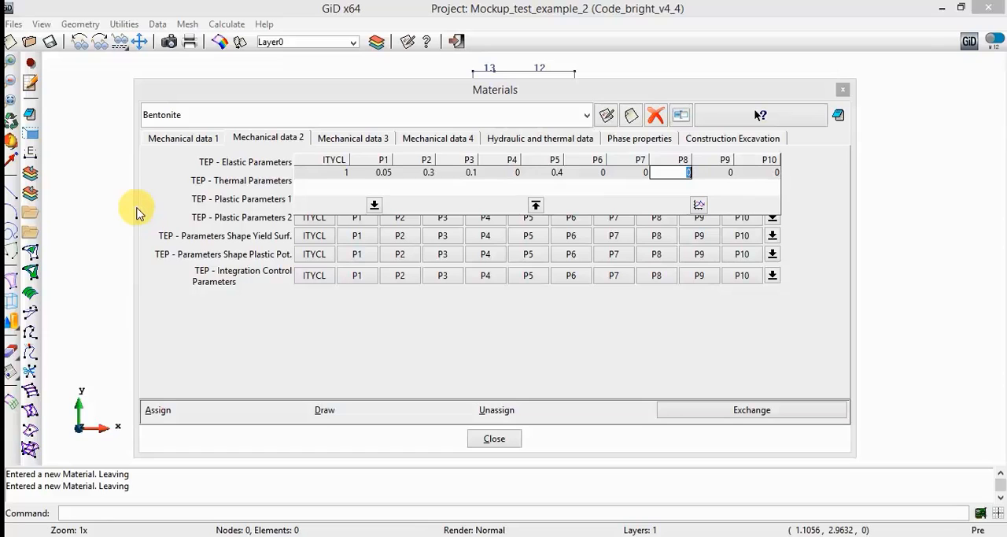
- Complete Bentonite's TEP elastic parameters with P8 at -0.003, P9 at -0.147 and P10 at 0.01
text(-0.003)
key(Tab)
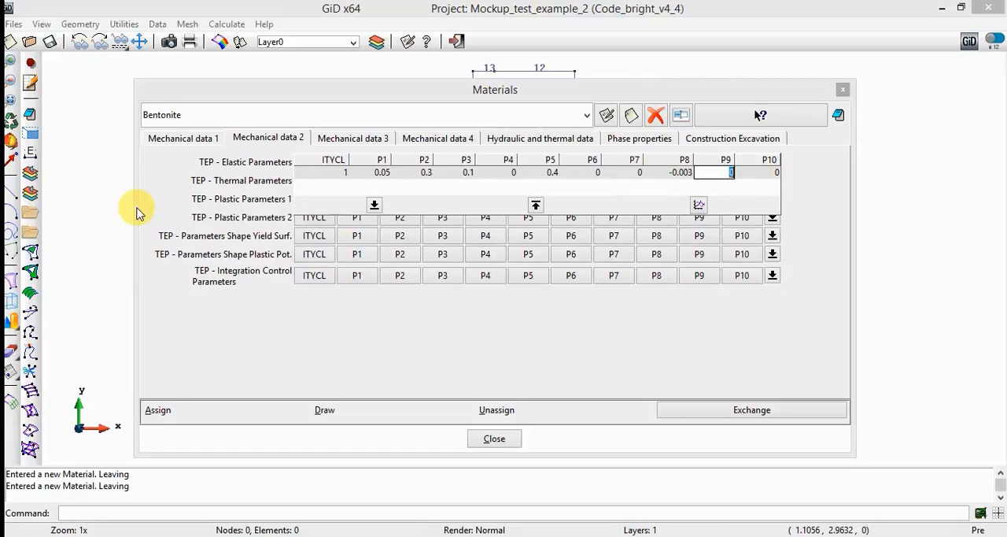
text(-0.1470)
key(Tab)
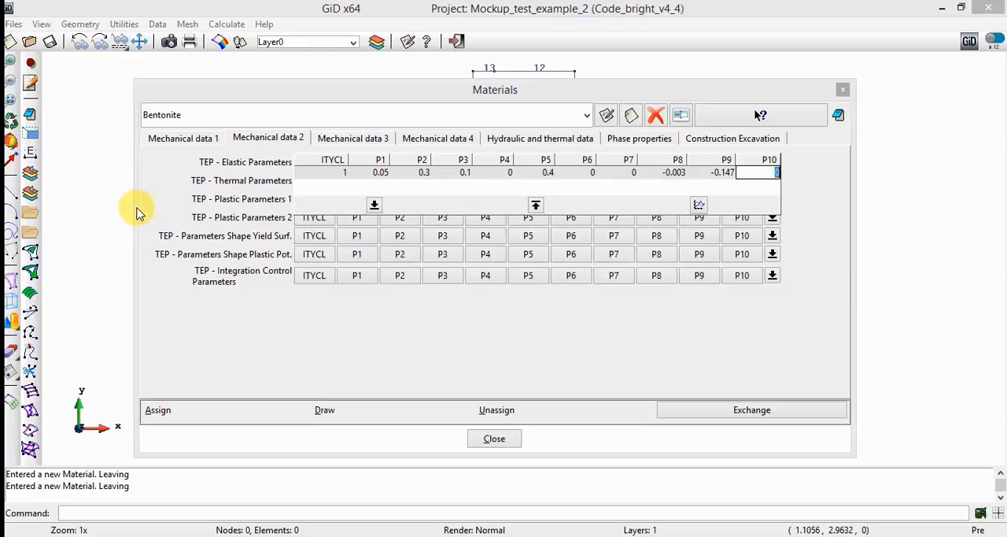
text(0.01)
key(Return)
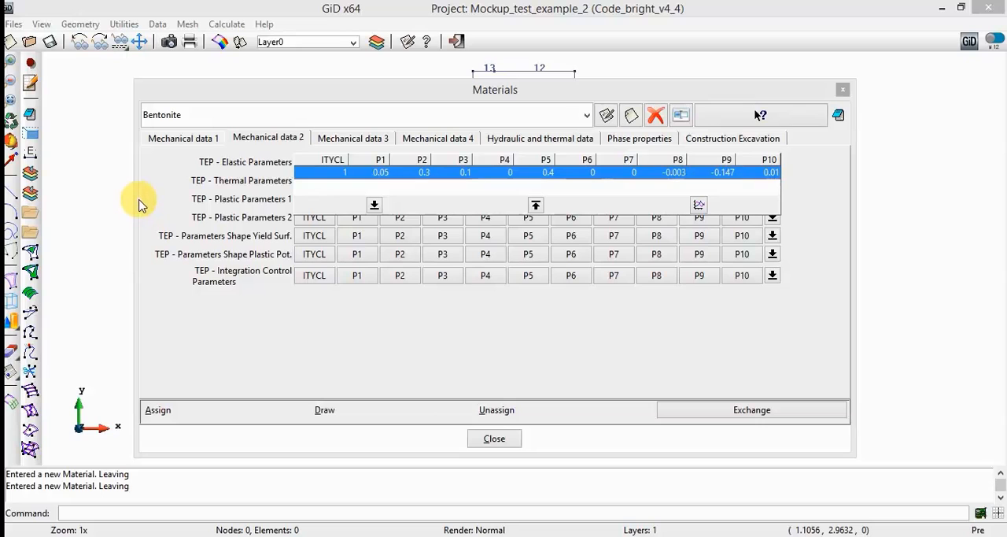
click(156, 189)
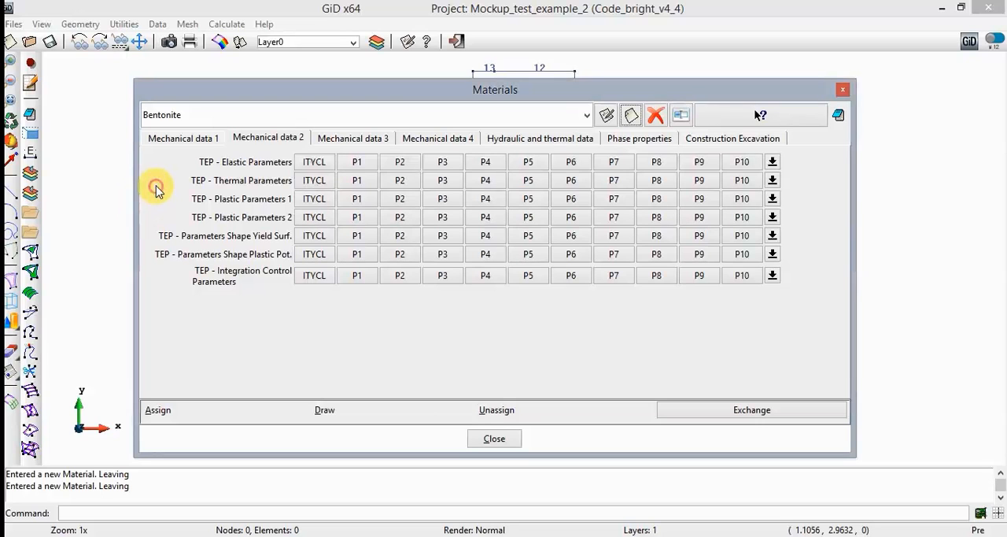
- Set ITYCL to 1 and P1 to 1.5e-4 in Bentonite's TEP thermal parameters
click(304, 181)
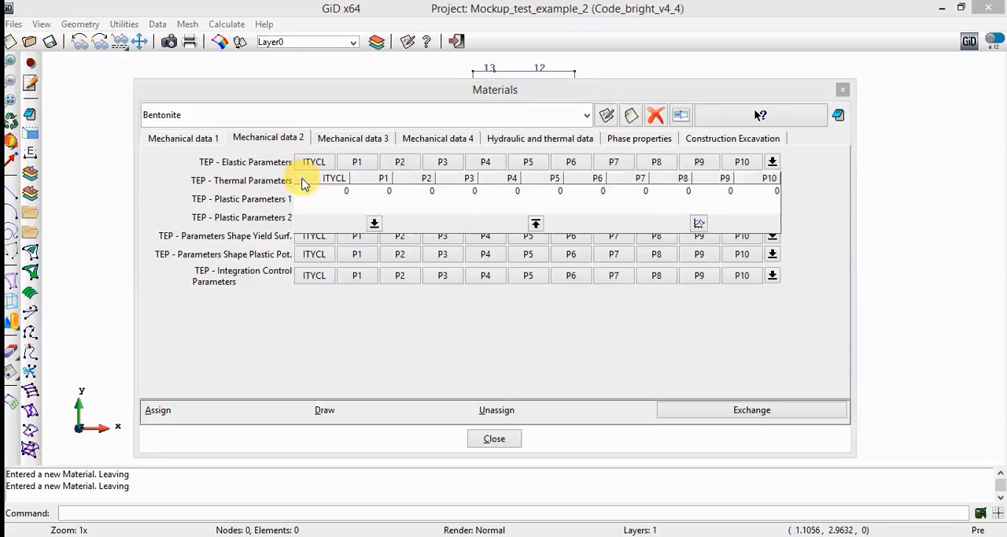
click(340, 193)
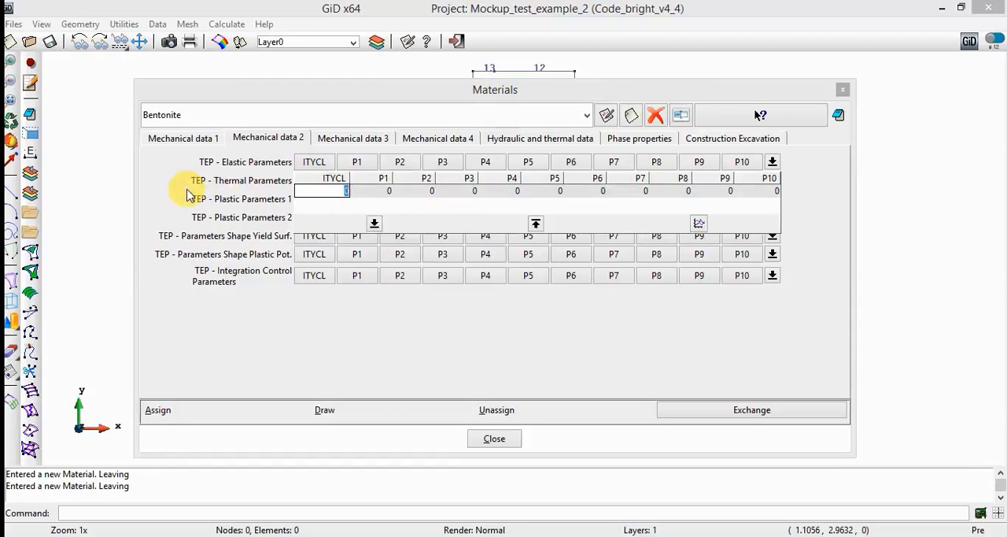
text(1)
key(Tab)
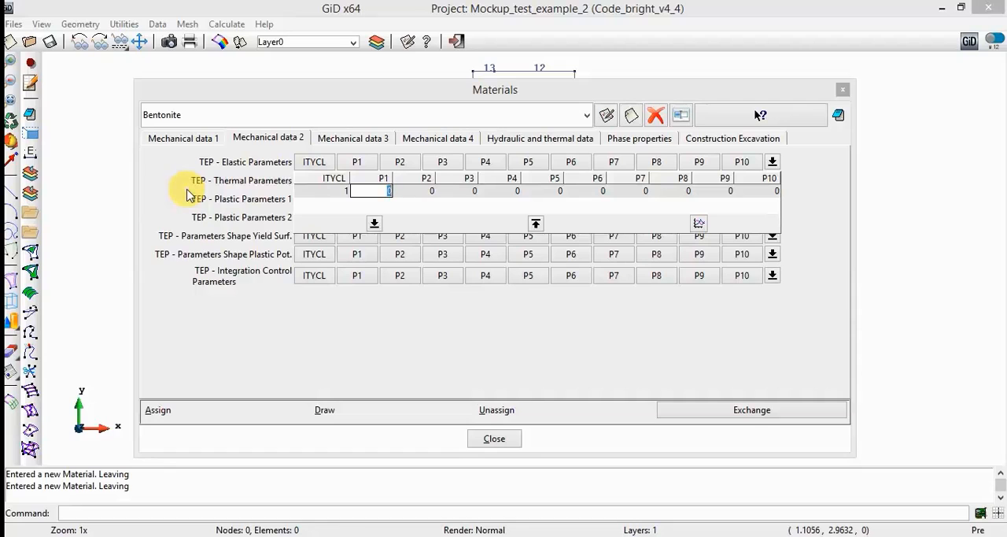
text(1.5e-4)
key(Tab)
key(Tab)
key(Tab)
key(Tab)
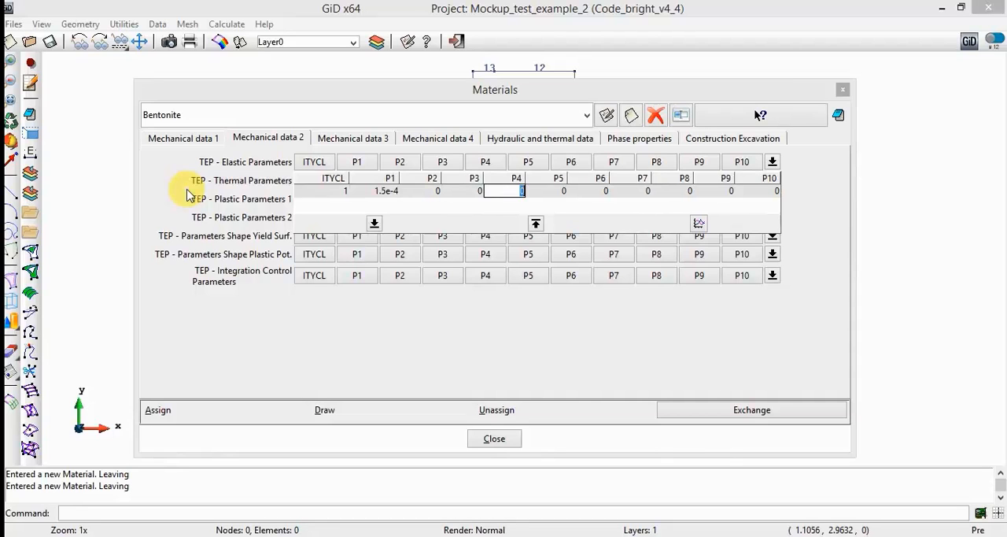
- Set P5 of Bentonite's TEP thermal parameters to 20 and finish editing that row
text(20)
key(Tab)
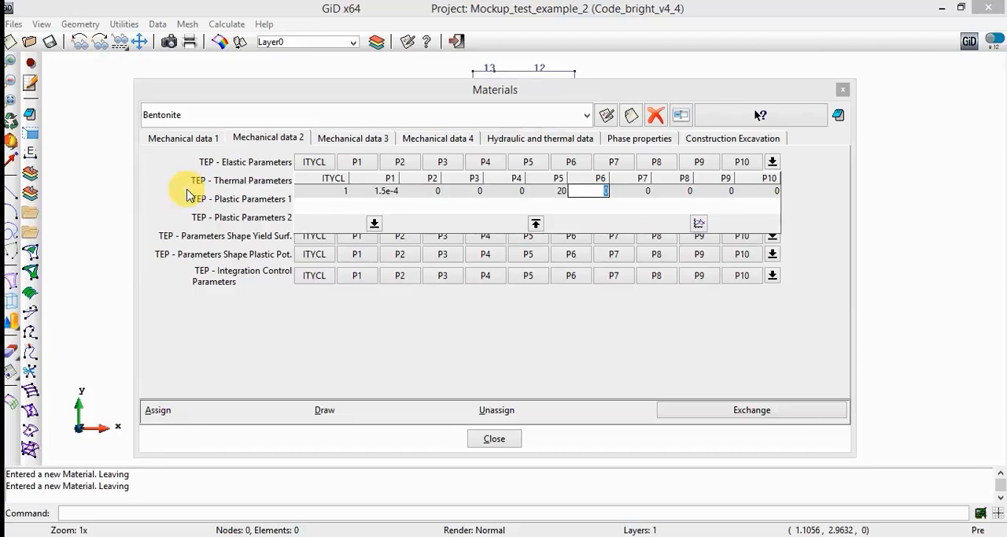
click(187, 194)
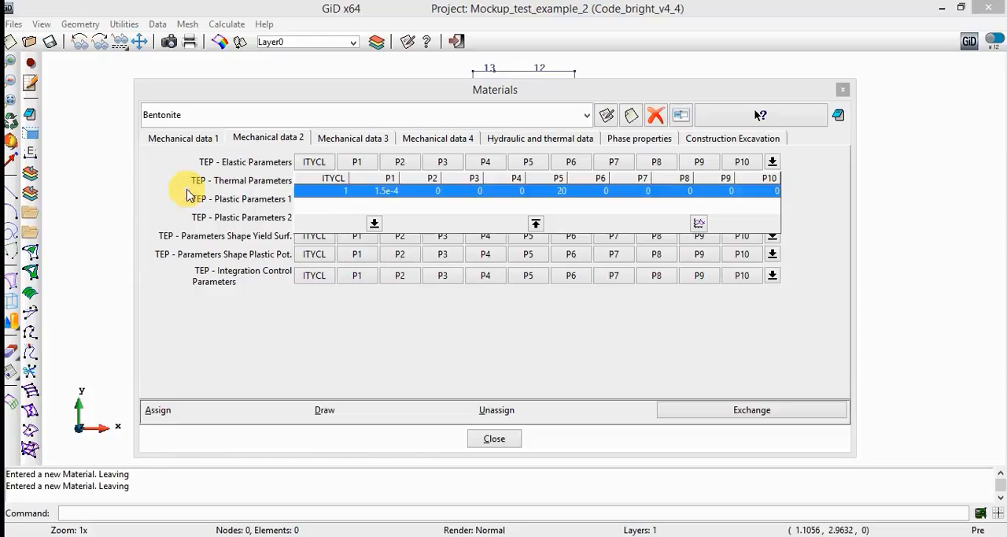
click(179, 192)
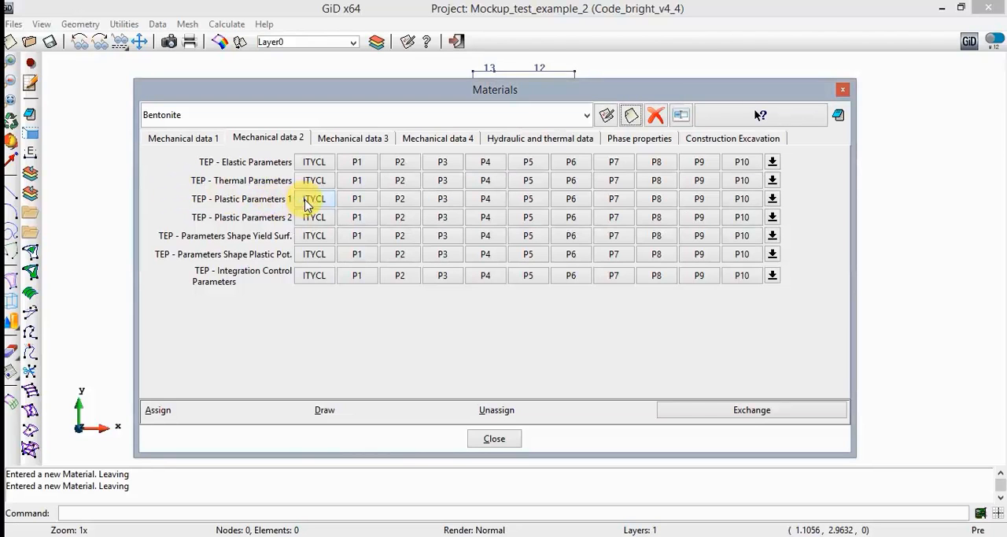
- Set ITYCL to 1 and the reference pressure P1 to 0.15 MPa in Bentonite's TEP plastic parameters 1
click(311, 199)
click(323, 209)
click(323, 209)
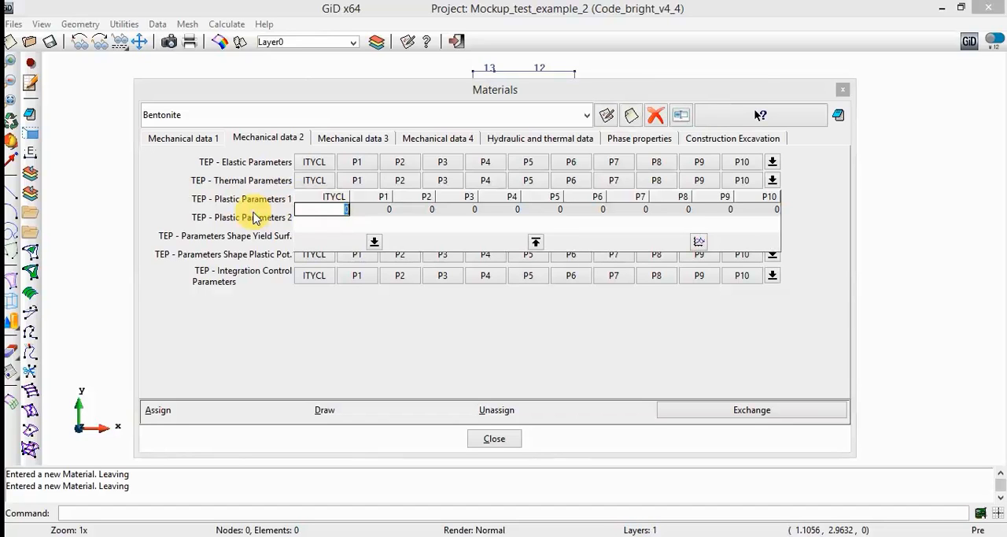
text(1)
key(Tab)
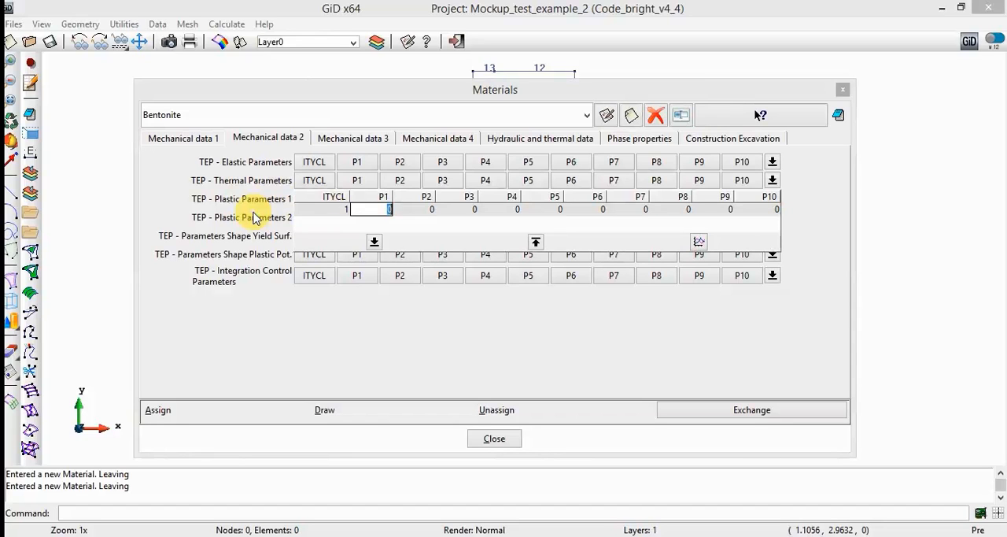
text(0.15)
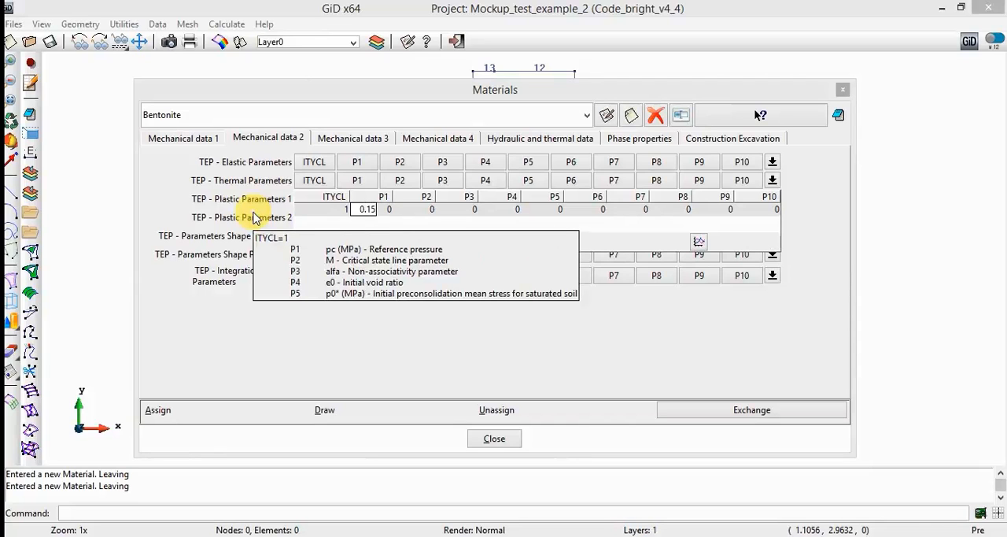
key(Tab)
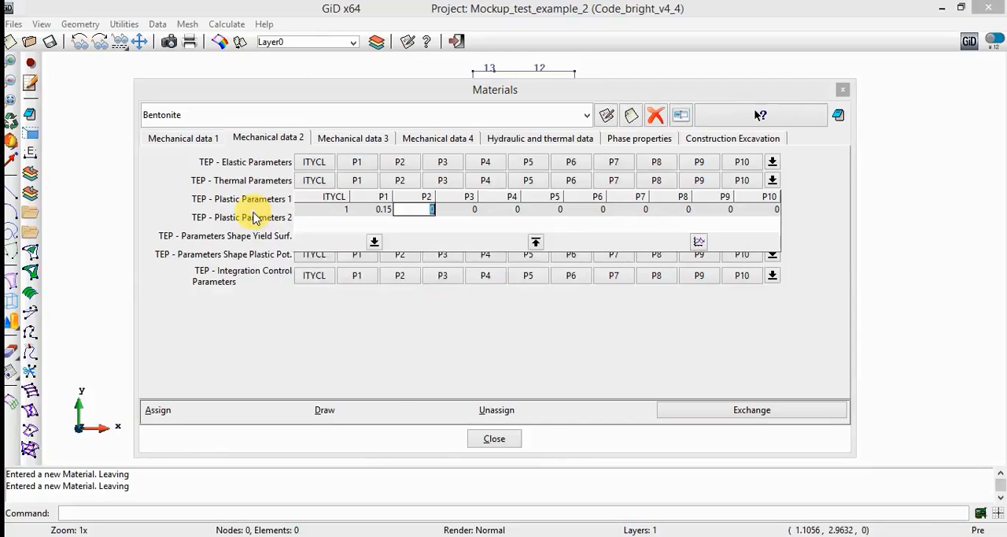
- Set P2 to 0.75 and P3 to 0.05 in Bentonite's TEP plastic parameters 1
text(0.75)
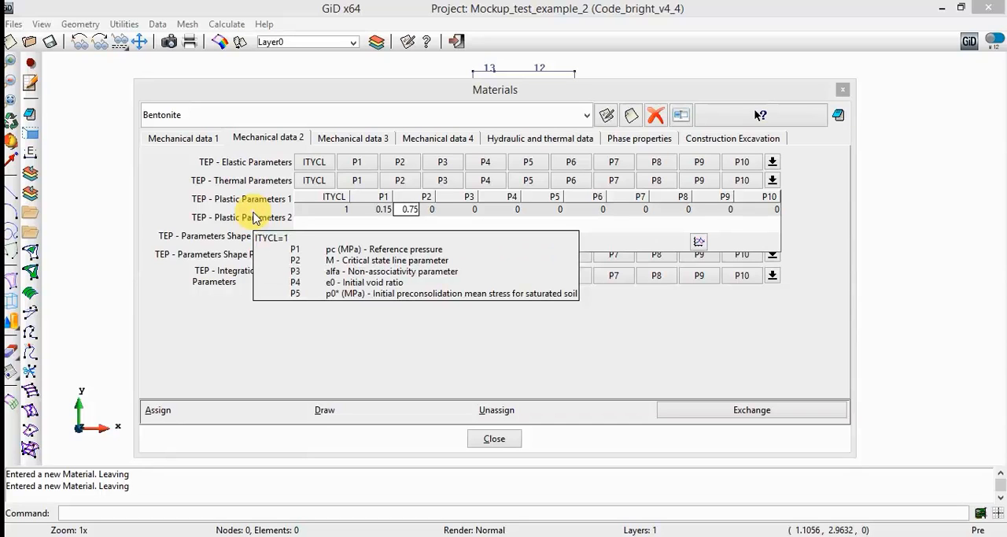
key(Tab)
text(0.05)
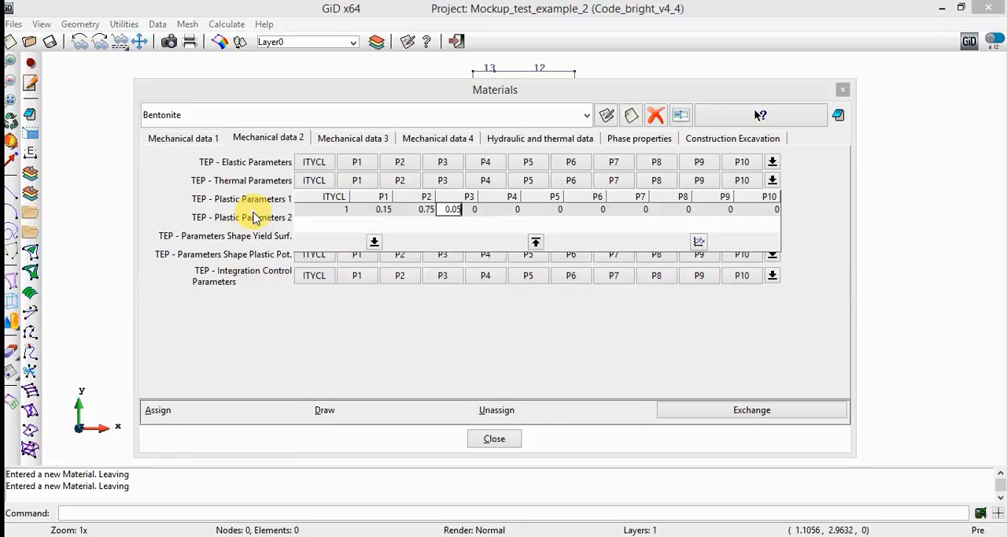
key(Tab)
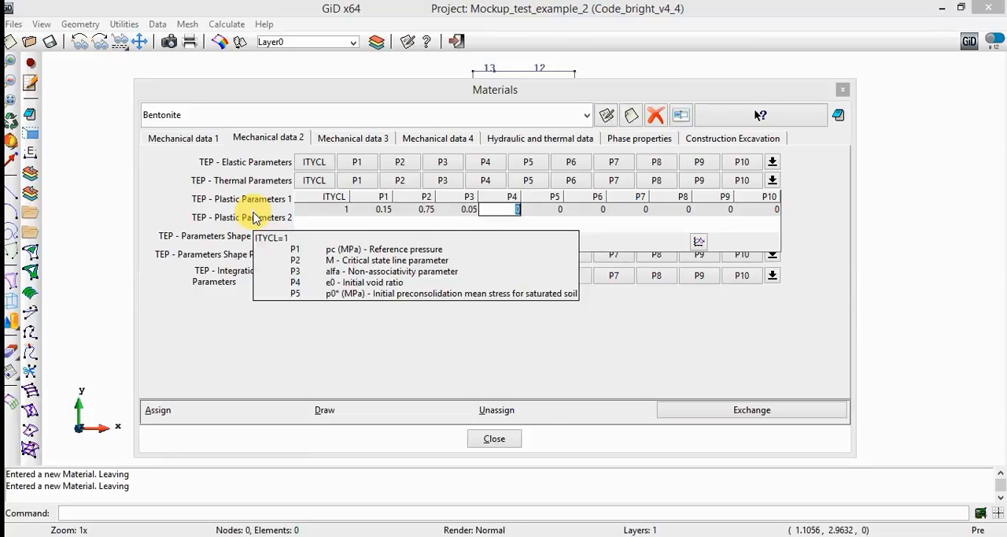
- Set P4 to 0.2, P5 to 0.1 and P6 to 0.1 in Bentonite's TEP plastic parameters 1, and finish editing that row
text(0.2)
key(Tab)
text(0.1)
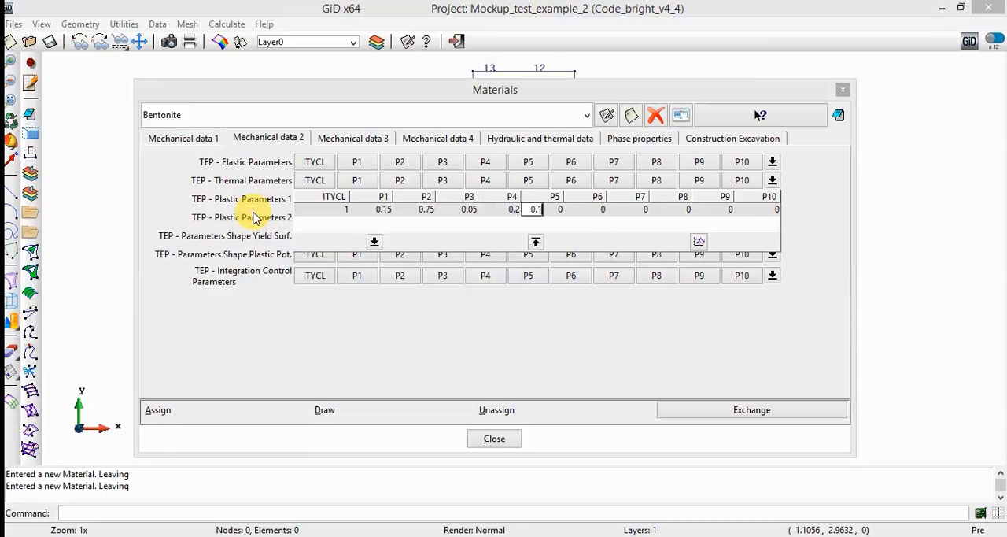
key(Tab)
text(0.1)
key(Tab)
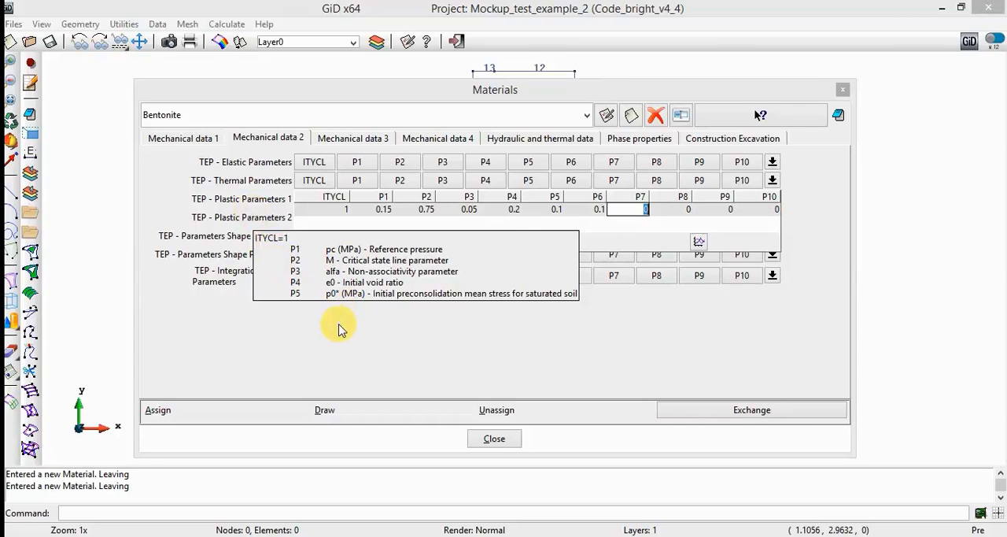
key(Return)
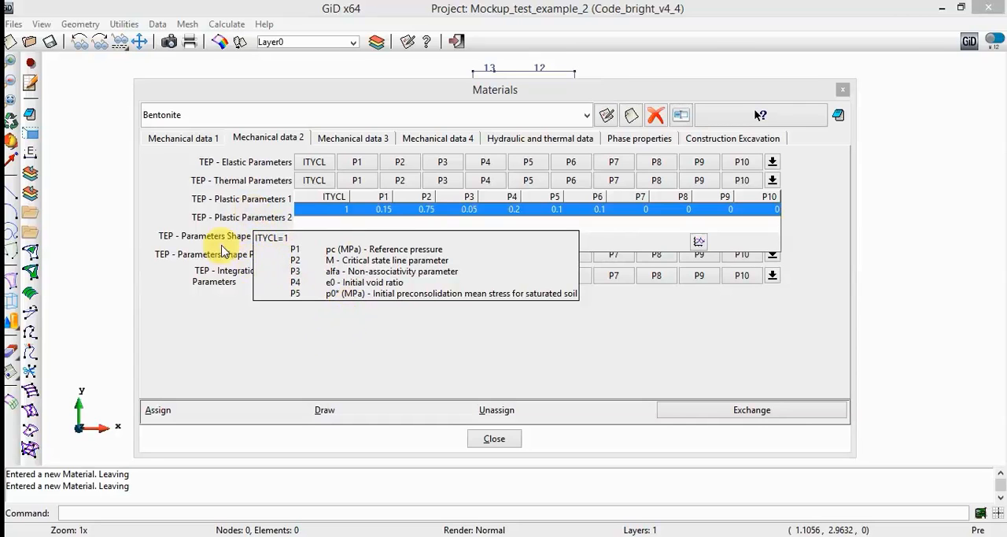
click(230, 337)
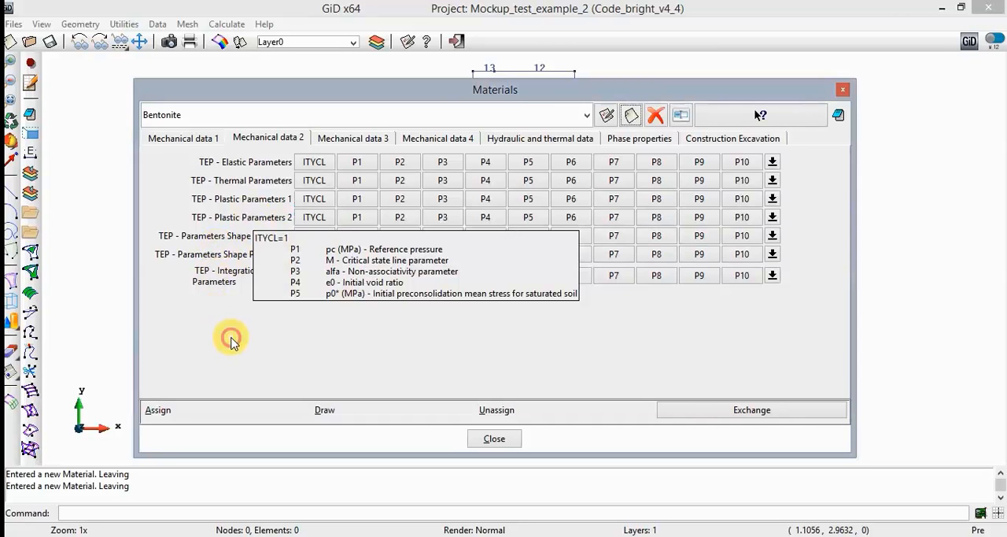
- Set ITYCL to 1, P1 to 0.1 and P2 to 1 in Bentonite's TEP plastic parameters 2
click(314, 217)
click(330, 227)
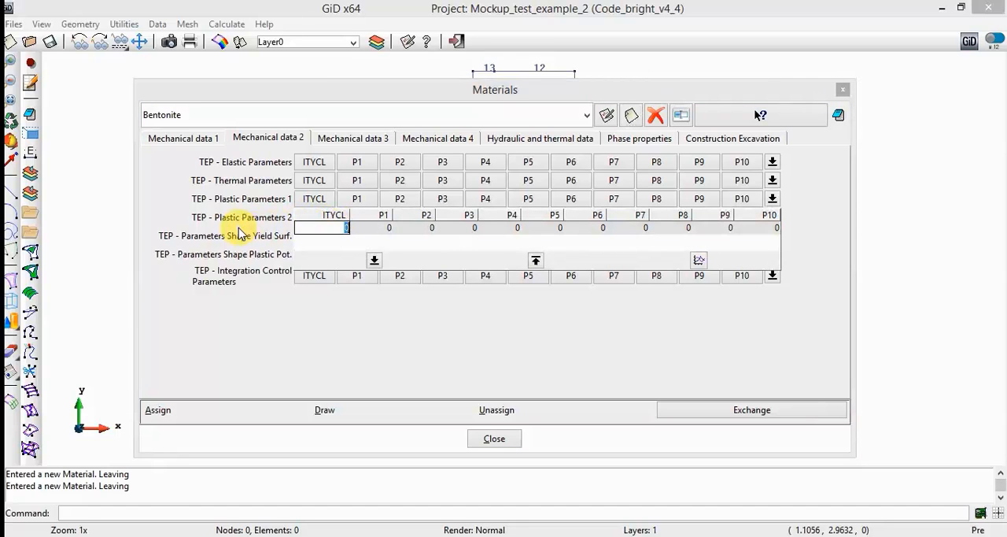
text(1)
key(Tab)
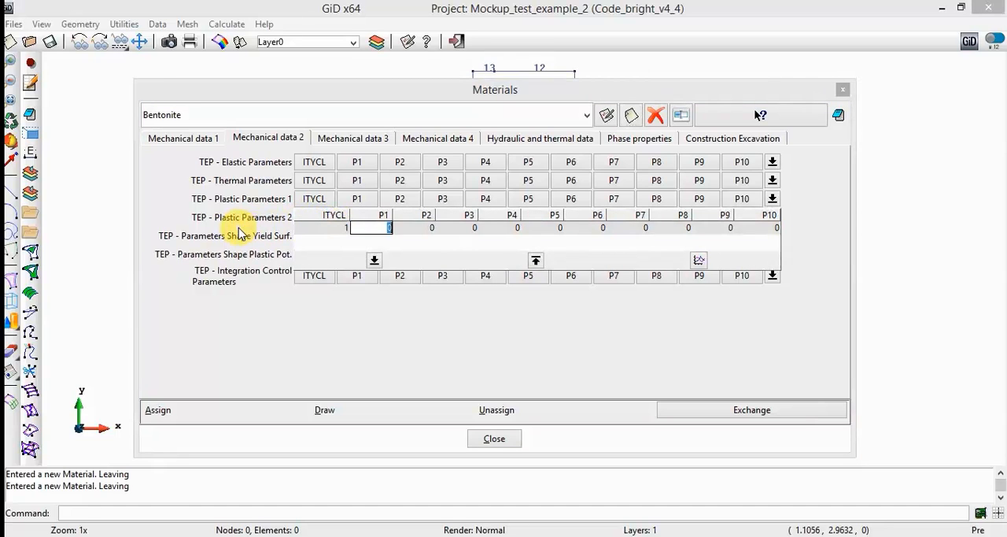
text(0.1)
key(Tab)
text(1)
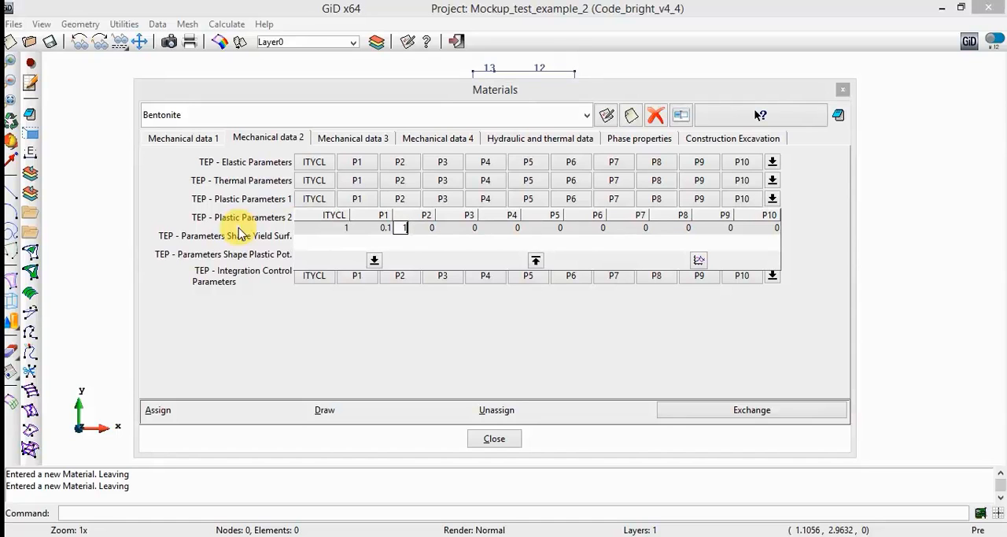
- Set P3 to 0.3, P4 to 0.6 and P5 to 14 in Bentonite's TEP plastic parameters 2, and finish editing that row
key(Tab)
text(0.3)
key(Tab)
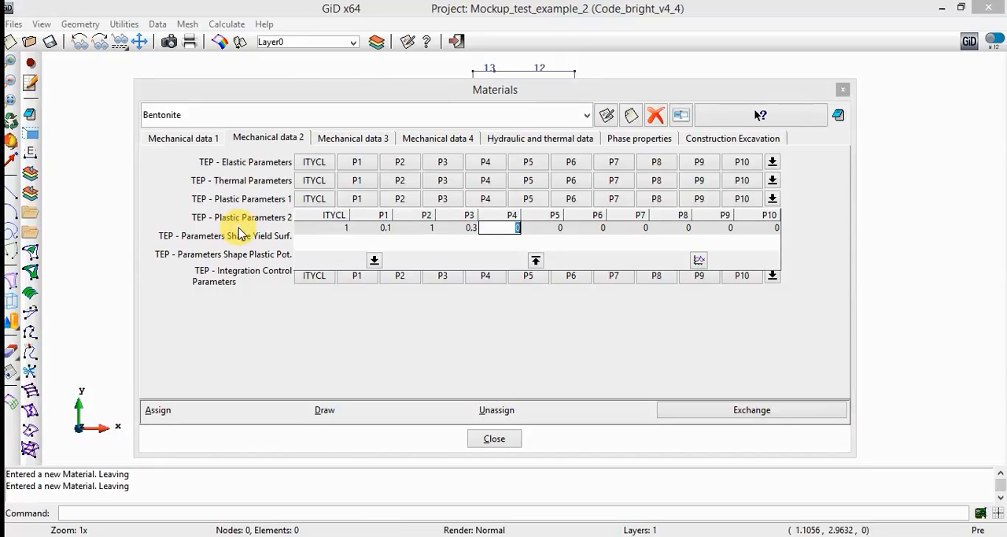
text(0.6)
key(Tab)
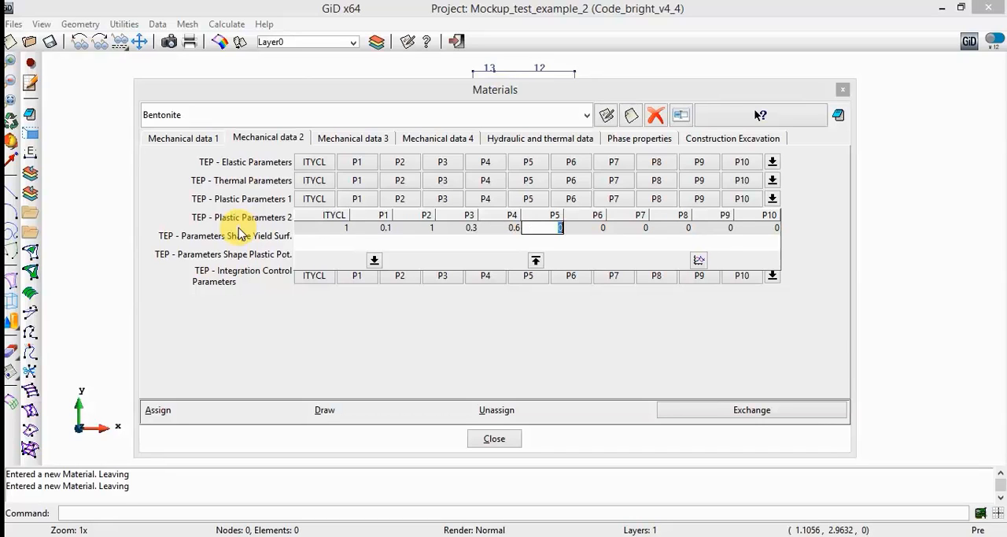
text(14)
key(Tab)
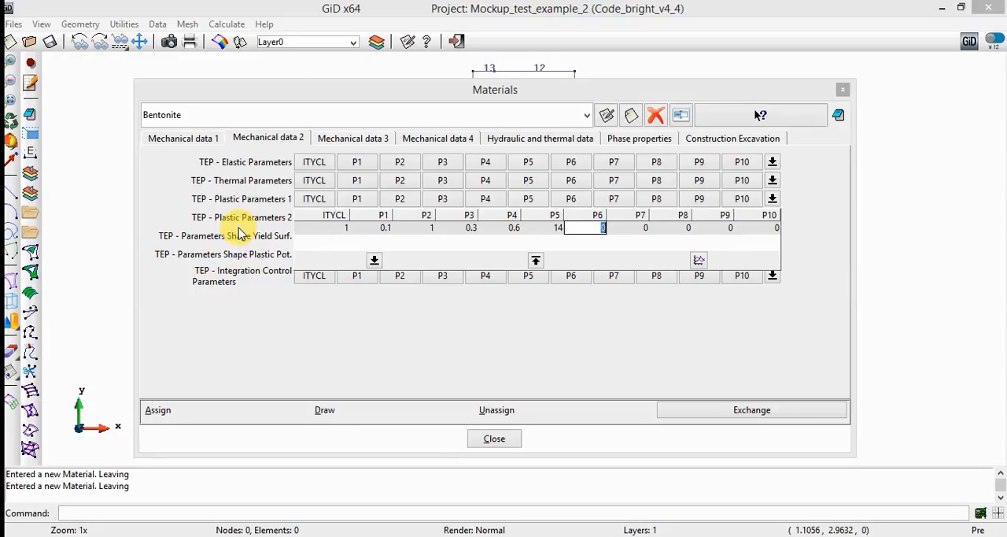
click(234, 236)
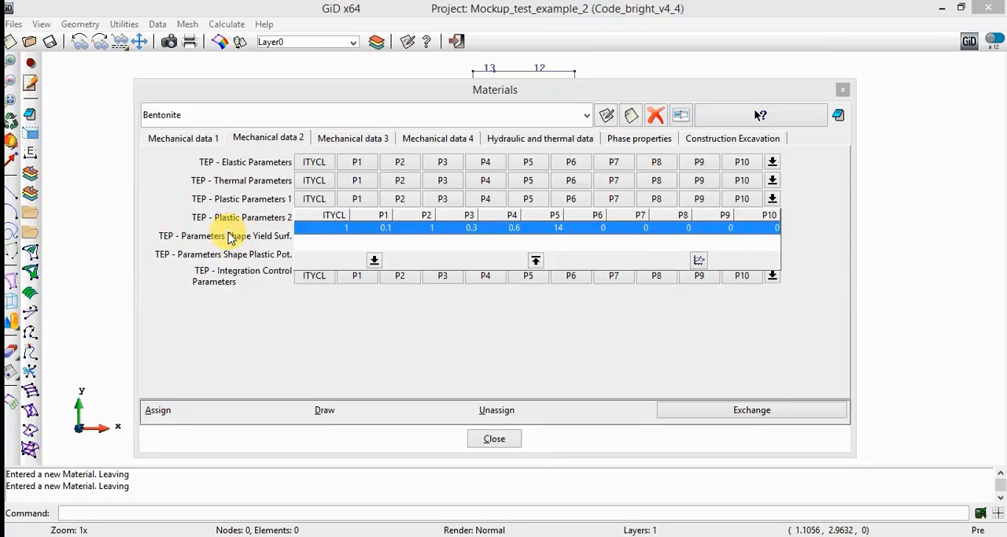
click(228, 238)
- Set ITYCL to 3 (Von Mises) in Bentonite's TEP yield surface shape parameters and finish editing that row
click(311, 235)
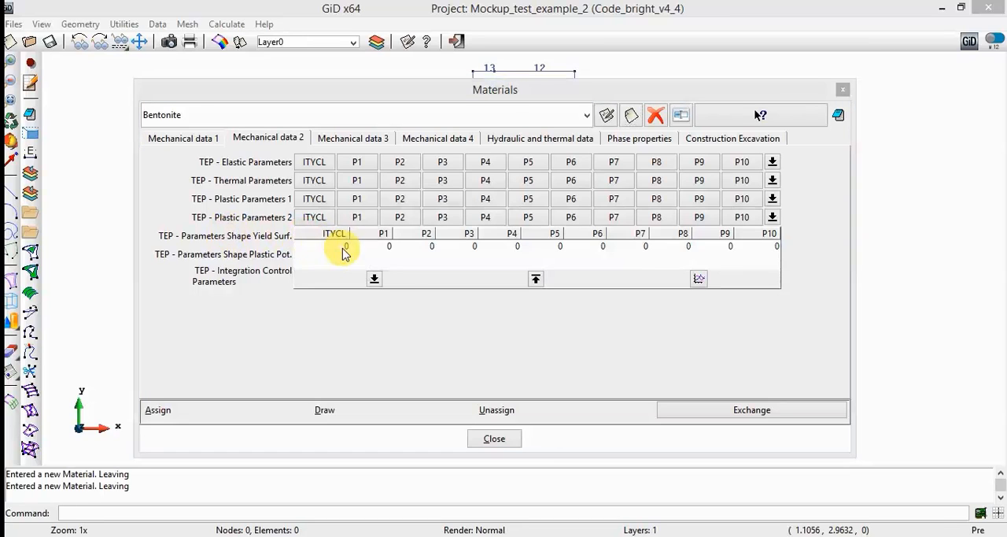
click(344, 249)
click(341, 247)
text(3)
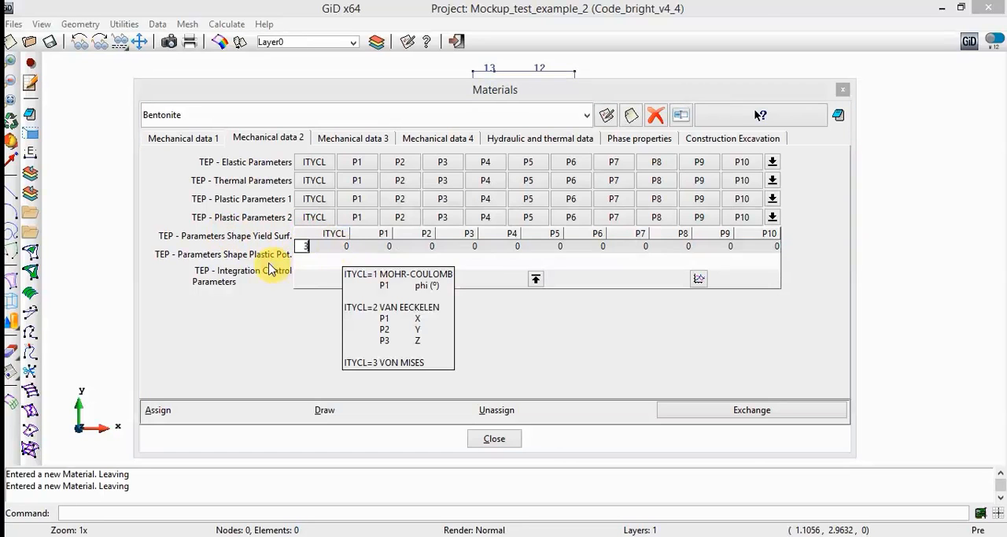
key(Return)
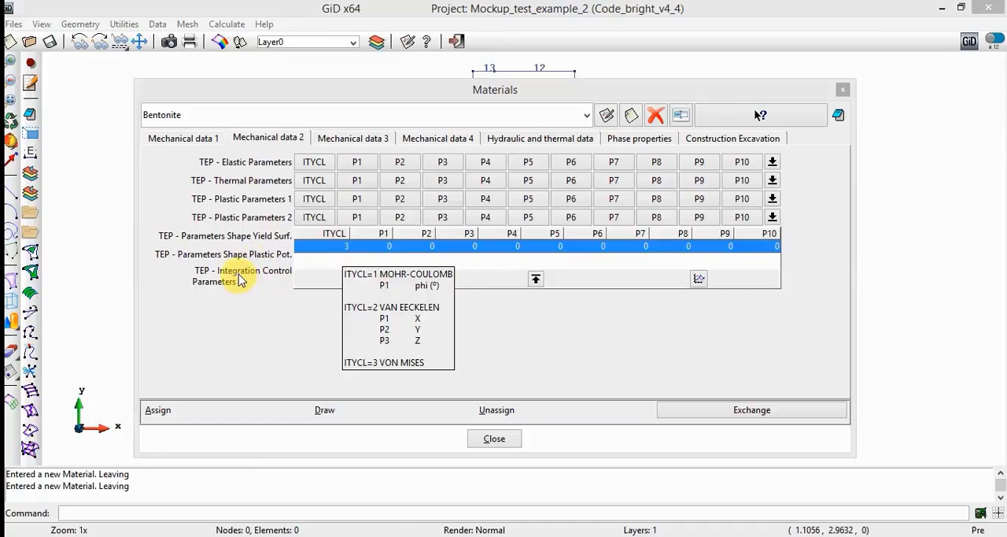
click(230, 238)
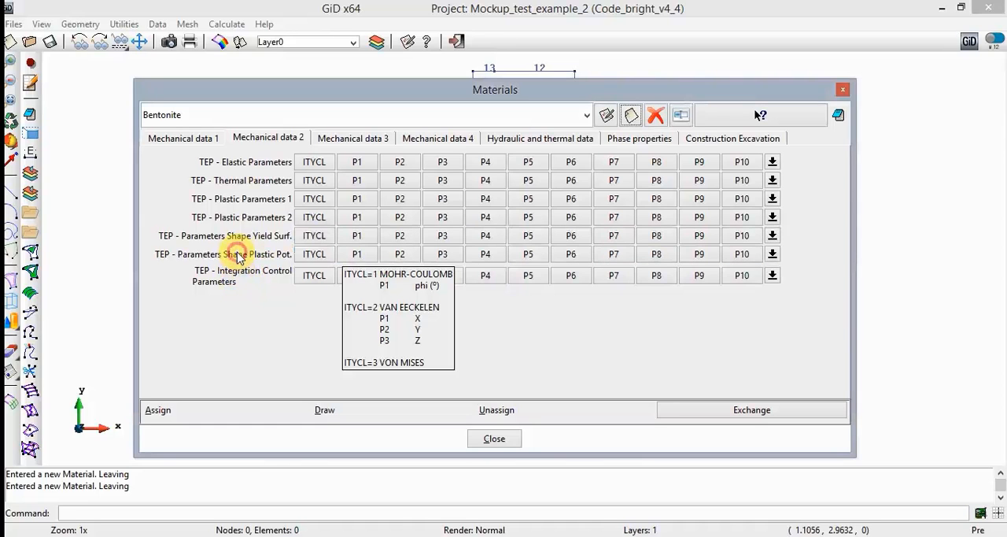
- Set ITYCL to 3 (Von Mises) in Bentonite's TEP plastic potential shape parameters and finish editing that row
click(336, 259)
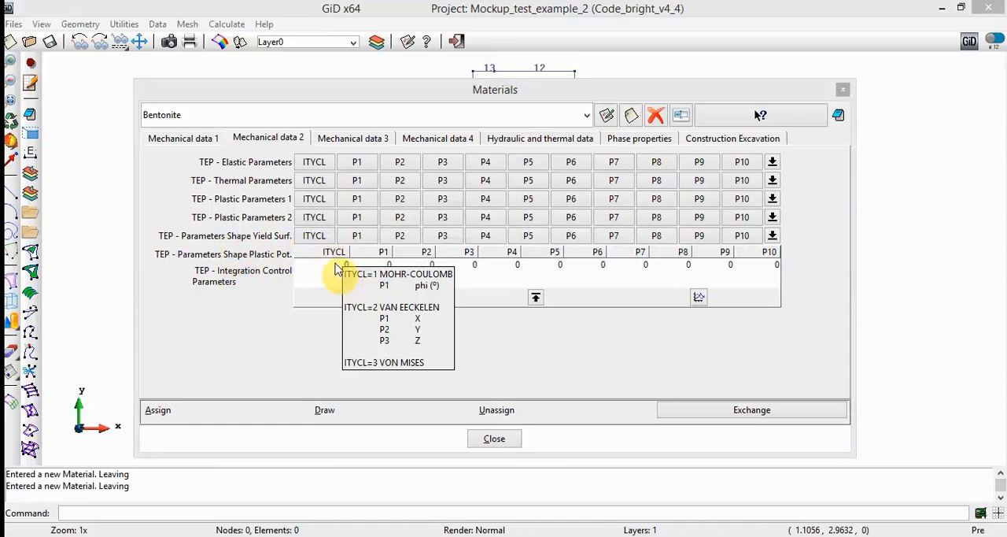
click(335, 264)
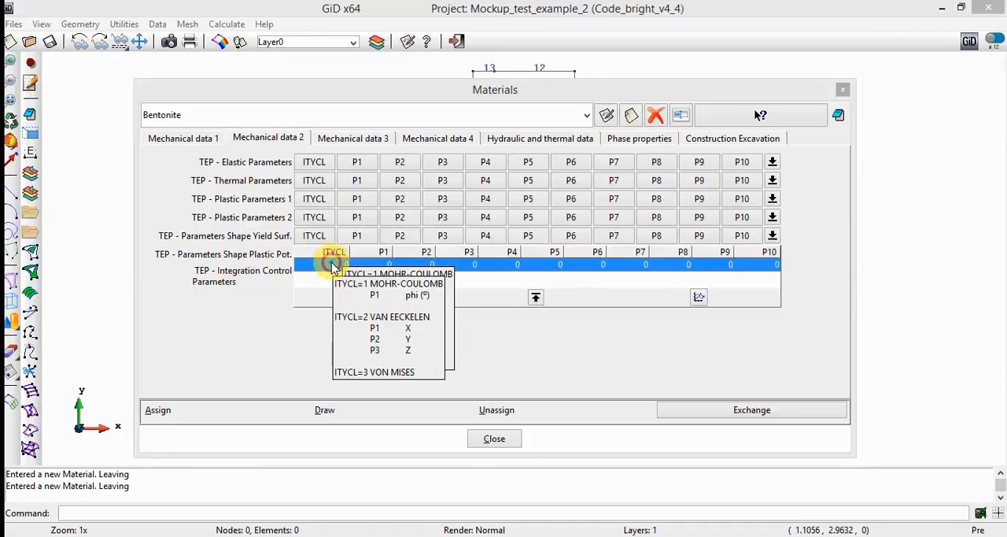
click(334, 263)
text(3)
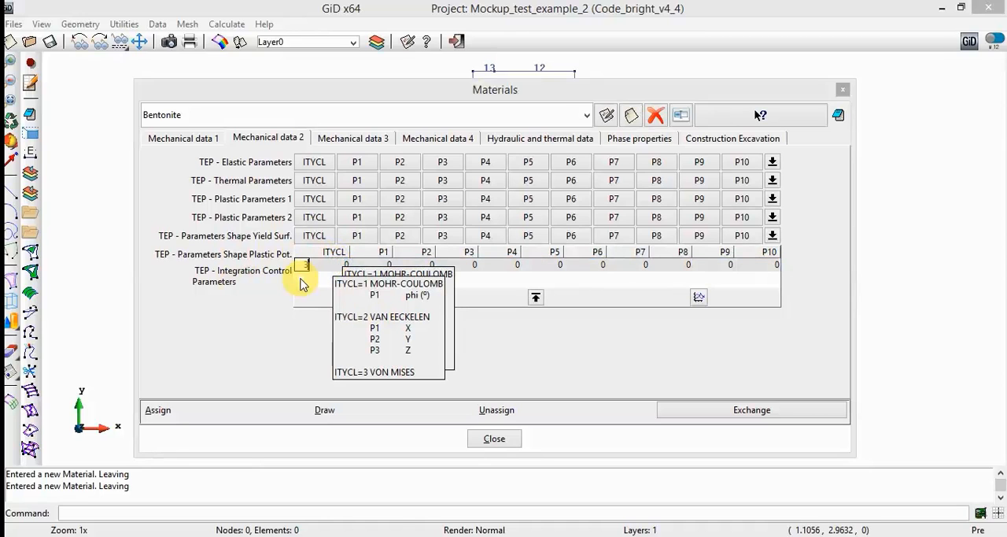
key(Return)
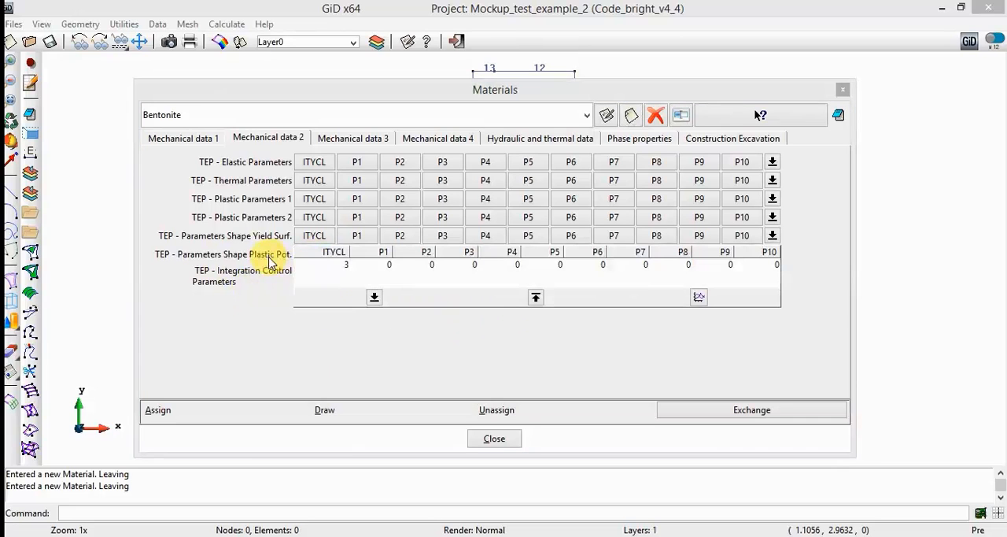
mouse_move(342, 270)
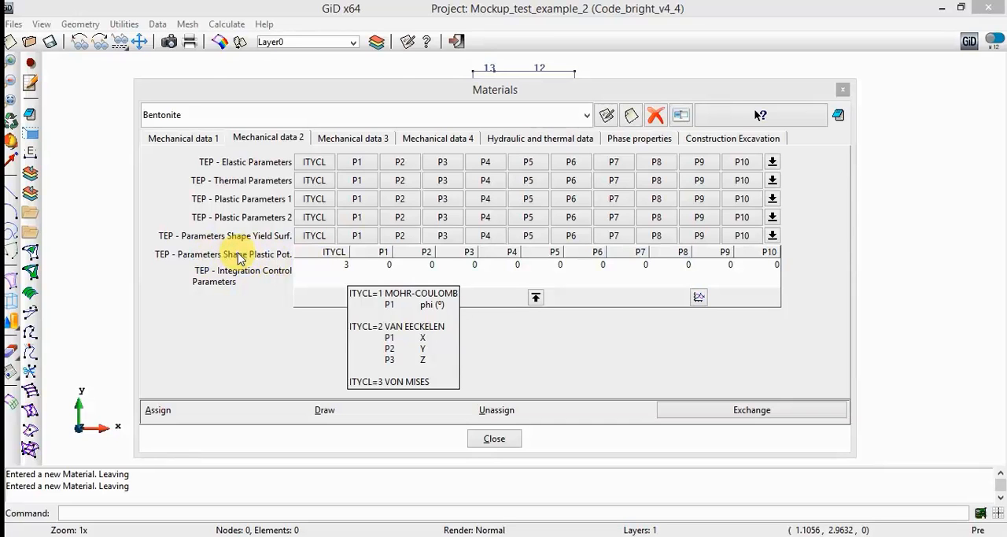
click(256, 349)
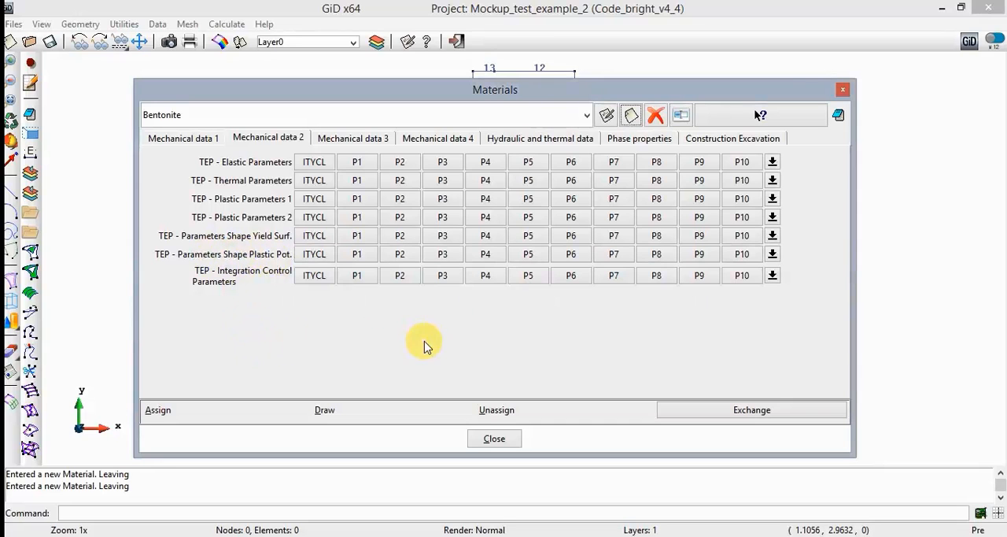
- Set ITYCL to 1 and both P1 and P2 to 1e-8 in Bentonite's TEP integration control parameters
click(314, 277)
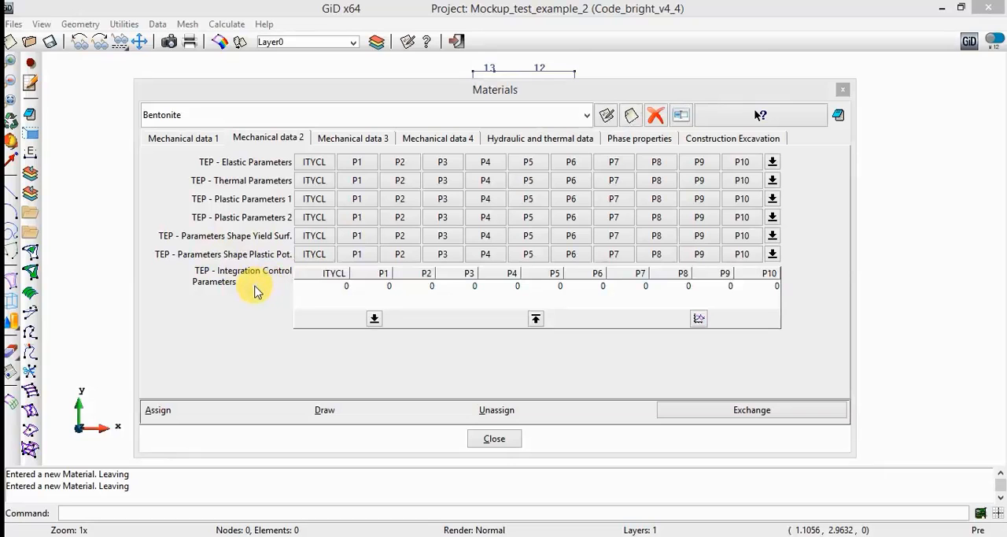
mouse_move(256, 289)
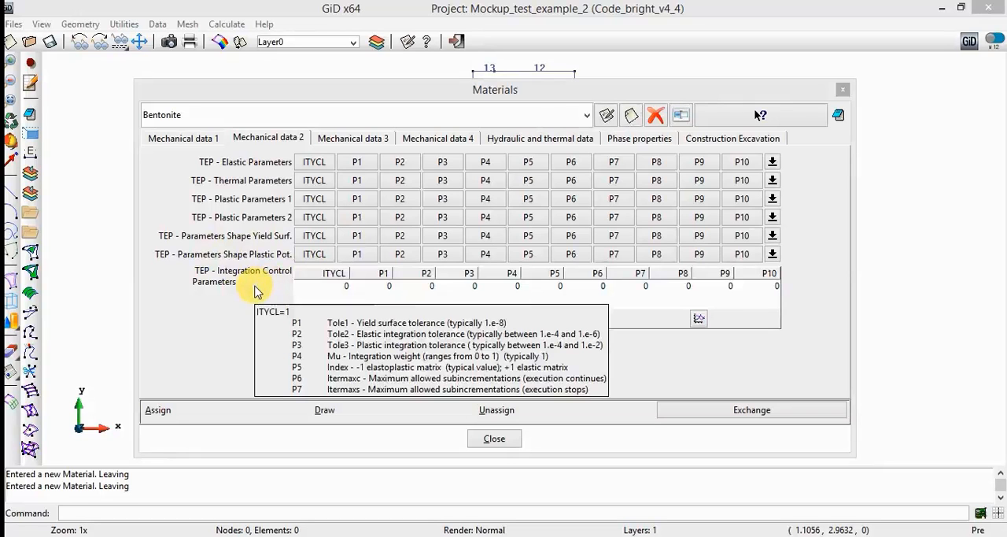
click(346, 287)
click(346, 287)
text(1)
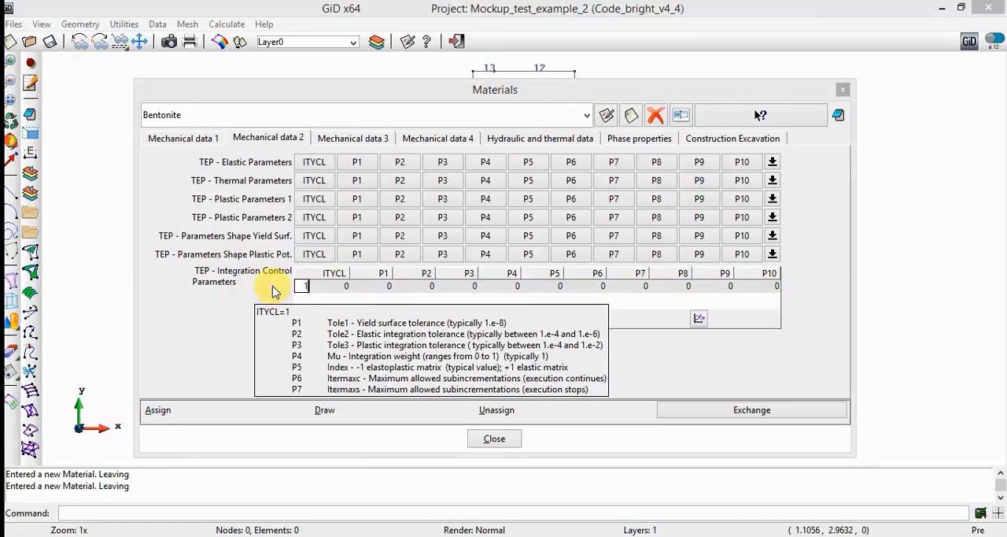
key(Tab)
text(1e)
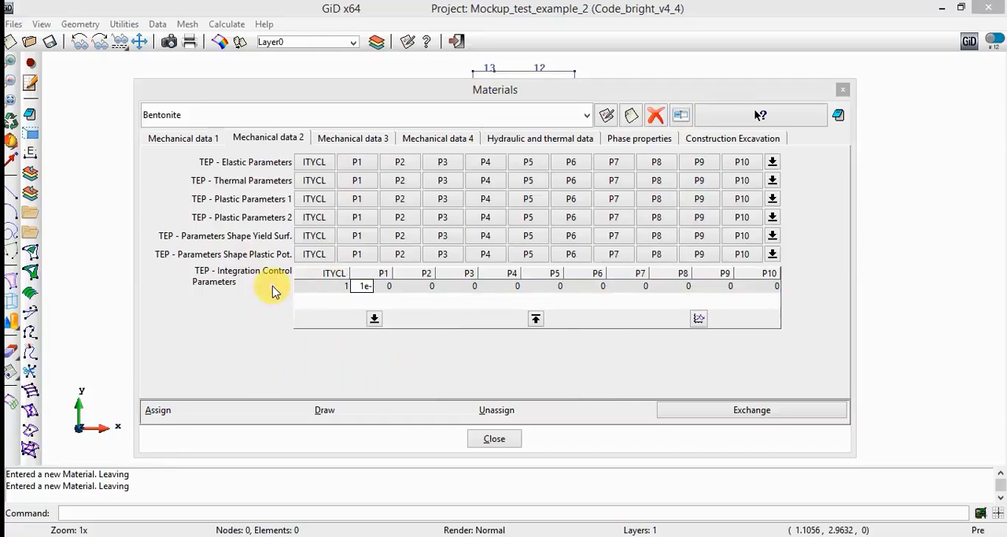
text(-8)
key(Tab)
text(1e-8)
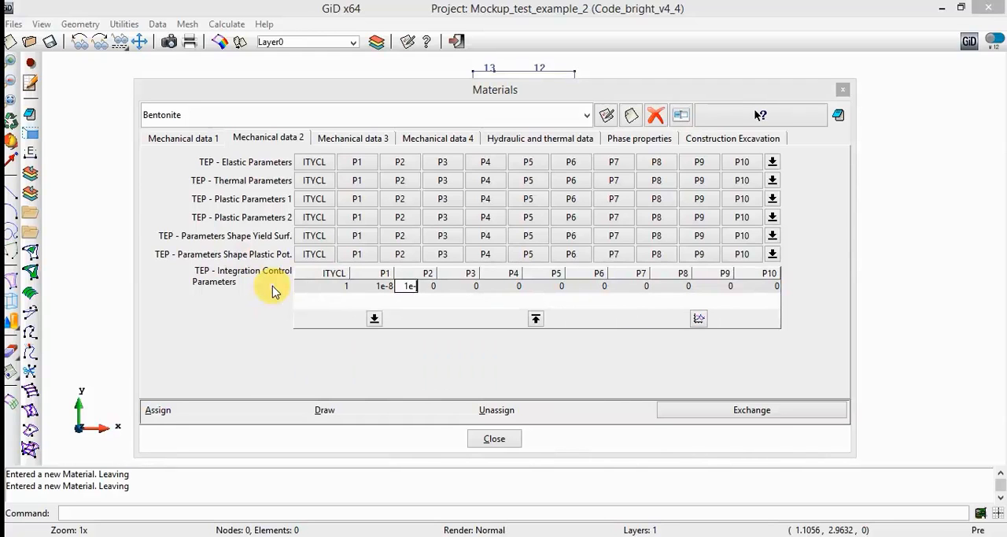
- Set P3 to 1e-8, P4 to 1 and P5 to -1 in Bentonite's TEP integration control parameters, and finish editing that row
key(Tab)
text(1e-8)
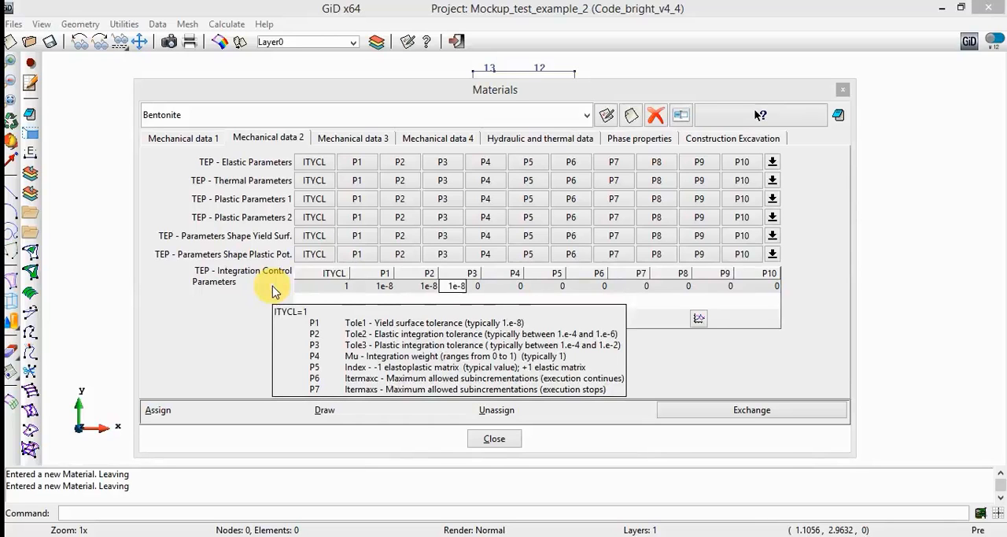
key(Tab)
text(1)
key(Tab)
text(-1)
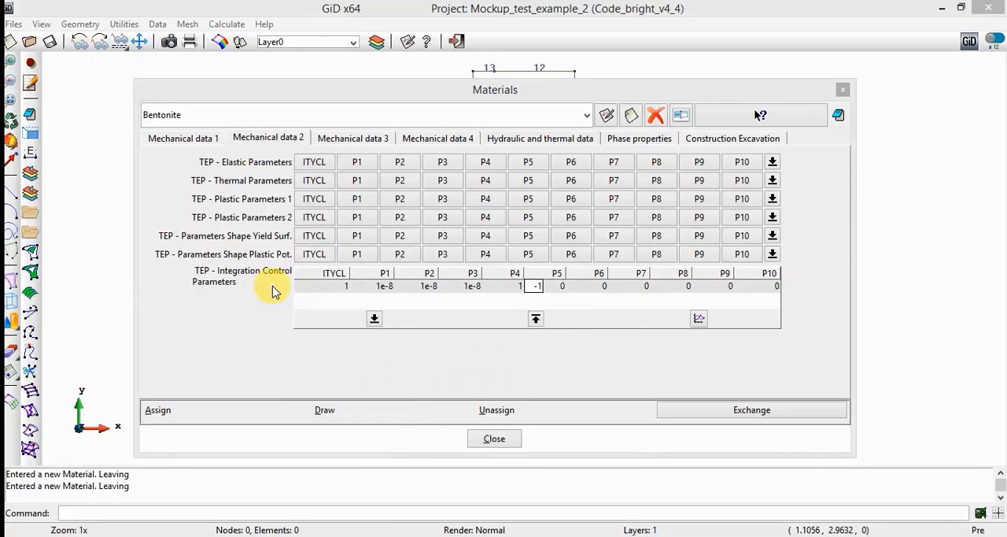
key(Tab)
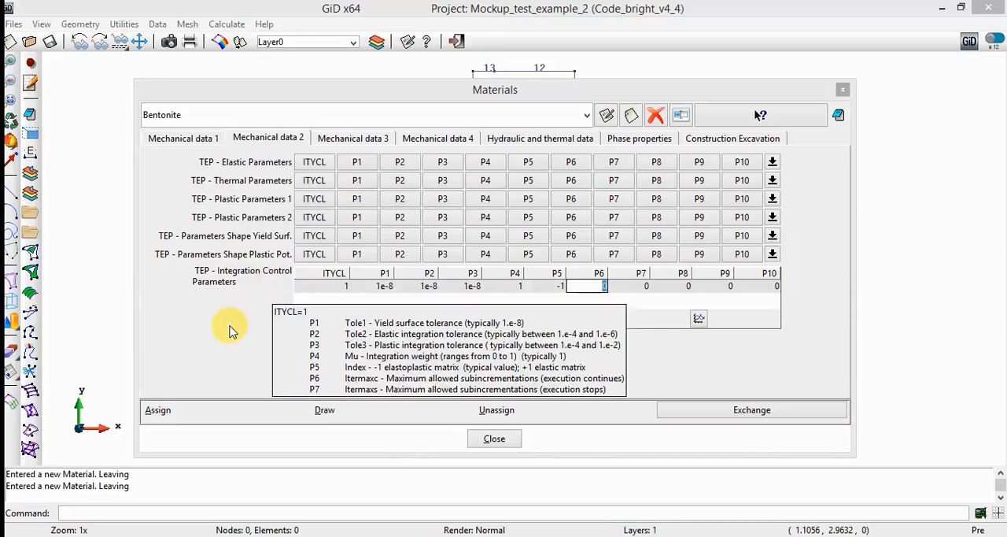
key(Return)
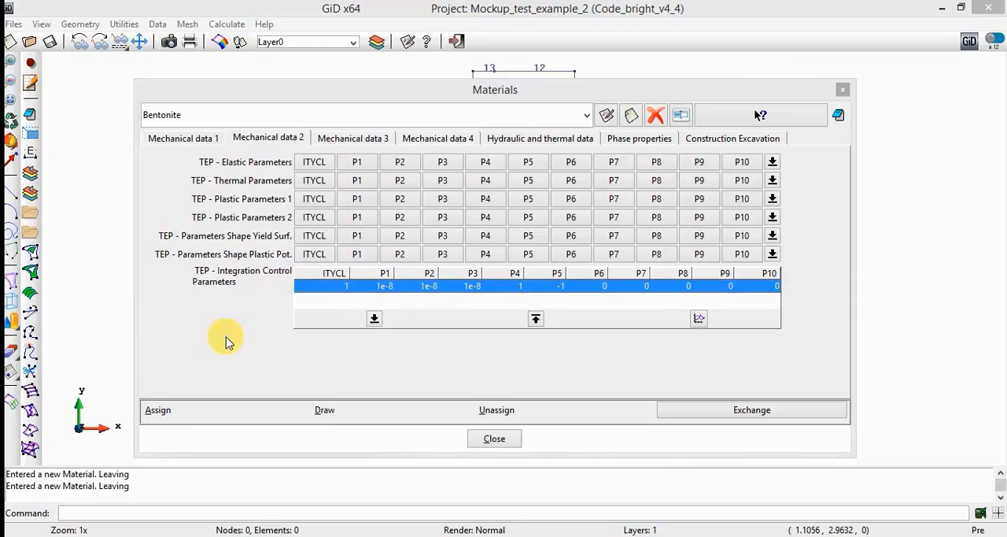
click(226, 342)
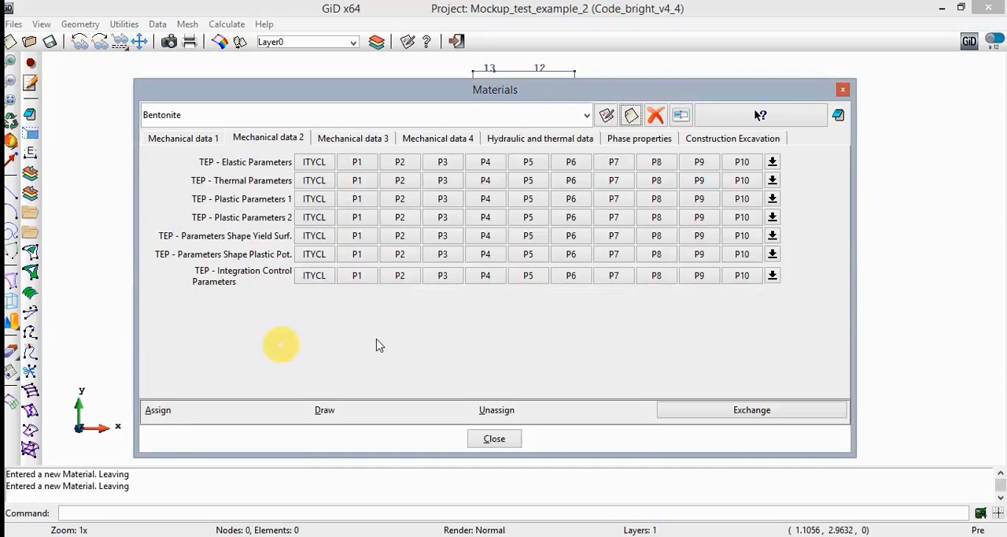
- Set ITYCL to 1 (Van Genuchten model), P1 to 20 and P2 to 0.072 in Bentonite's retention curve
click(559, 142)
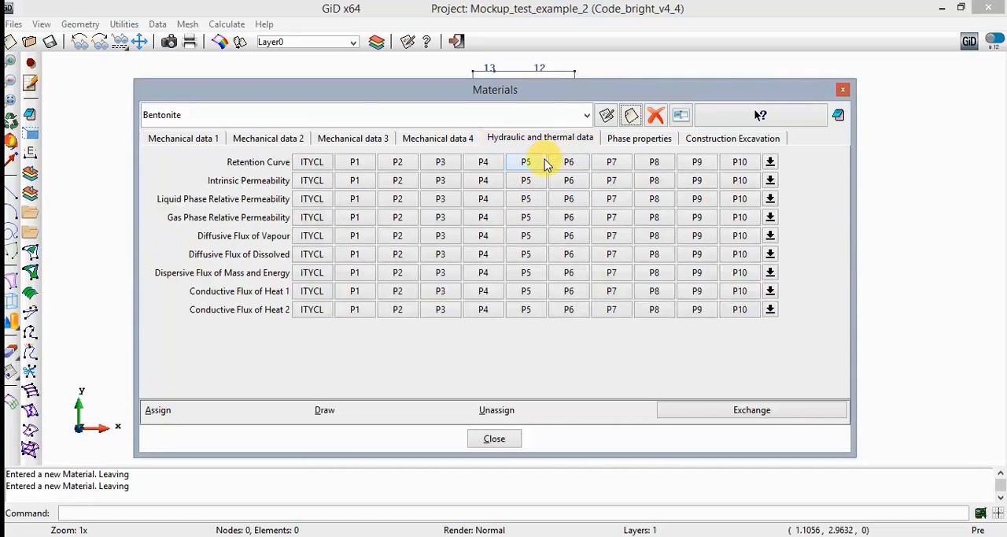
mouse_move(546, 161)
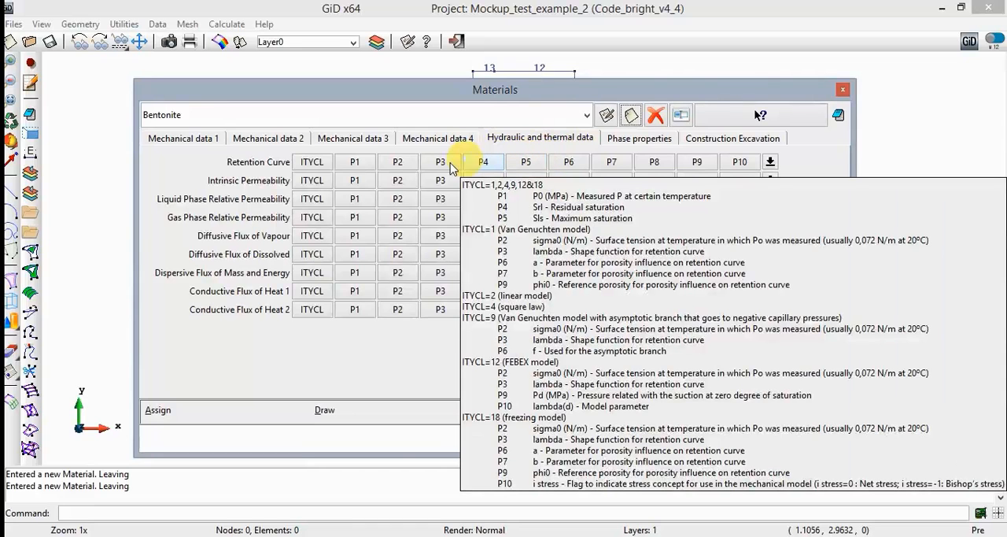
click(190, 142)
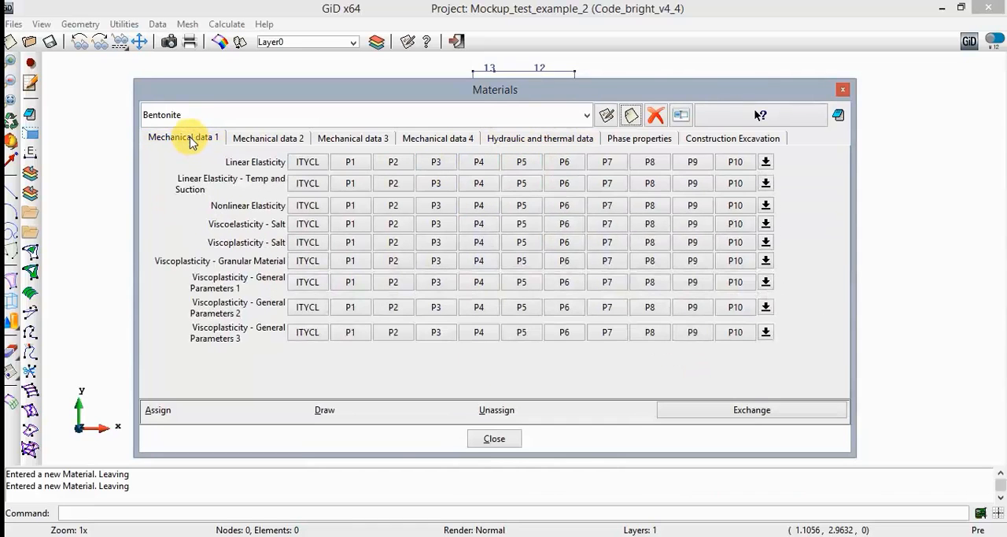
click(543, 138)
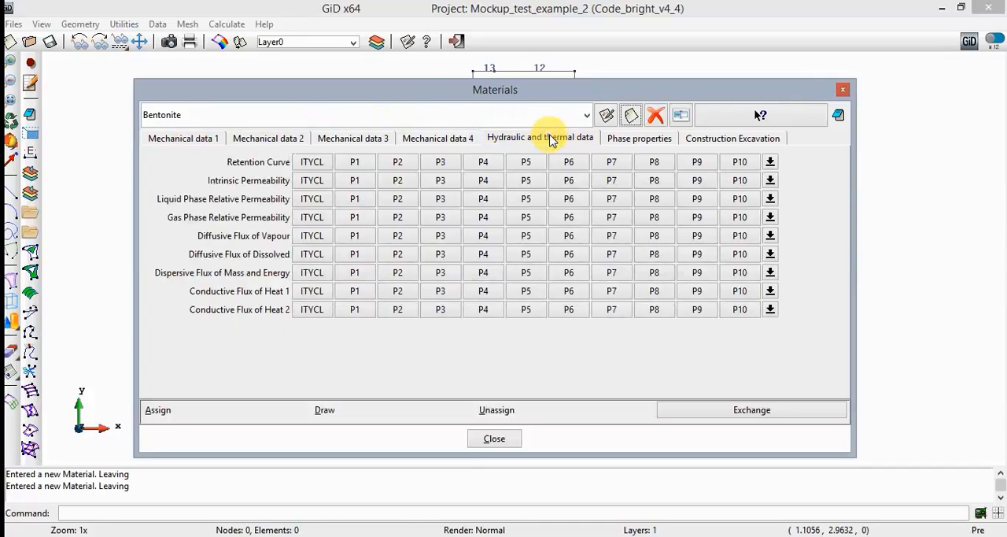
click(326, 163)
click(325, 172)
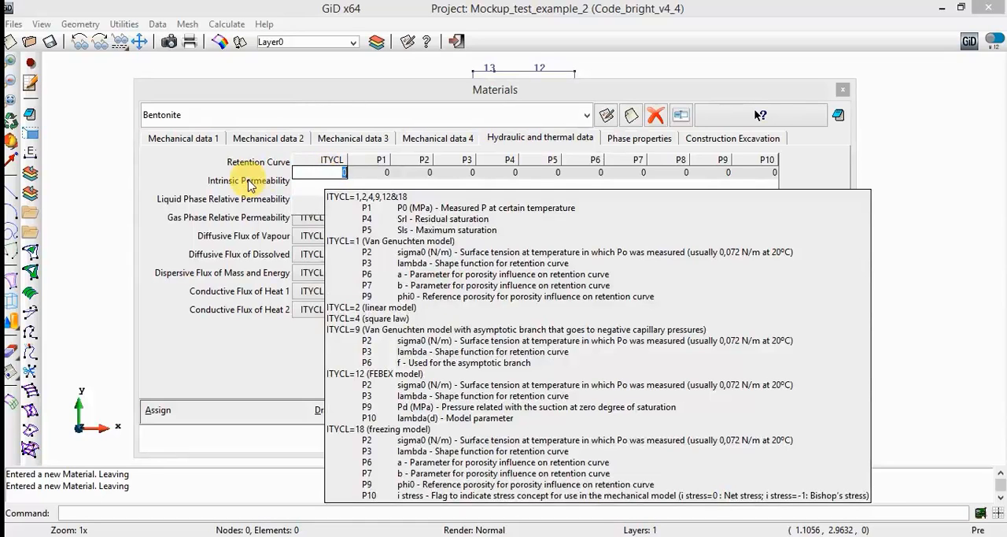
text(1)
key(Tab)
text(20)
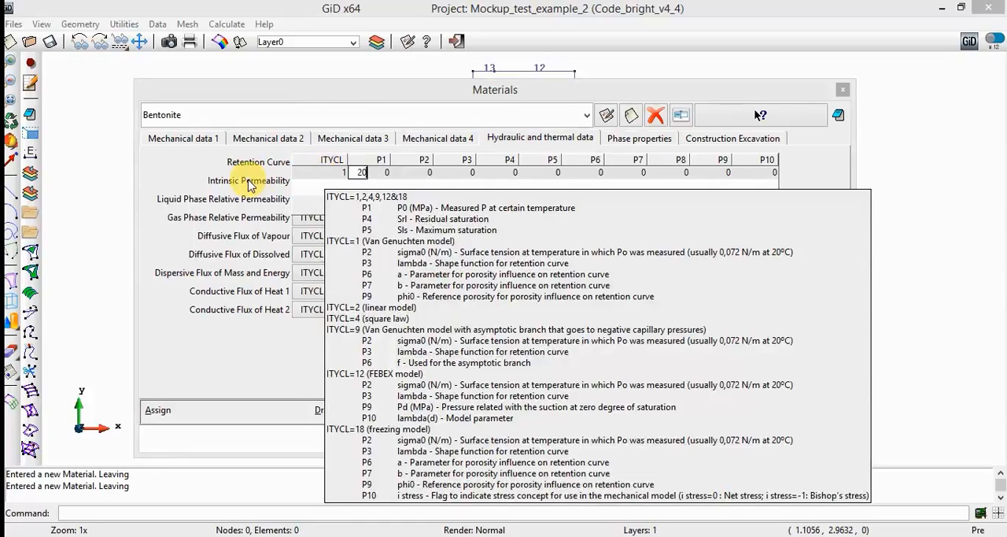
mouse_move(249, 184)
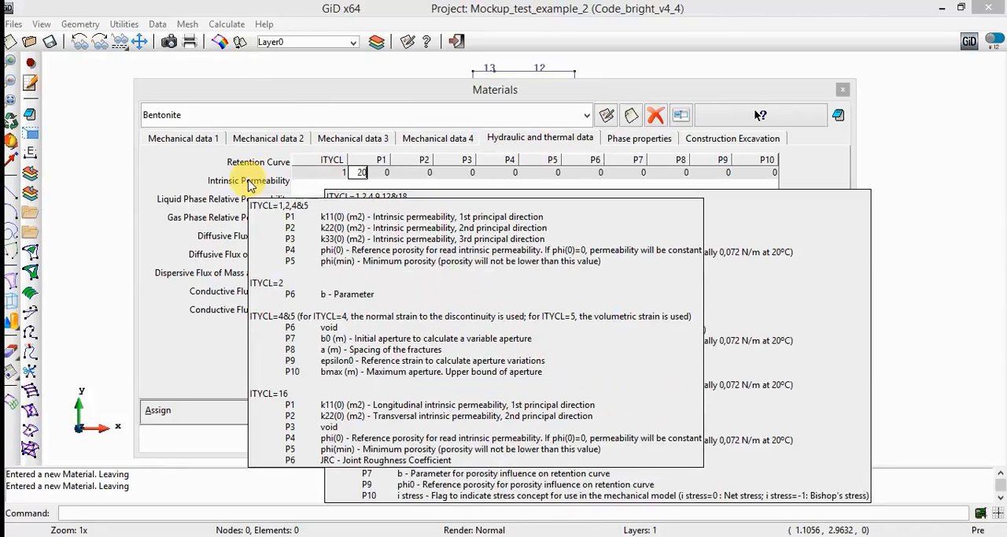
text(0.072)
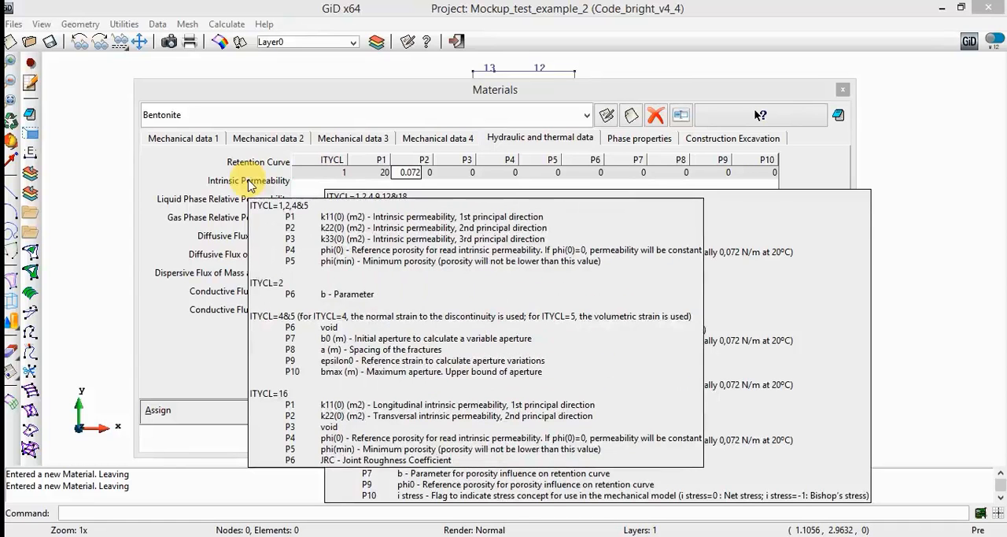
- Set P3 to 0.18, P4 to 0.01 and P5 to 1 in Bentonite's retention curve, and finish editing that row
key(Tab)
text(0.1)
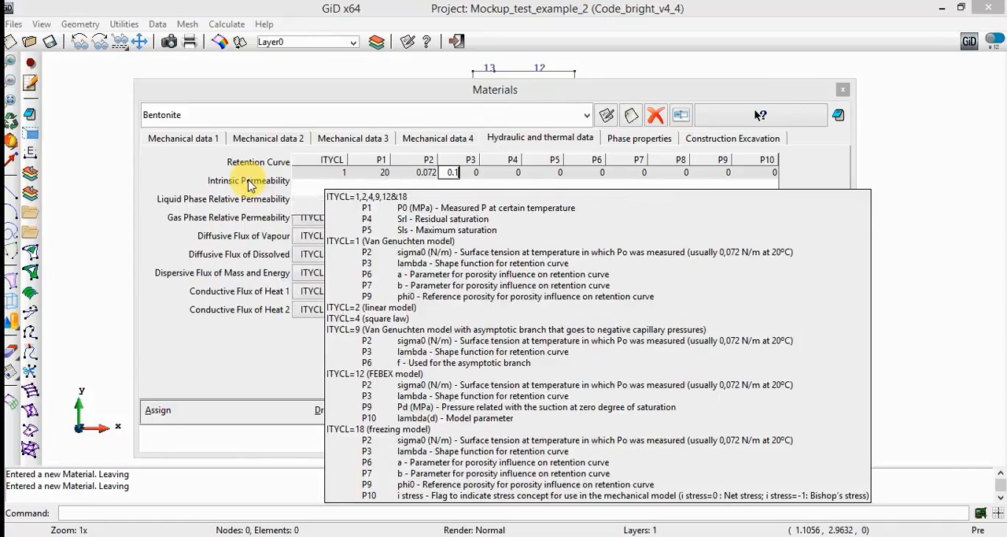
text(8)
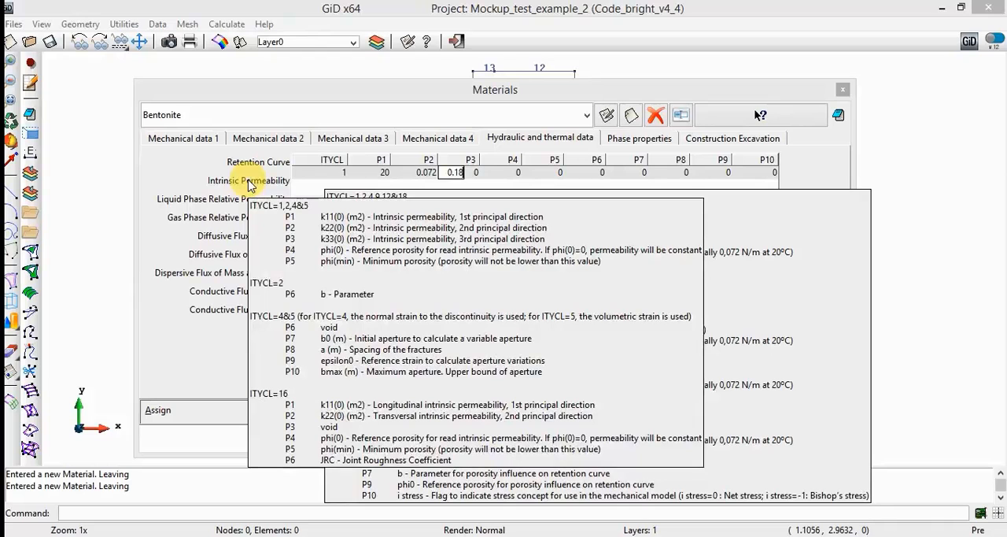
key(Tab)
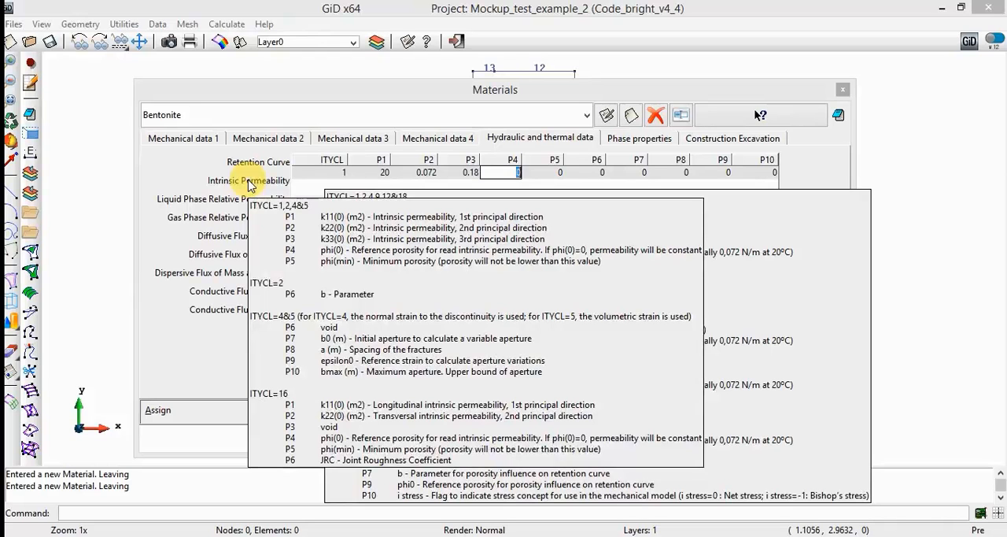
text(0.01)
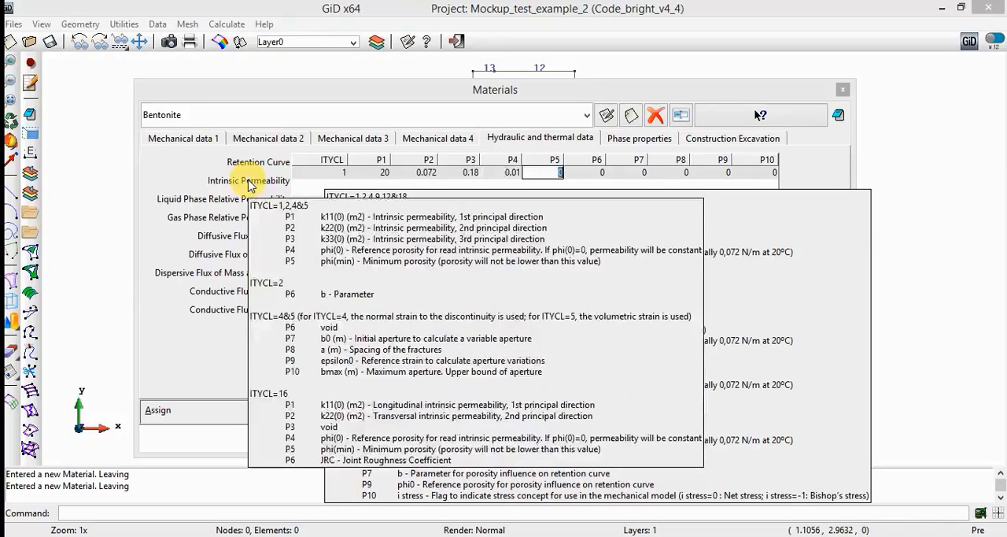
key(Tab)
text(1)
key(Tab)
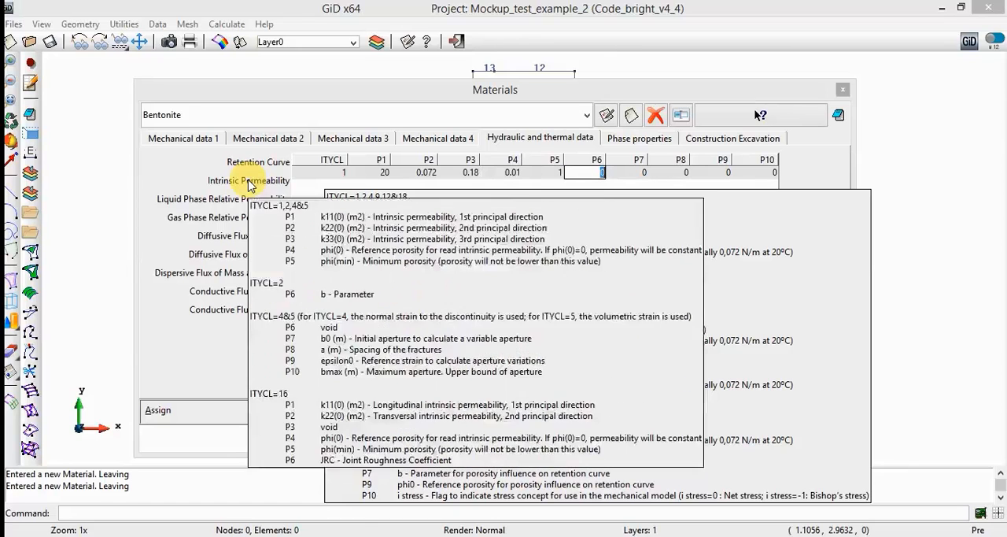
key(Return)
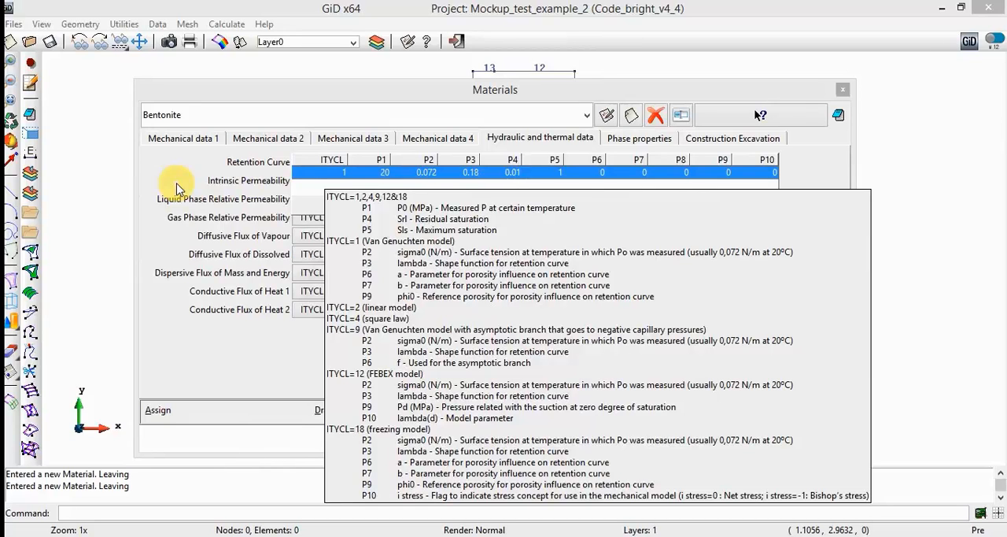
click(189, 167)
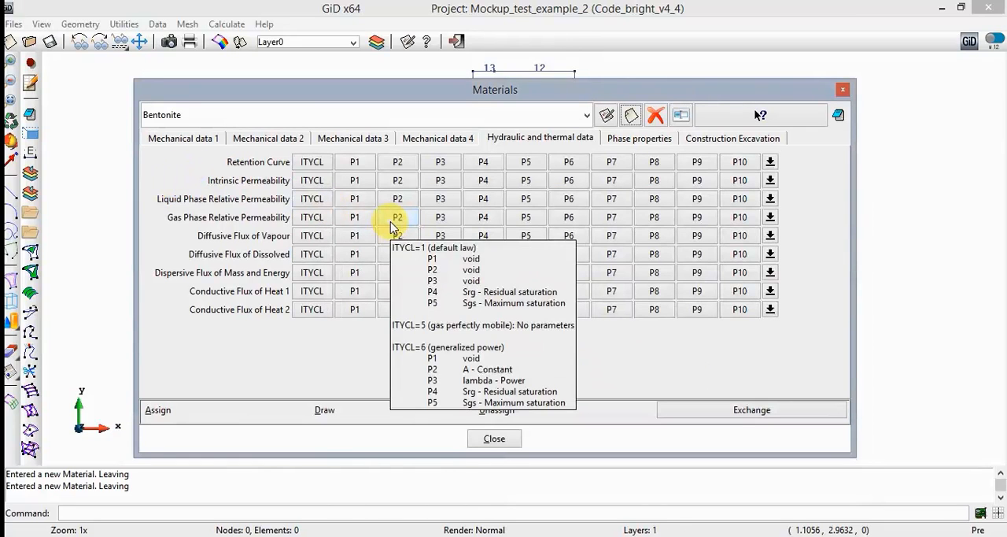
- Set ITYCL to 1 and both P1 and P2 to 5e-21 in Bentonite's intrinsic permeability
click(321, 181)
click(331, 192)
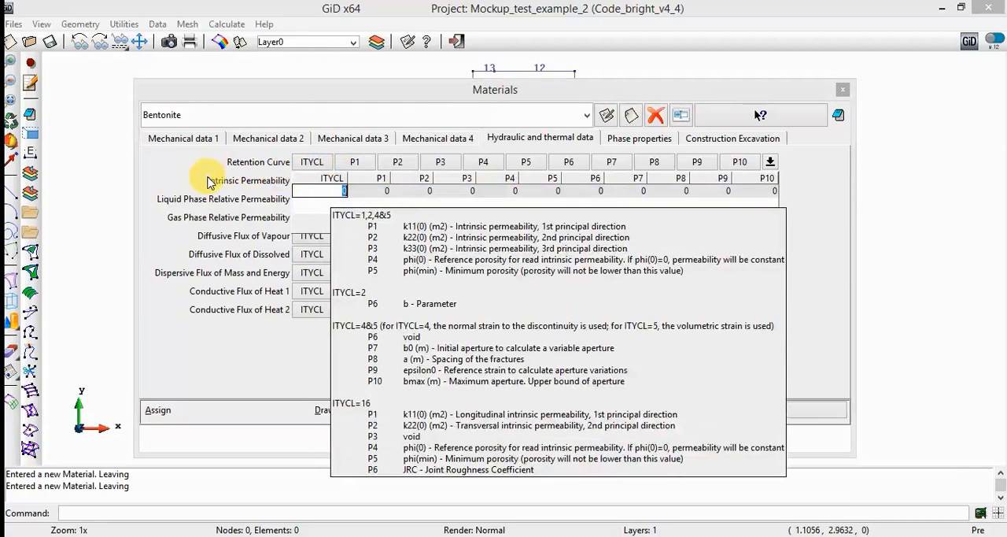
text(1)
key(Tab)
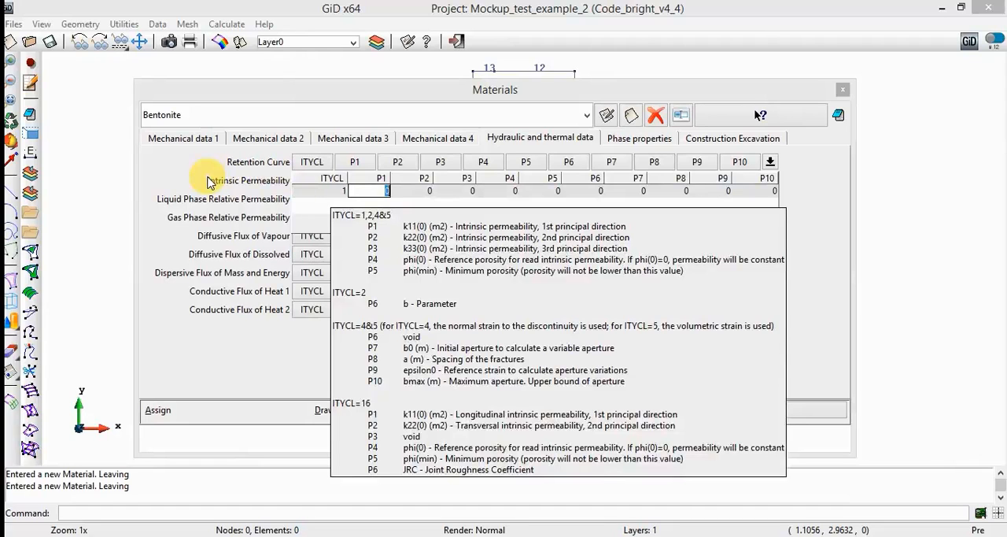
mouse_move(209, 182)
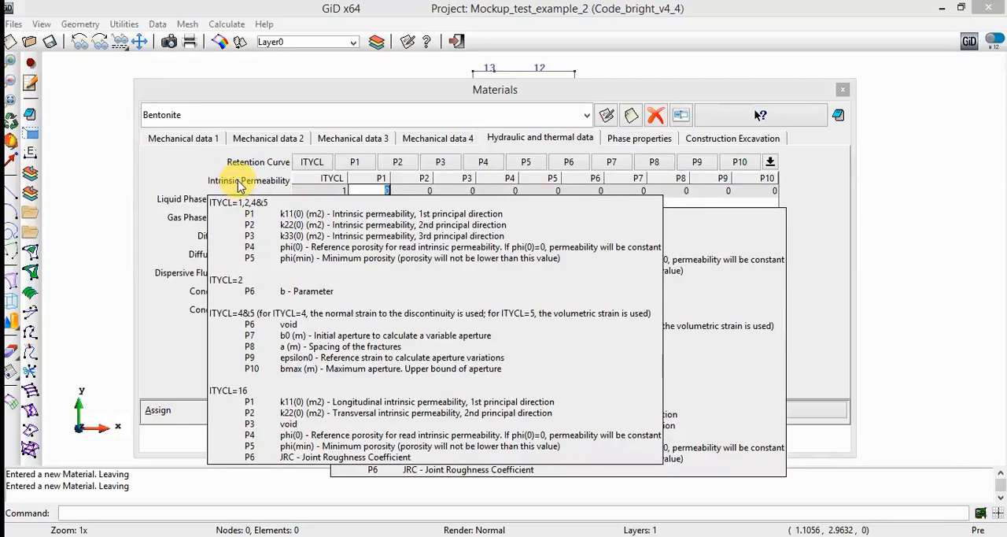
text(5e-21)
key(Tab)
- Set P3 to 5e-21, P4 to 0.4 and P5 to 0.001 in Bentonite's intrinsic permeability, and finish editing that row
text(5e-21)
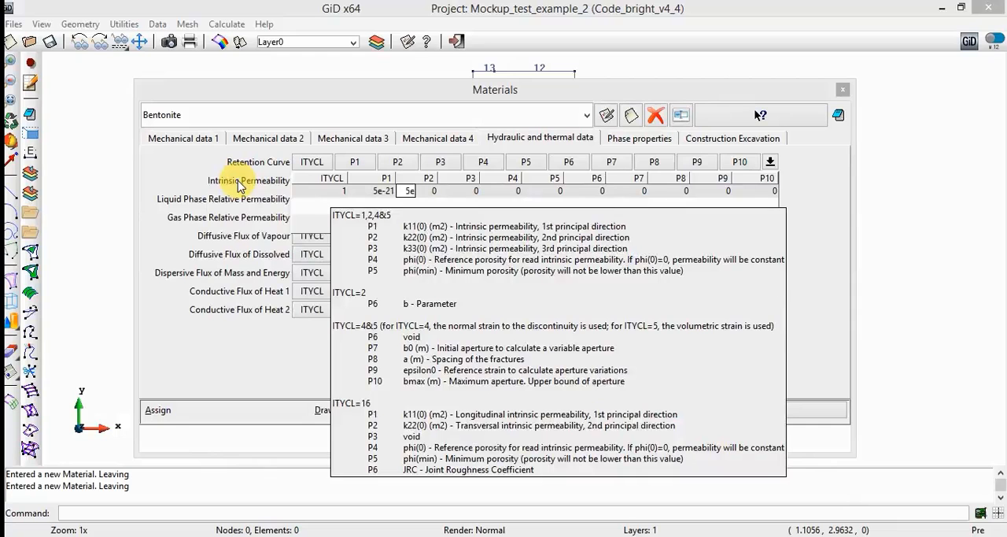
key(Tab)
text(5)
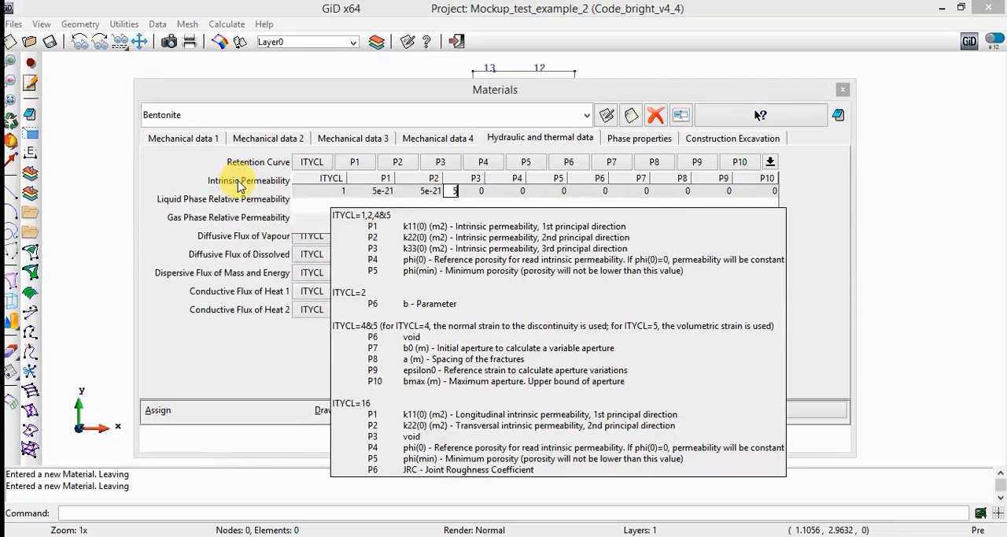
text(e-21)
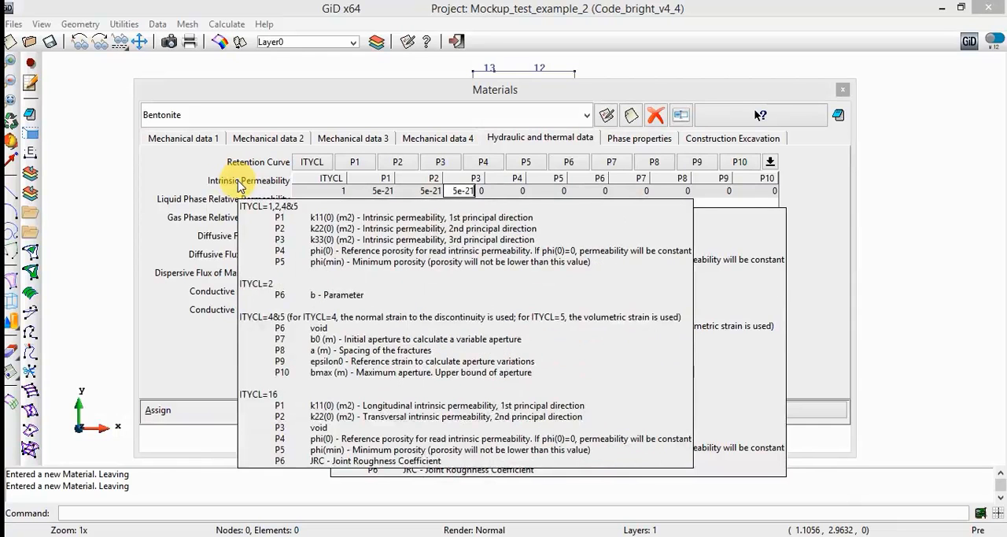
key(Tab)
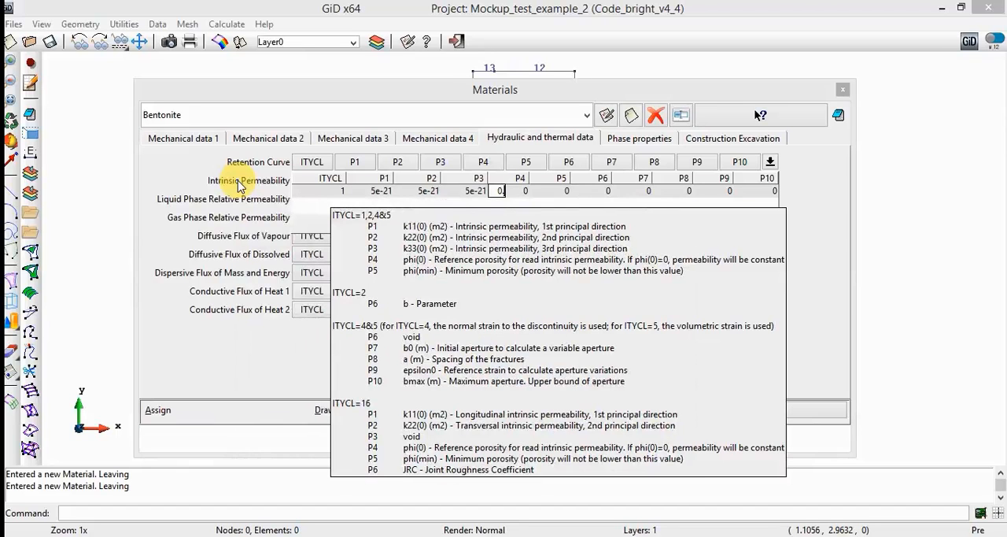
text(0.4)
key(Tab)
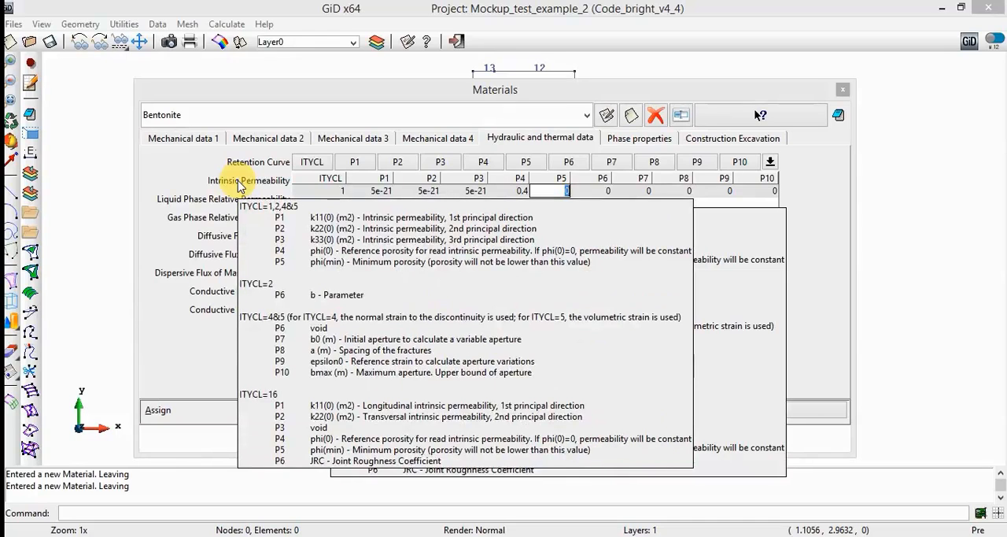
text(0.001)
key(Return)
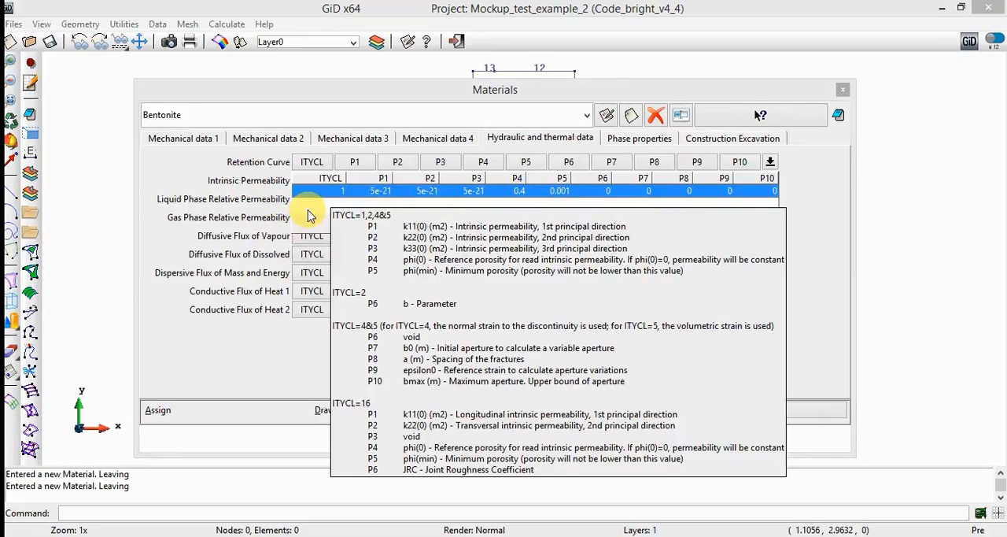
click(222, 174)
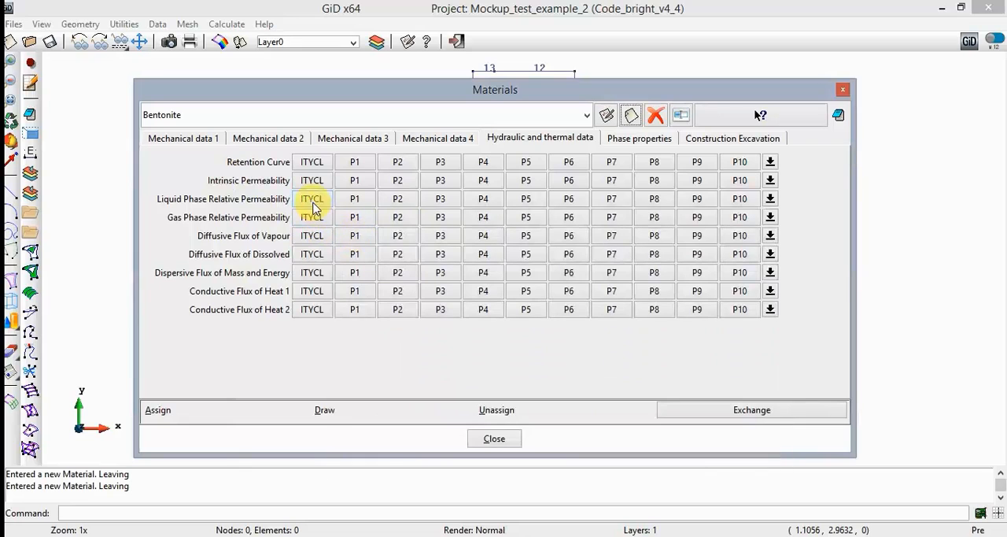
- Set ITYCL to 6 (Generalized power), P2 to 1 and P3 to 3 in Bentonite's liquid phase relative permeability, and finish editing that row
click(314, 205)
click(331, 209)
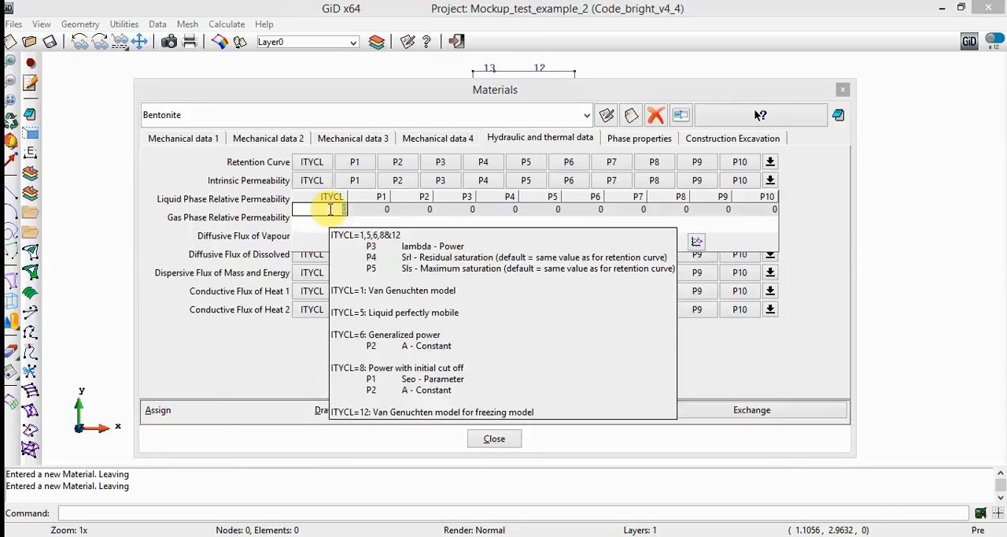
text(6)
key(Tab)
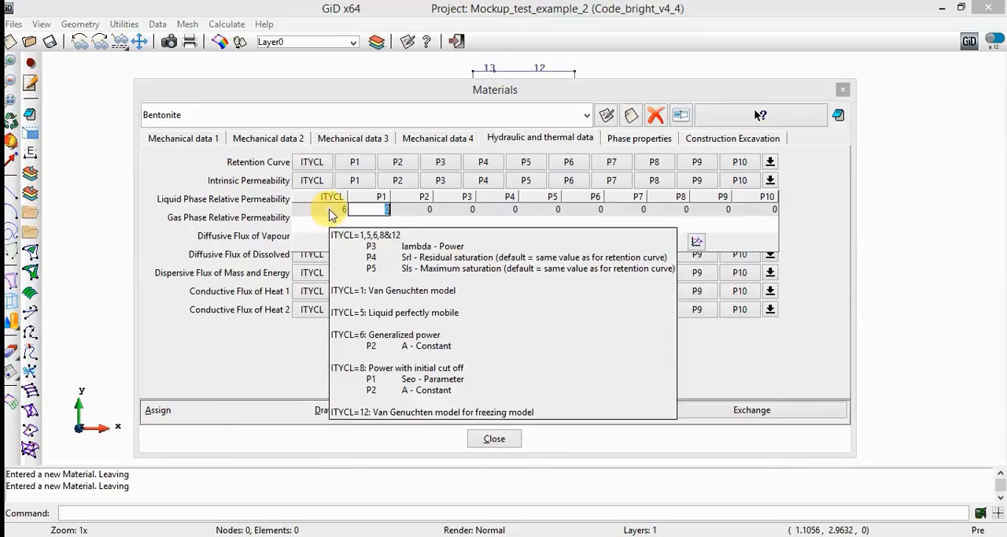
key(Tab)
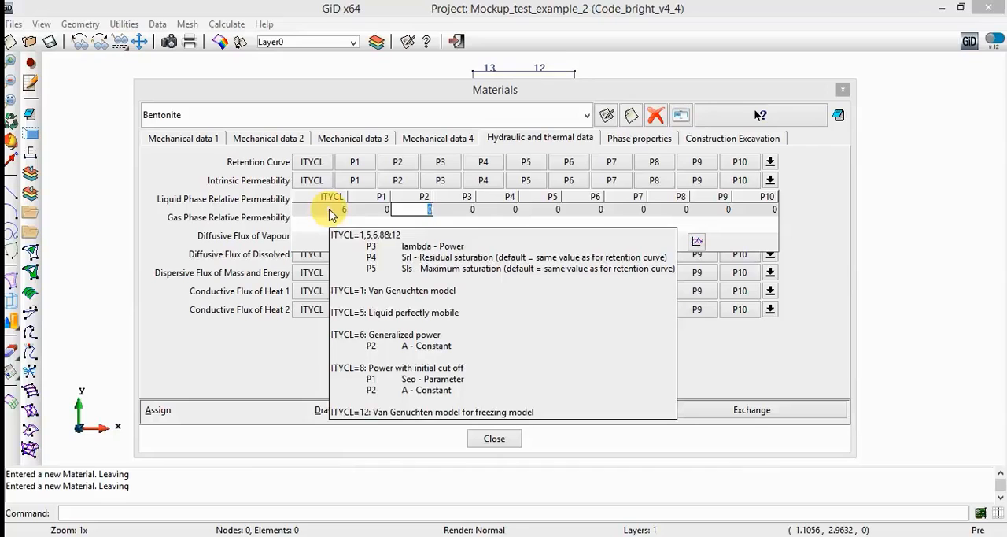
text(1)
key(Tab)
text(3)
key(Tab)
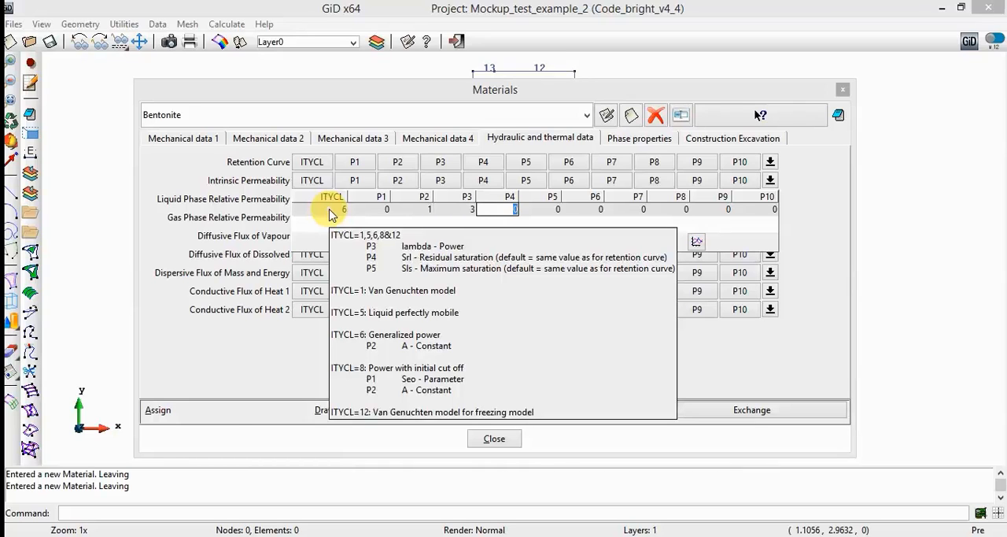
key(Return)
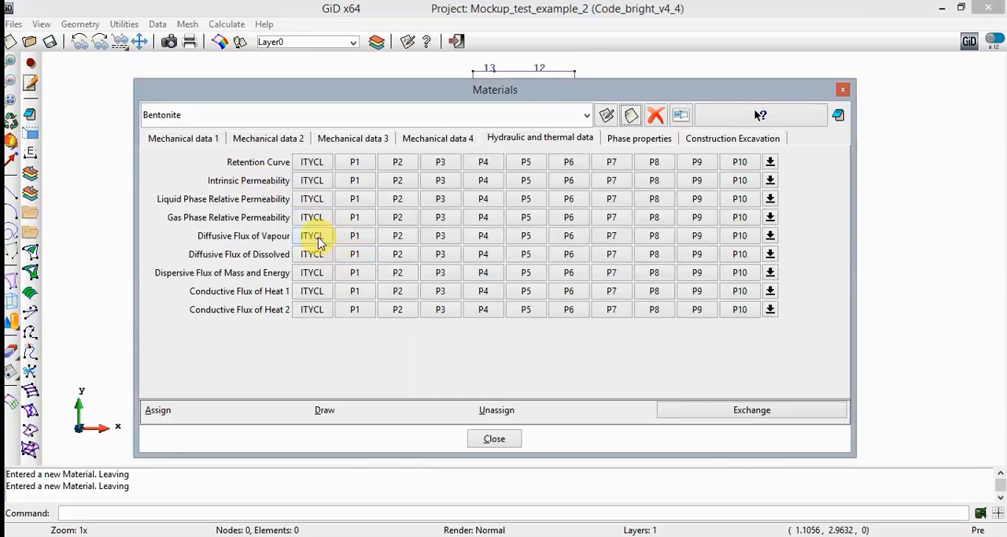
- Set ITYCL to 1 and P1 to 5.9e-6 in Bentonite's diffusive flux of vapour
click(315, 235)
click(335, 248)
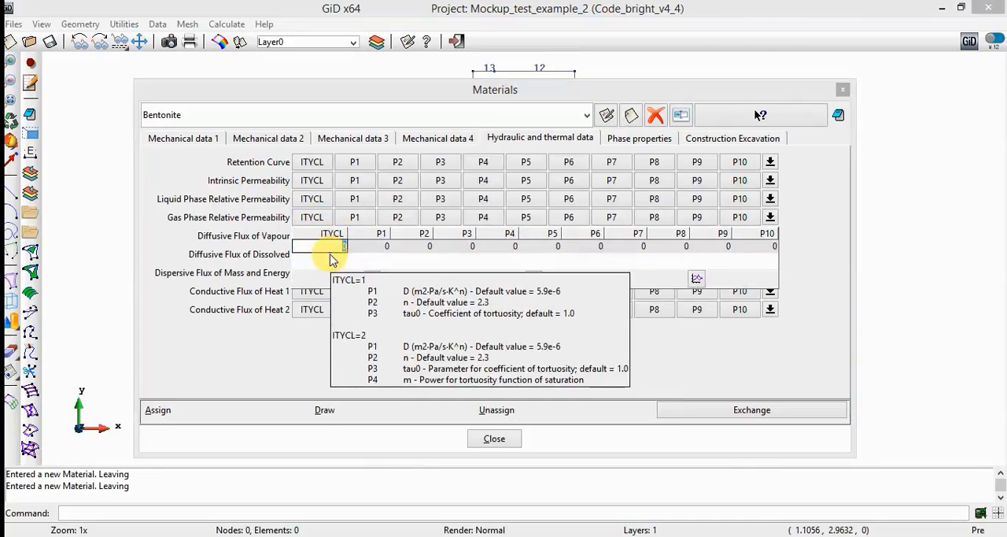
text(1)
key(Tab)
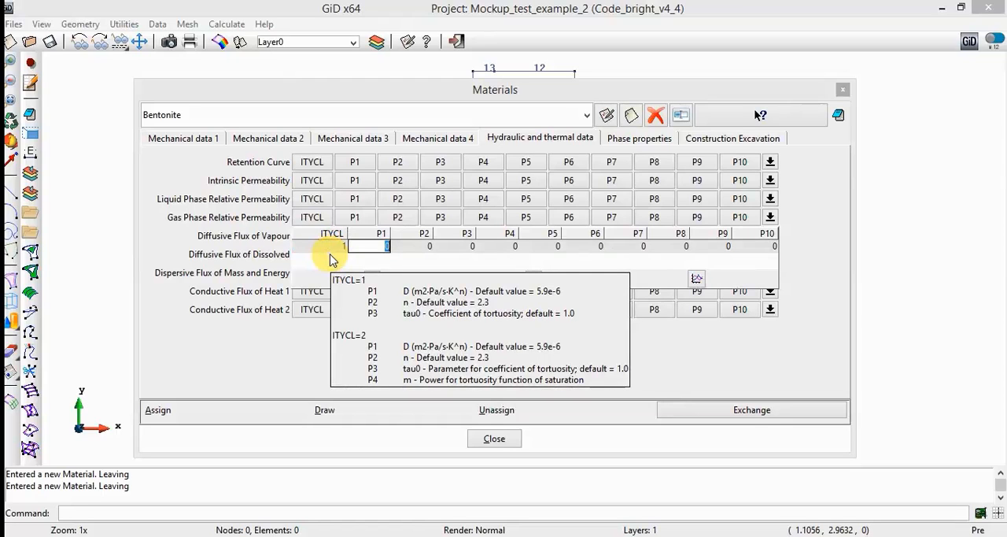
text(5.9)
key(BackSpace)
text(9e-6)
key(Tab)
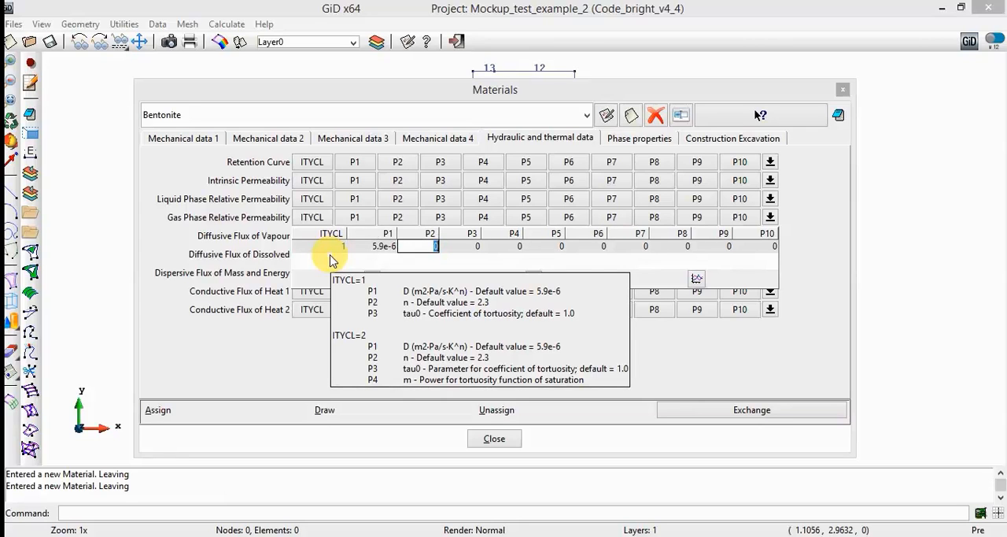
- Set P2 to 2.3 and P3 to 0.8 in Bentonite's diffusive flux of vapour, and commit the row's values
text(2.3)
key(Tab)
text(0.8)
key(Tab)
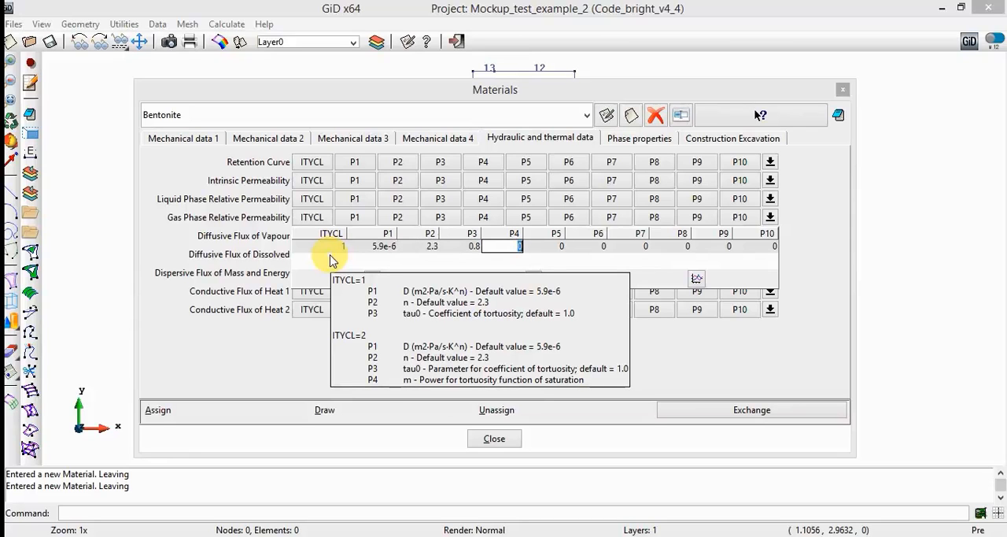
click(228, 241)
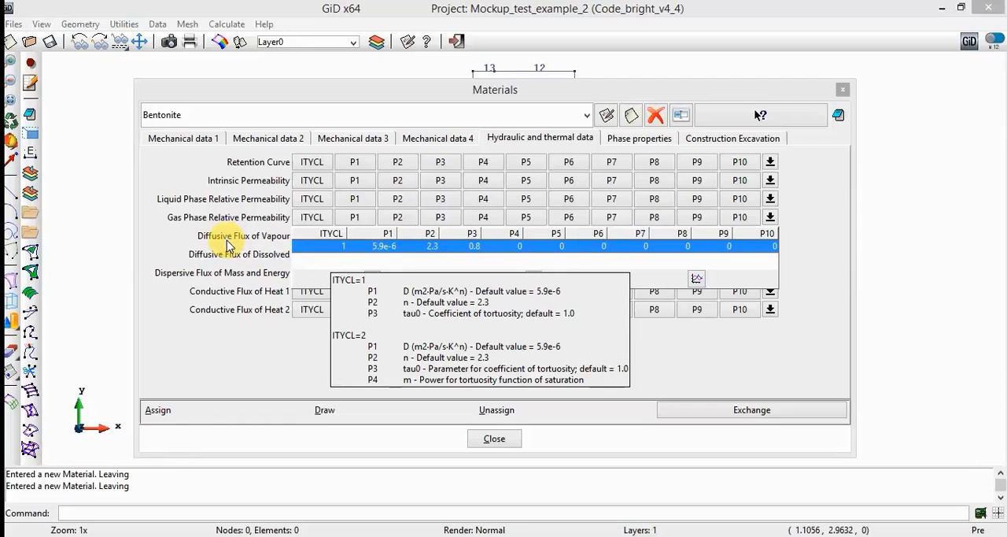
- Set ITYCL to 1, P1 to 0.47 and P2 to 1.15 in Bentonite's conductive flux of heat 1, and finish editing that row
click(227, 243)
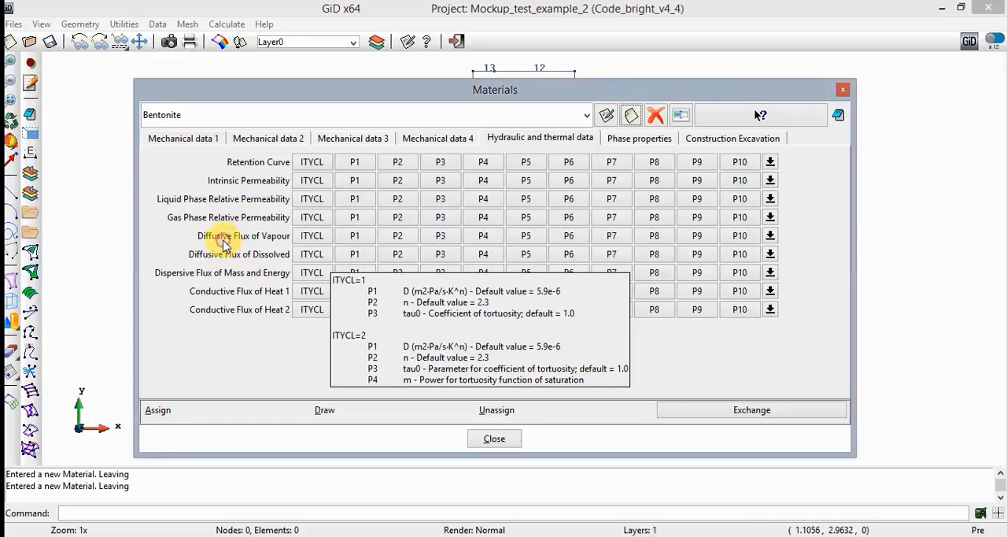
click(308, 292)
click(335, 300)
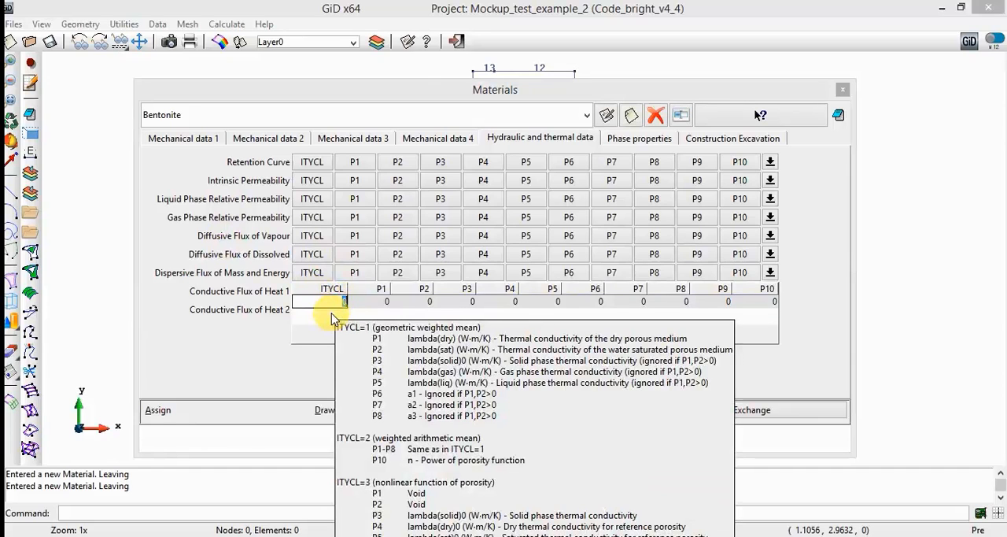
text(1)
key(Tab)
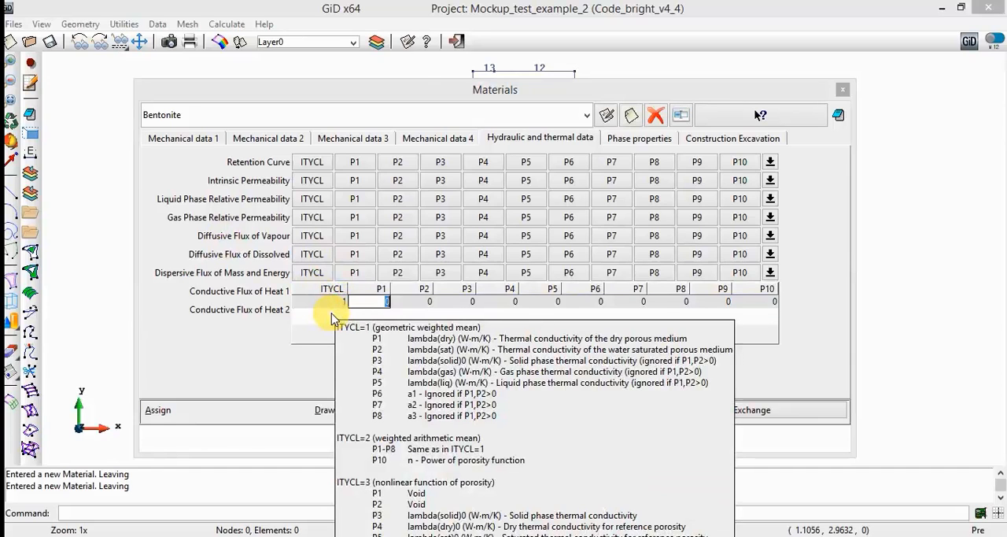
text(0.47)
key(Tab)
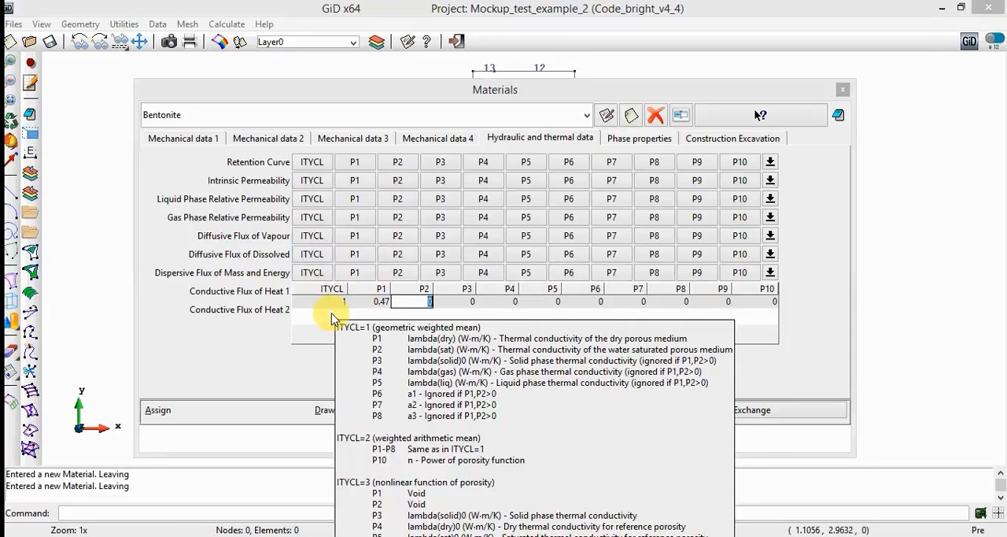
text(1.15)
key(Tab)
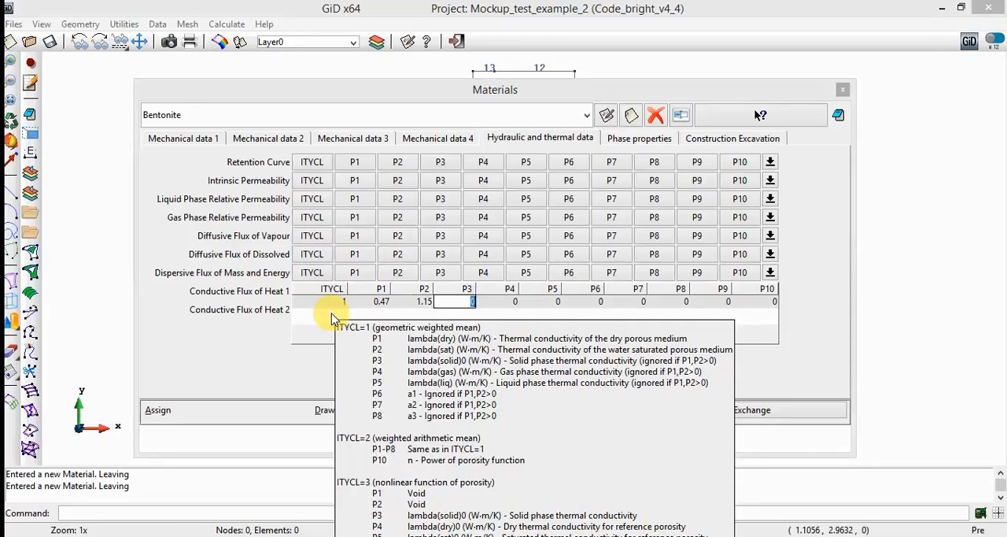
click(260, 291)
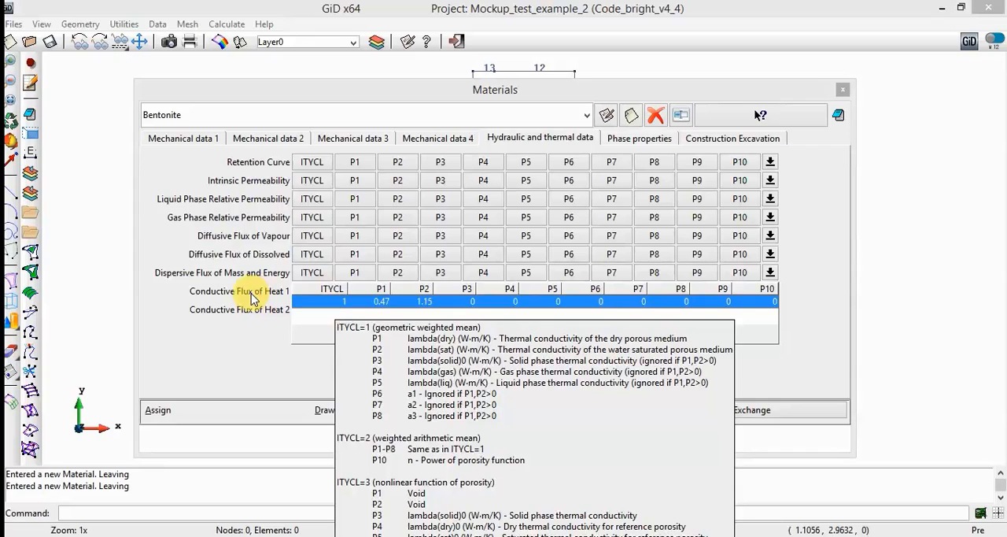
click(272, 338)
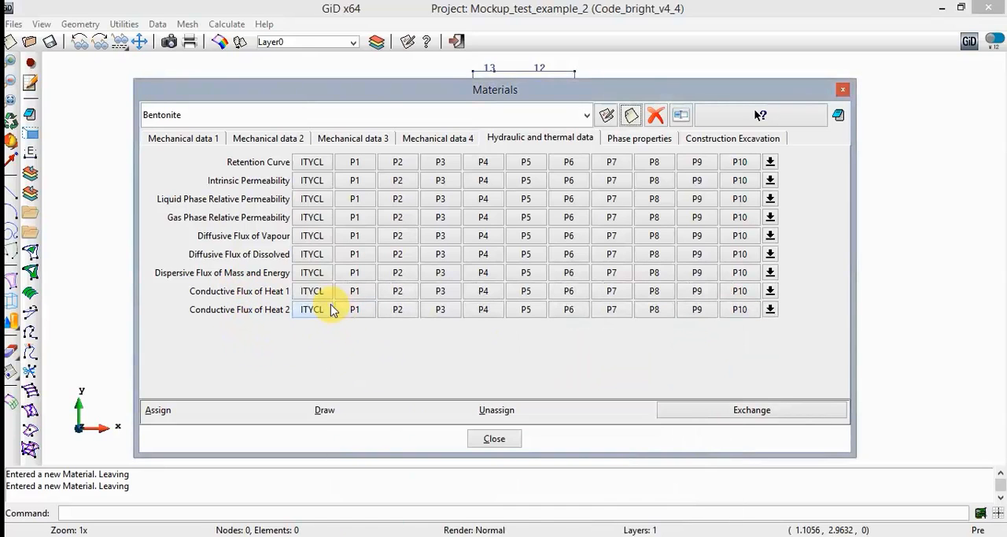
- Set ITYCL to 2 in Bentonite's conductive flux of heat 2, and finish editing that row
click(331, 310)
click(332, 321)
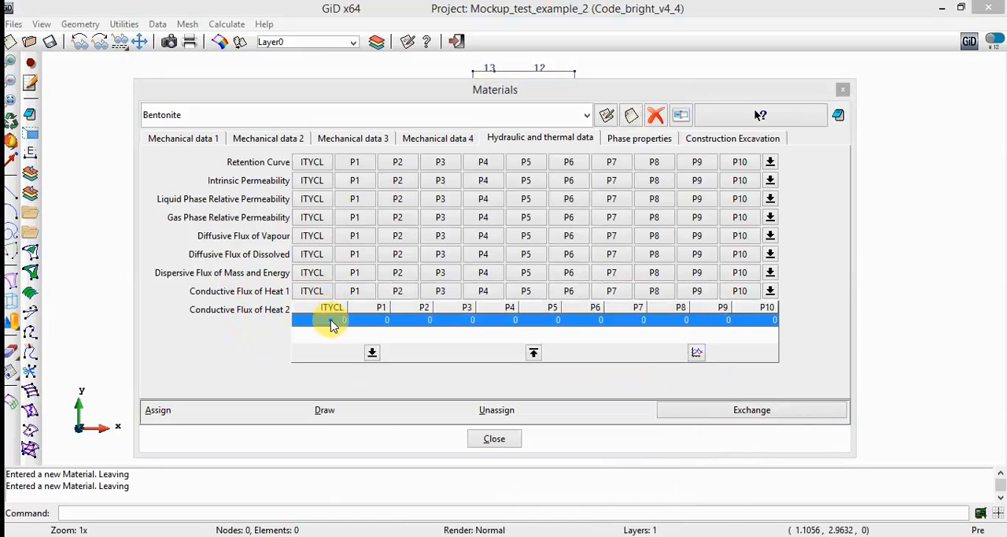
click(331, 321)
text(2)
key(Return)
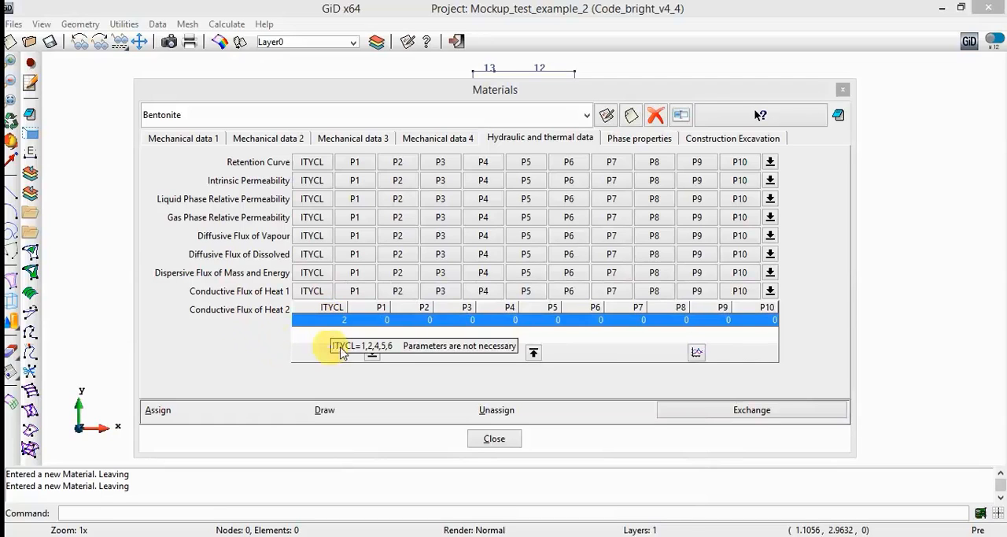
click(237, 352)
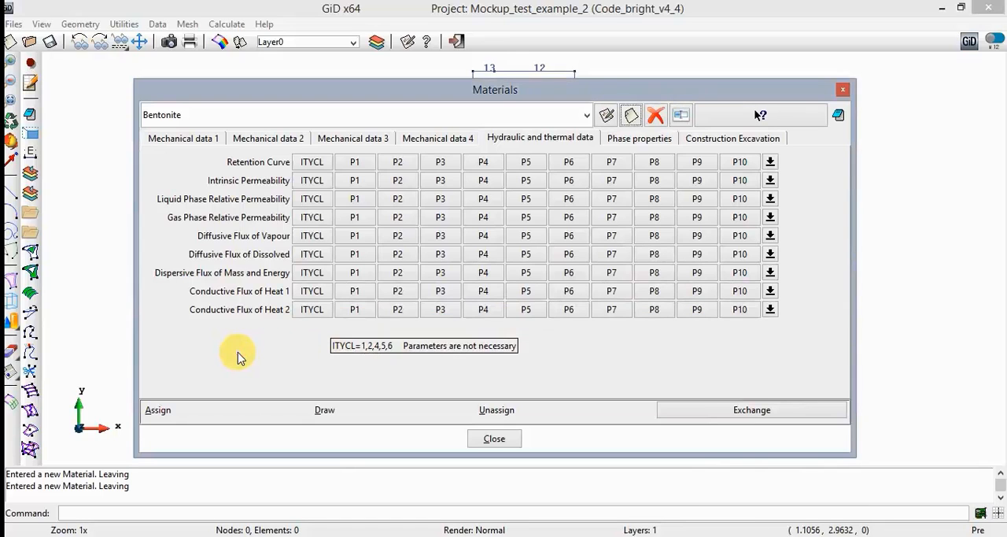
- Set ITYCL to 1 and the solid phase specific heat P1 to 1000 in Bentonite's solid phase properties
click(629, 141)
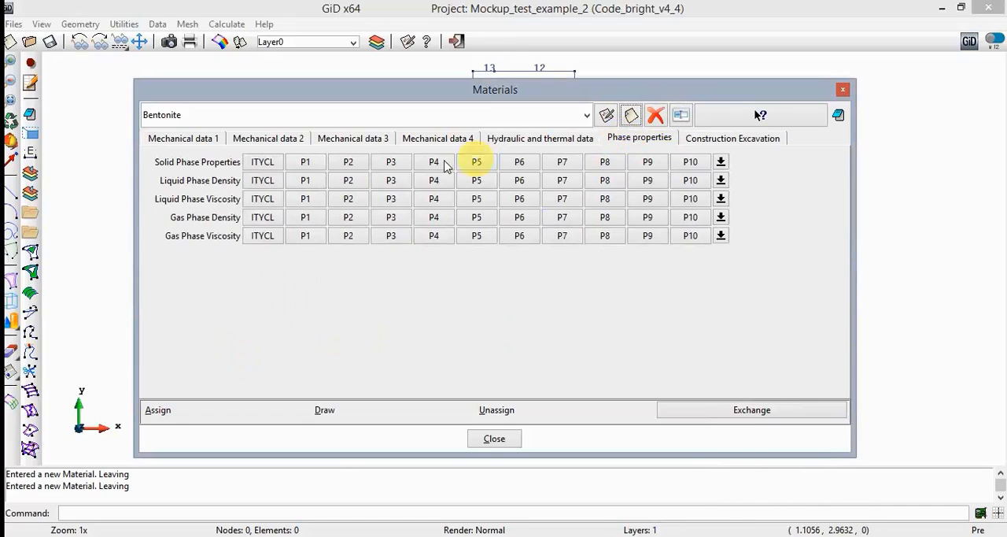
mouse_move(275, 161)
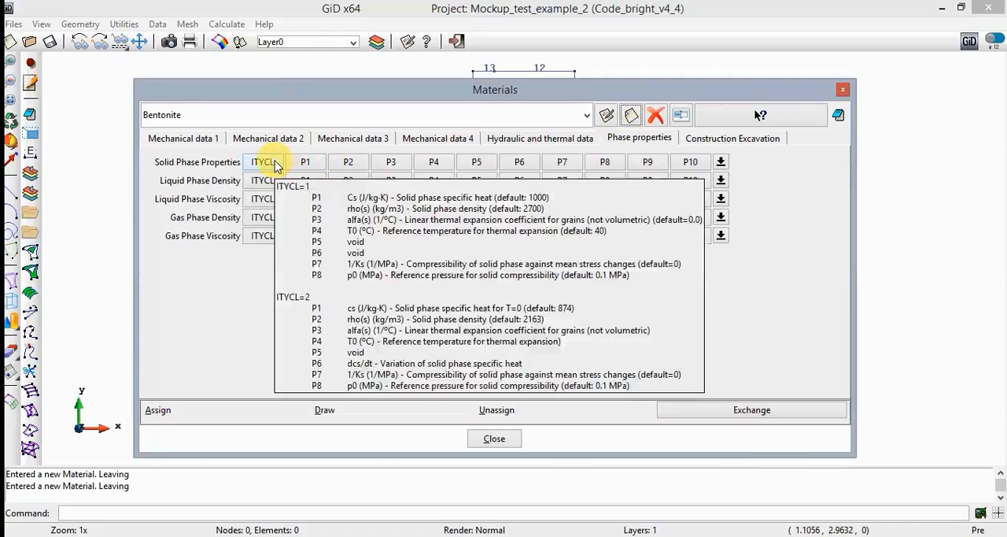
click(275, 163)
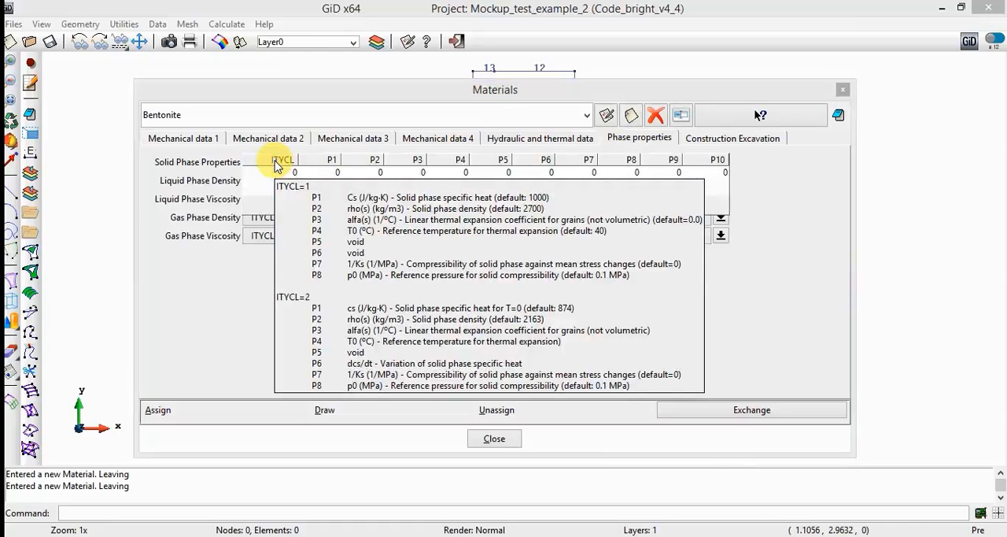
click(282, 176)
click(282, 178)
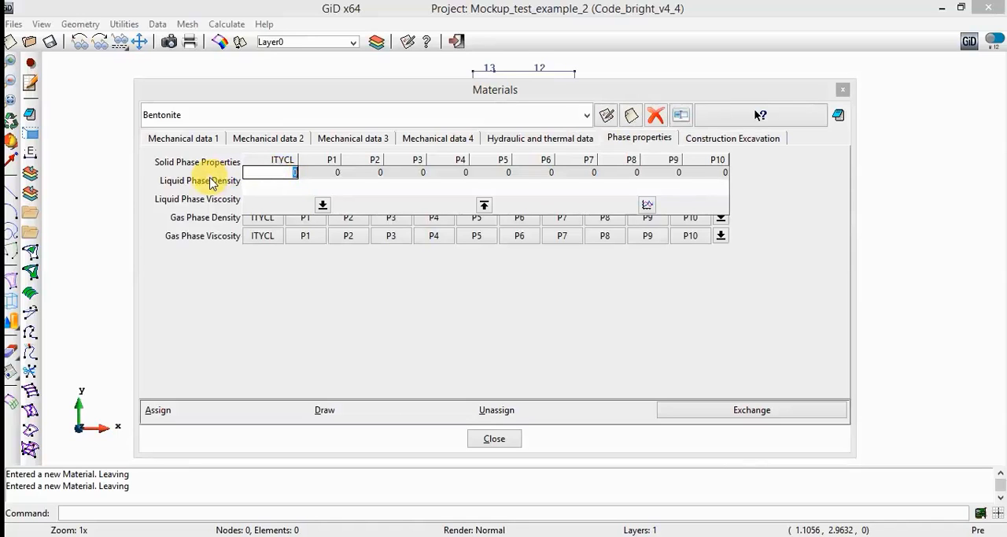
text(1)
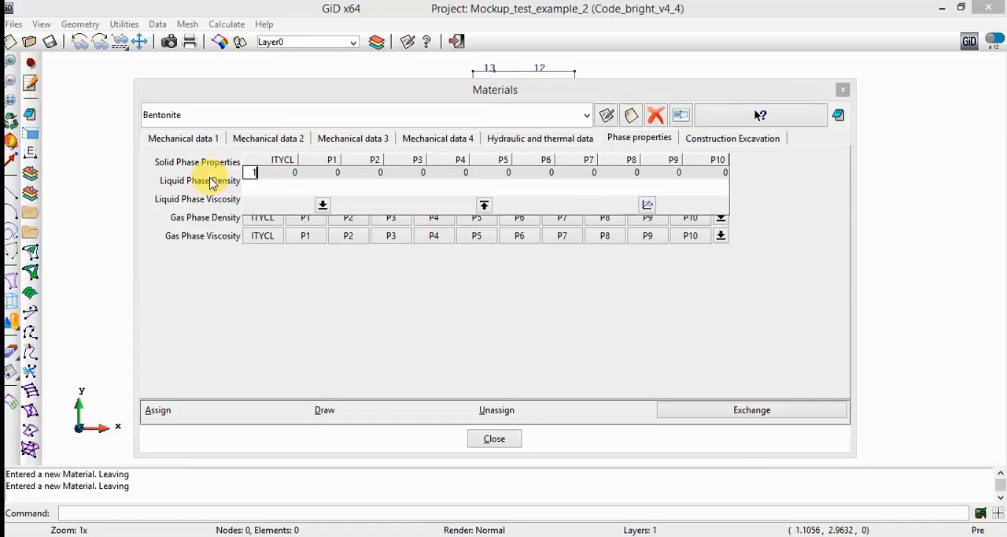
key(Tab)
text(1000)
mouse_move(211, 182)
key(Tab)
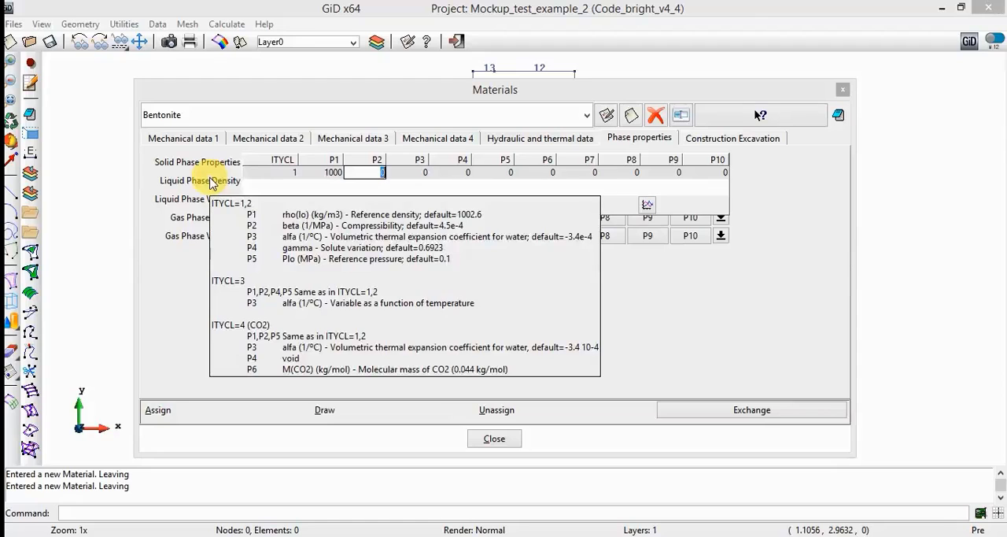
- Set P2 to 2770 and P3 to 7.8e-6 in Bentonite's solid phase properties, and update the material with the changes
text(2770)
key(Tab)
text(7.8e)
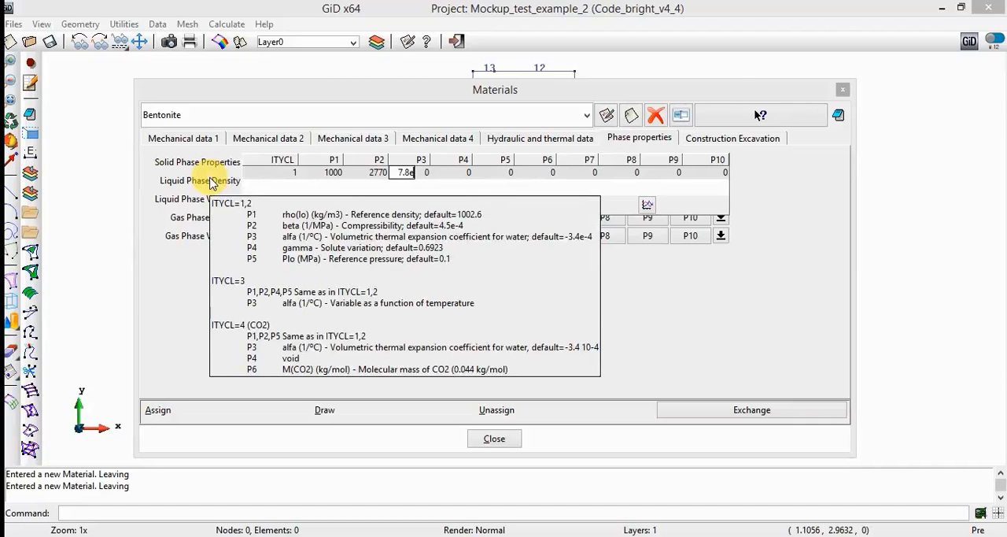
text(-6)
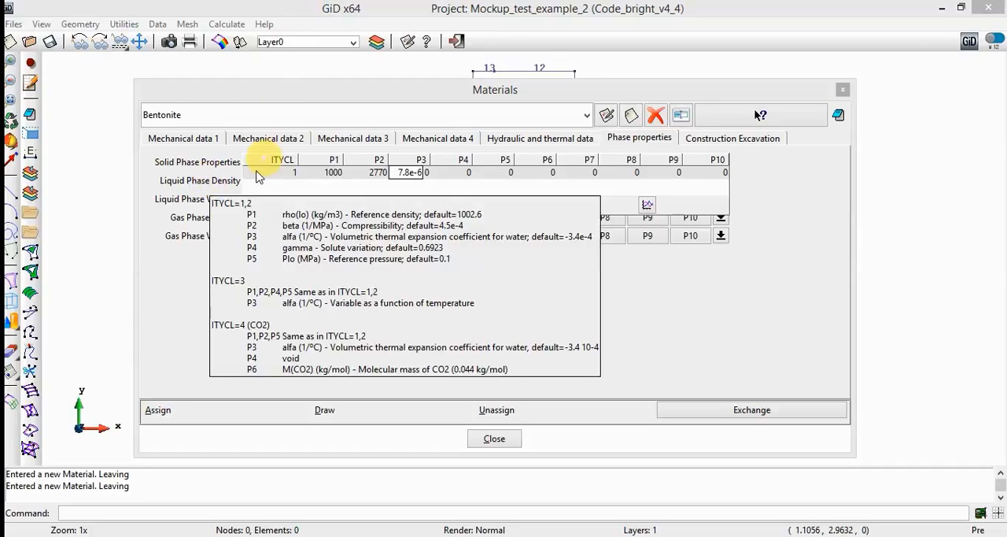
key(Return)
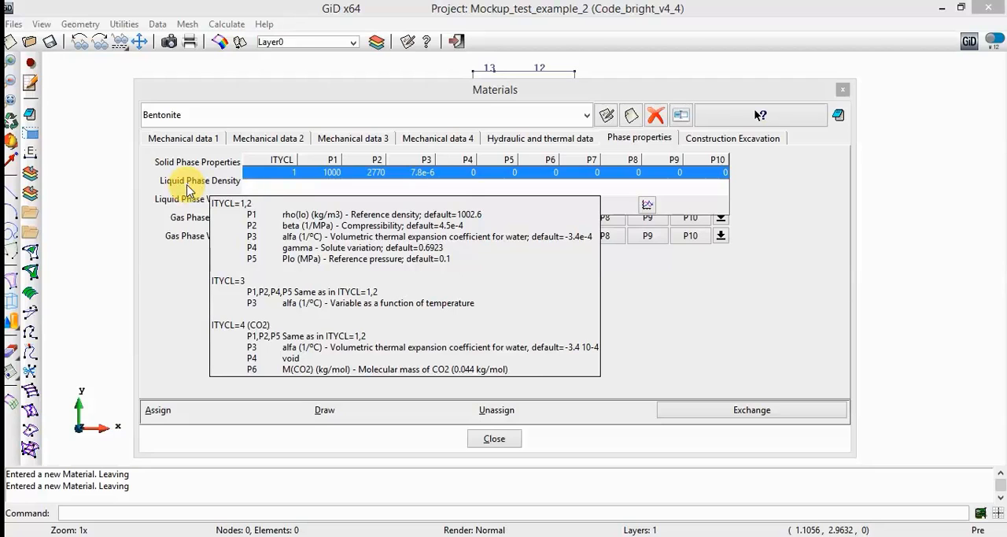
click(609, 118)
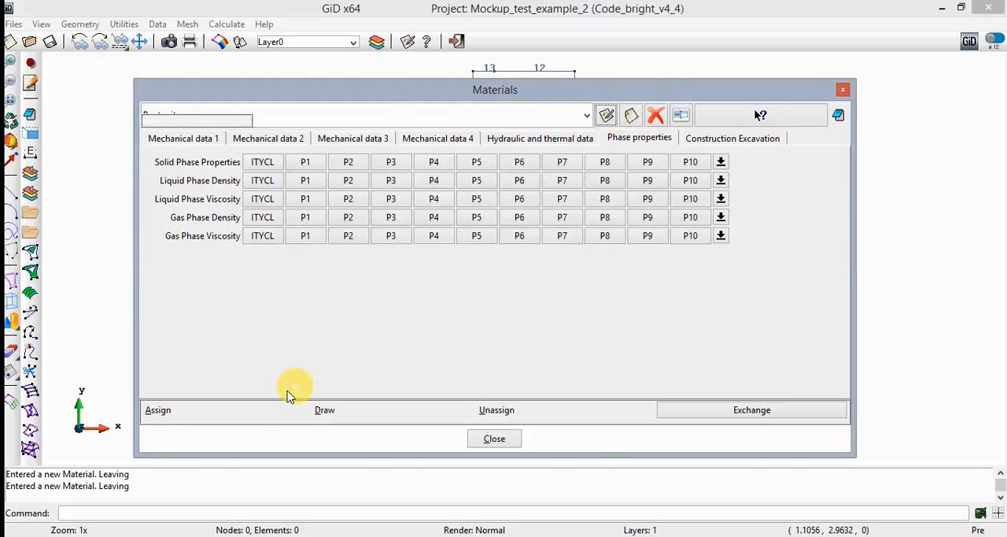
- Assign the Bentonite material to the upper, middle and lower surfaces of the model
click(260, 410)
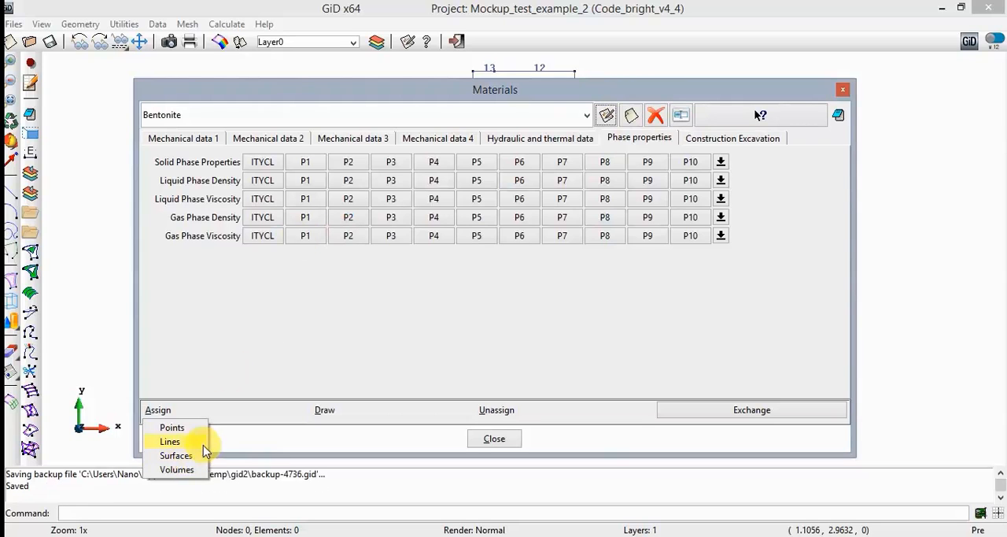
click(196, 458)
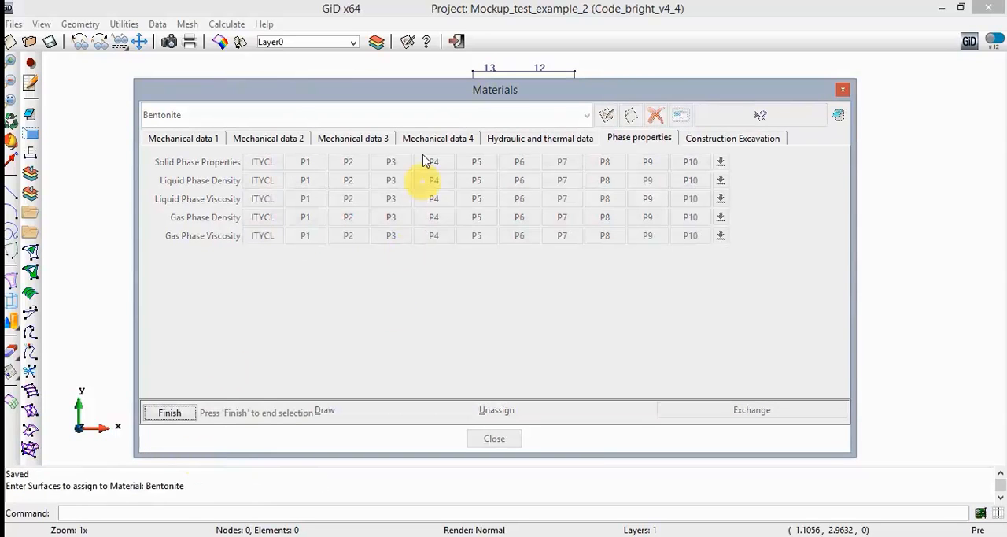
drag(419, 102, 397, 485)
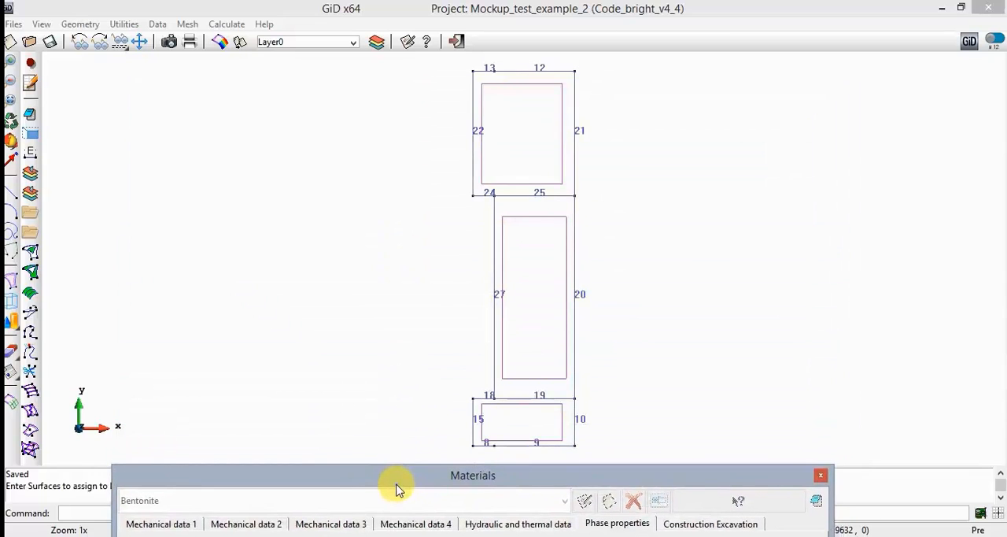
click(484, 85)
click(521, 216)
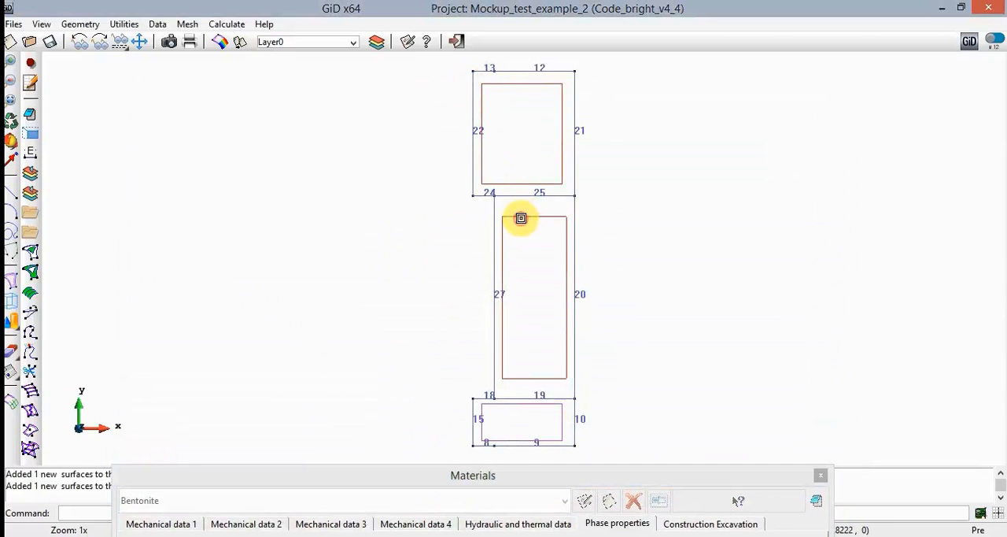
click(516, 403)
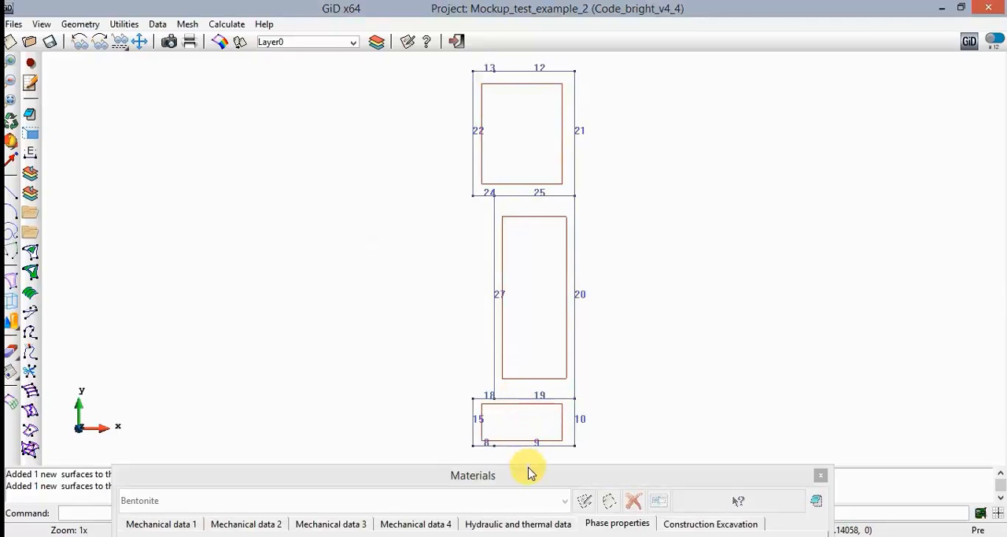
drag(521, 484, 498, 87)
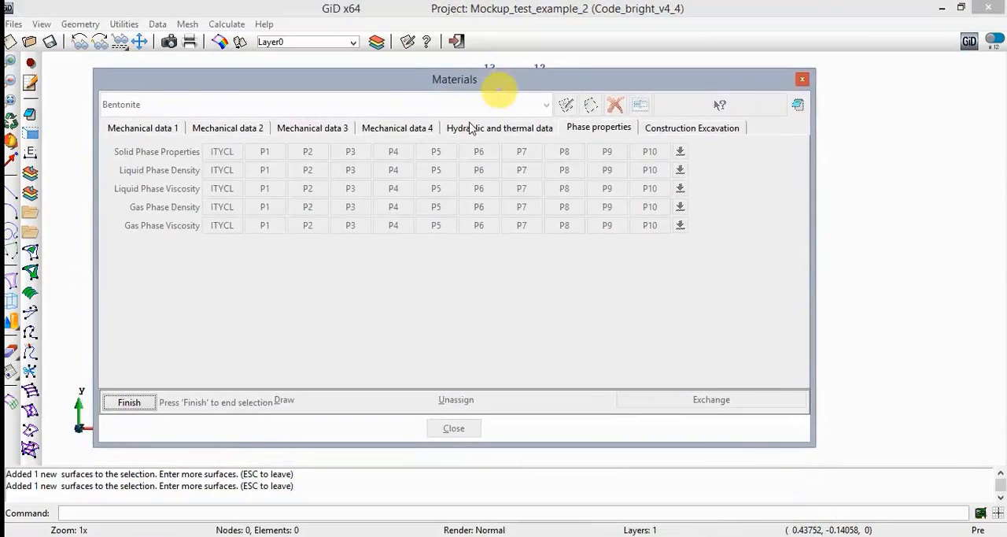
click(129, 402)
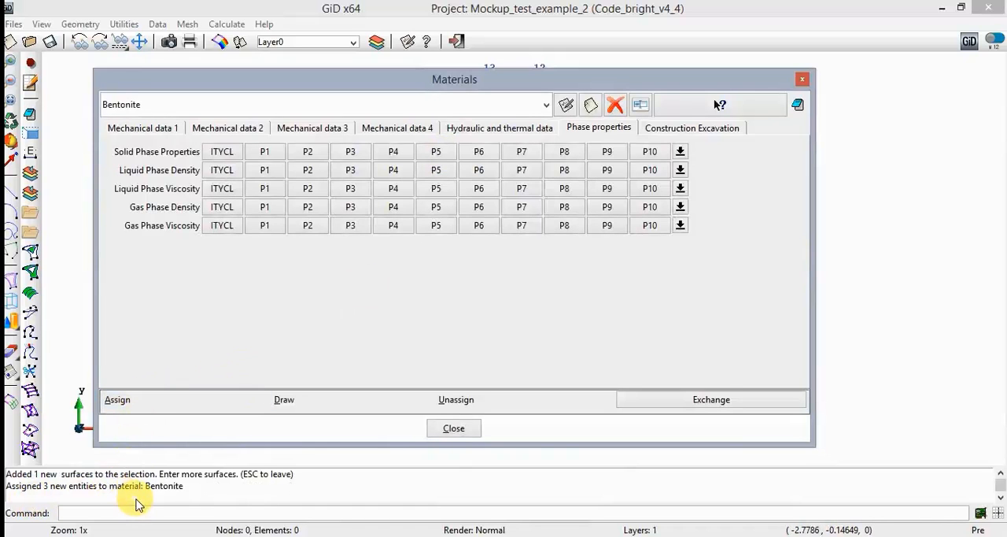
- Close the materials definition and save the project
click(454, 431)
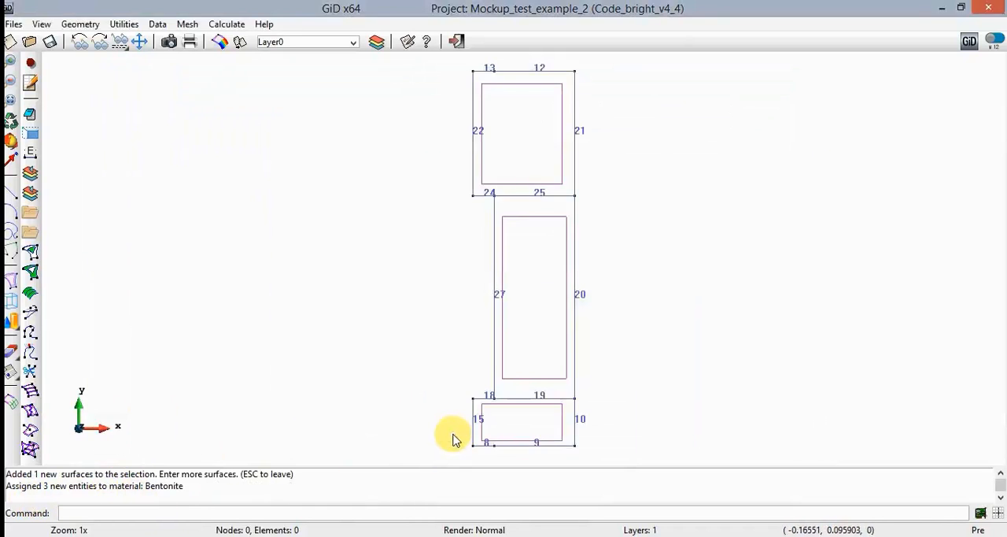
click(49, 41)
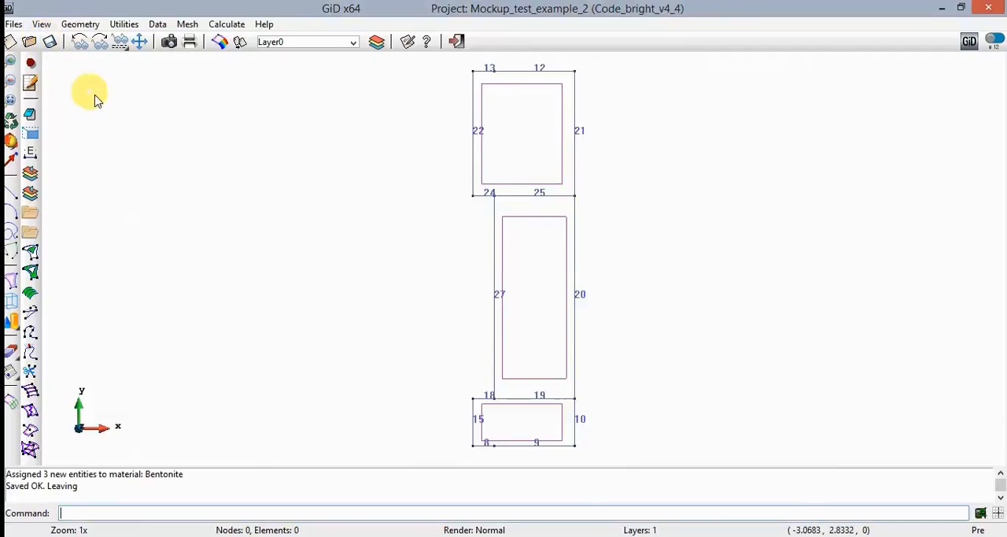
- Open the conditions definition for the model
click(157, 24)
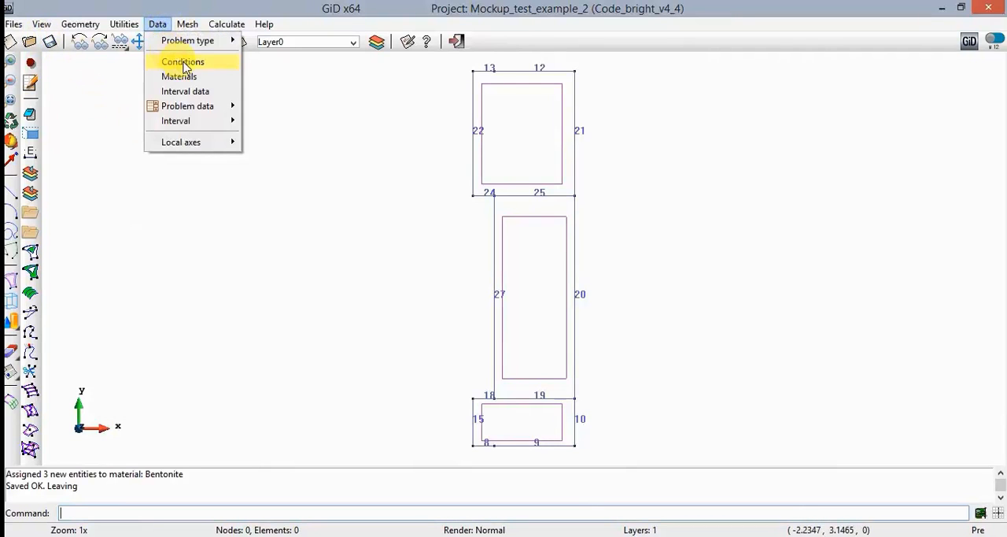
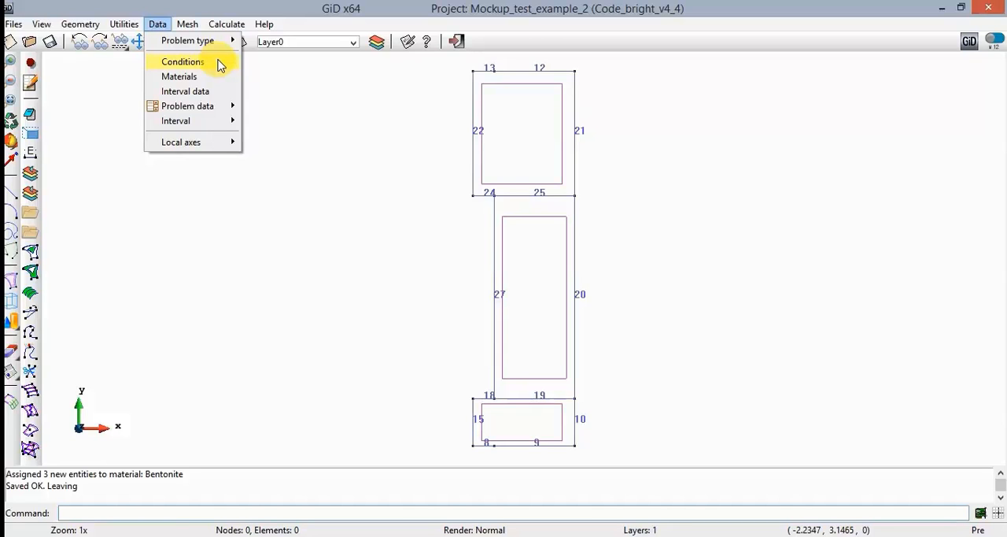
- Open the line conditions for Force/Disp B.C. and set the force type to Boundary Stress
click(219, 66)
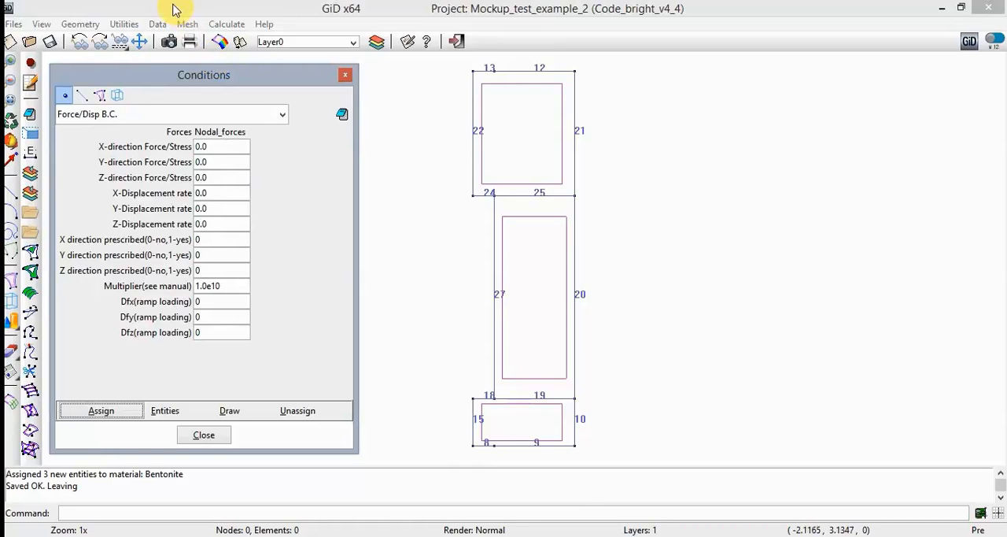
click(82, 95)
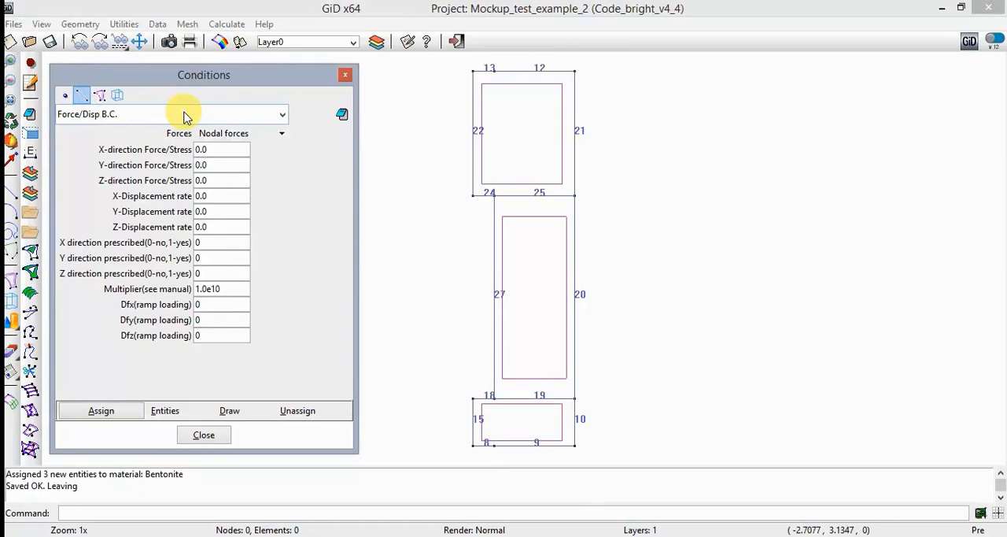
click(216, 133)
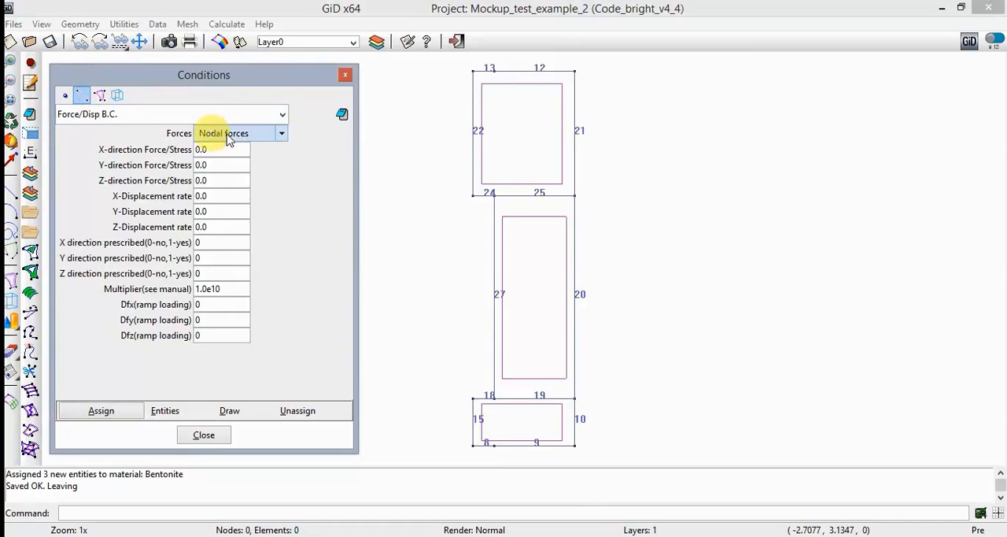
click(283, 134)
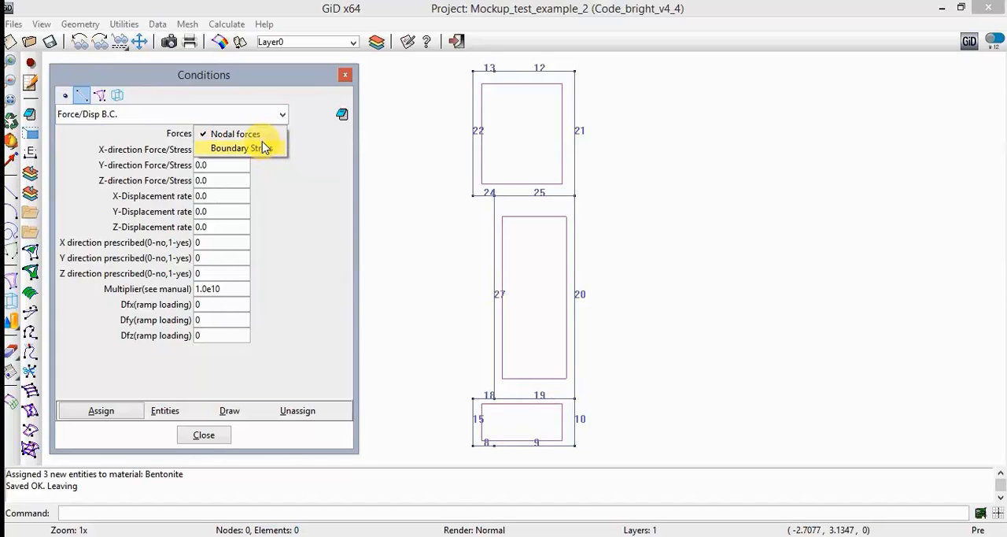
click(265, 151)
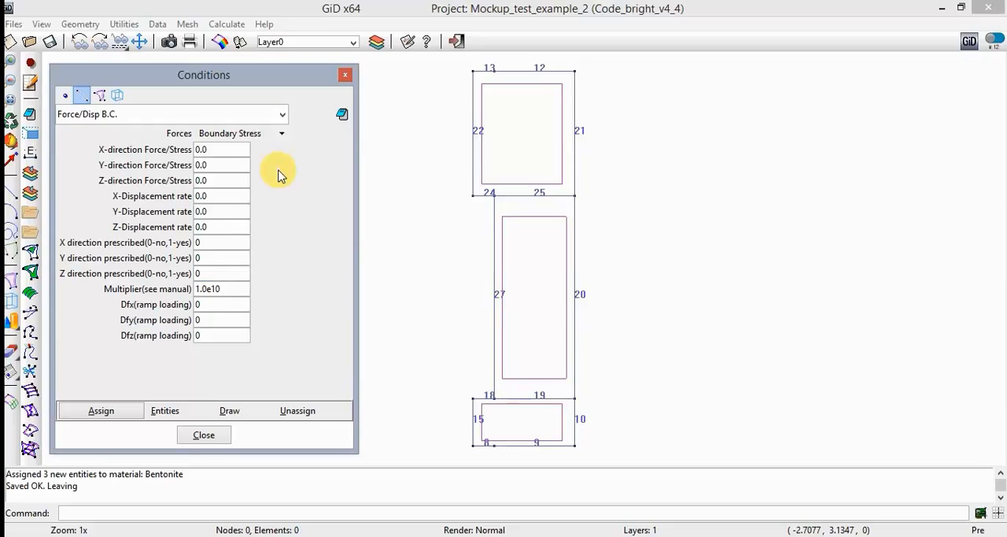
- Set Y direction prescribed to 1 and assign the condition to lines 12 and 13 along the model's top edge
double_click(247, 258)
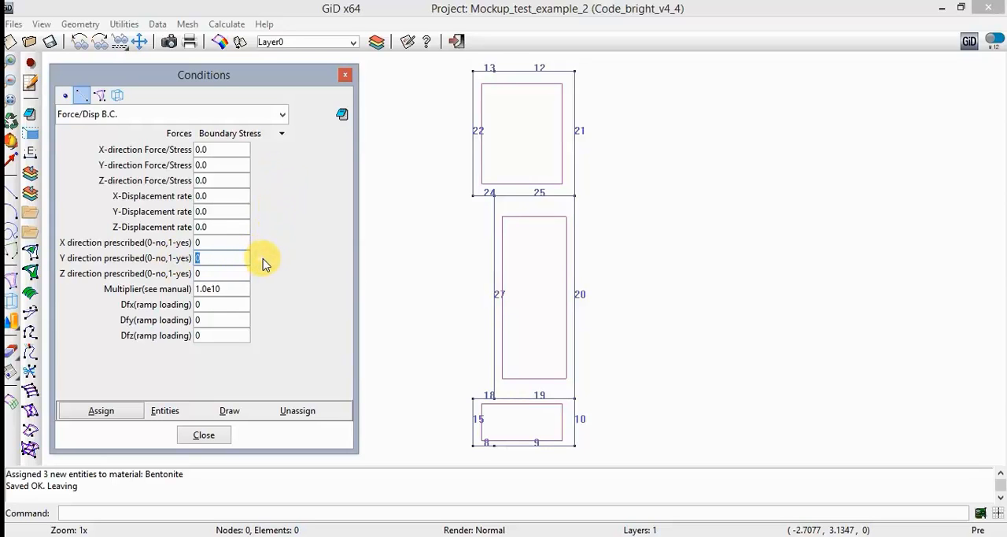
text(1)
click(115, 415)
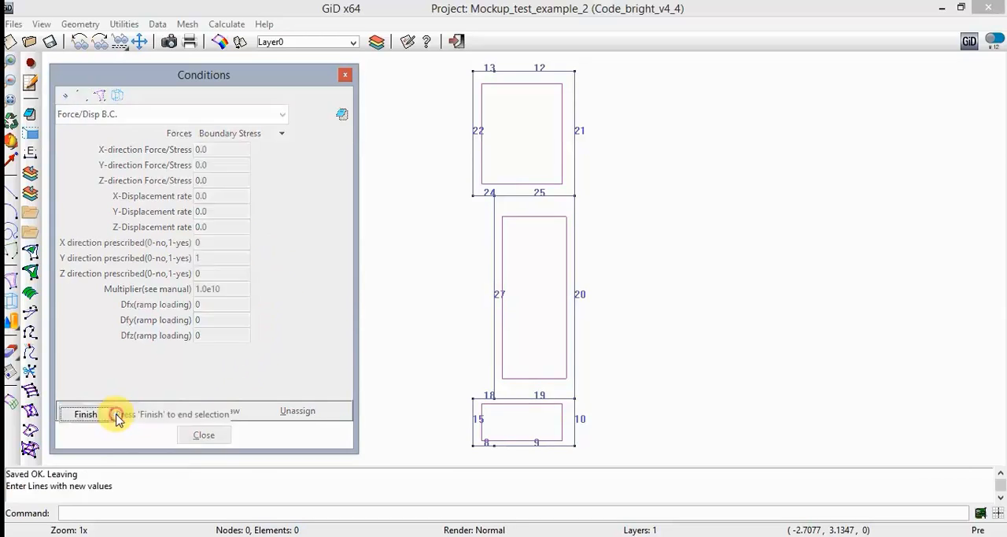
click(505, 70)
click(480, 72)
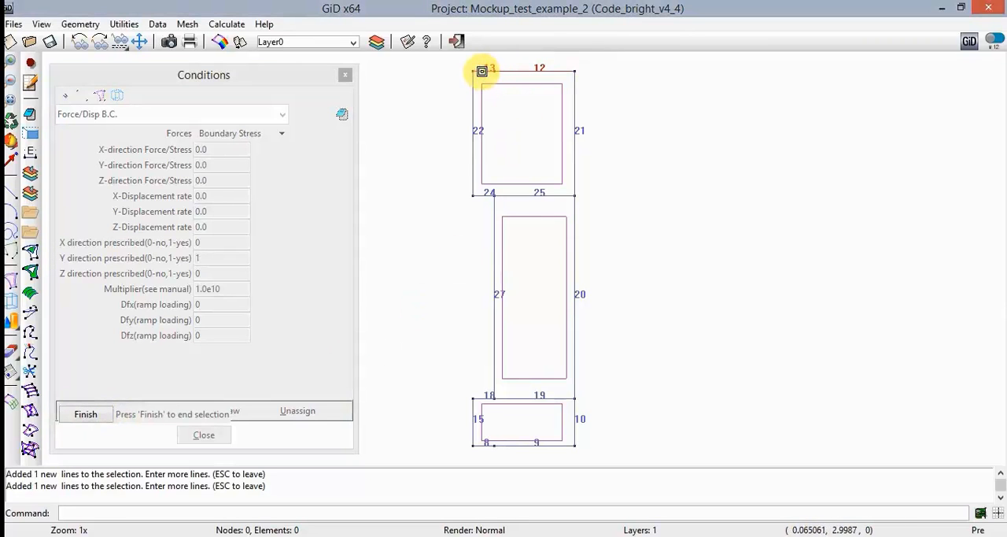
click(87, 415)
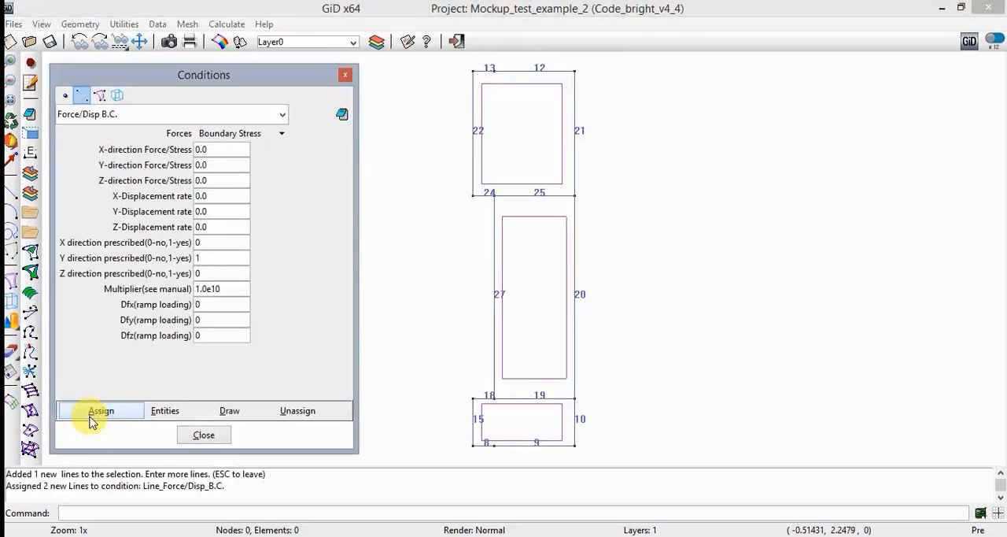
- Assign a condition with X direction prescribed 1 and Y direction prescribed 0 to outer vertical lines 10, 20 and 21
double_click(202, 258)
text(0)
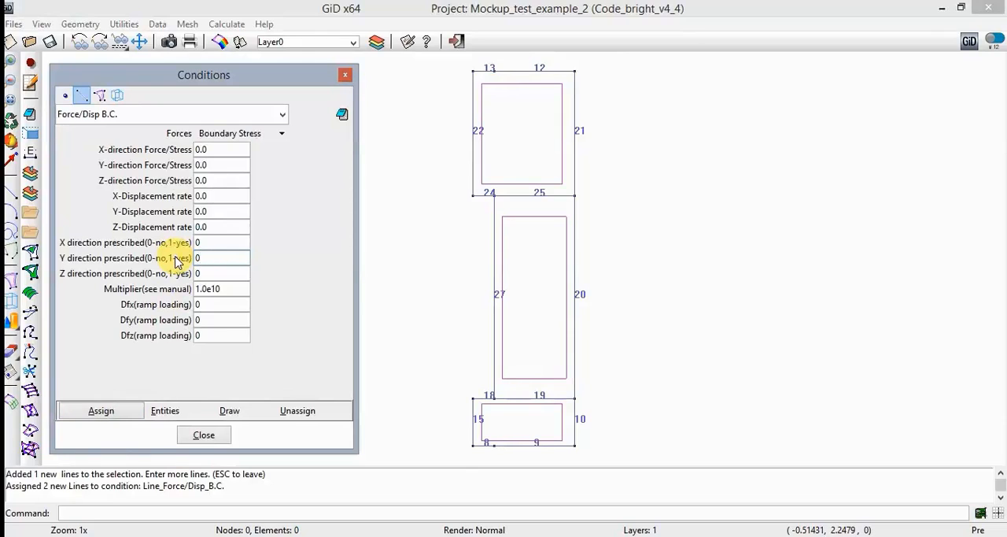
double_click(198, 240)
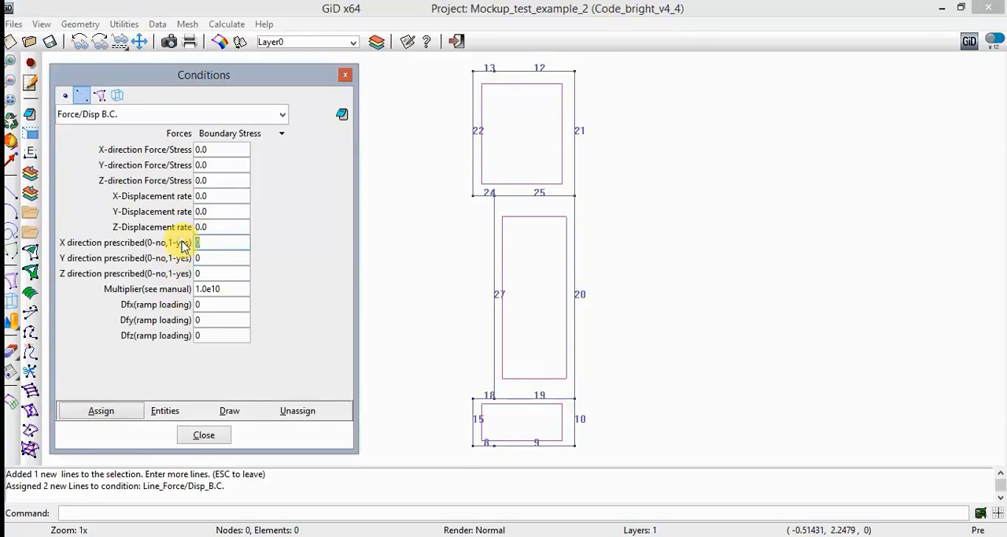
text(1)
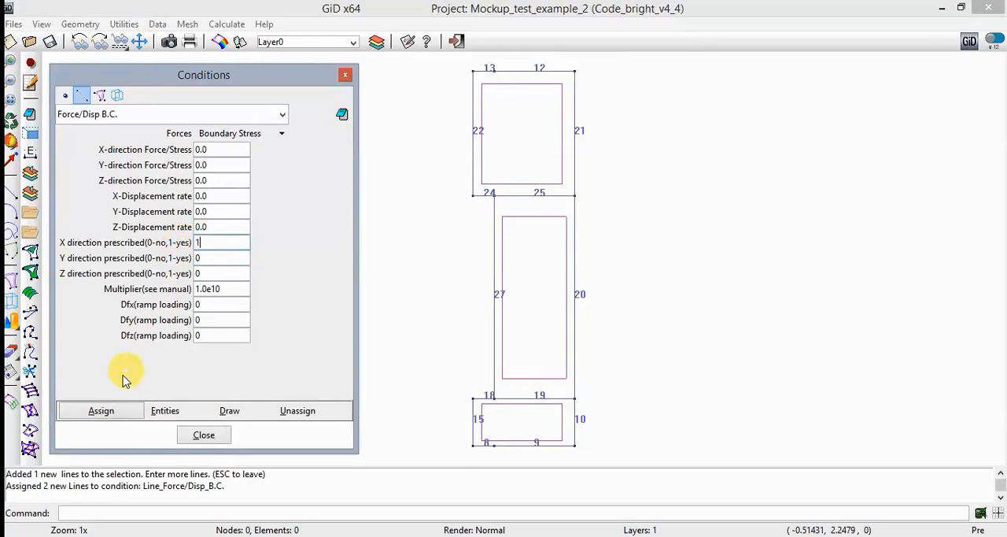
click(107, 413)
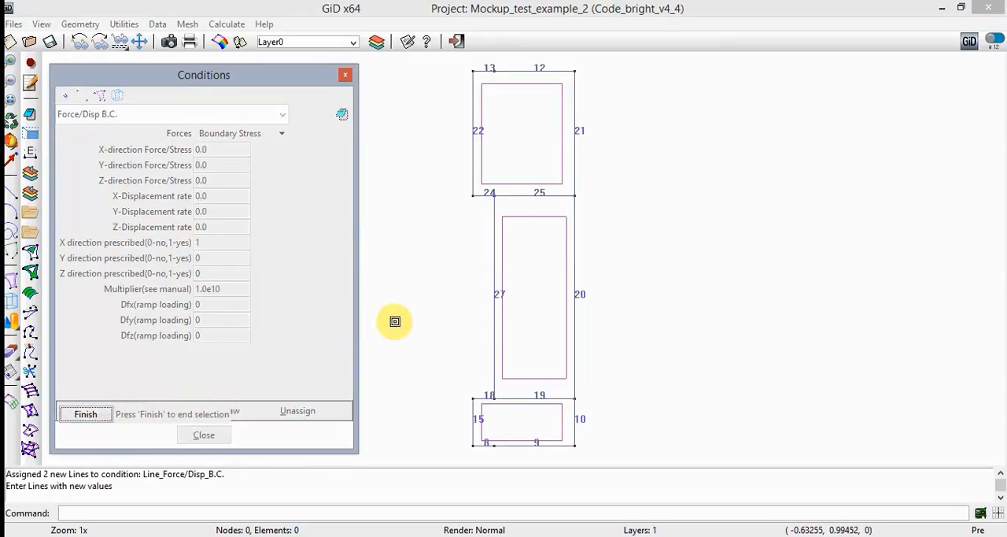
click(573, 419)
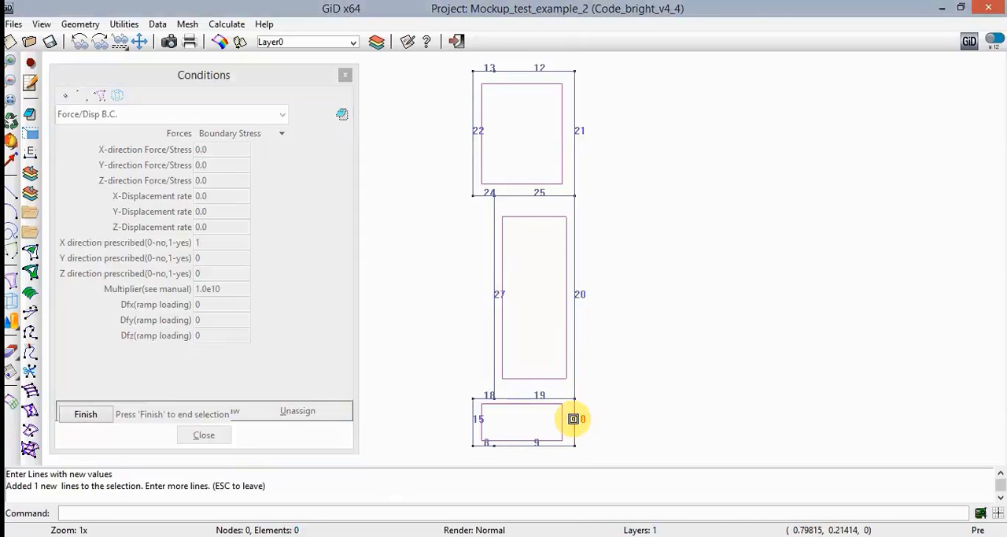
click(575, 354)
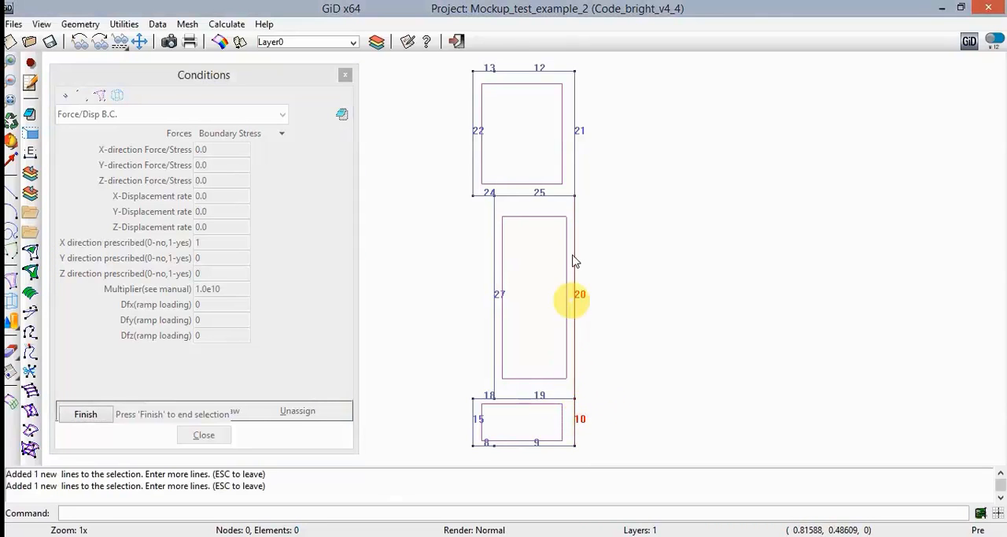
click(568, 153)
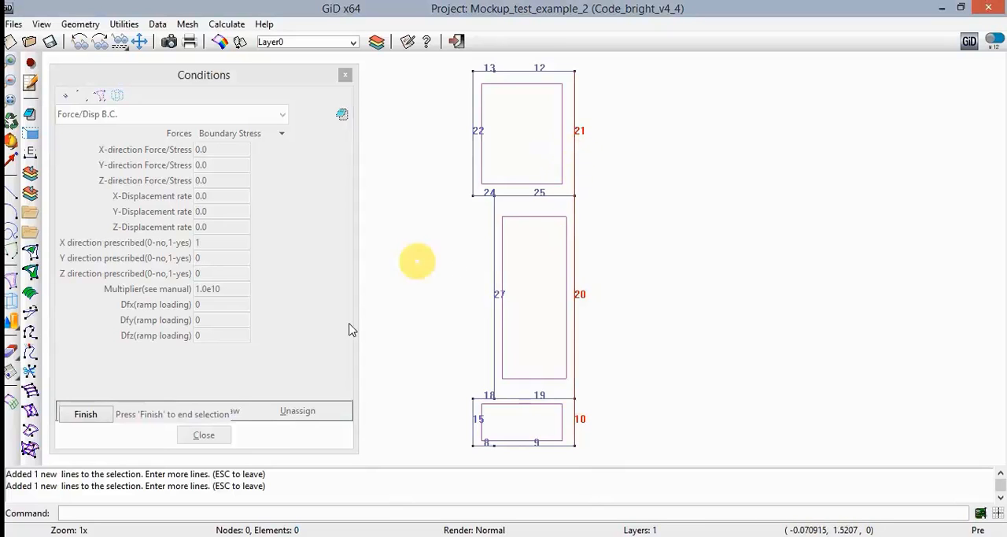
click(102, 416)
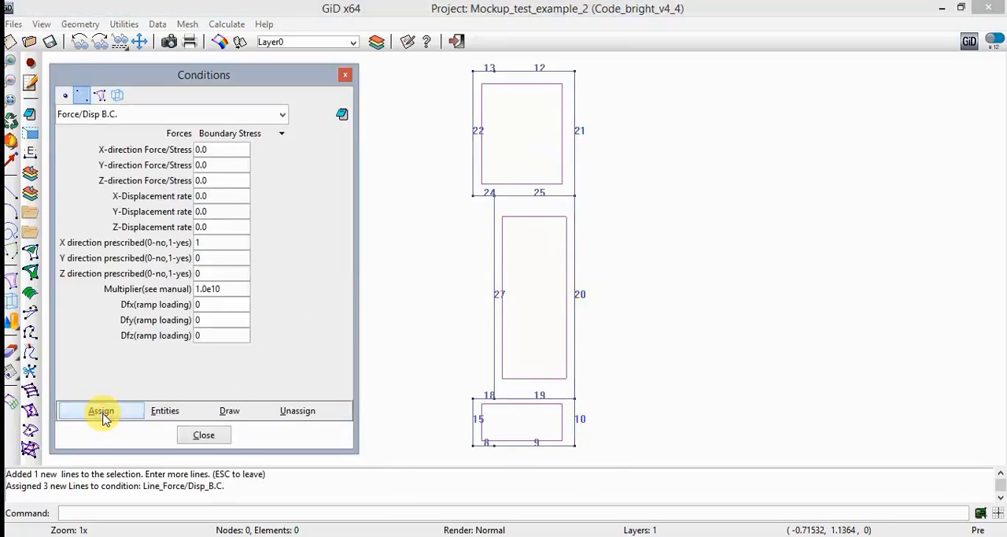
- Assign a condition with X direction prescribed 0 and Y direction prescribed 1 to horizontal lines 8, 9, 18 and 24
double_click(211, 258)
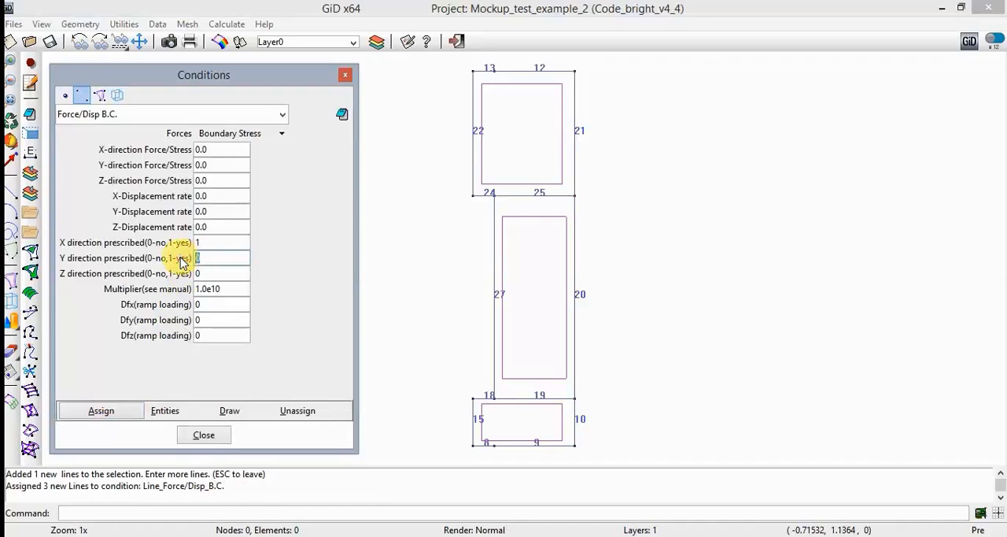
text(1)
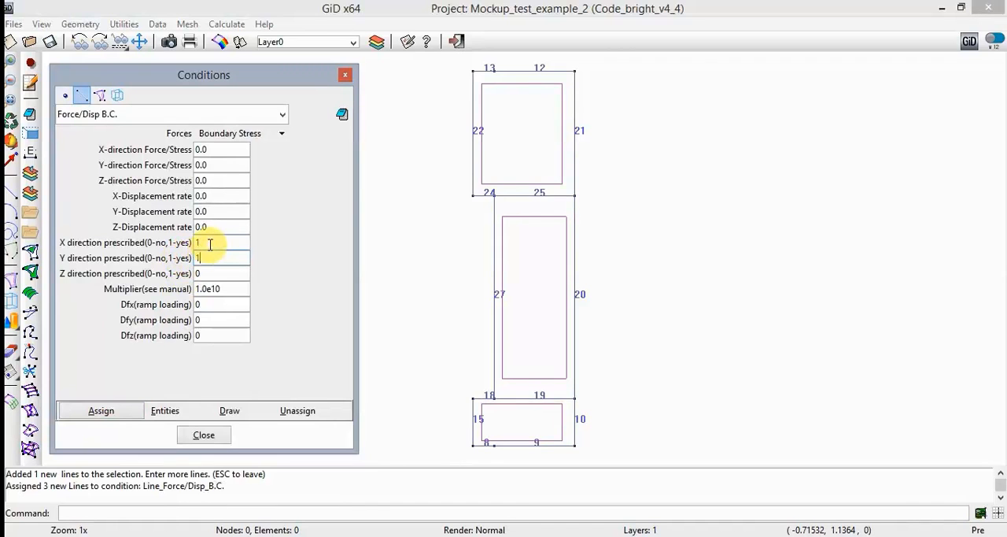
double_click(209, 242)
text(0)
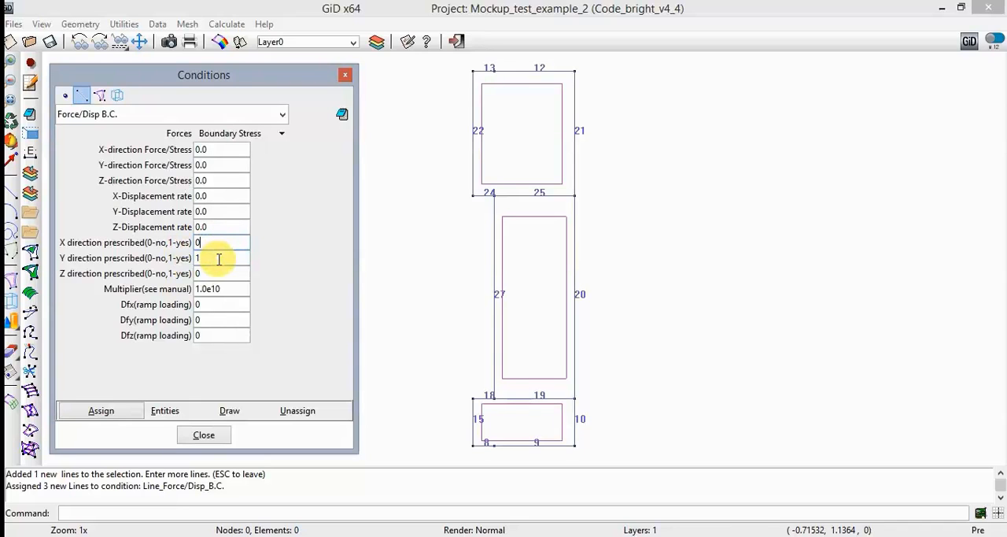
click(108, 408)
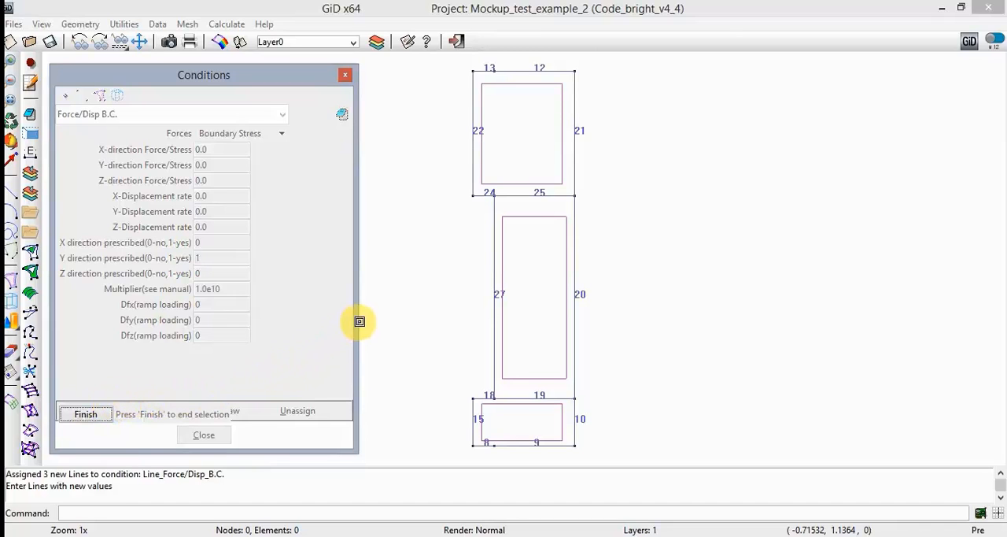
click(483, 446)
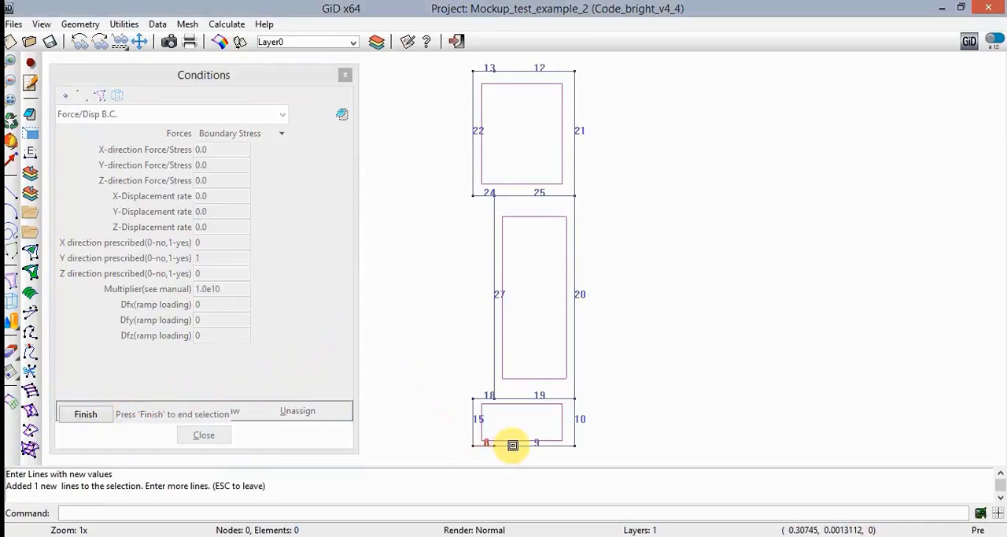
click(513, 444)
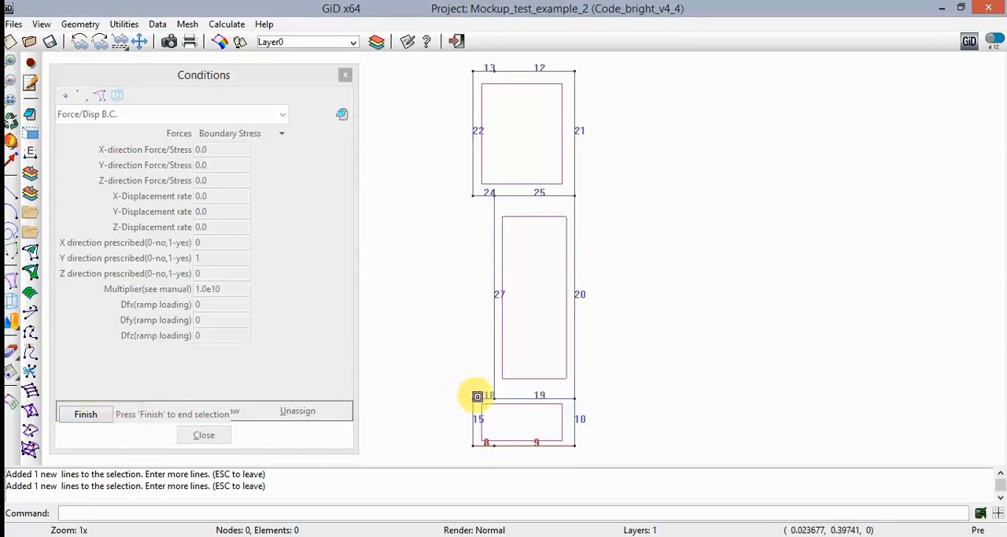
click(482, 399)
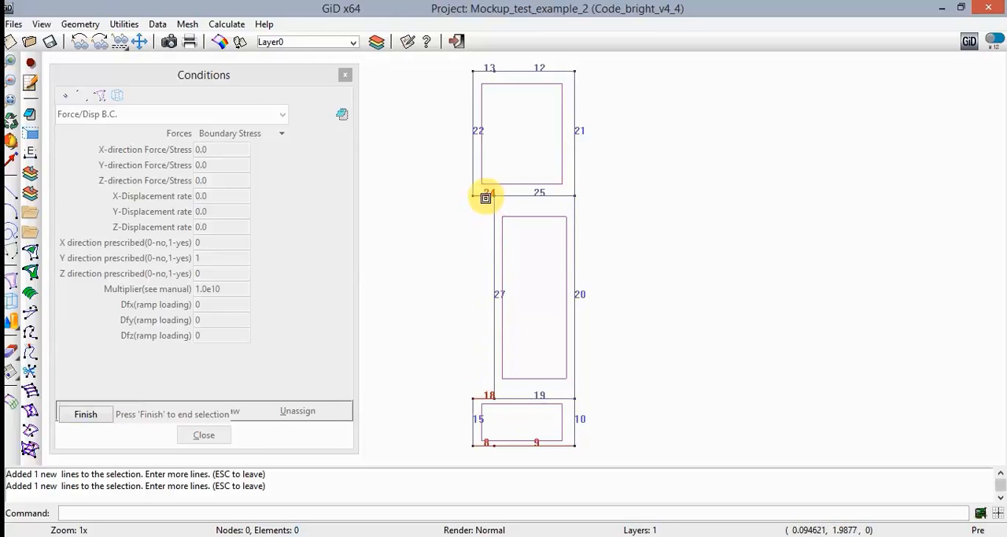
click(484, 195)
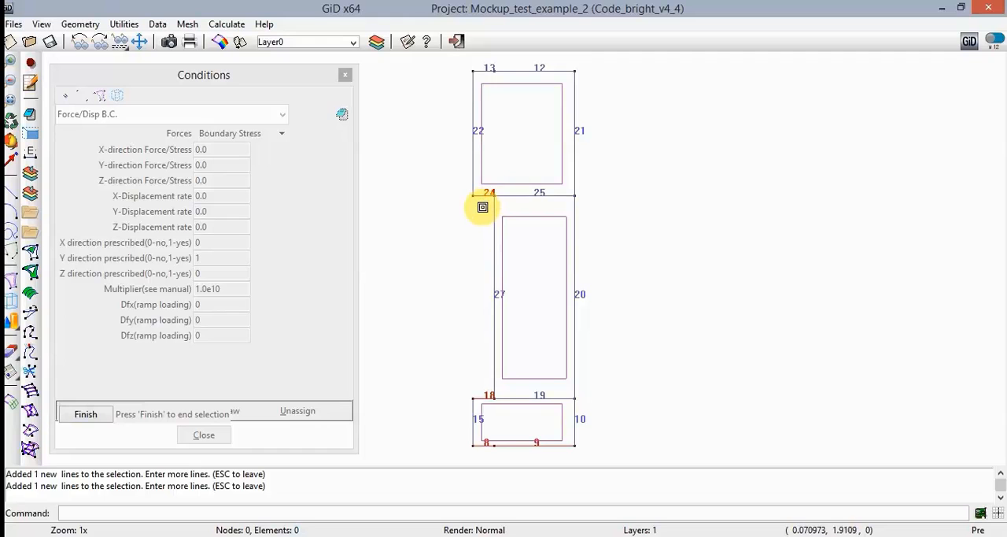
click(108, 416)
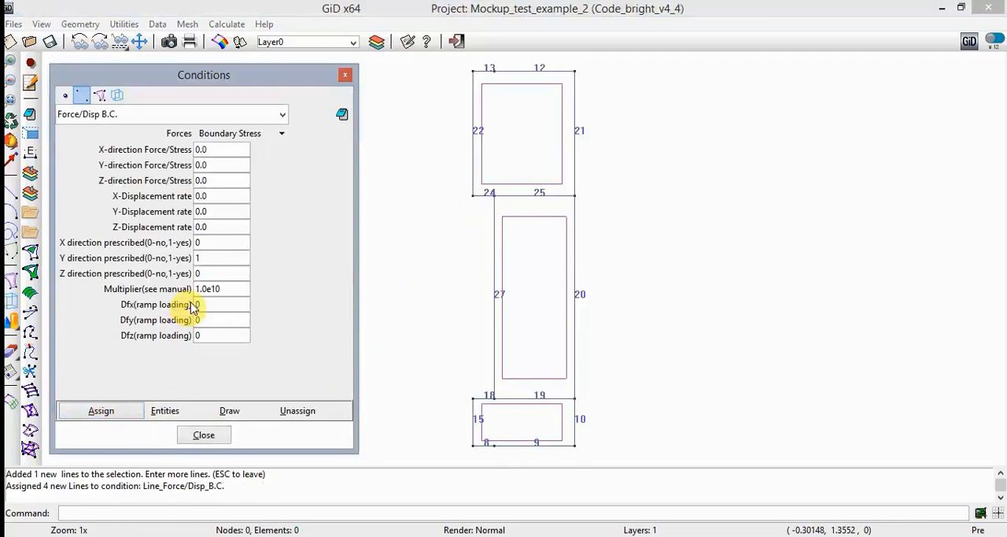
- Assign a condition with X direction prescribed 1 and Y direction prescribed 0 to vertical lines 15, 22 and 27
double_click(210, 258)
text(0)
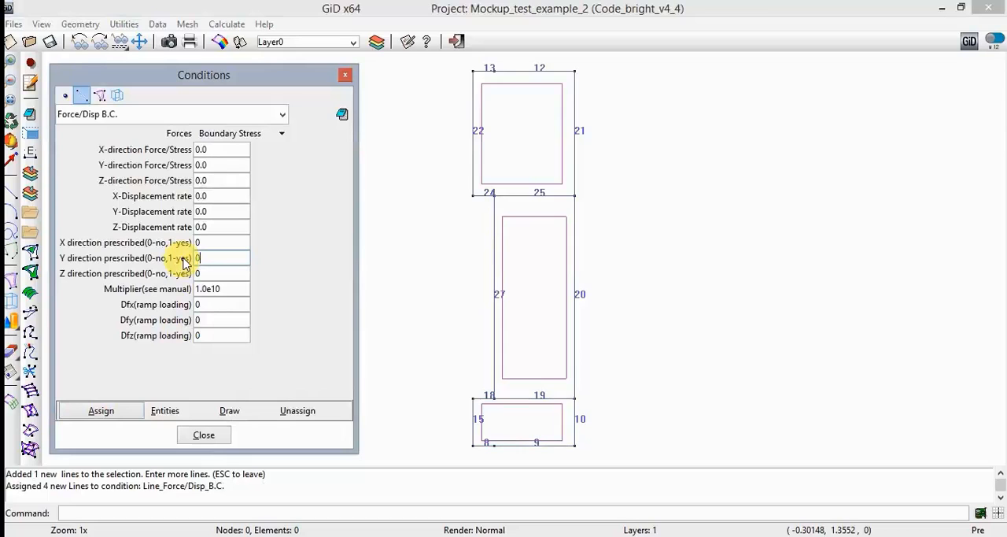
drag(207, 243, 184, 244)
text(1)
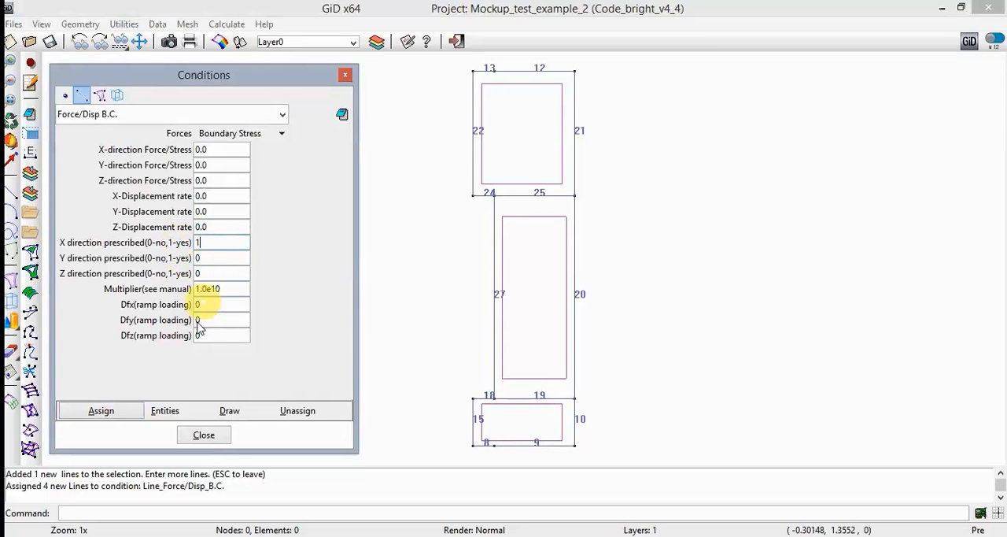
click(108, 412)
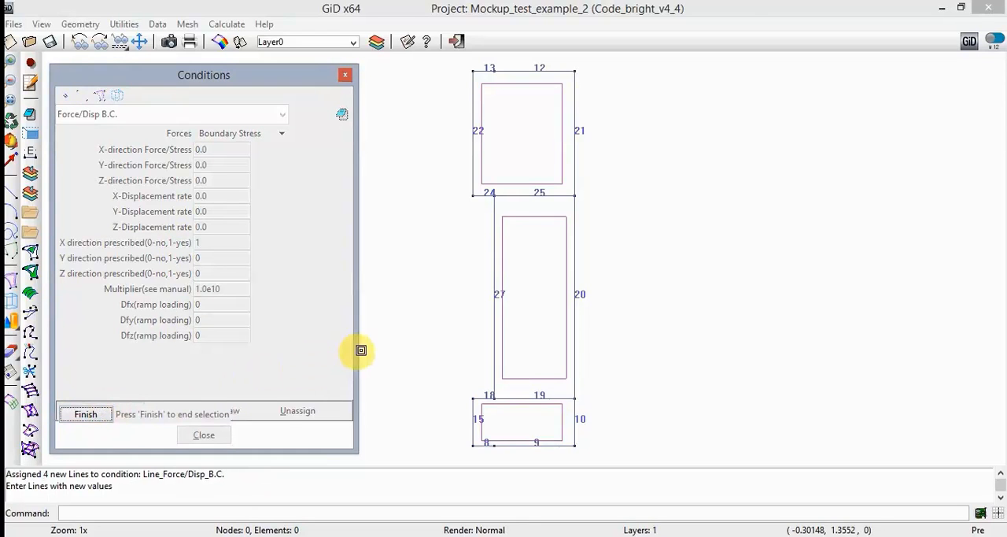
click(472, 415)
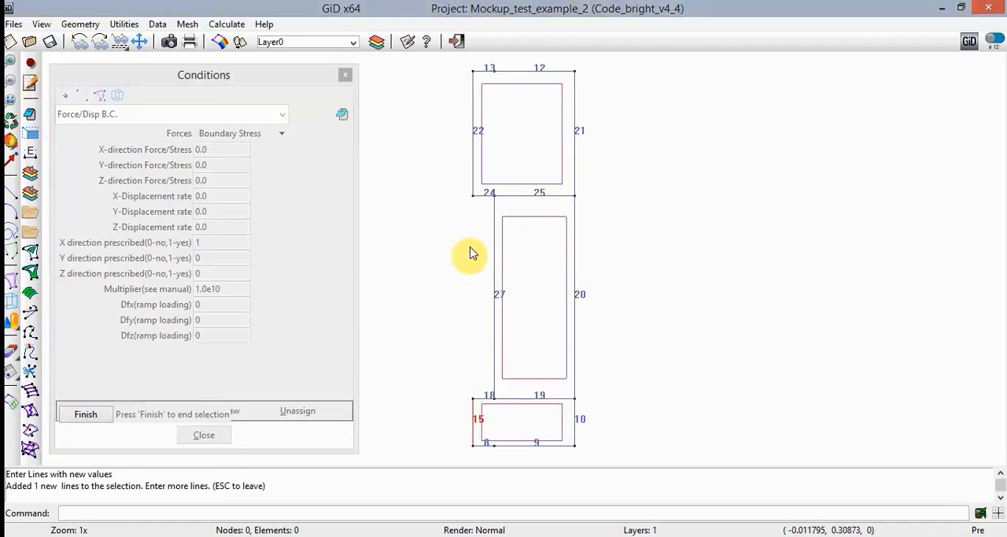
click(474, 169)
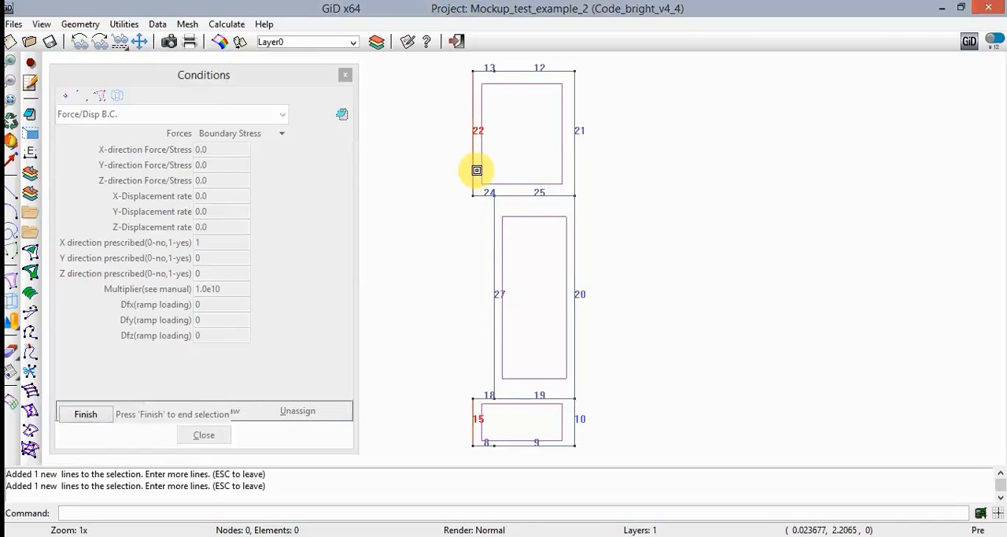
click(494, 218)
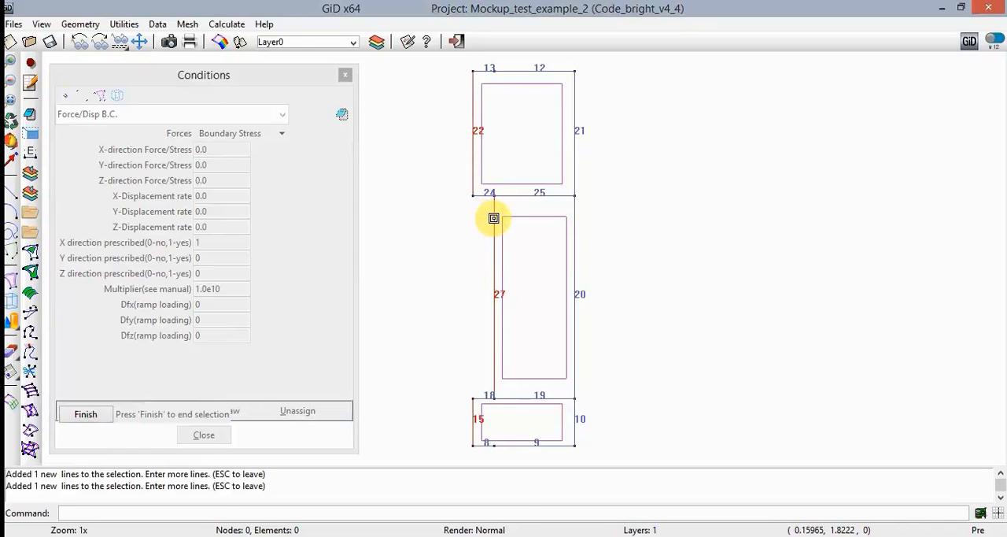
click(89, 414)
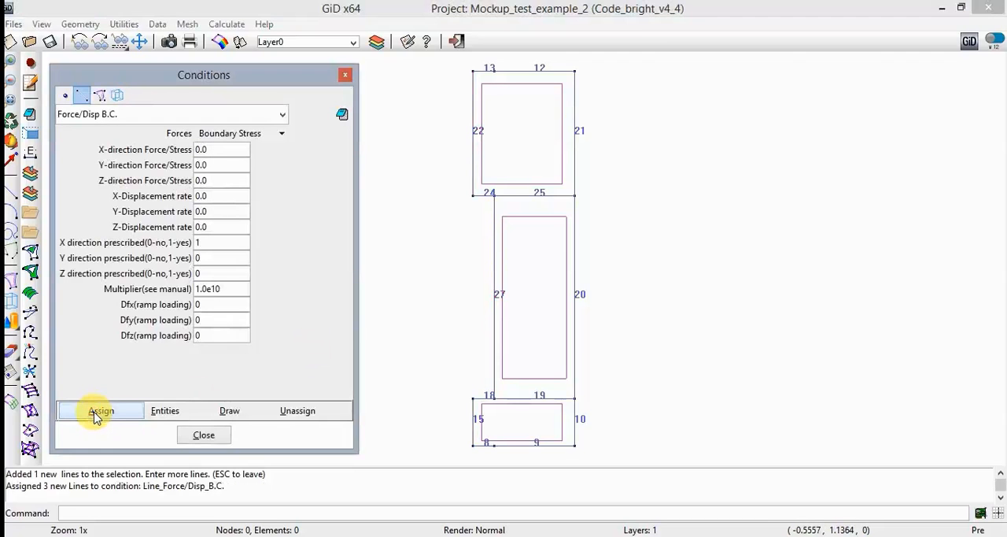
- Draw the assigned Force/Disp boundary conditions on the model to check them
click(225, 411)
click(241, 428)
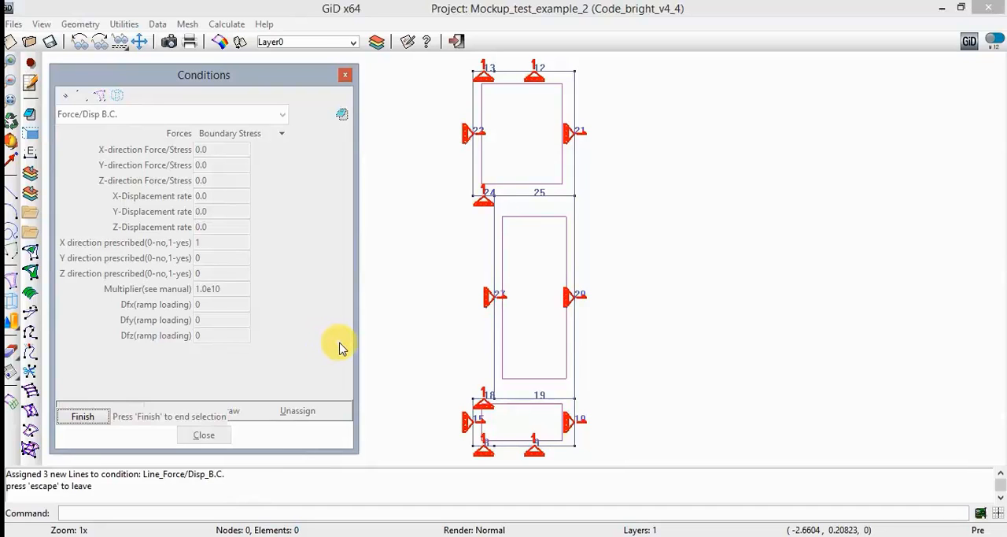
- End the condition drawing and set a line Flux B.C. with a prescribed liquid pressure of -105 MPa
click(101, 418)
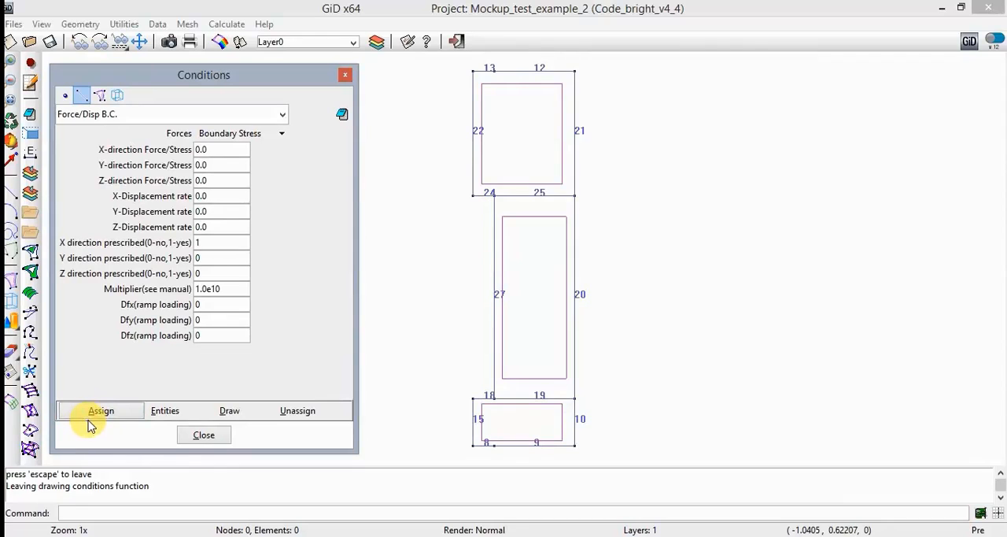
click(280, 116)
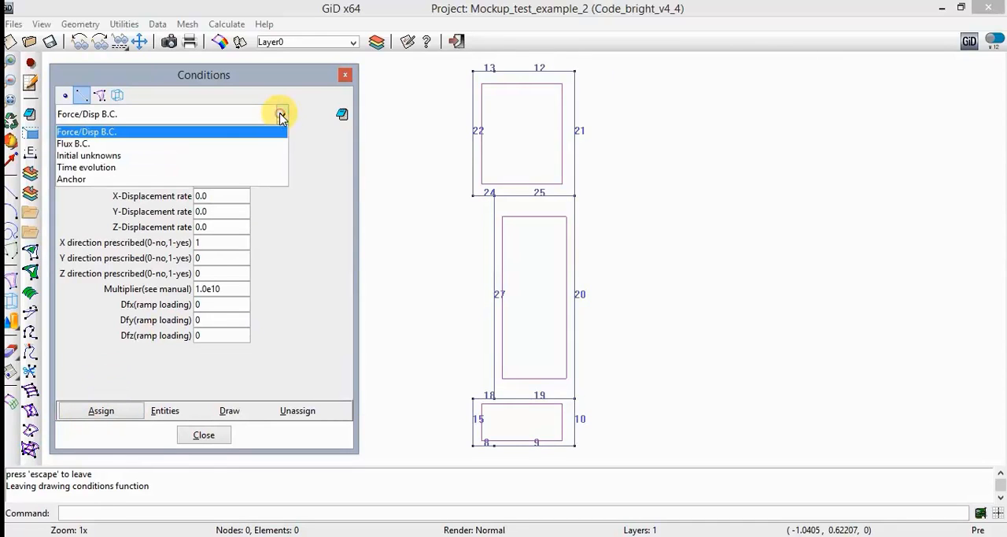
click(256, 144)
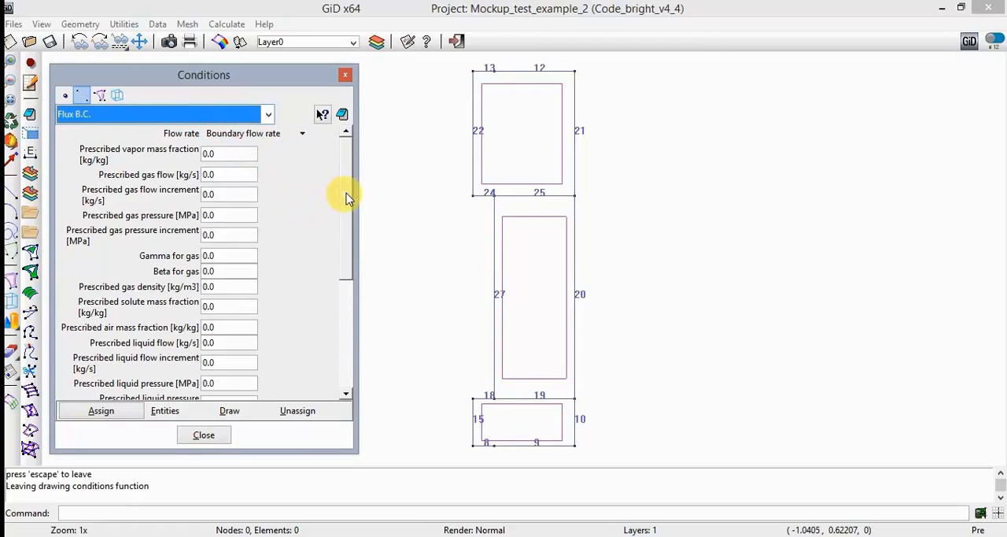
scroll(352, 196, down, 1)
scroll(352, 197, down, 2)
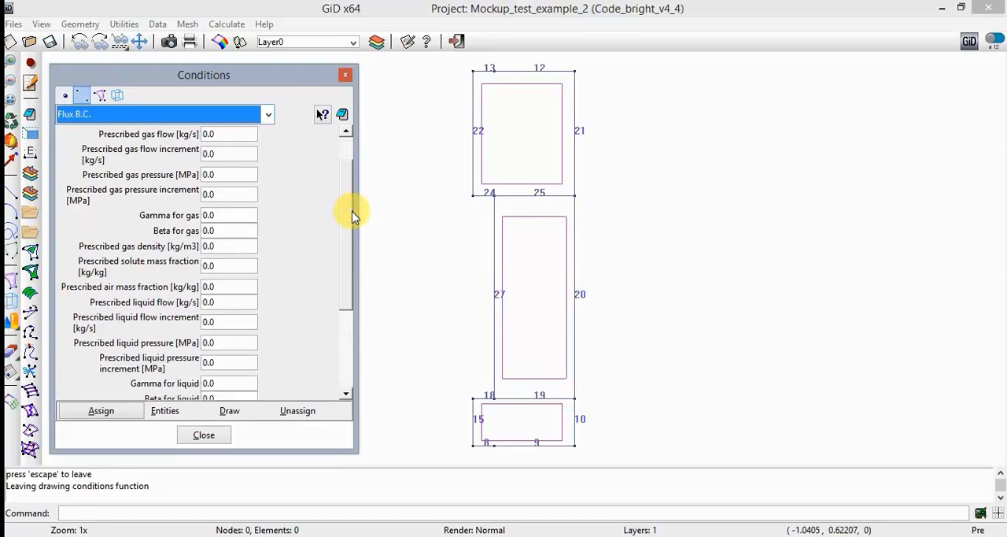
click(232, 342)
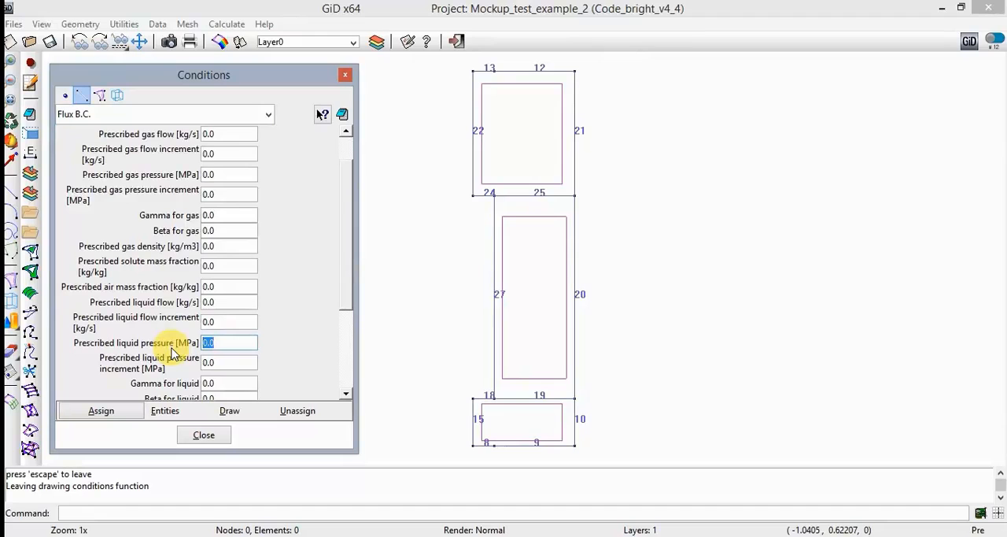
text(-105)
key(Tab)
- Set the prescribed liquid pressure increment to 105.55 MPa and gamma for liquid to 1e5
text(10)
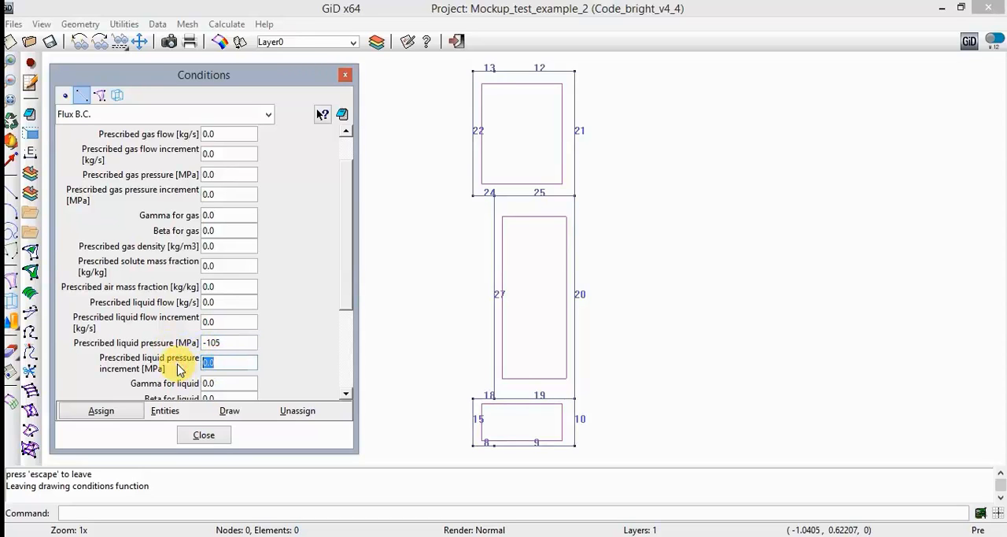
text(5.55)
key(Tab)
text(1e5)
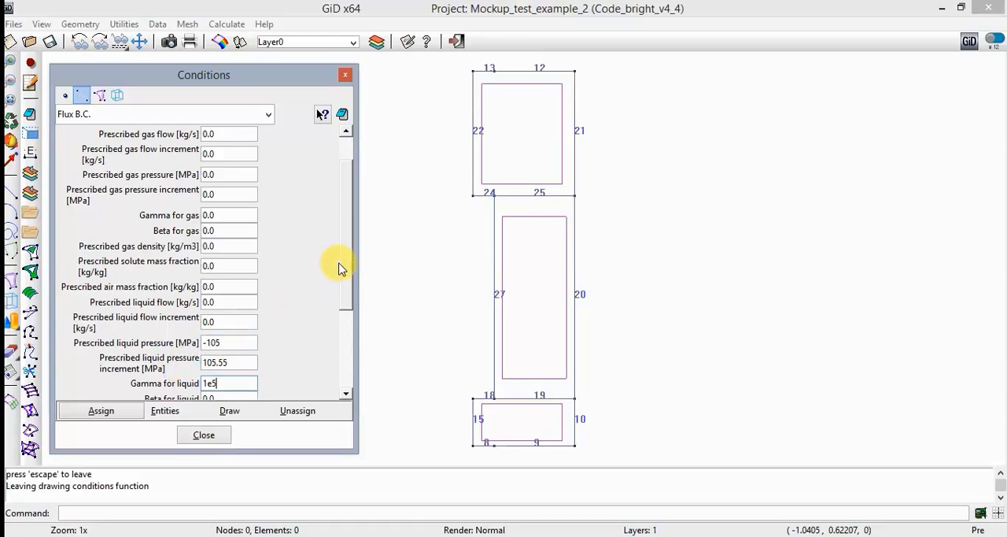
- Set the prescribed temperature to 20 °C and gamma for heat to 1e5 in the Flux B.C. condition
drag(347, 268, 333, 367)
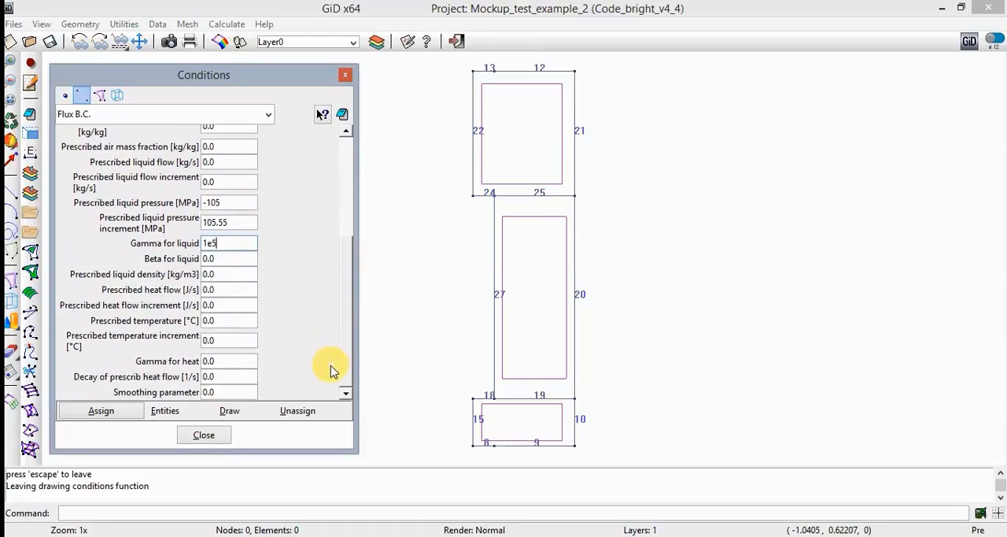
click(233, 321)
key(BackSpace)
key(BackSpace)
key(BackSpace)
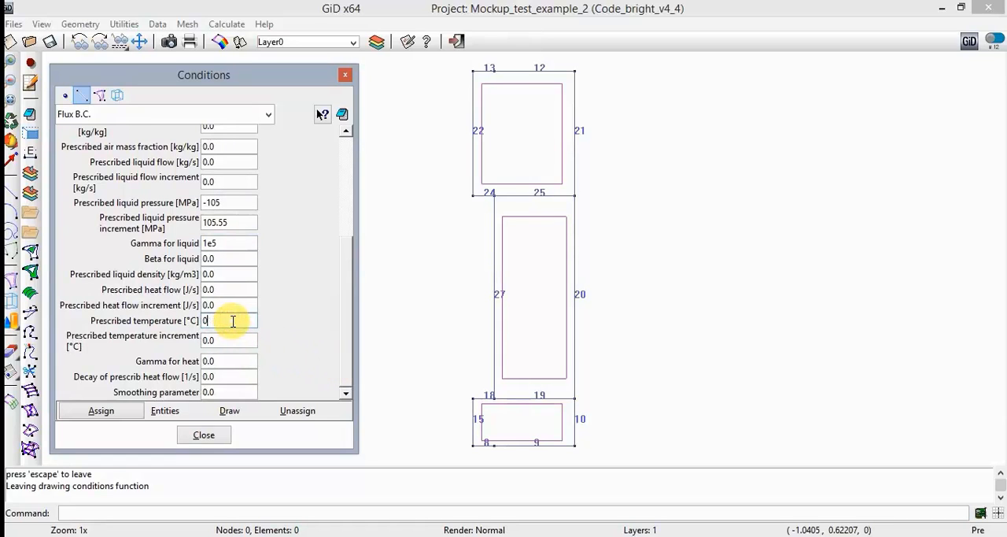
text(20)
key(Tab)
key(Tab)
text(1e)
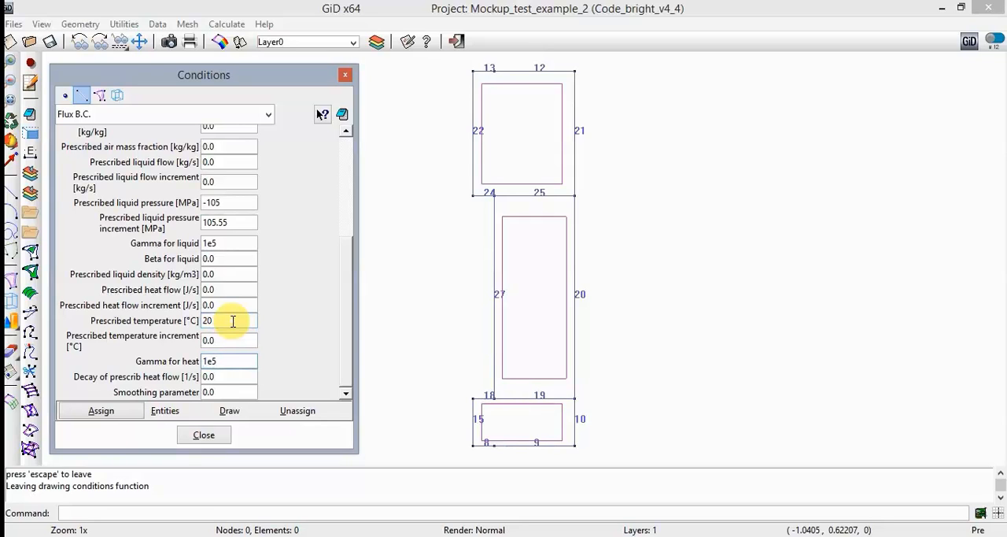
- Assign the Flux B.C. condition to the outer vertical lines 10, 20 and 21
click(132, 412)
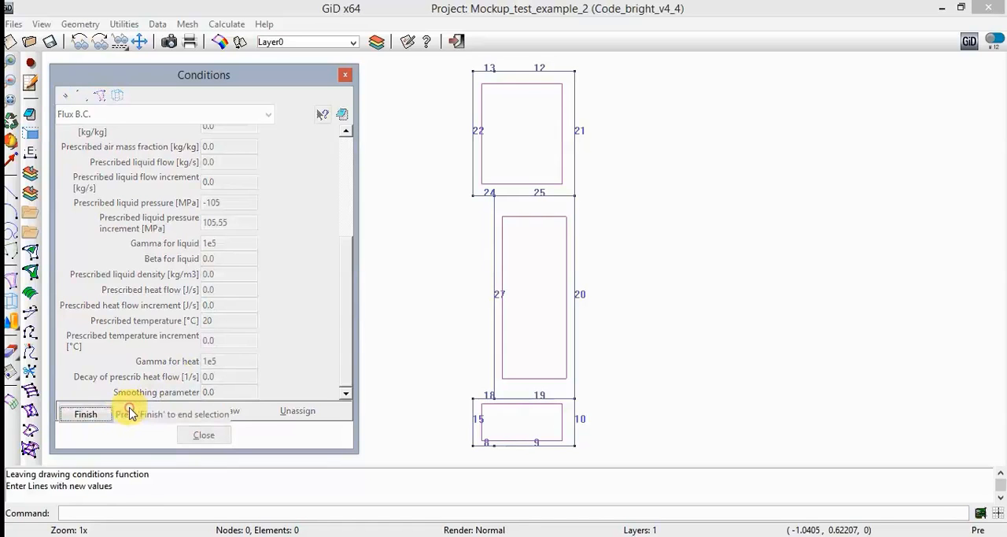
click(575, 416)
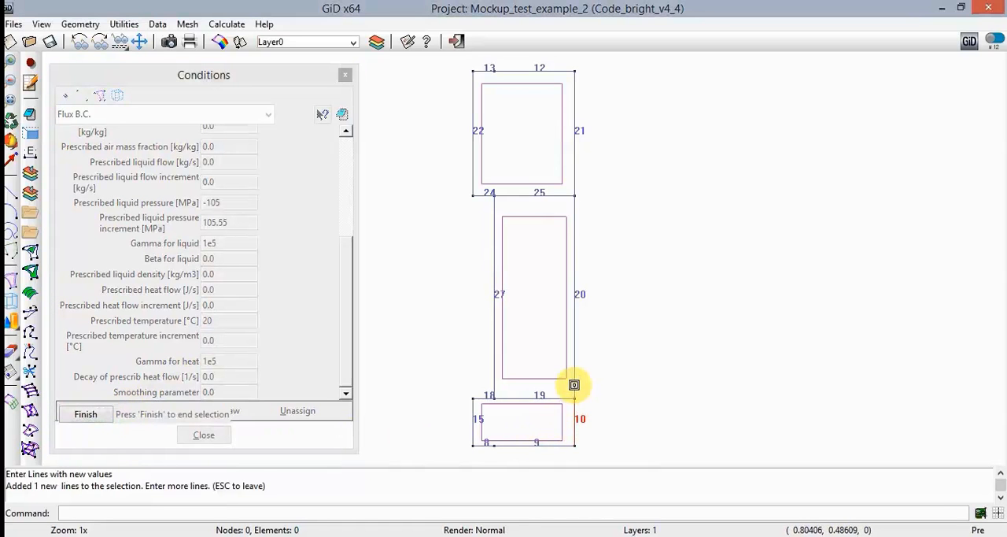
click(575, 315)
click(574, 177)
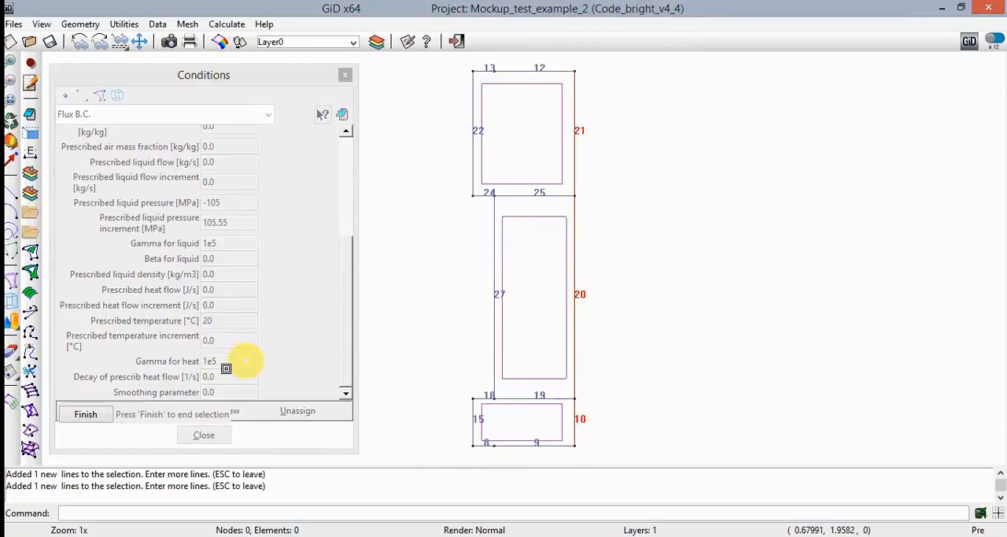
click(104, 415)
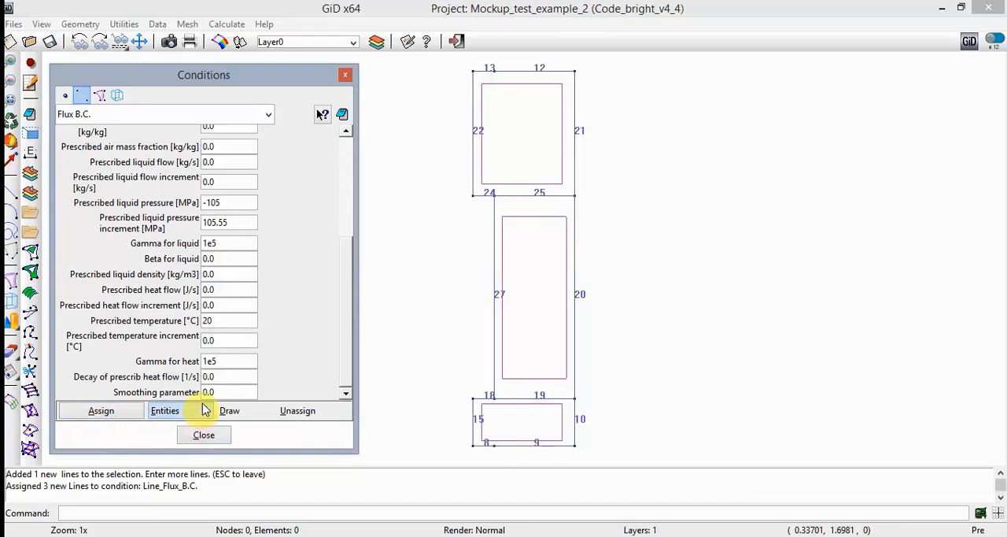
- Define the surface condition Initial unknowns with a liquid pressure Pl of -105 MPa and a temperature of 20 °C
click(103, 96)
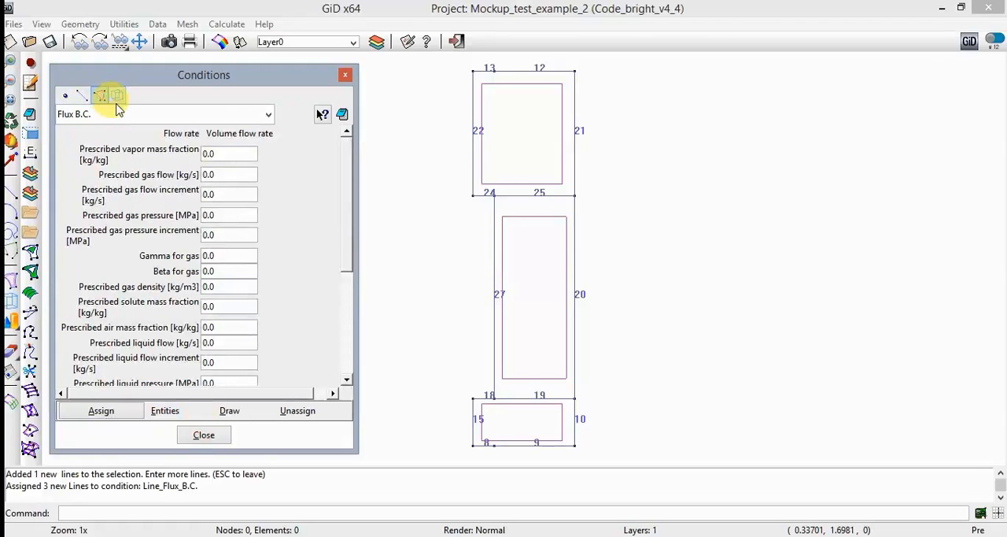
click(236, 118)
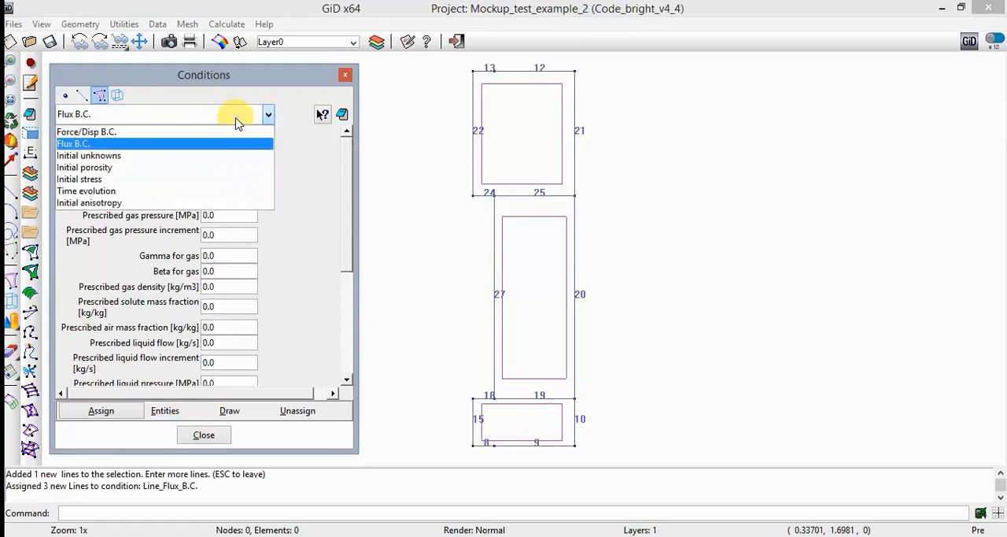
click(205, 157)
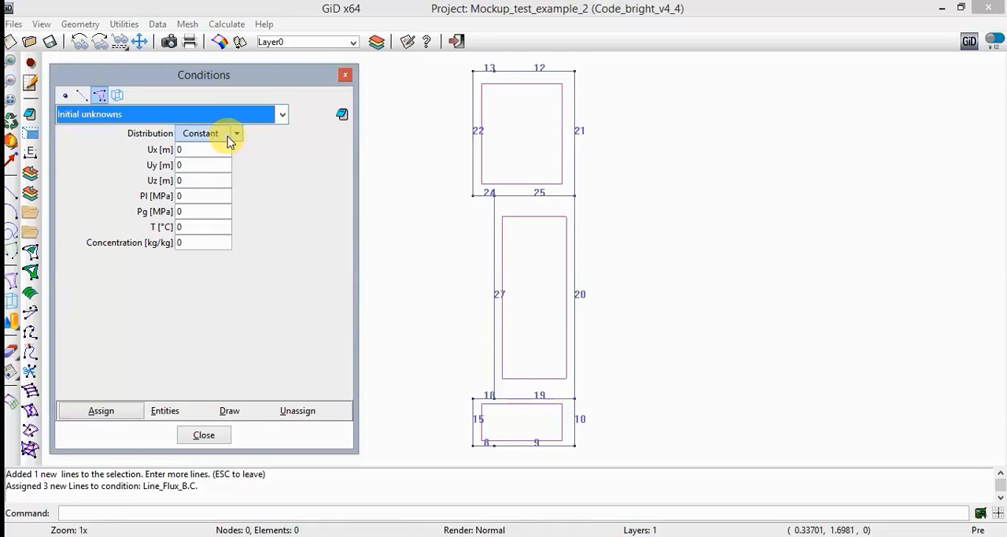
click(201, 198)
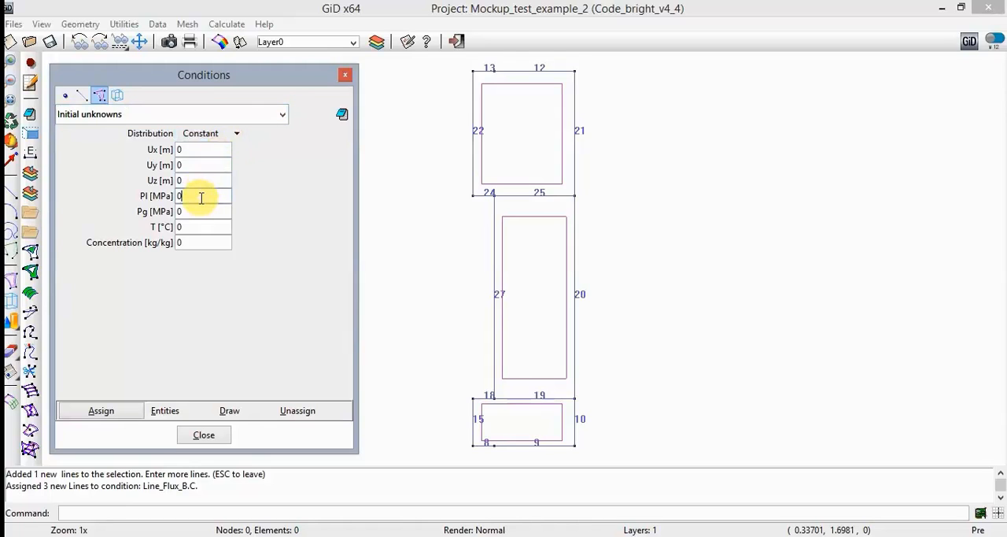
key(BackSpace)
text(-105)
key(Tab)
key(Tab)
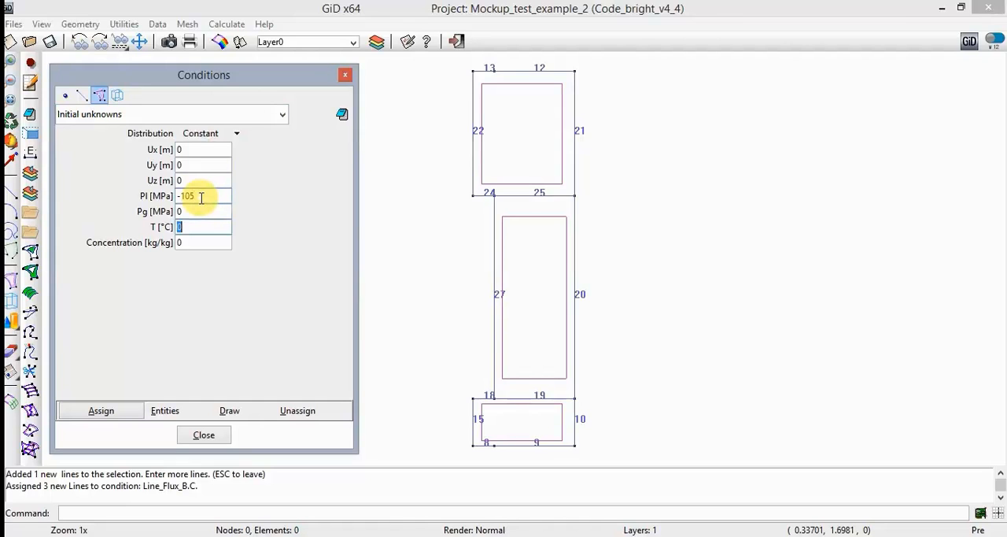
text(20)
- Assign the Initial unknowns condition to all three surfaces of the model
click(107, 411)
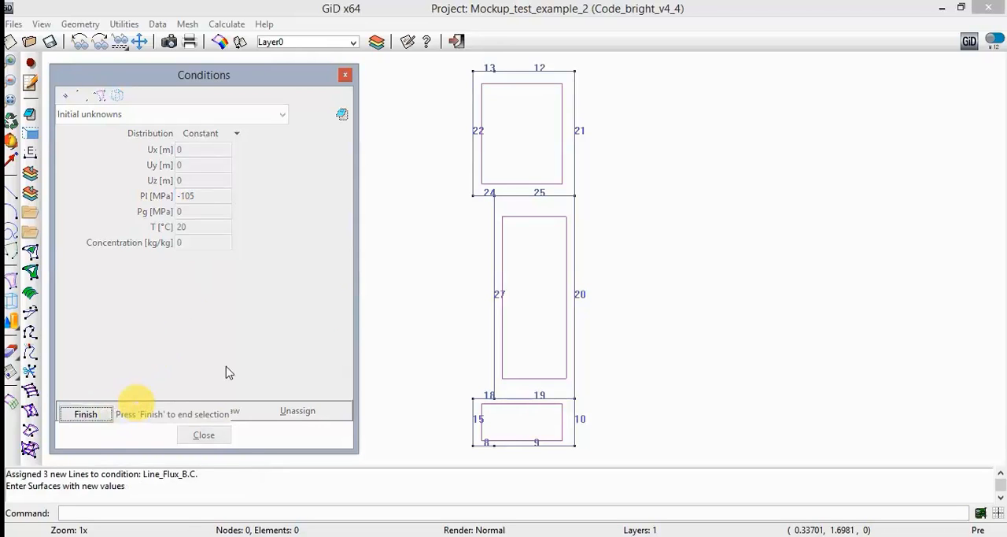
click(520, 185)
click(524, 228)
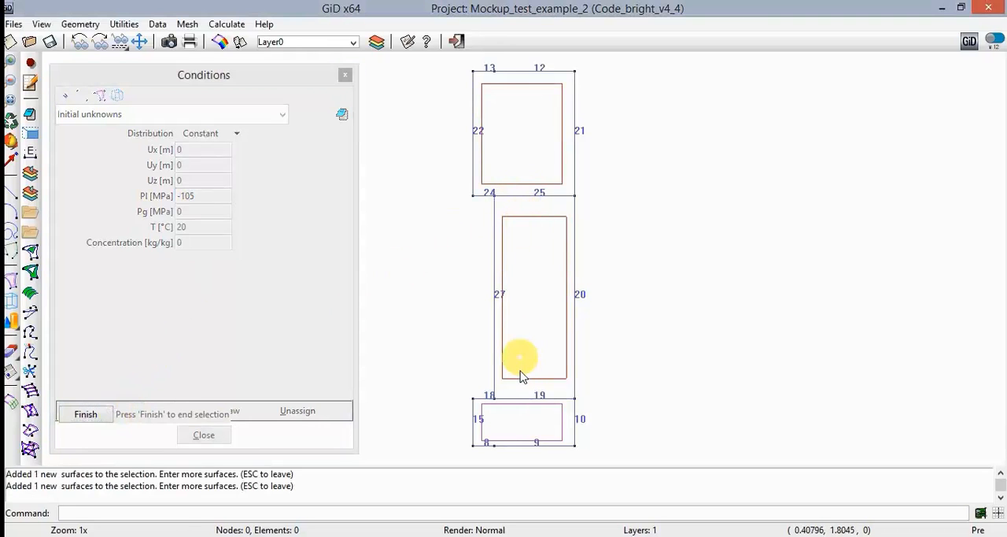
click(508, 408)
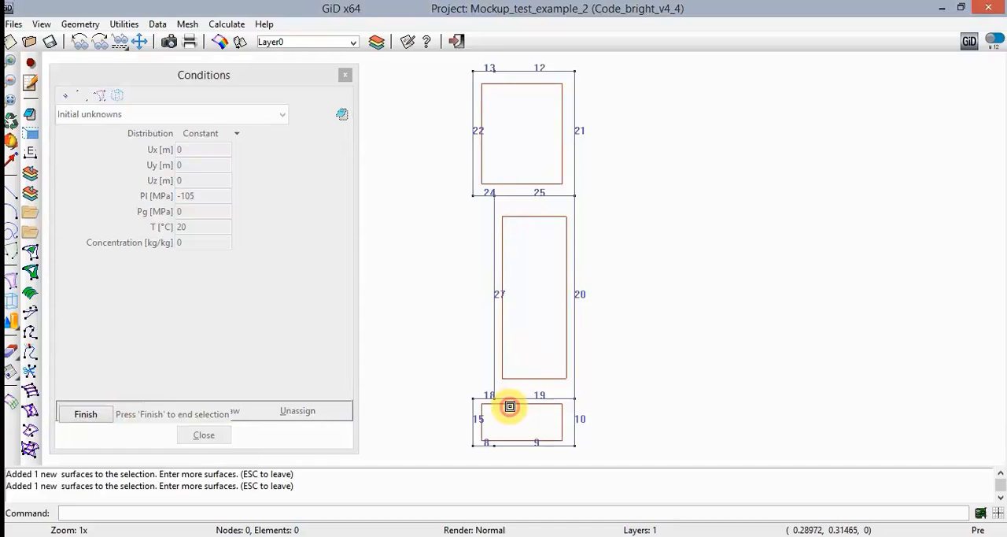
click(92, 416)
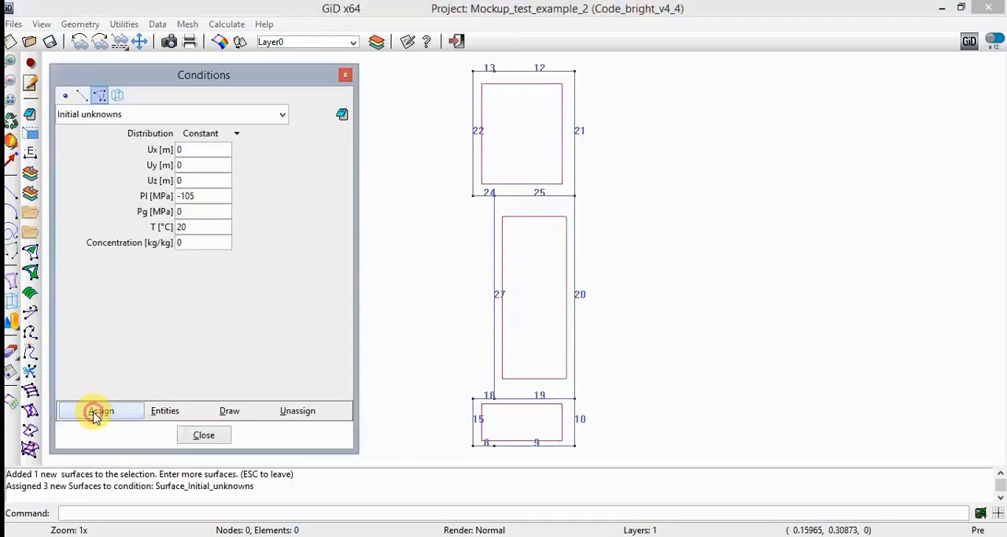
- Define the surface condition Initial stress with X, Y and Z stress each set to -0.11
click(199, 117)
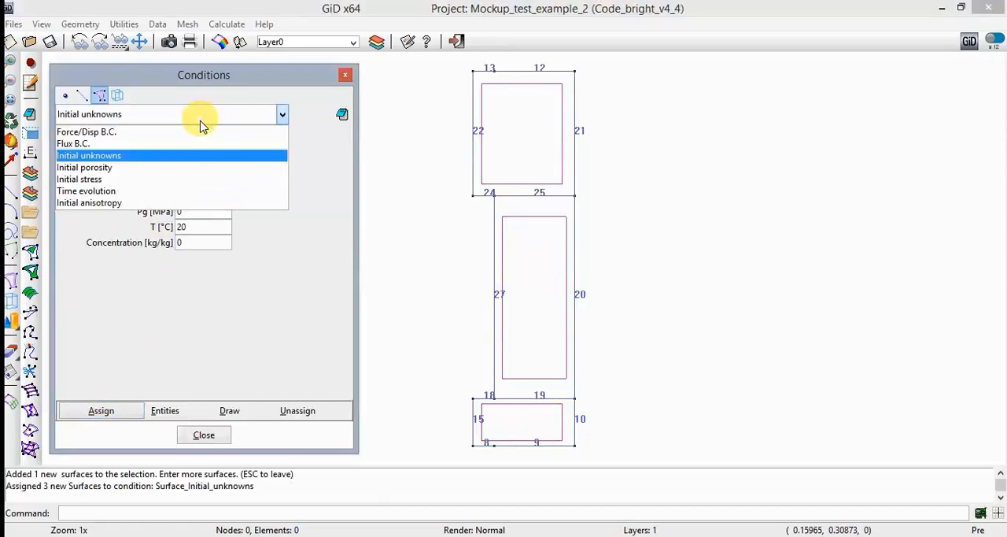
click(180, 181)
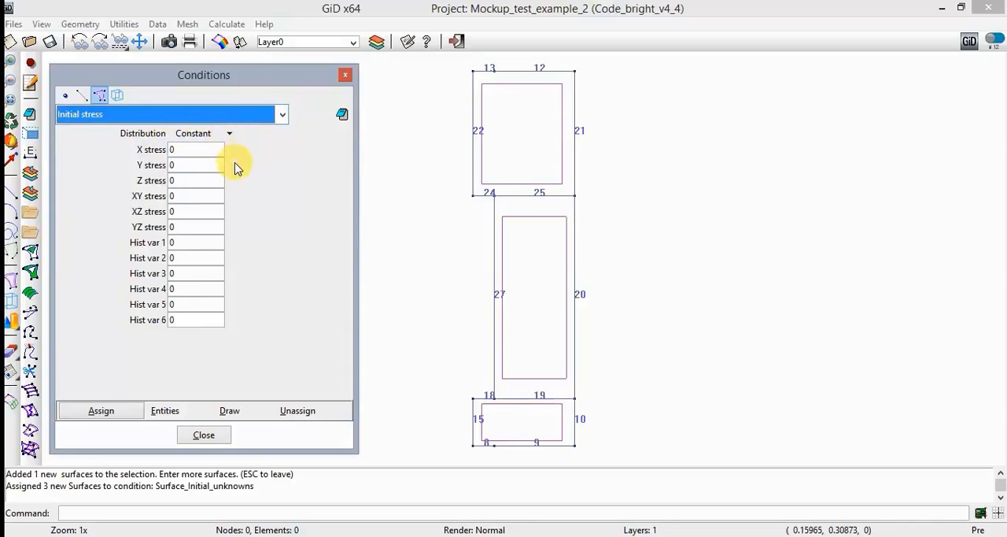
double_click(198, 148)
text(-0.11)
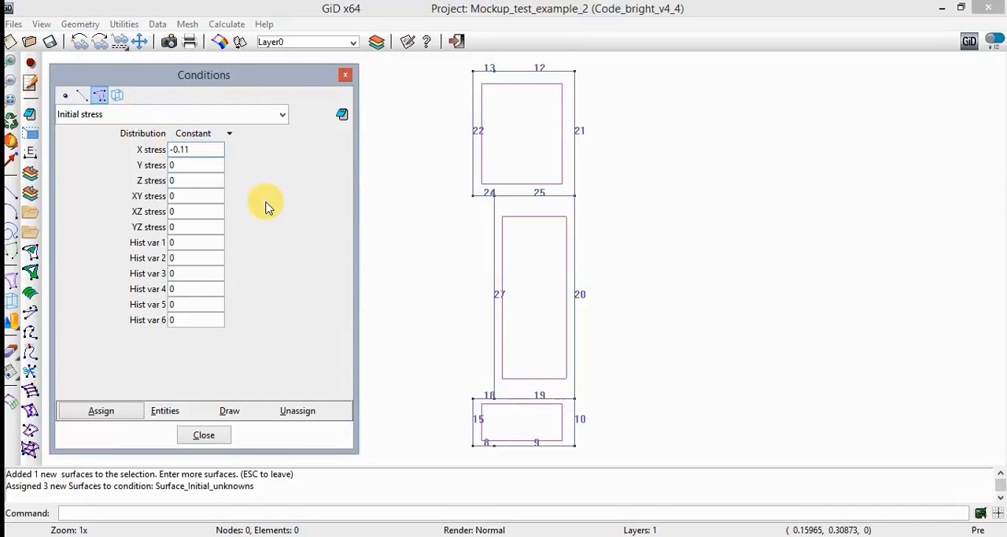
key(Tab)
text(-0.11)
key(Tab)
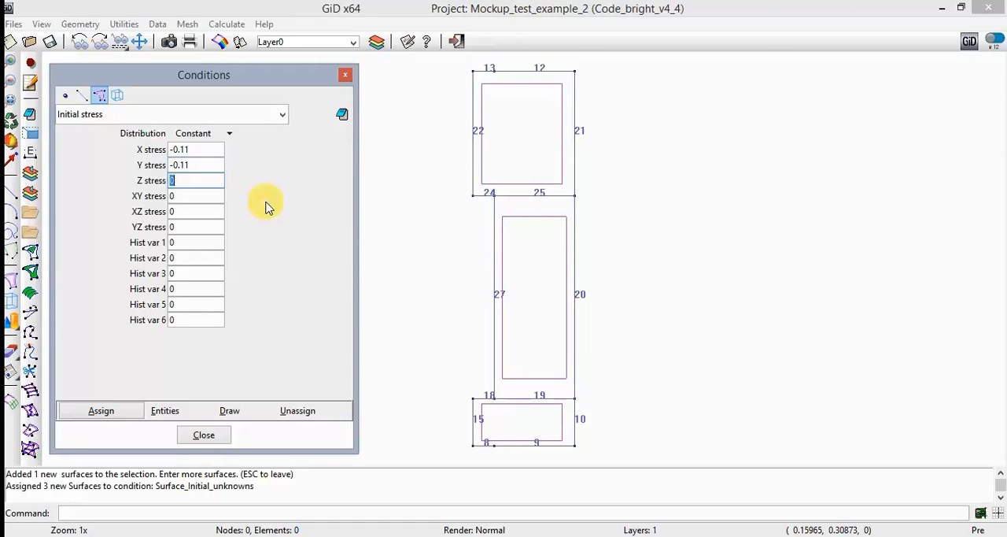
text(-0.11)
- Assign the Initial stress condition to all three surfaces of the model
click(132, 415)
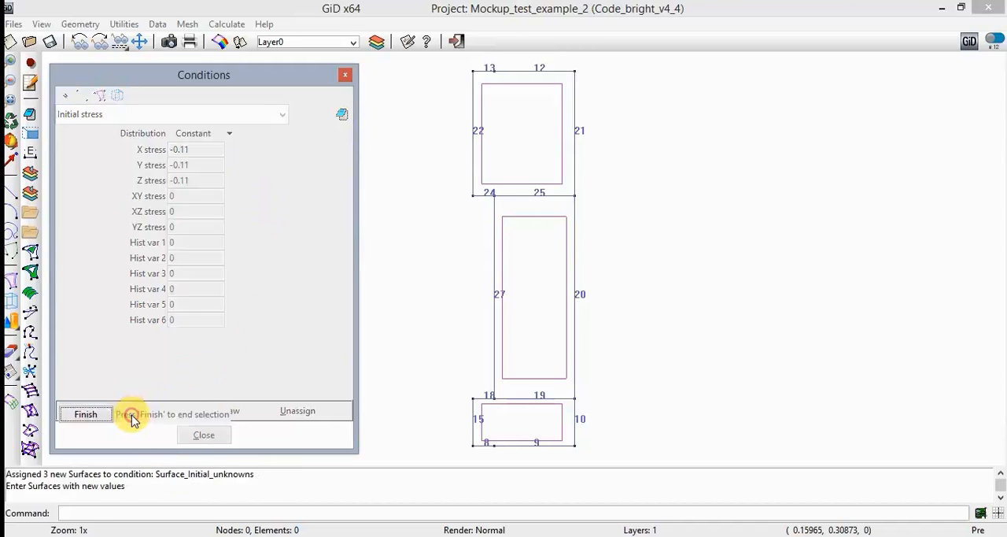
click(529, 181)
click(533, 215)
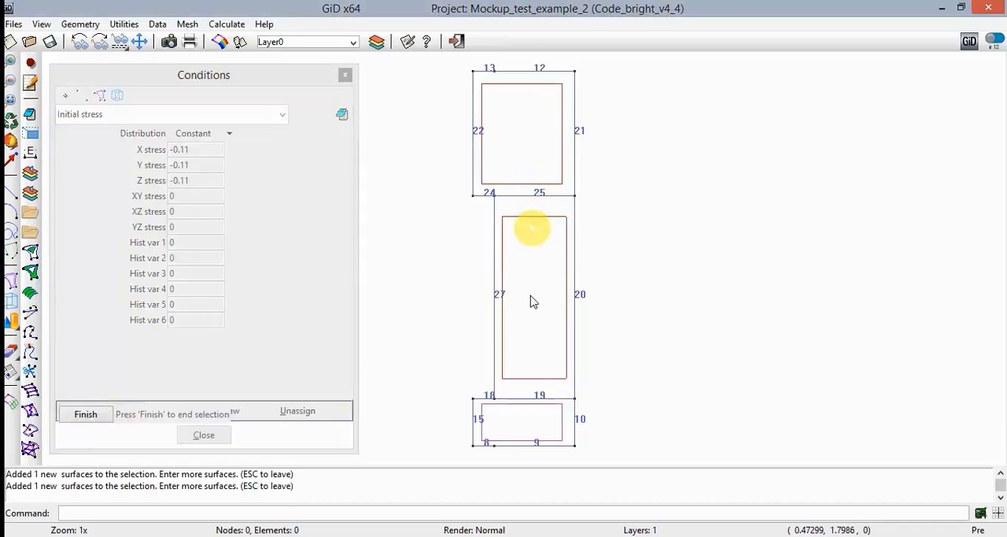
click(506, 406)
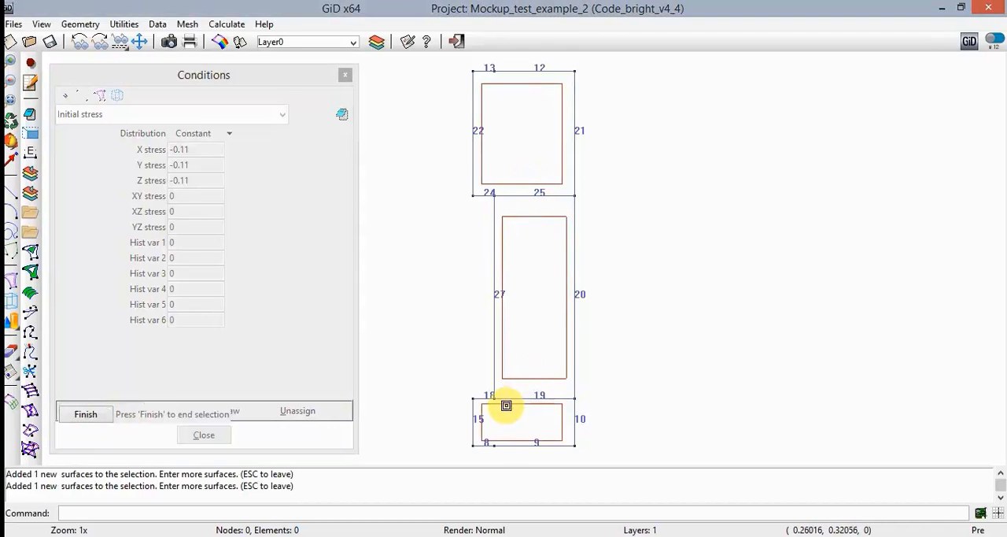
click(86, 415)
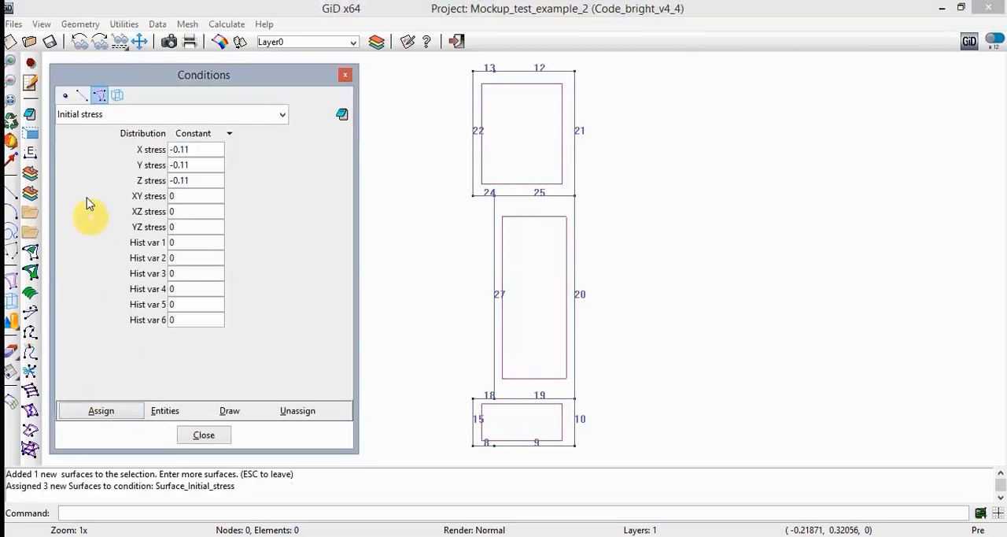
- Define the surface condition Initial porosity with a porosity of 0.4
click(273, 118)
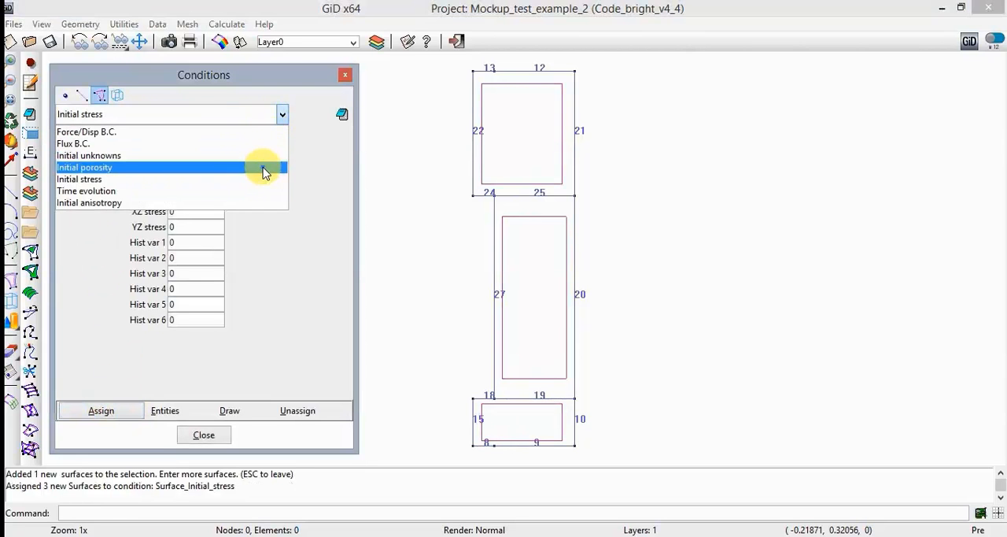
click(265, 167)
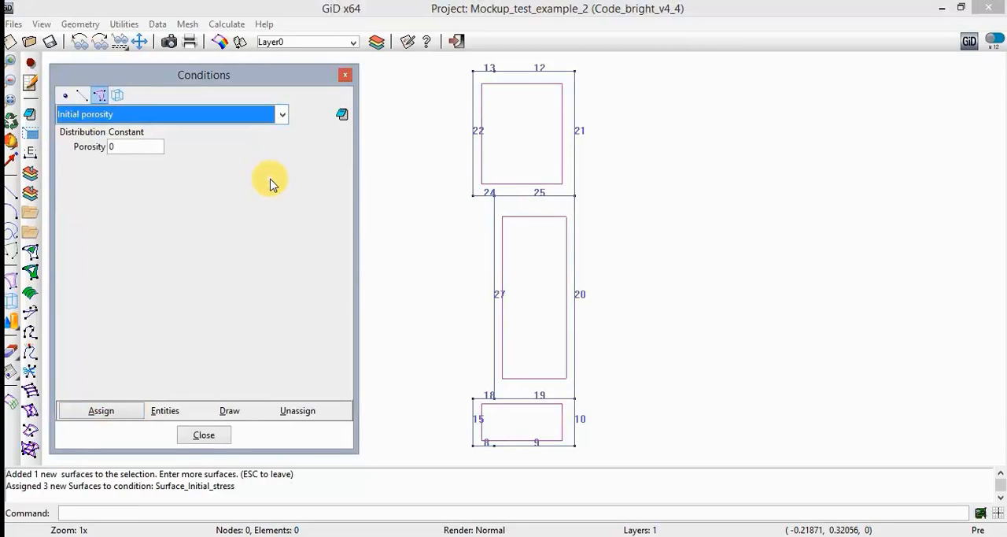
click(146, 147)
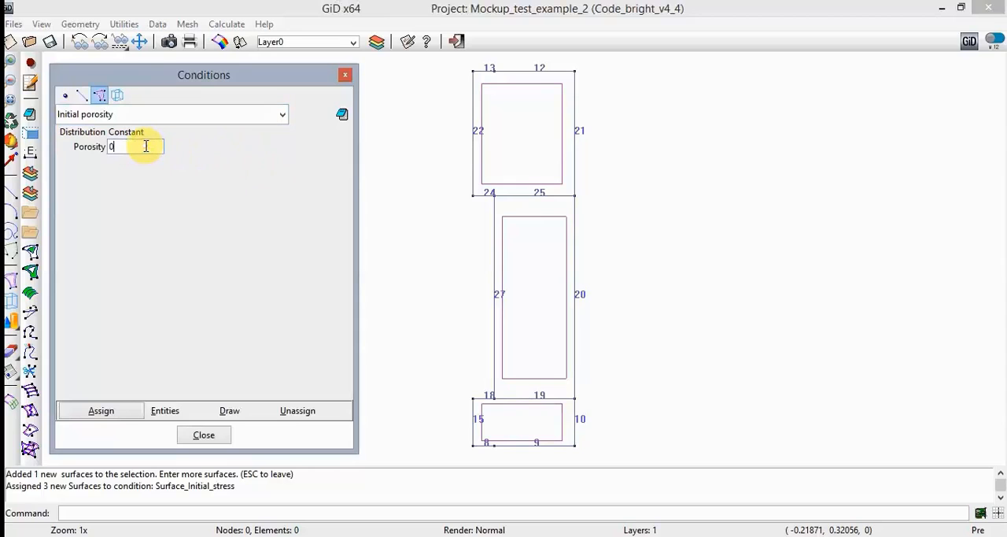
text(.4)
- Assign the Initial porosity condition to all three surfaces of the model
click(105, 412)
click(517, 184)
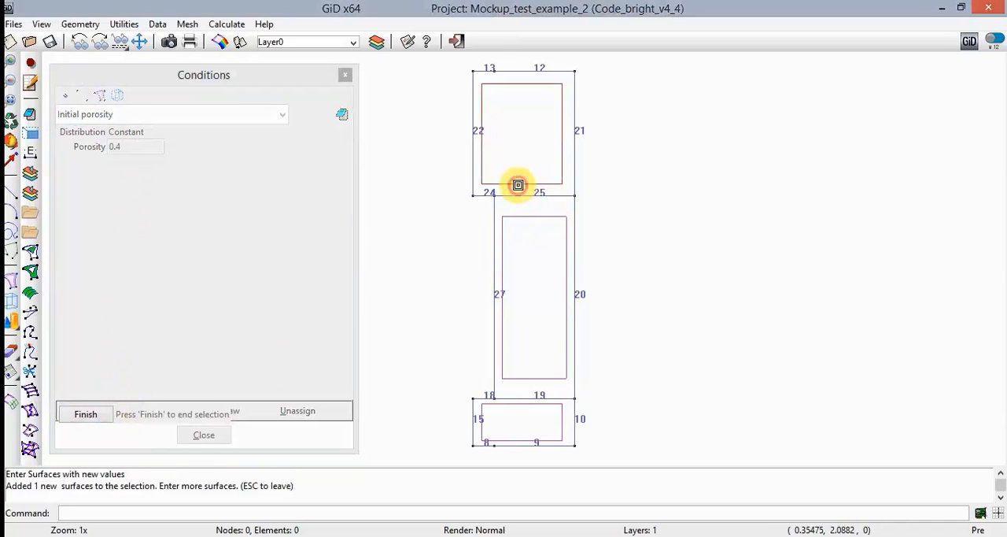
click(521, 263)
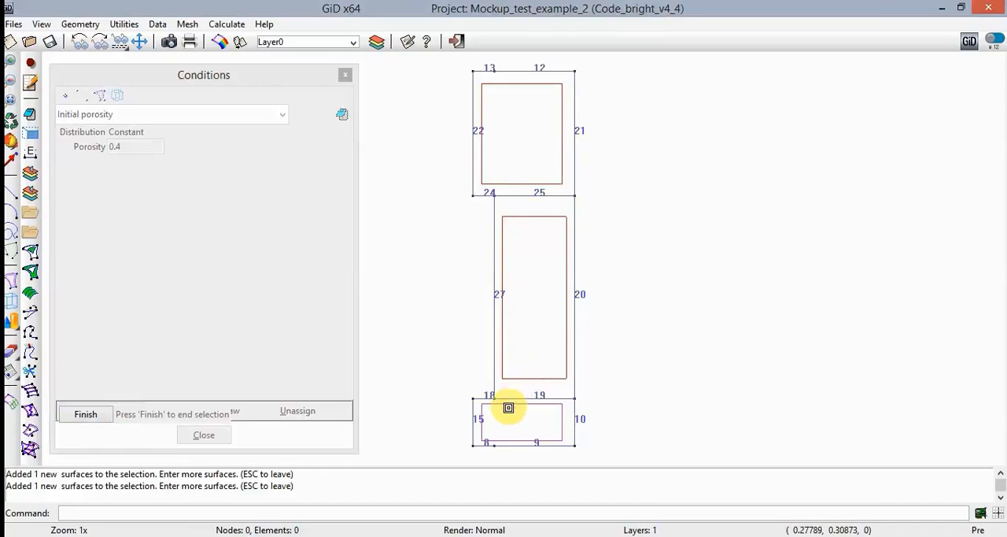
click(504, 404)
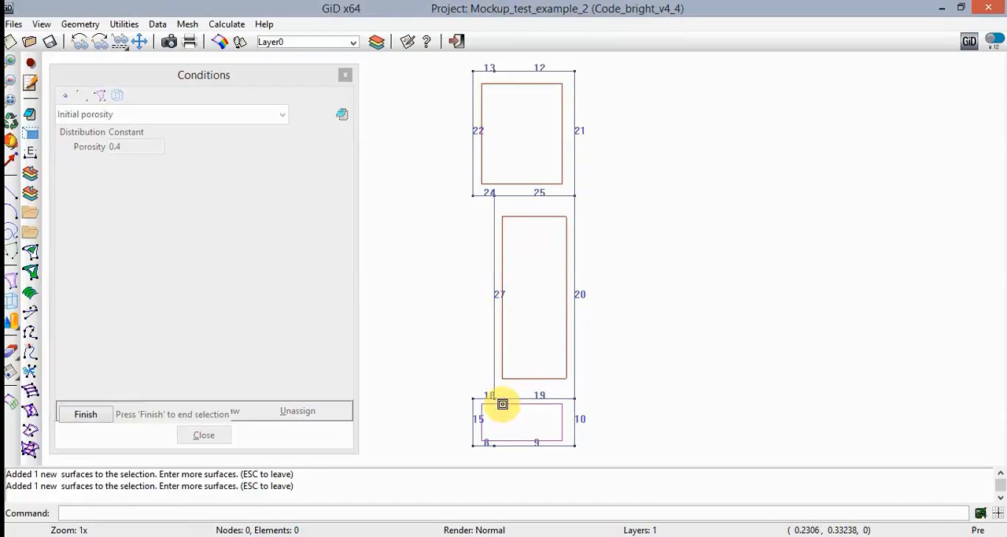
click(108, 416)
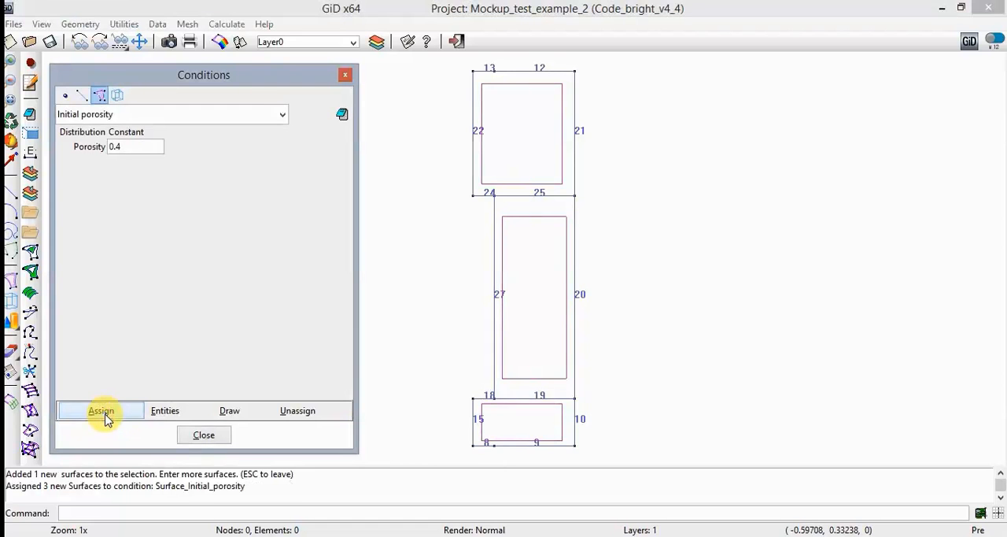
- Review the full list of assigned conditions for all entities, close the conditions and save the project
click(171, 411)
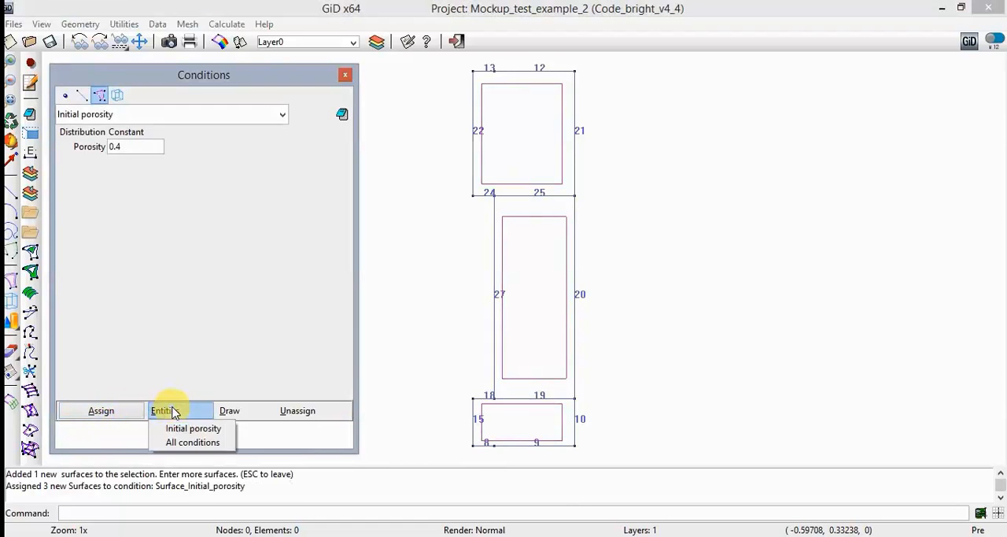
click(194, 442)
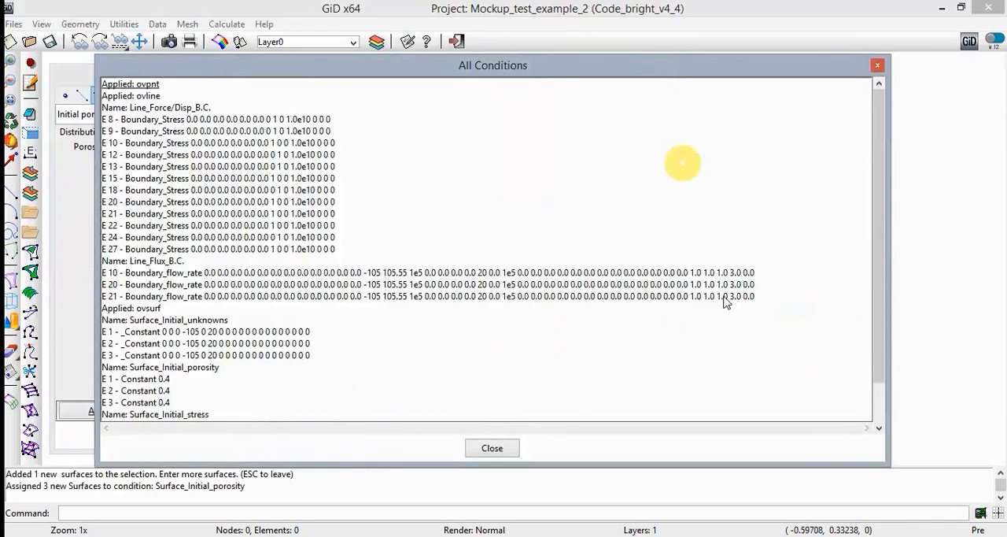
drag(842, 467, 839, 516)
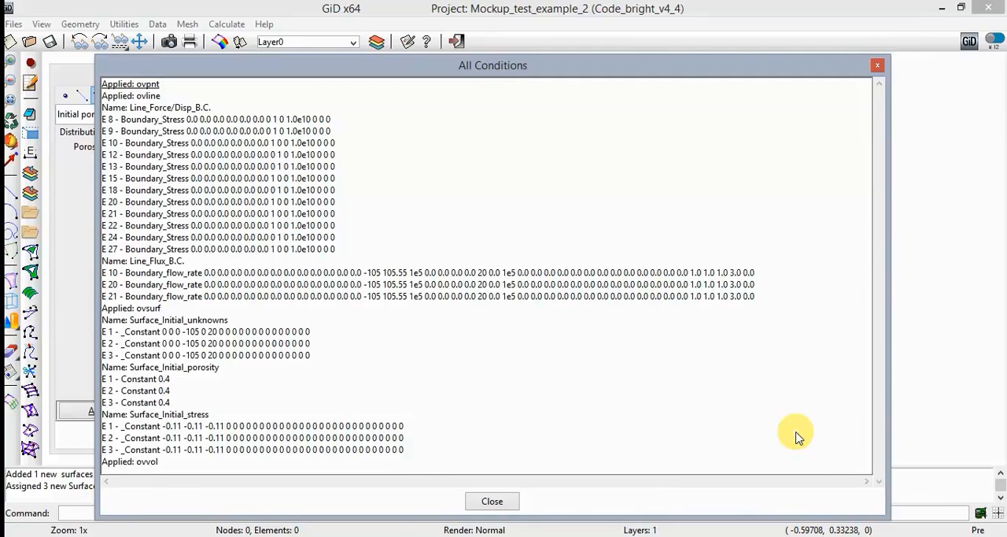
click(511, 502)
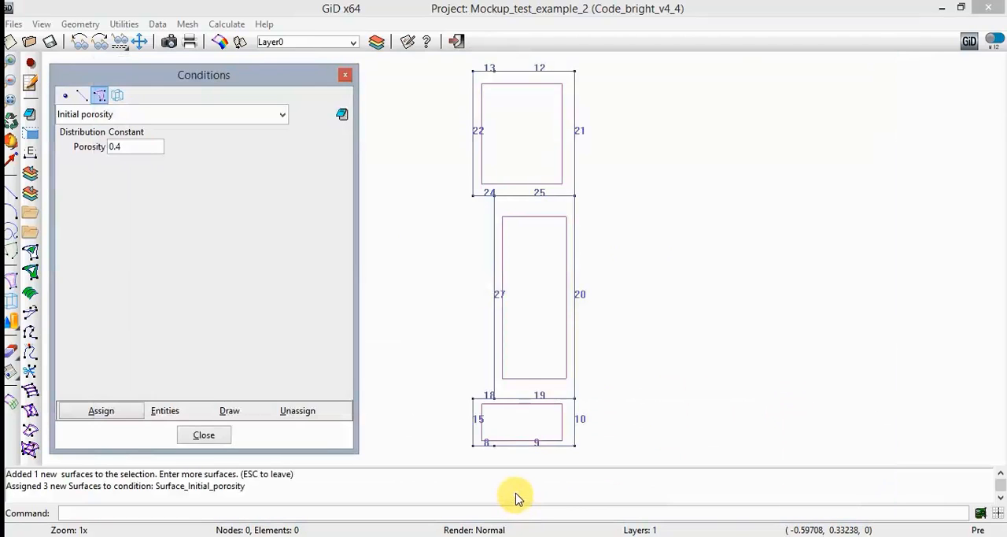
click(206, 435)
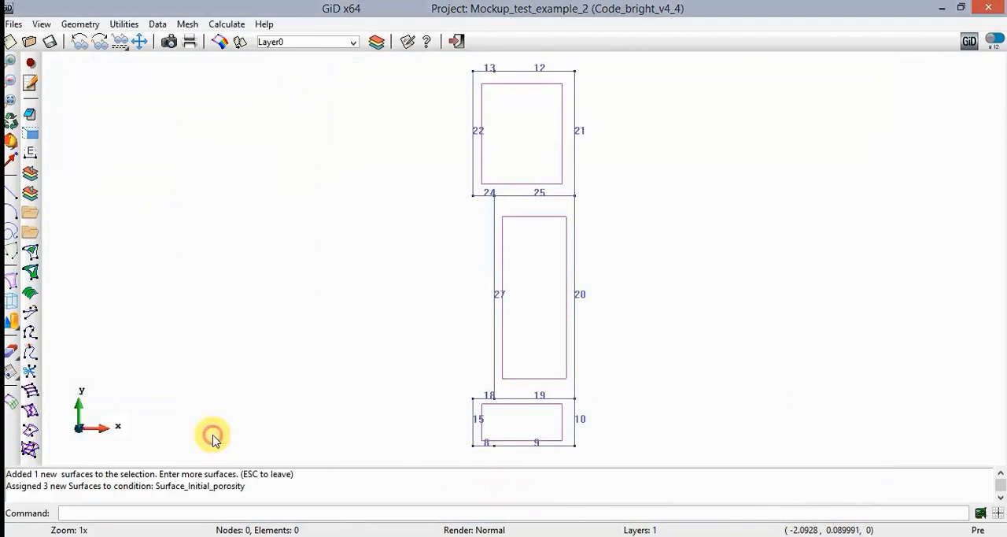
click(50, 42)
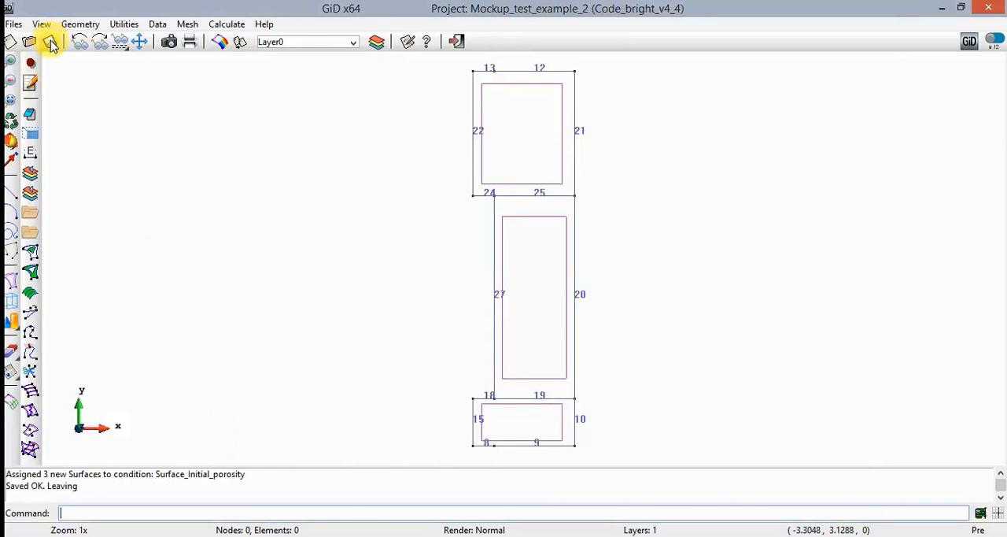
- Set interval 1's initial time to -10 days and its initial time step to 1e-5 in the interval data
click(159, 25)
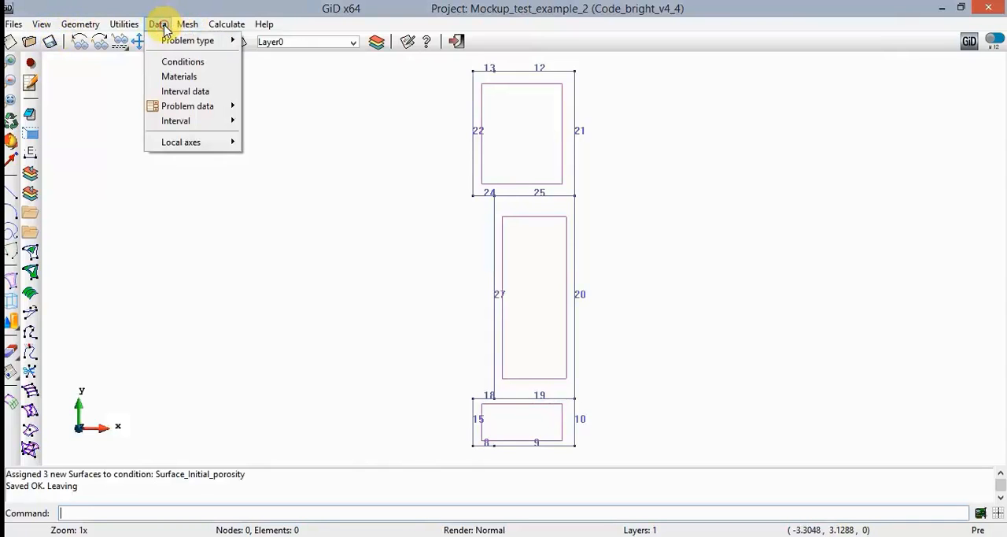
click(197, 92)
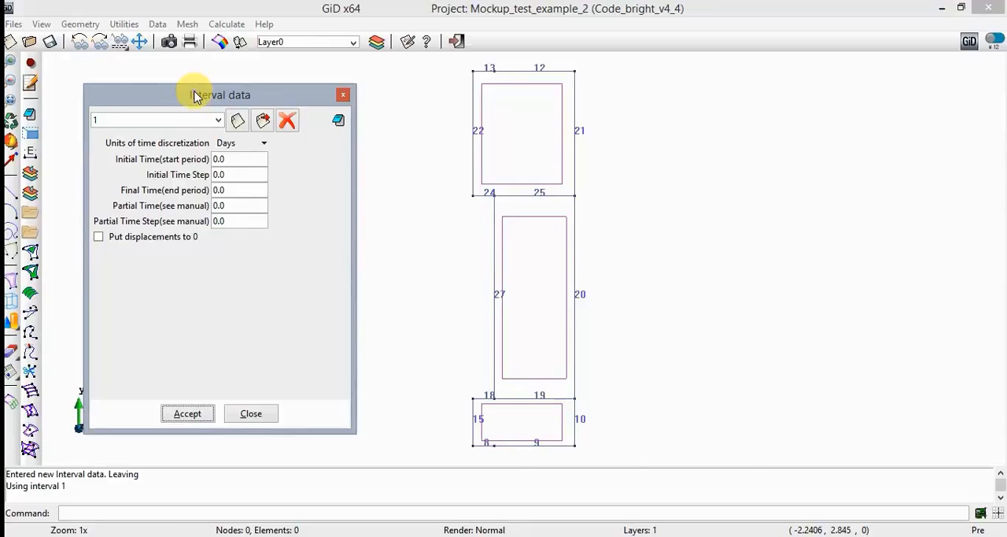
click(232, 159)
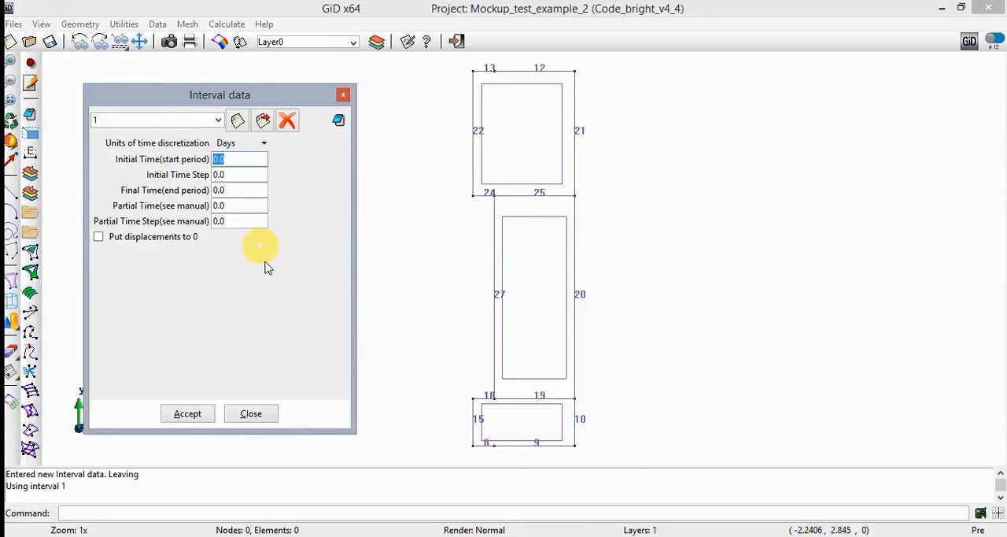
text(-10)
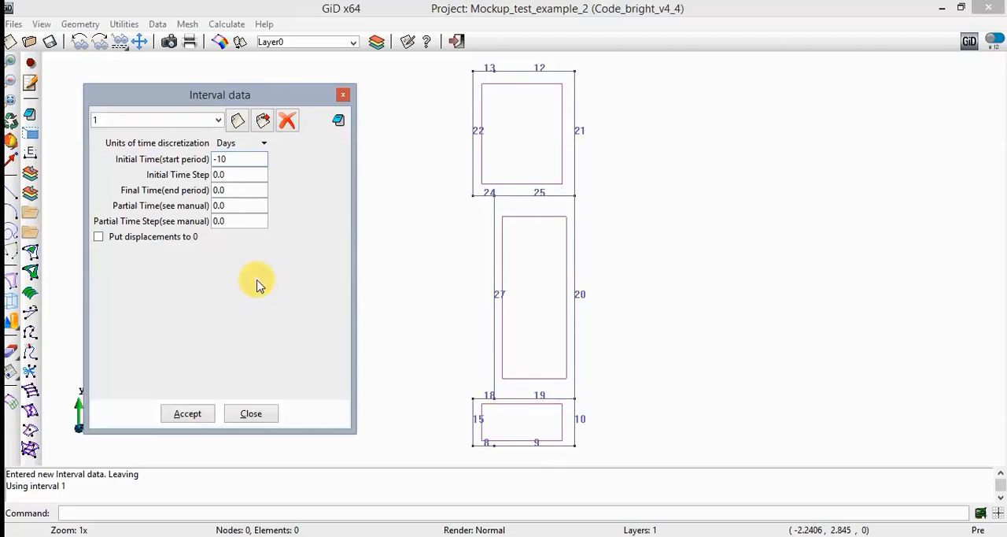
key(Tab)
text(1e-5)
key(Tab)
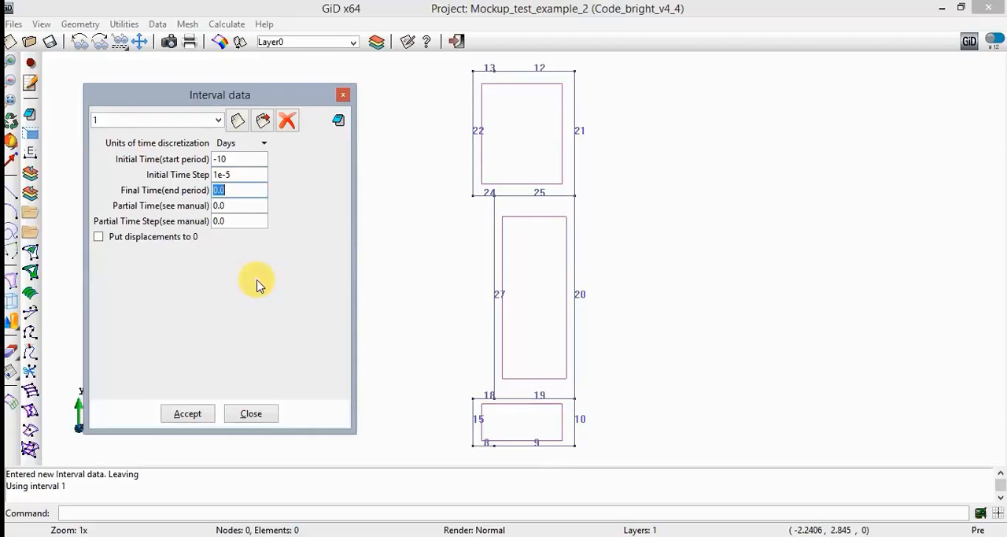
- Set interval 1's final time to 0, partial time to -9 and partial time step to 1e-2, and accept the data
text(0)
key(Tab)
text(-9)
key(Tab)
text(1e)
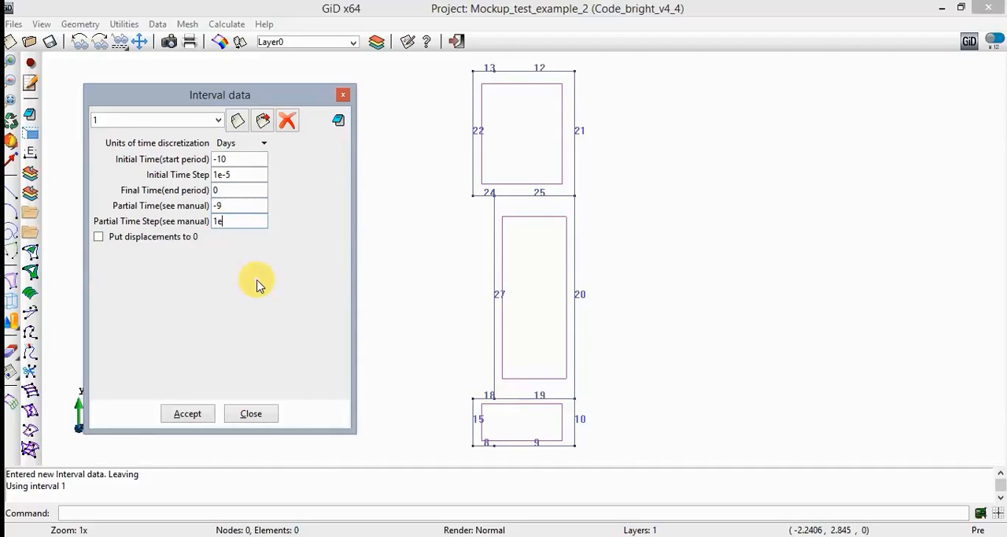
text(-2)
click(195, 414)
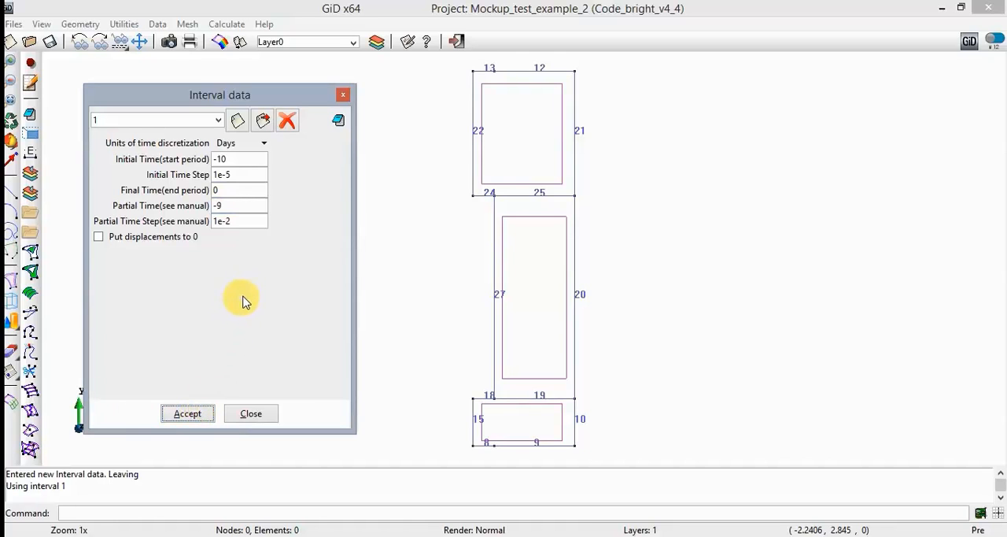
- Append interval 2 with the conditions' entities copied from interval 1, using initial time 0 and initial time step 1.0e-5
click(238, 122)
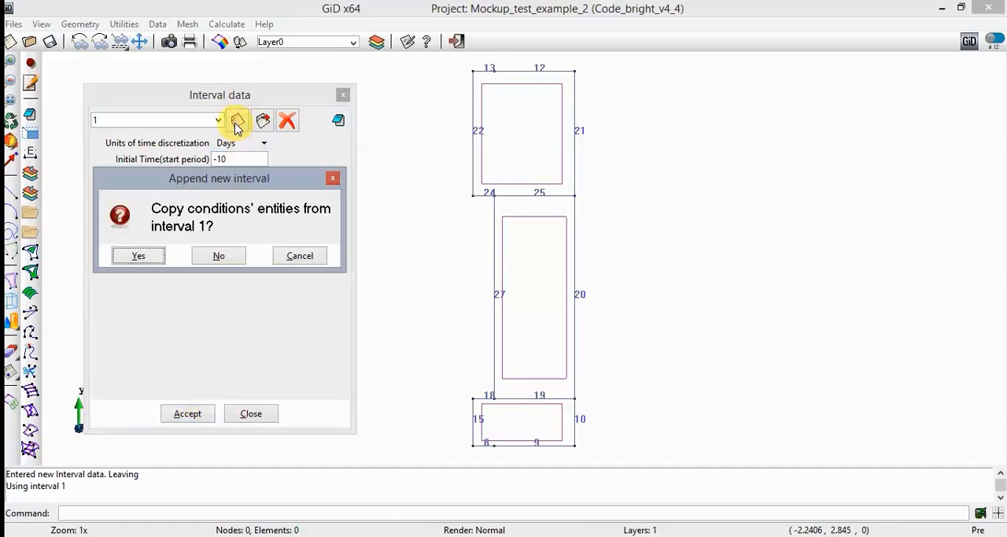
click(140, 255)
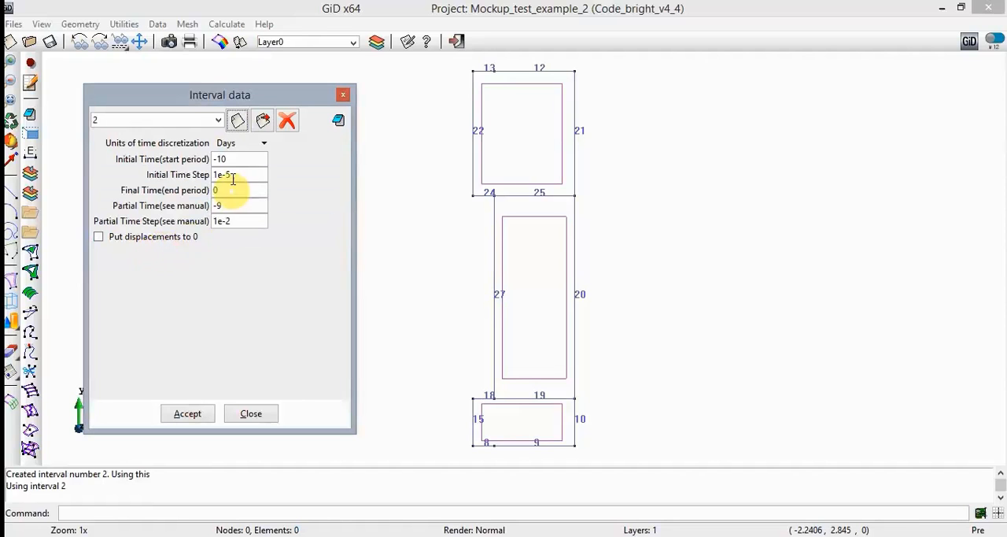
drag(232, 160, 210, 159)
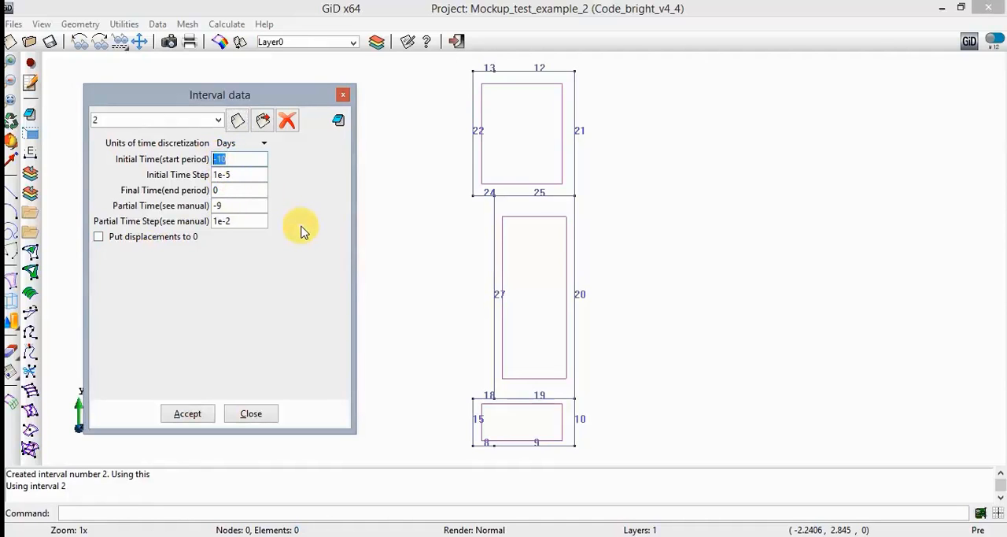
text(0)
key(Tab)
text(1.)
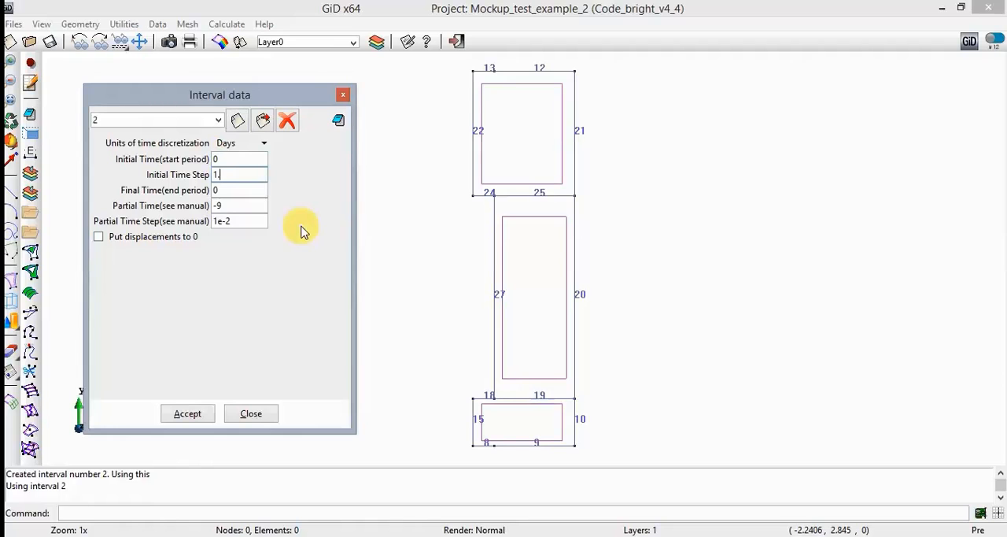
text(0e5)
key(BackSpace)
text(-5)
key(Tab)
- Set interval 2's final time to 6 and partial time to 1, and accept the interval data
text(6)
key(Tab)
text(1)
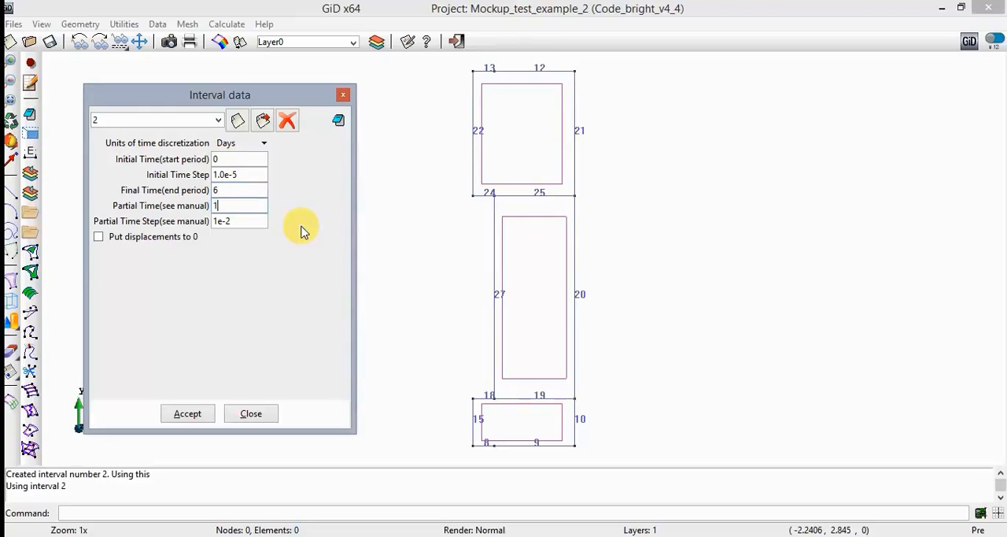
key(Tab)
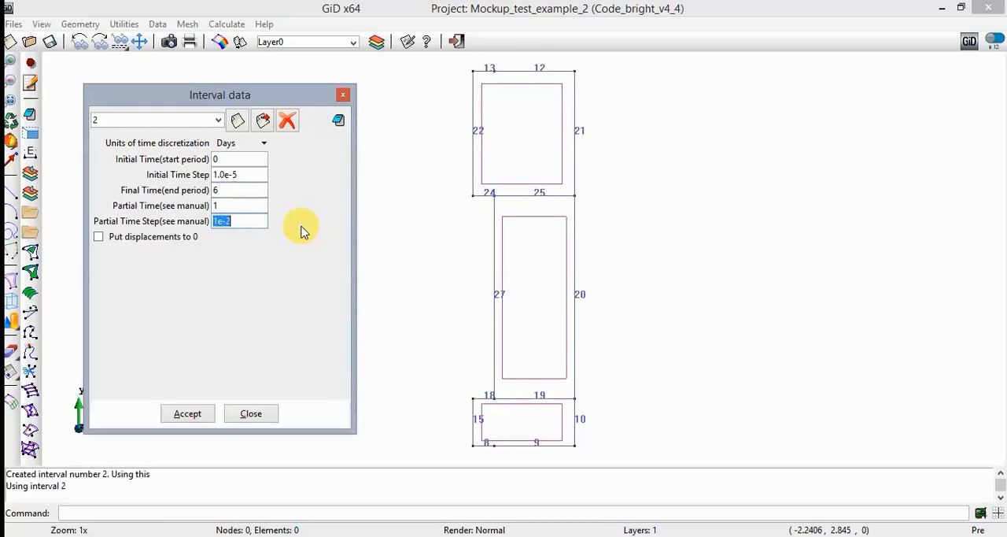
key(Tab)
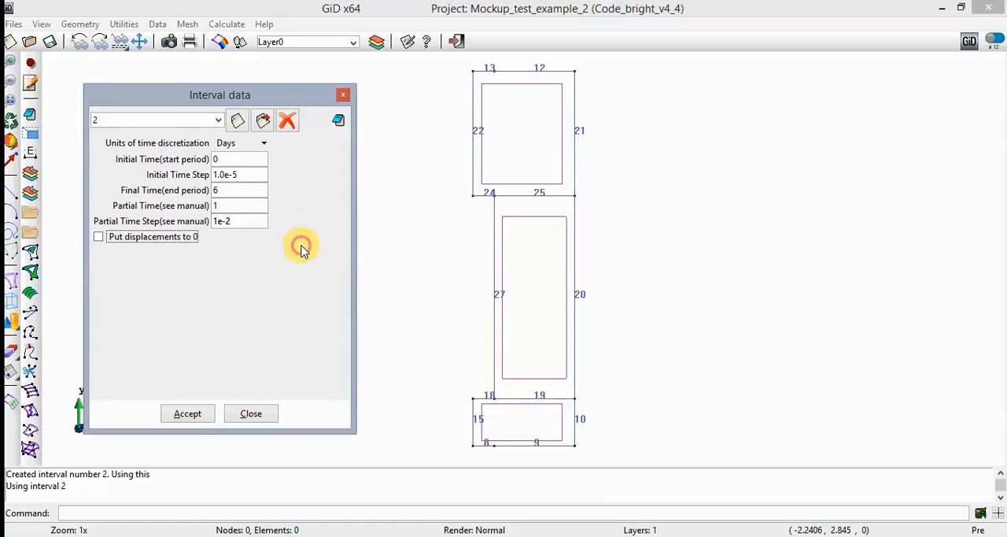
click(195, 414)
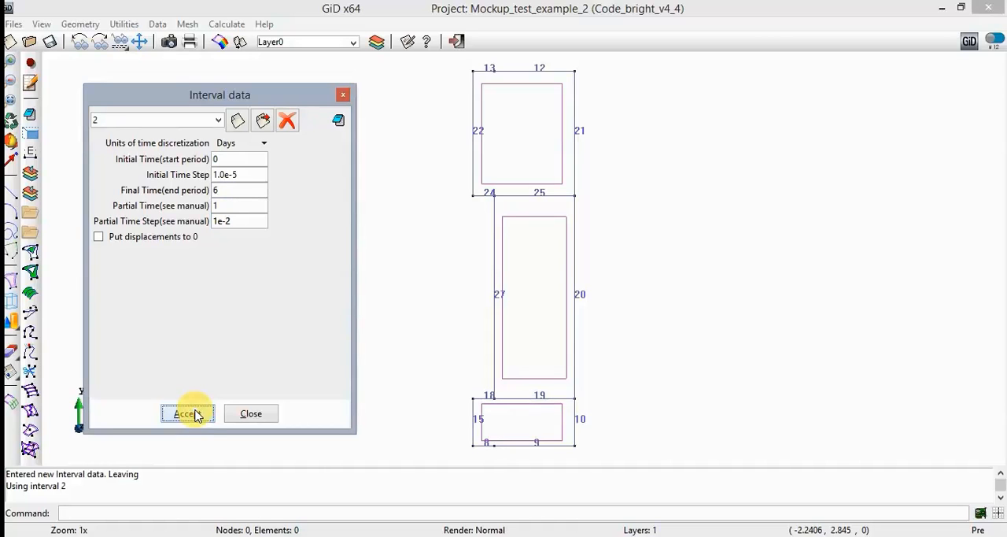
- Define the line Flux B.C. condition for interval 2 with a prescribed heat flow of 130 J/s
click(339, 121)
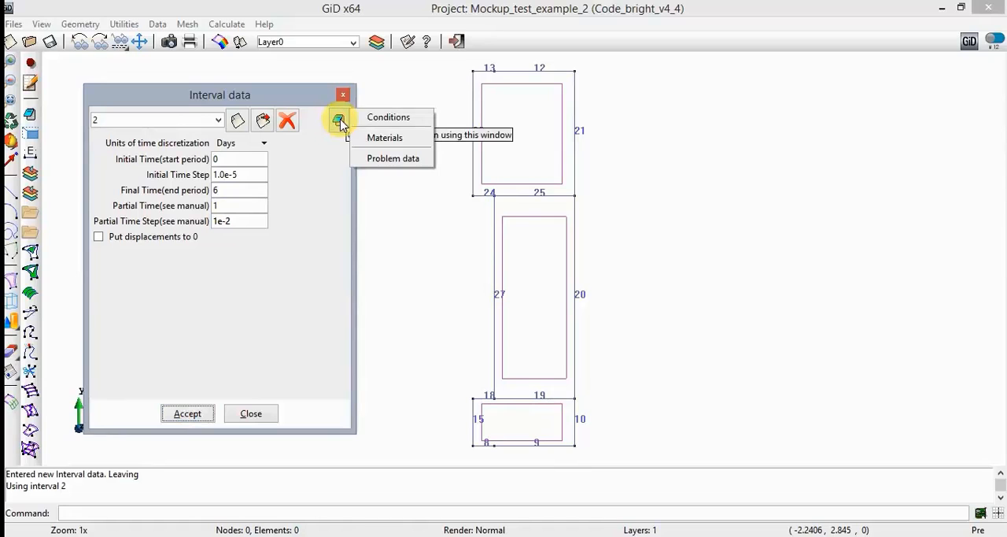
click(415, 120)
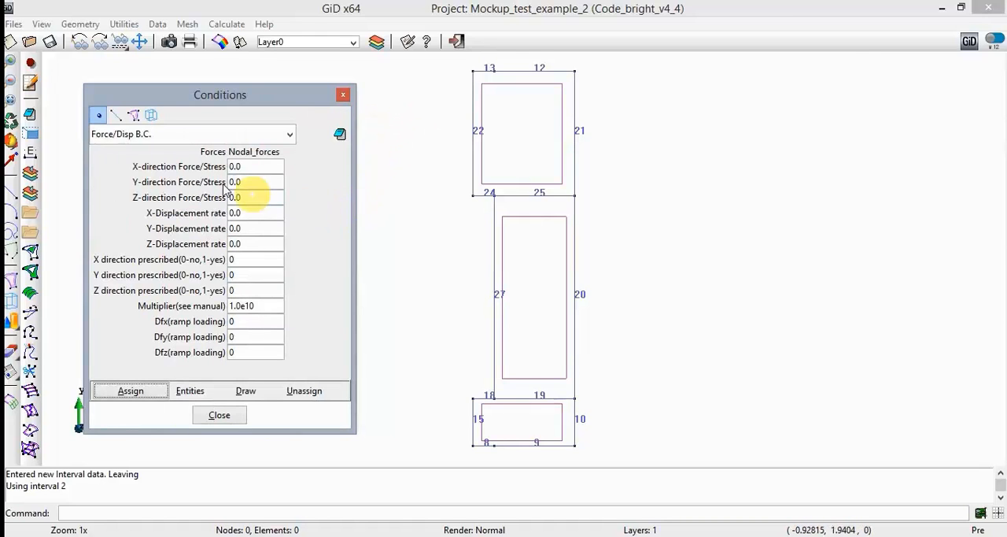
click(117, 115)
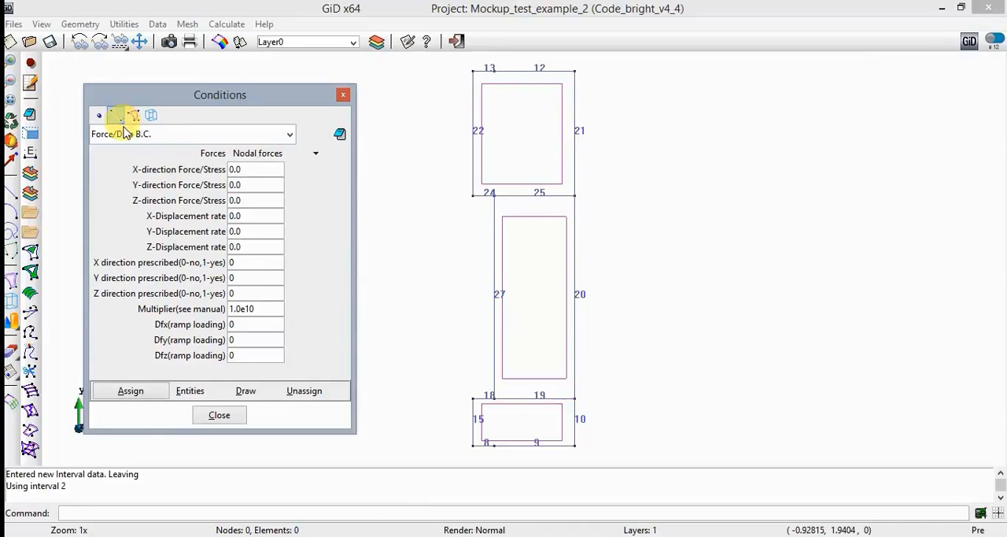
click(124, 133)
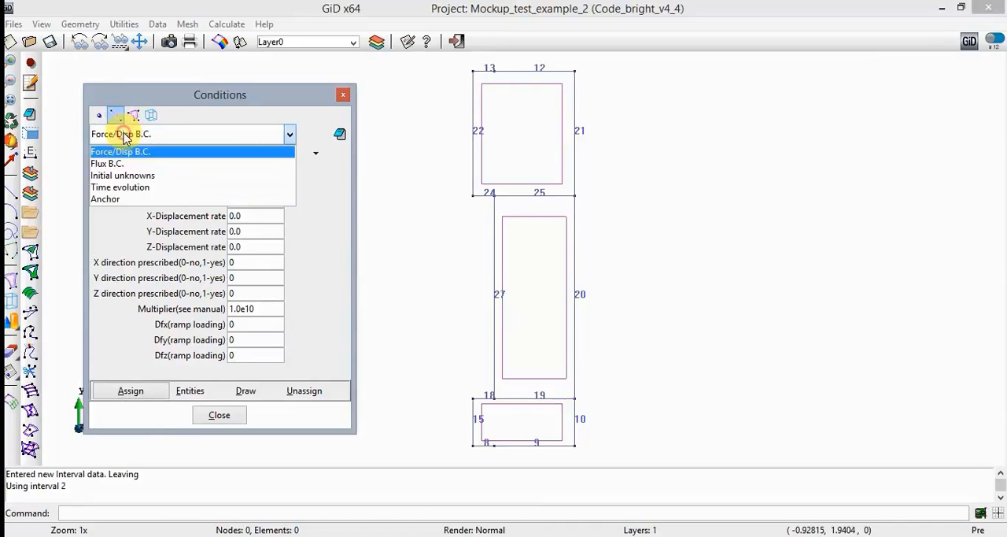
click(167, 163)
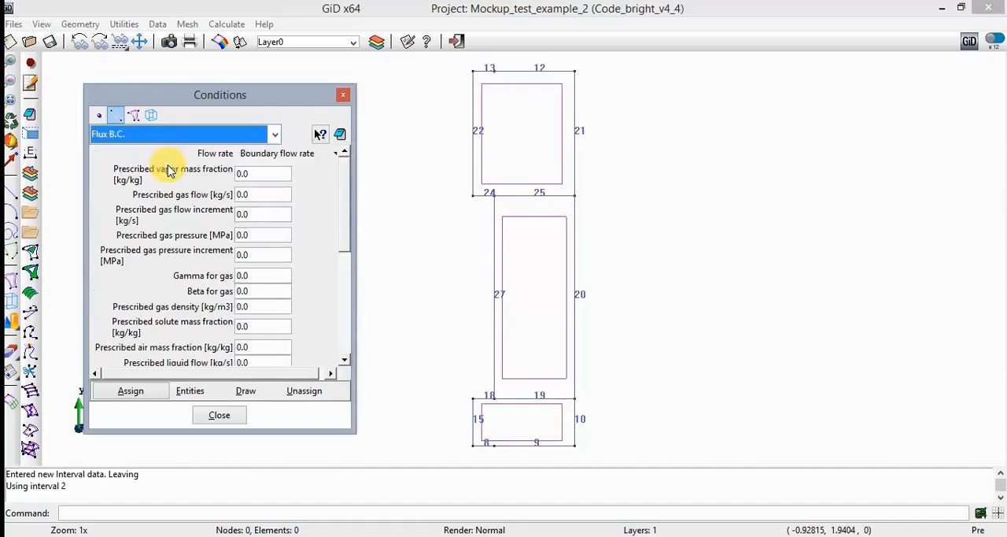
drag(340, 218, 343, 323)
click(260, 270)
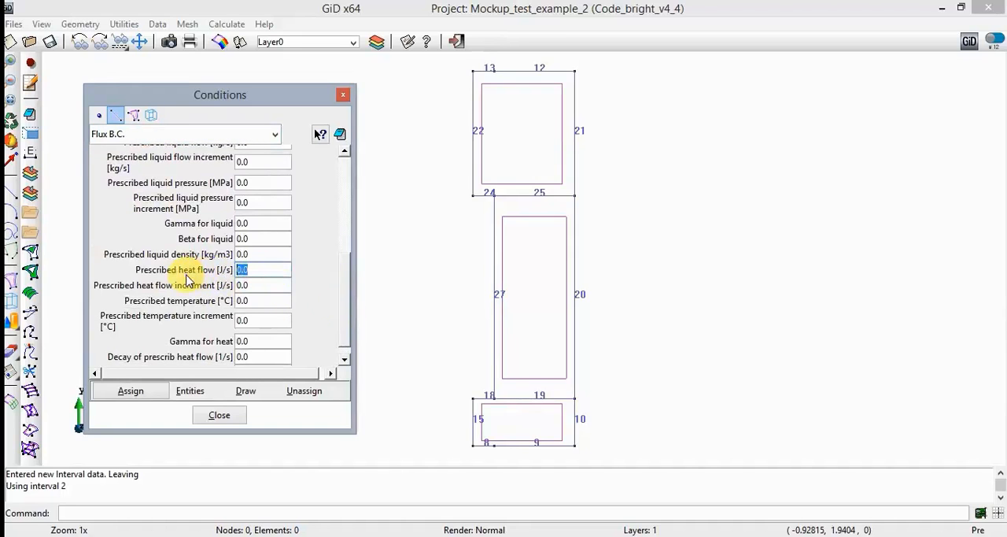
text(130)
- Assign the 130 J/s heat flow condition to lines 24, 27 and 18 for interval 2
click(131, 391)
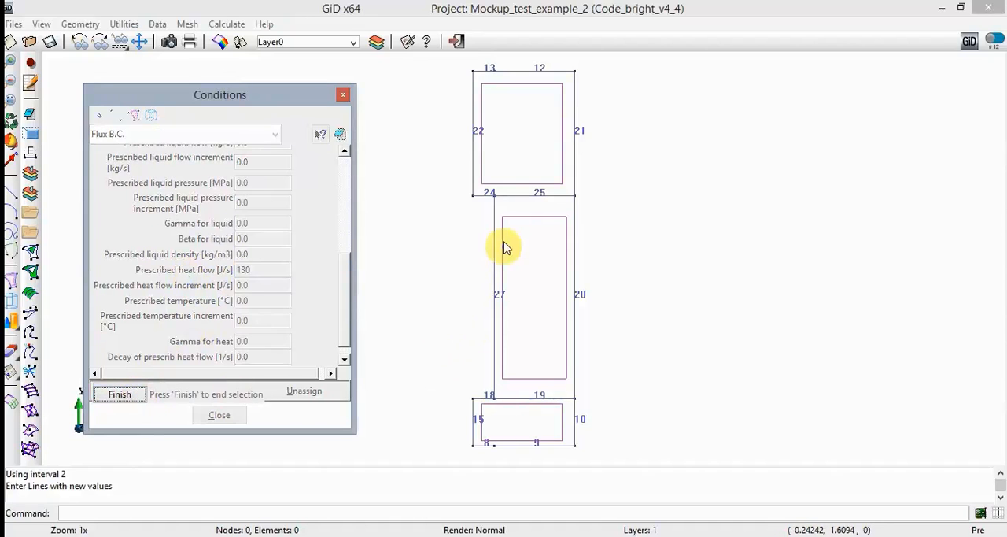
click(483, 194)
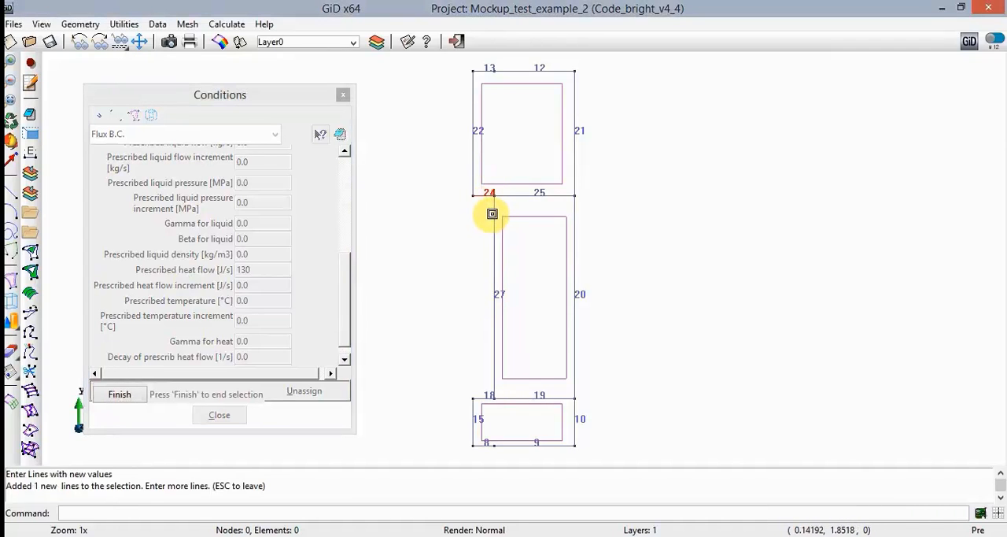
click(497, 295)
click(485, 399)
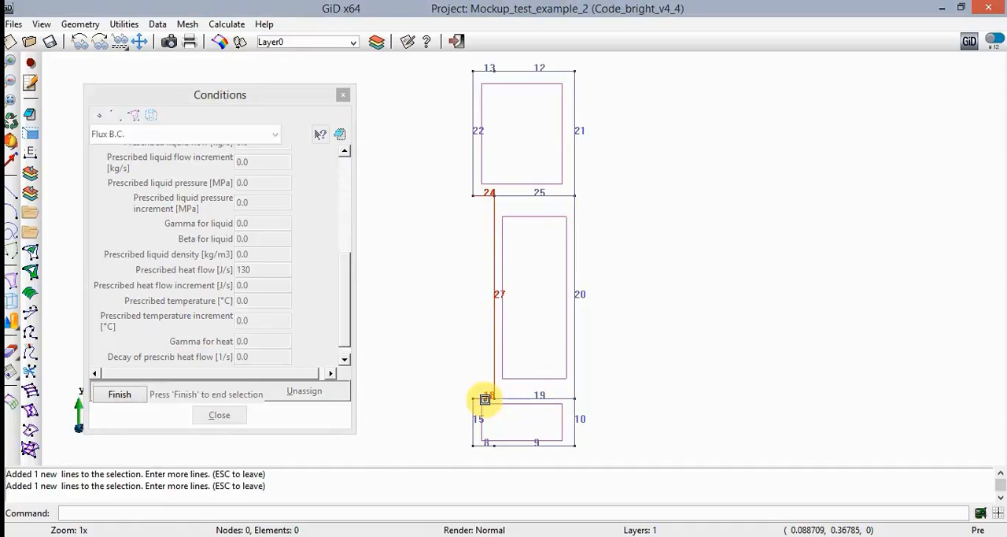
click(137, 395)
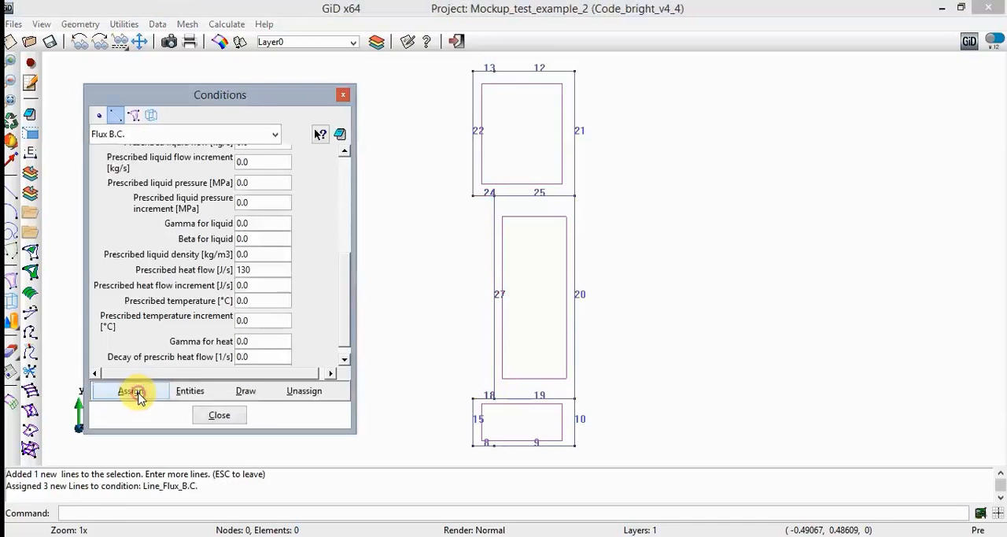
- Set the line Flux B.C. prescribed heat flow to 0, prescribed liquid pressure to 0.55 MPa and gamma for liquid to 1e5
double_click(265, 269)
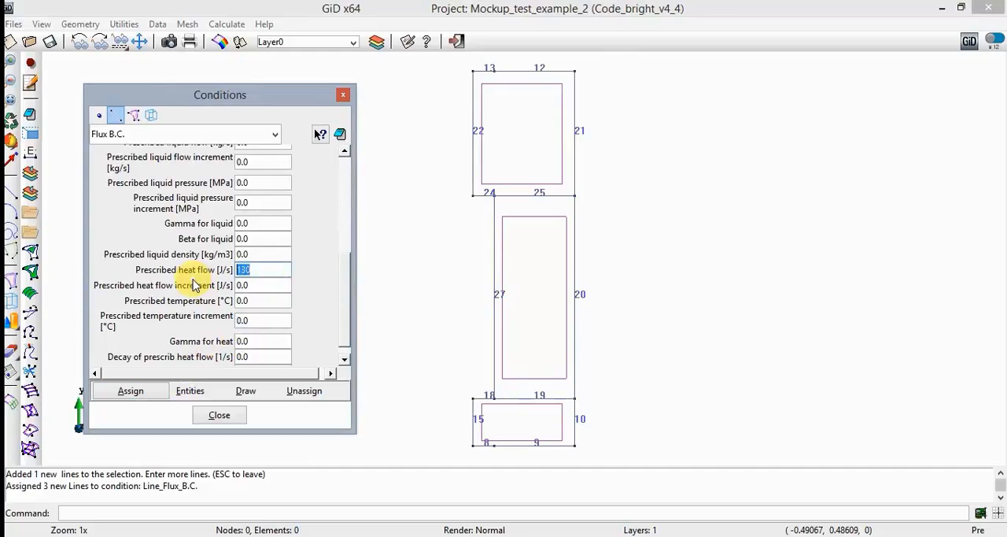
text(0)
click(346, 327)
drag(347, 327, 337, 261)
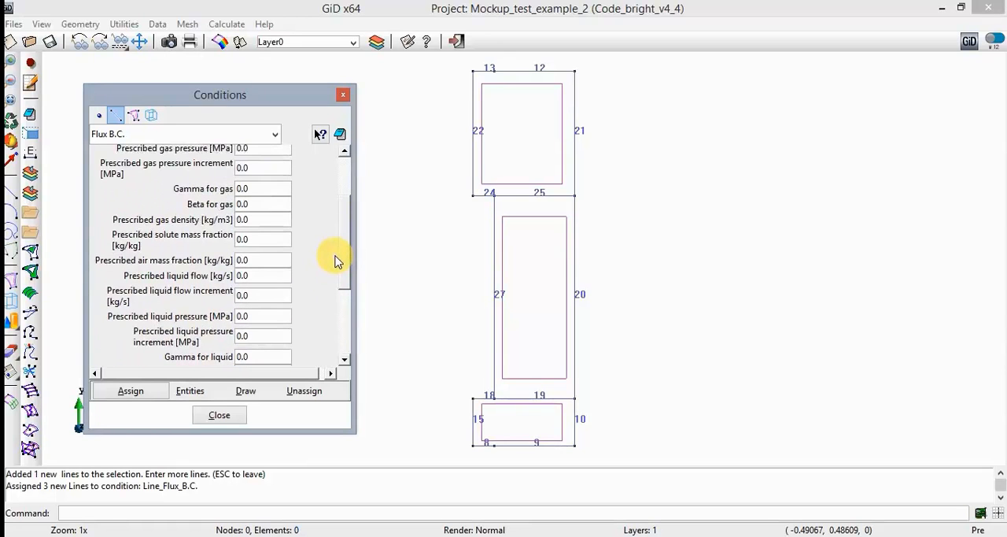
double_click(264, 317)
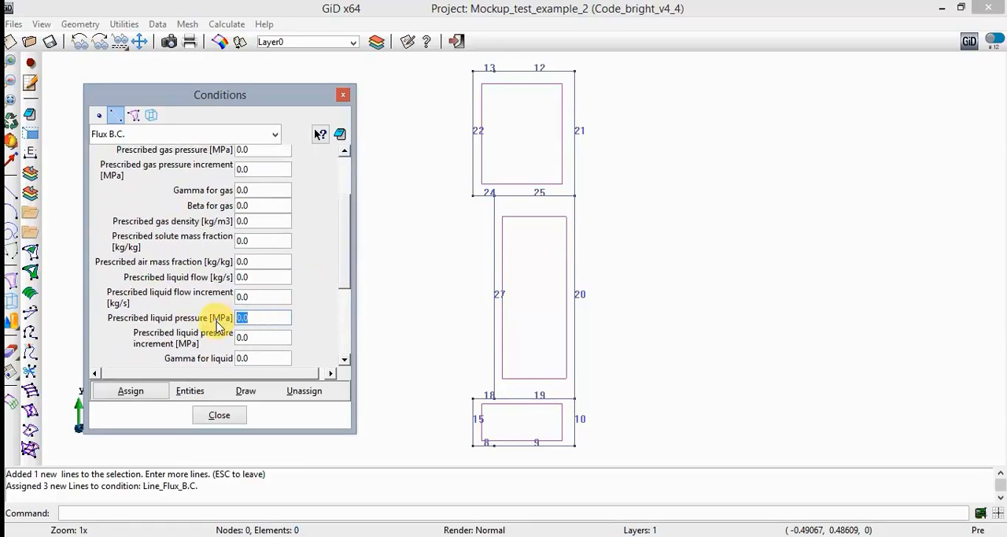
text(0.55)
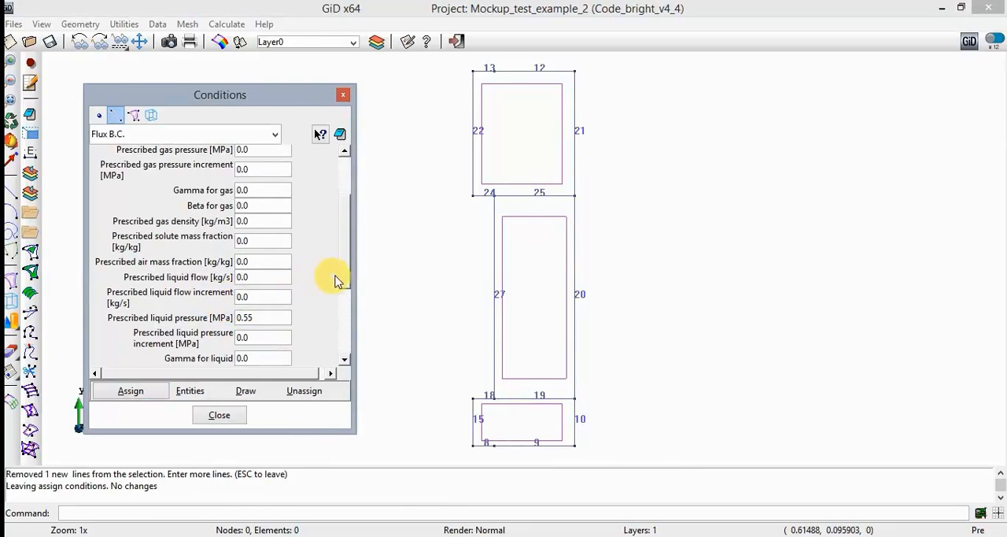
scroll(343, 288, down, 1)
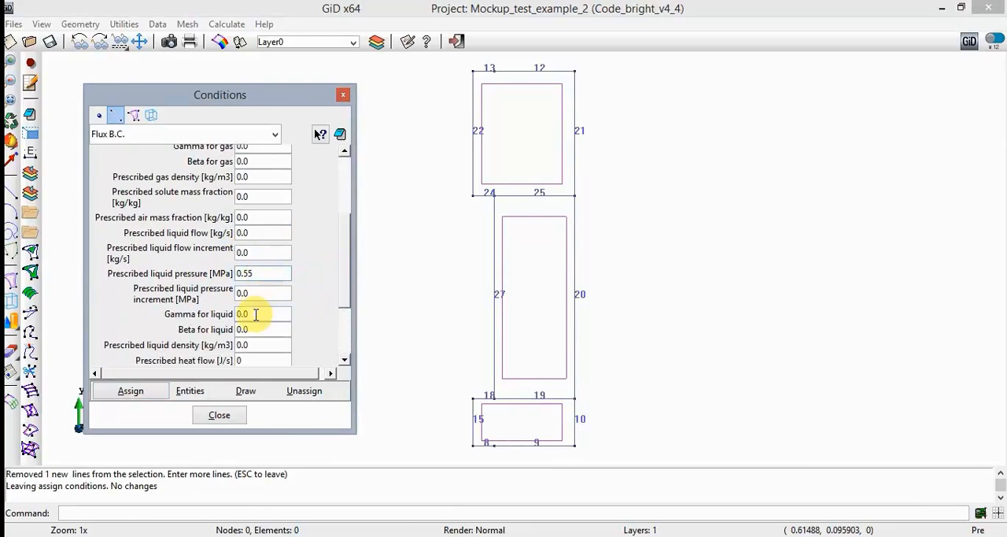
double_click(260, 314)
text(1e5)
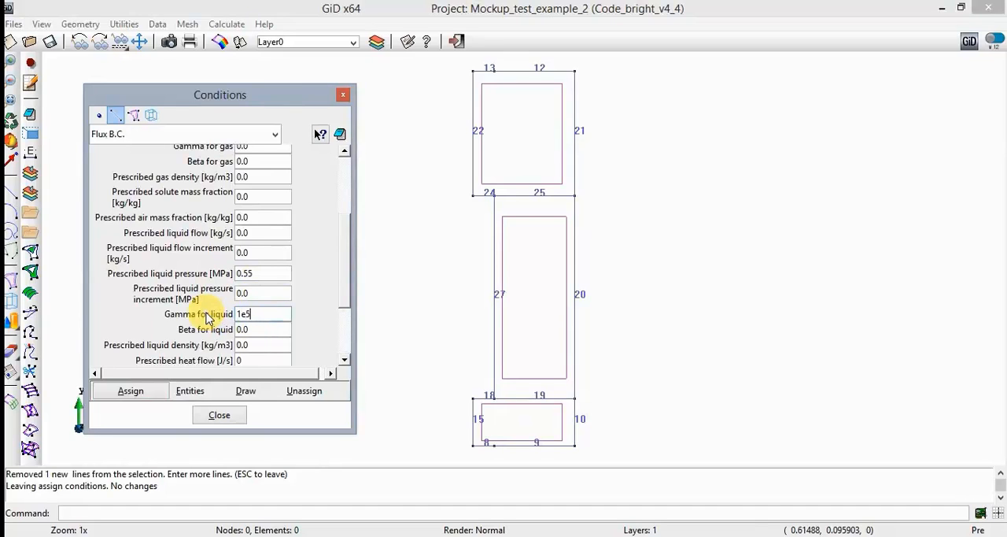
- Assign the liquid pressure Flux B.C. to the model's outer lines 10, 20 and 21 for interval 2
click(144, 396)
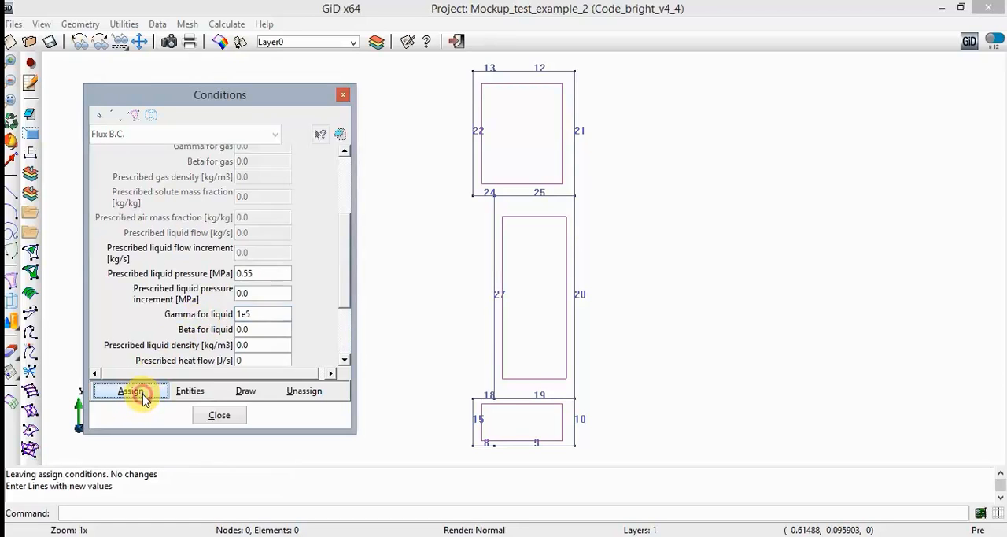
click(573, 416)
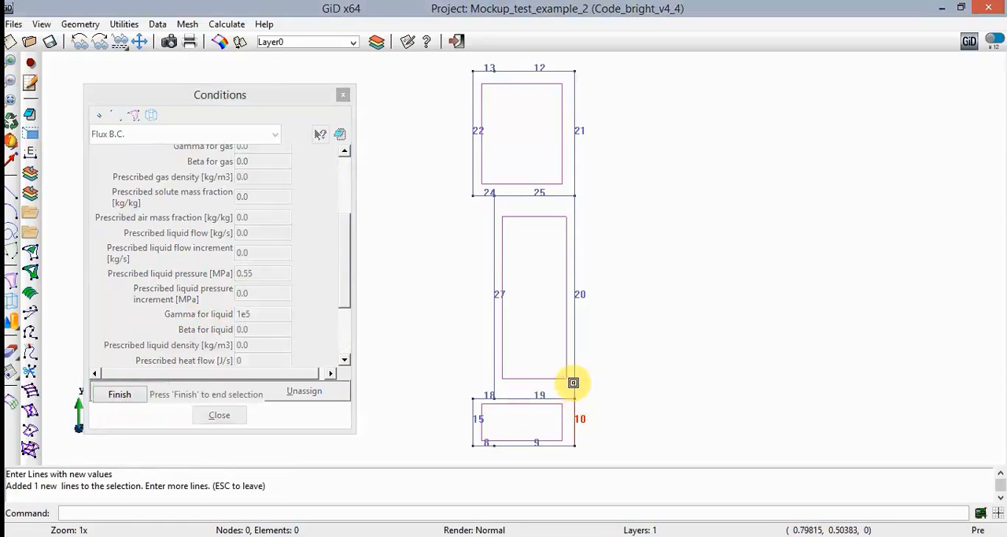
click(580, 290)
click(575, 173)
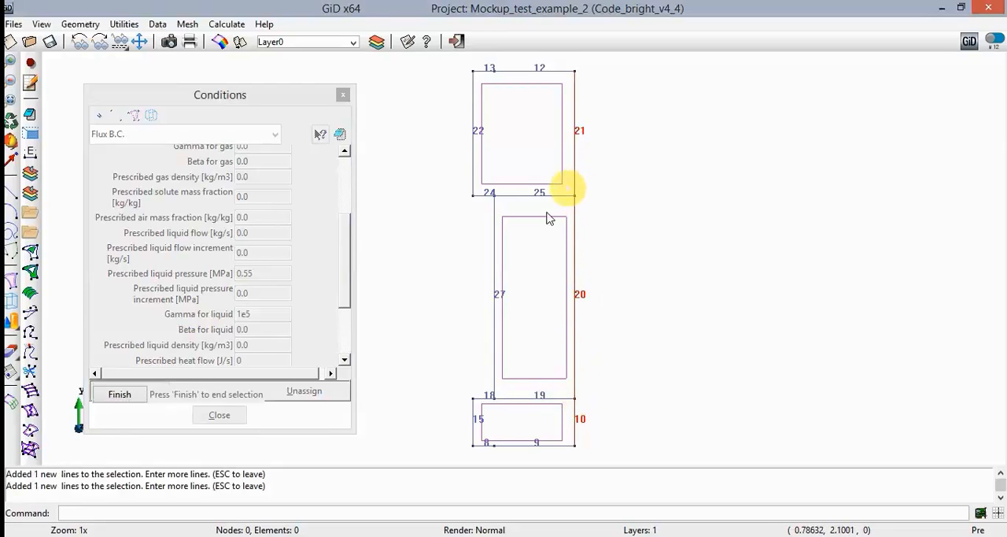
click(122, 394)
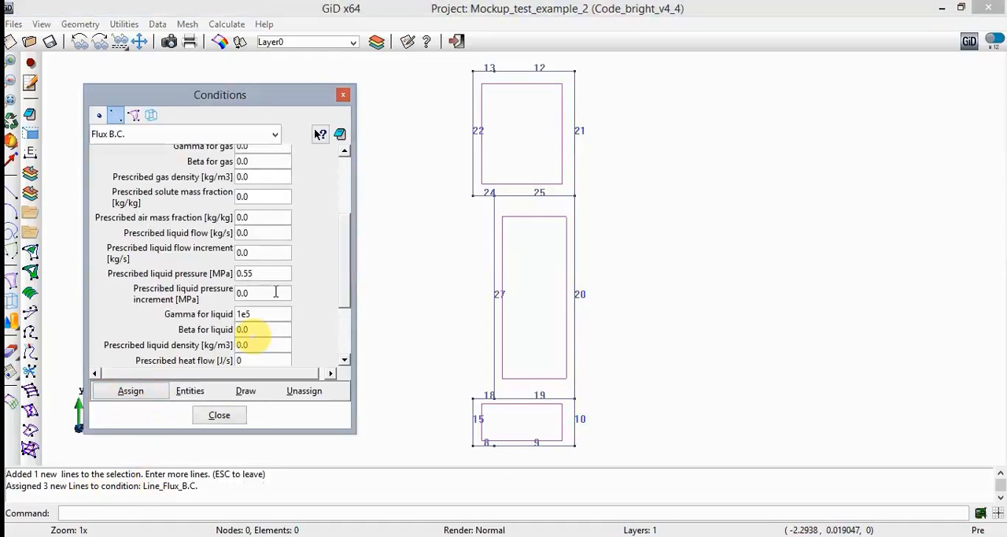
- Append interval 3 in the interval data with the conditions' entities copied from interval 2
click(340, 136)
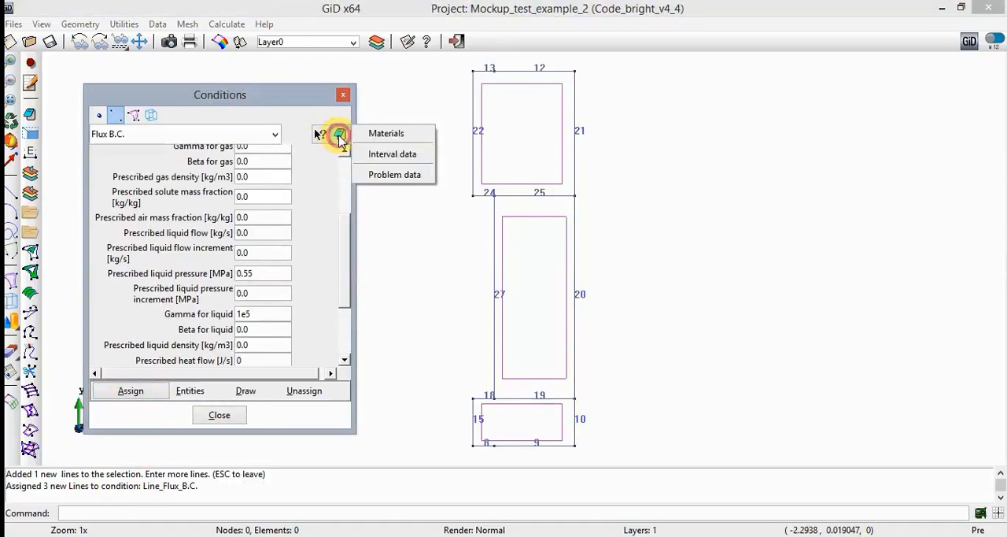
click(416, 155)
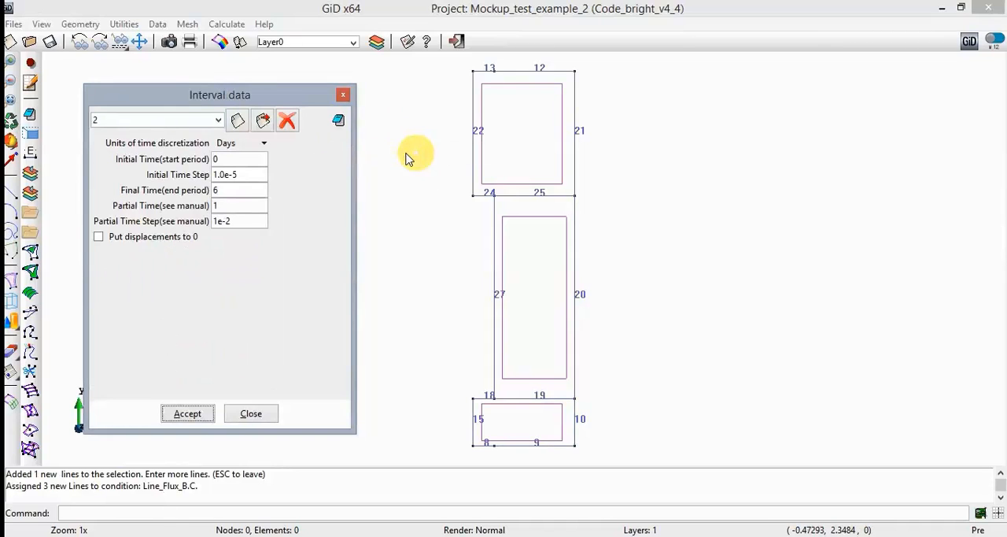
click(237, 122)
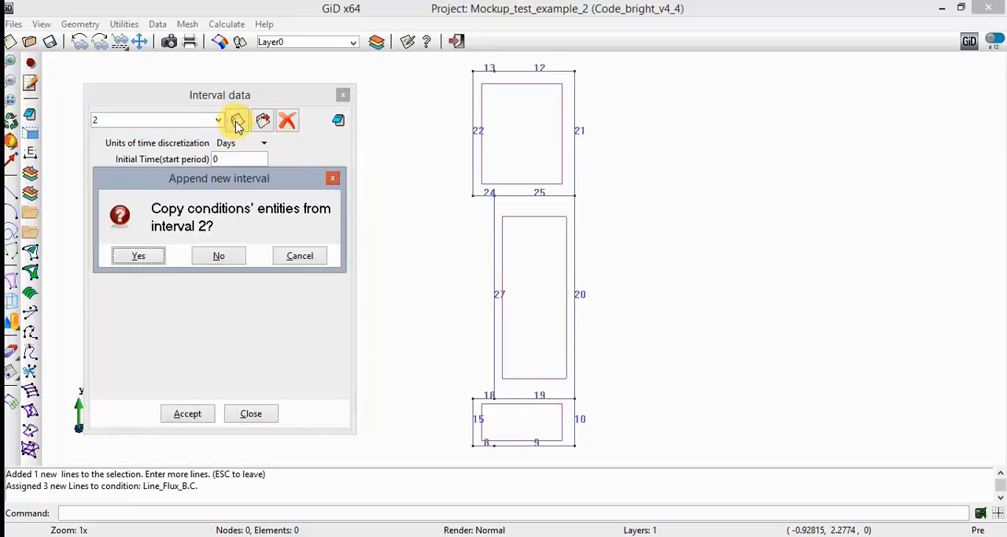
click(138, 257)
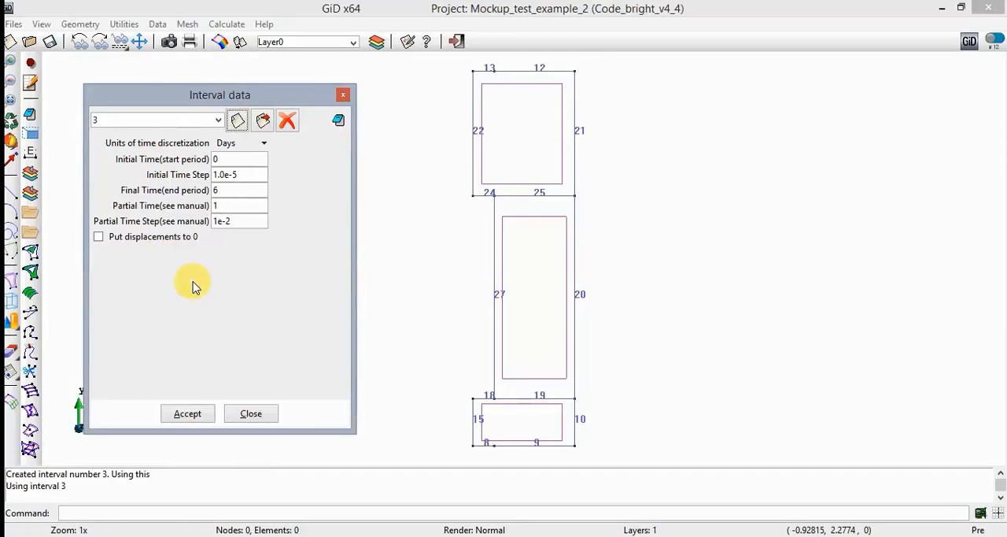
- Set interval 3's initial time to 6 days and its initial time step to 1.0e-2
double_click(233, 160)
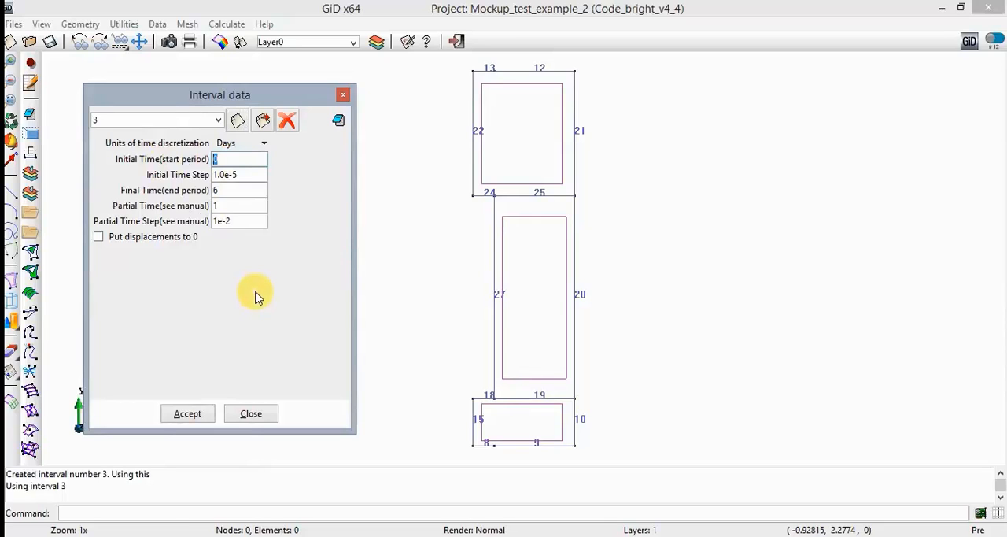
text(6)
key(Tab)
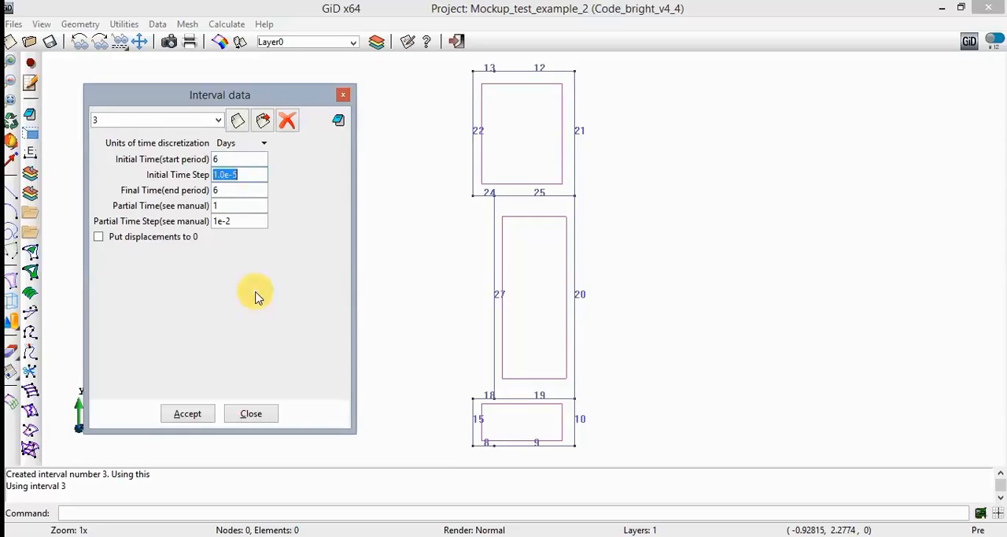
key(End)
key(BackSpace)
text(2)
key(Tab)
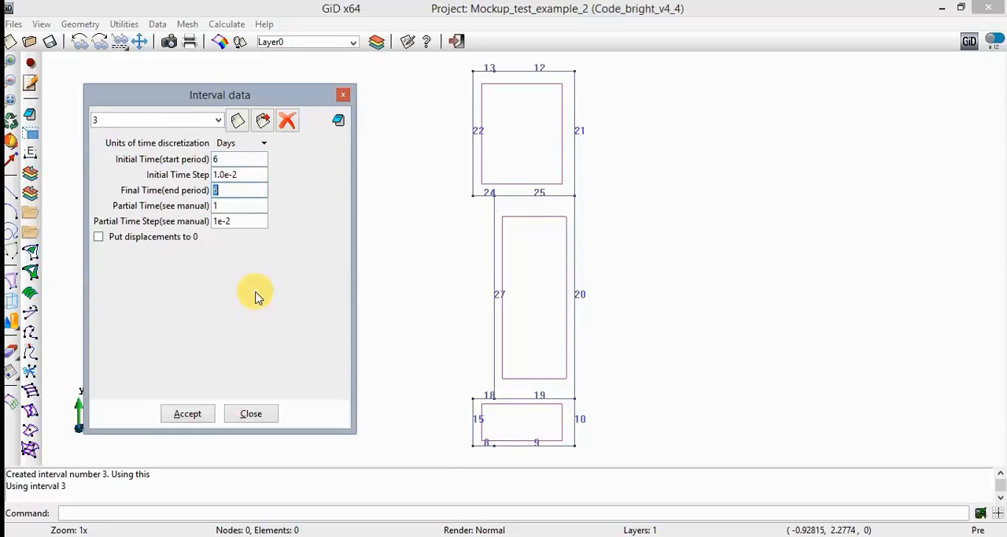
- Set interval 3's final time to 20, partial time to 8 and partial time step to 1e-1, and accept the interval data
text(20)
key(Tab)
text(8)
key(Tab)
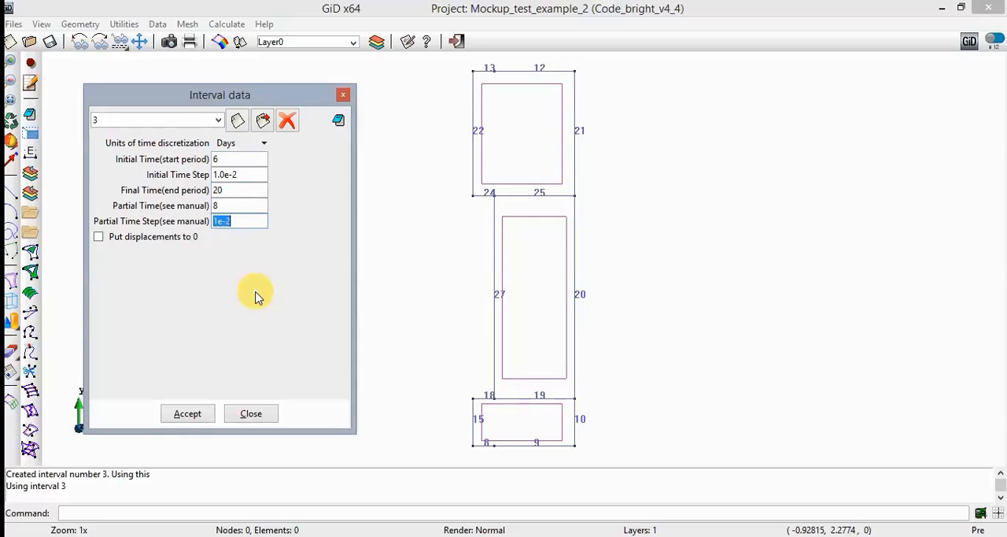
key(Right)
text(1)
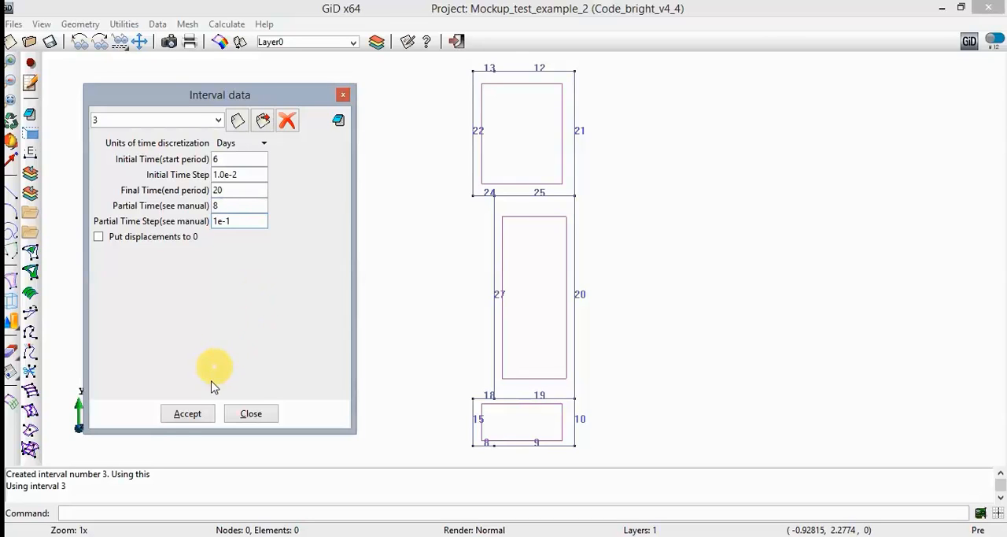
click(195, 413)
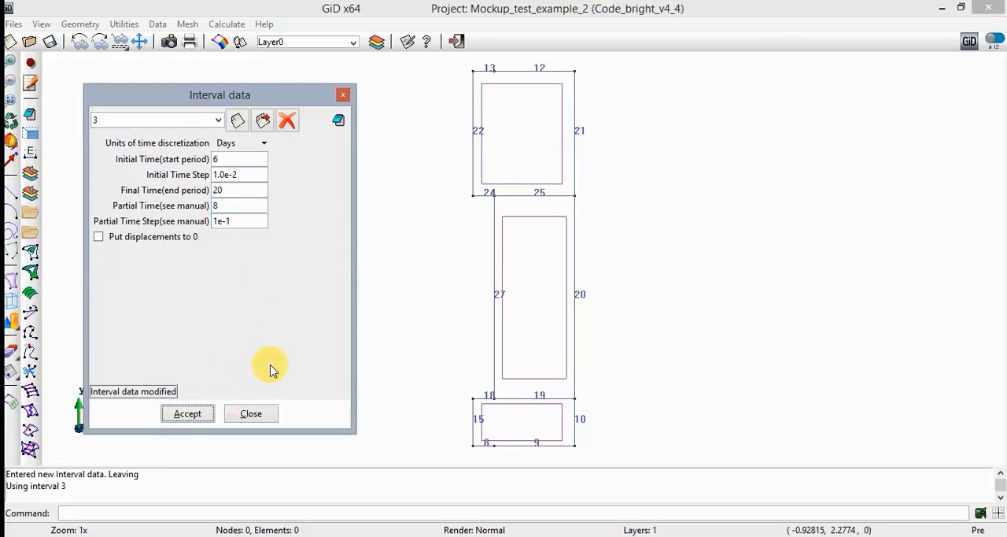
- Define the line Flux B.C. condition for interval 3 with a prescribed heat flow of 260 J/s
click(340, 126)
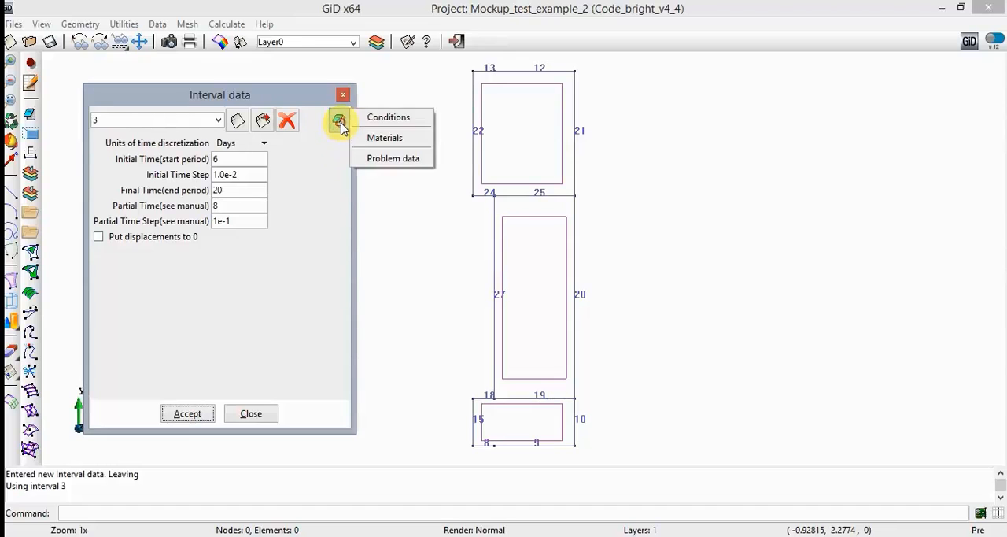
click(389, 118)
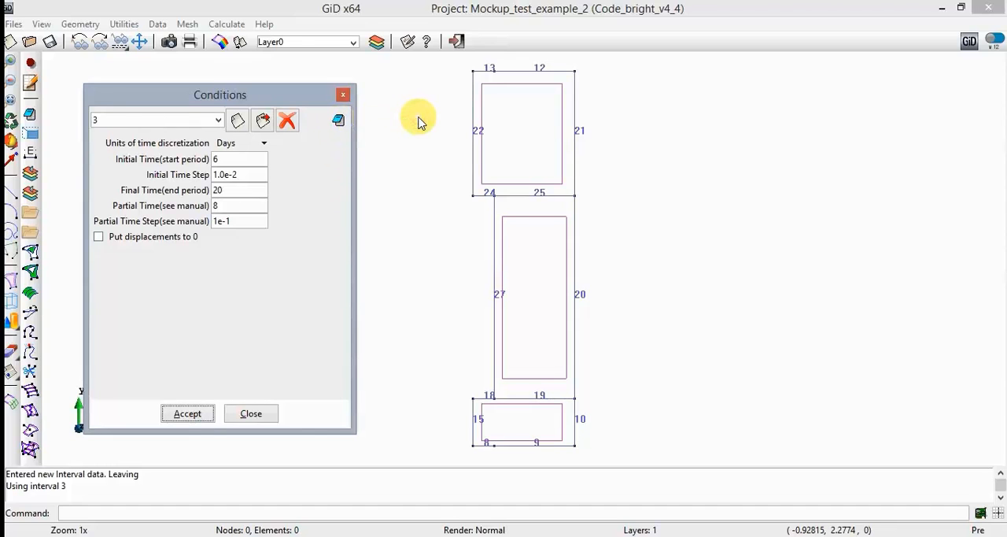
click(116, 115)
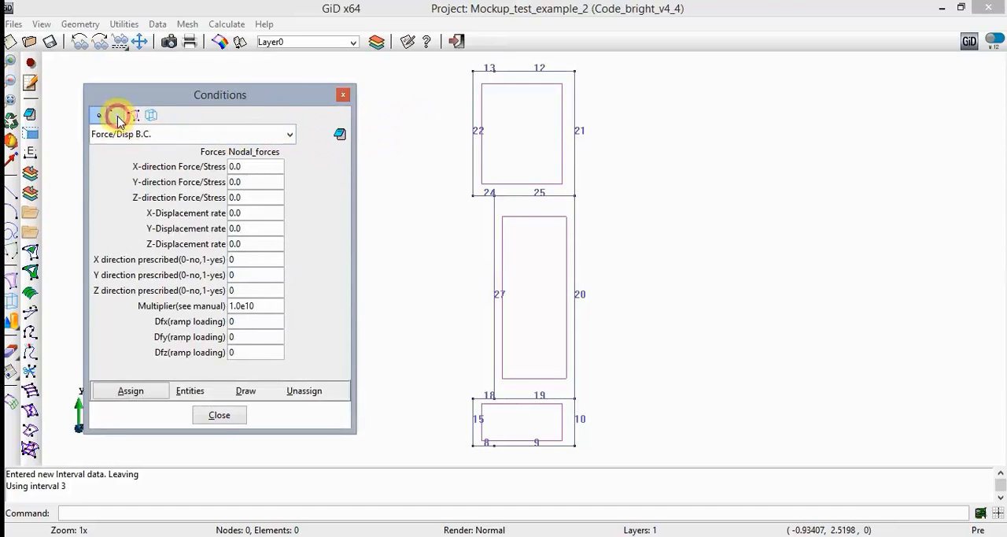
click(106, 134)
click(128, 165)
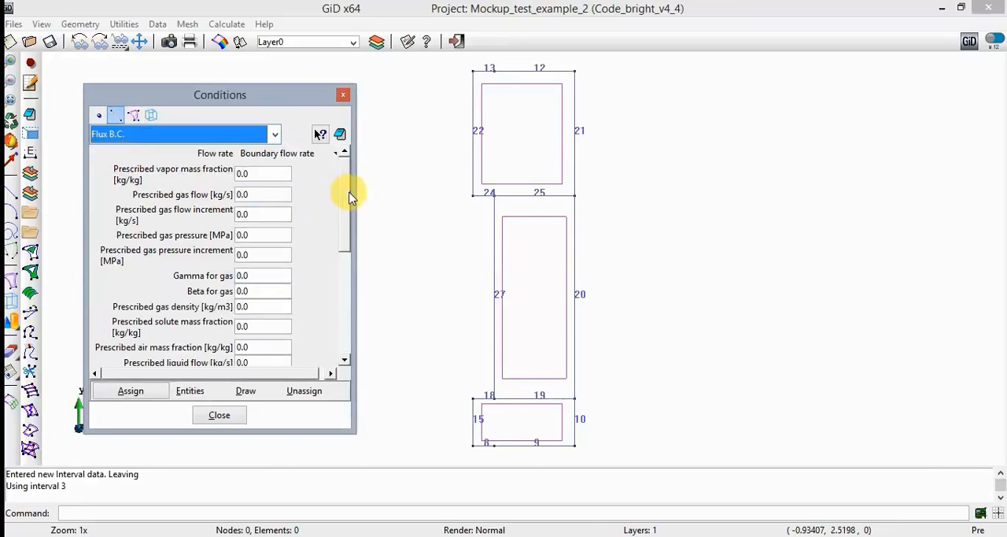
drag(349, 196, 351, 330)
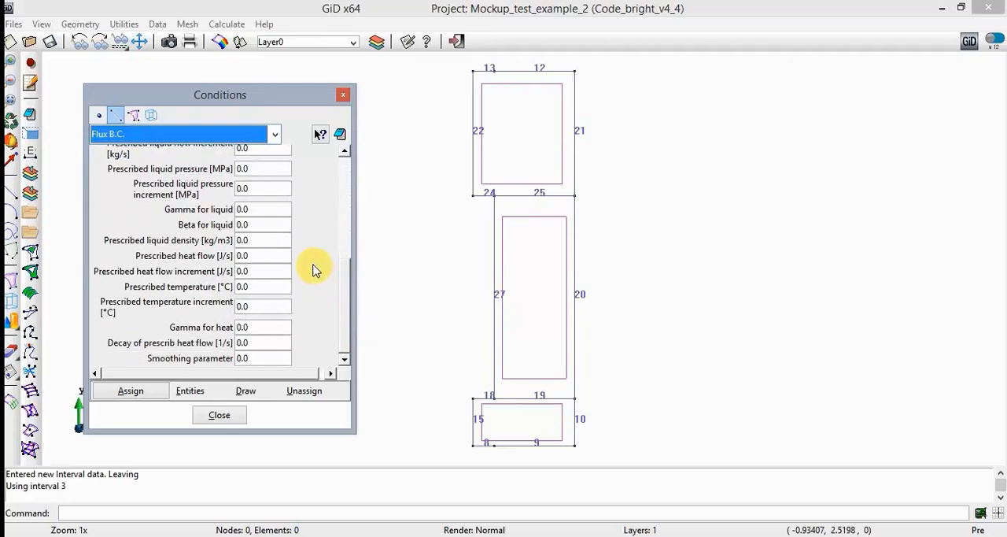
click(256, 256)
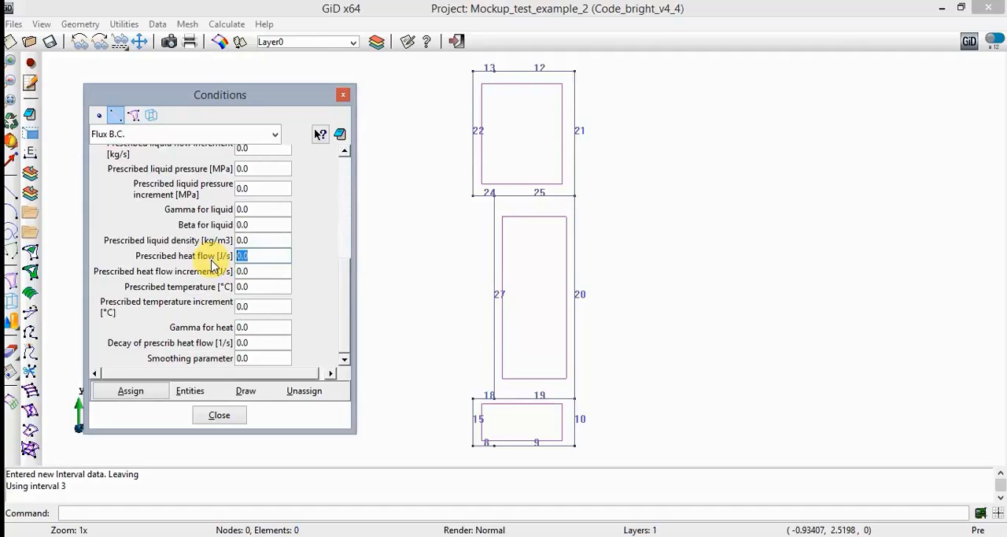
text(260)
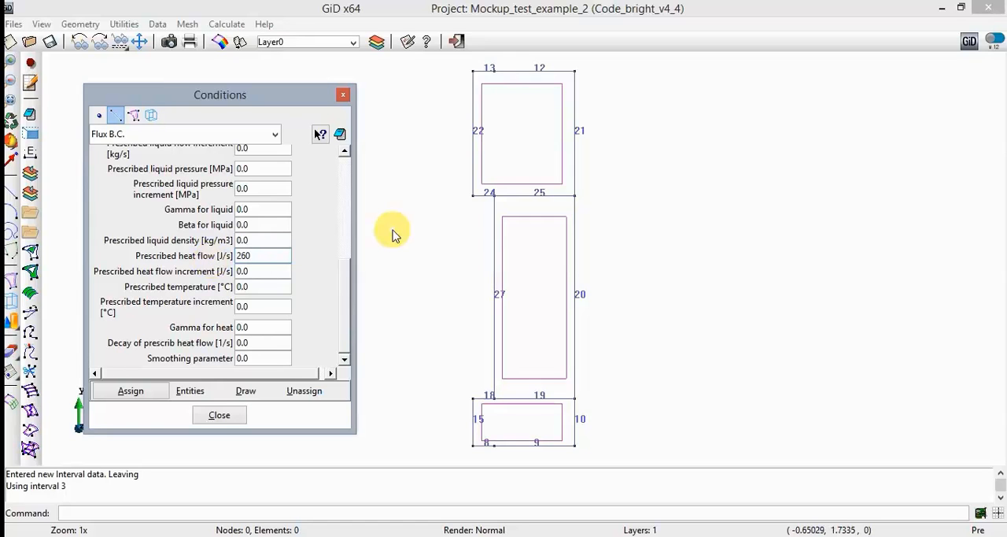
- Assign the 260 J/s heat flow Flux B.C. to lines 18, 27 and 24
click(132, 391)
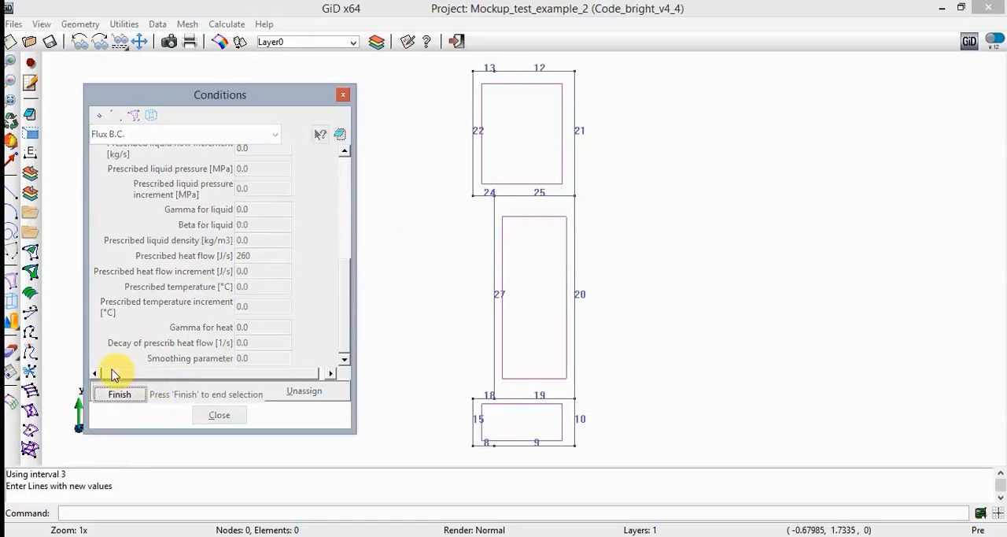
click(479, 399)
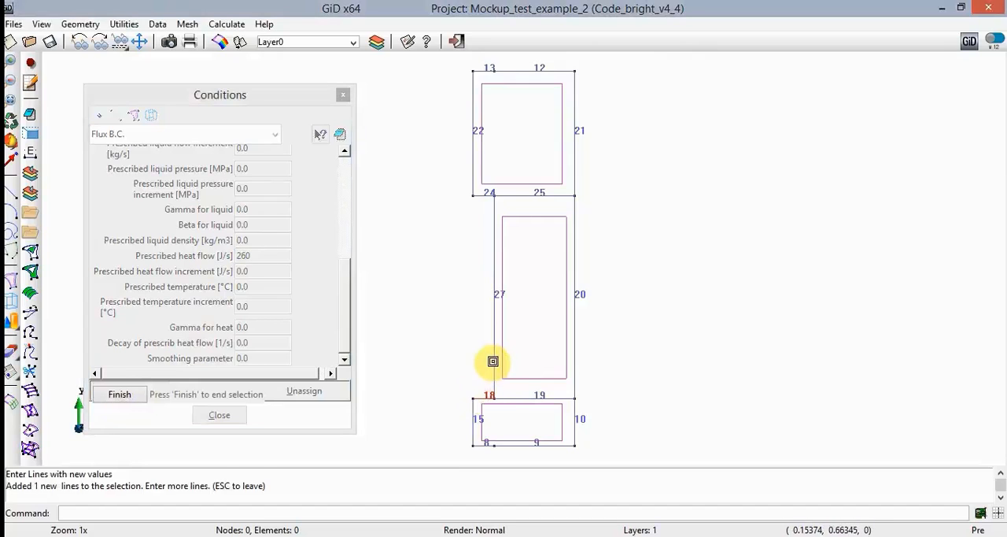
click(495, 295)
click(479, 195)
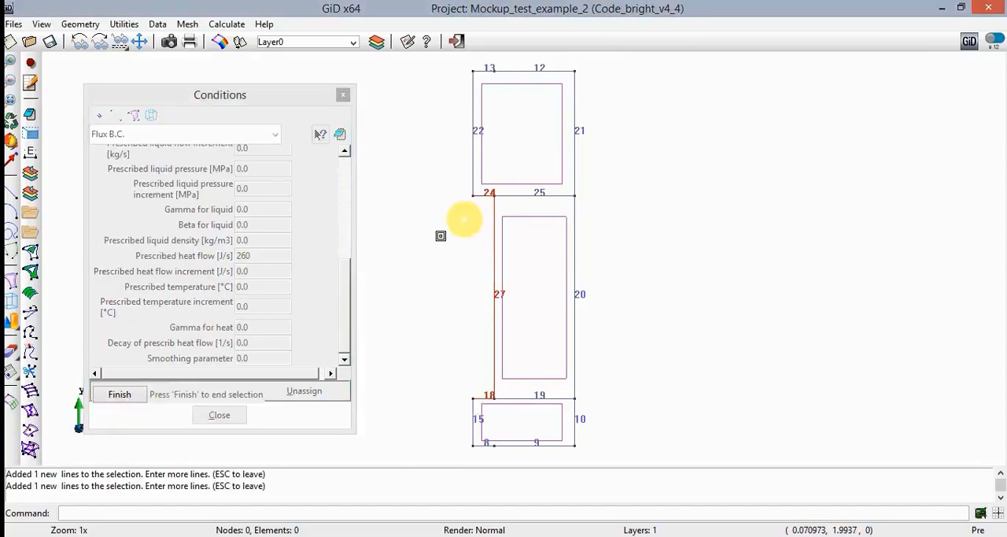
click(120, 394)
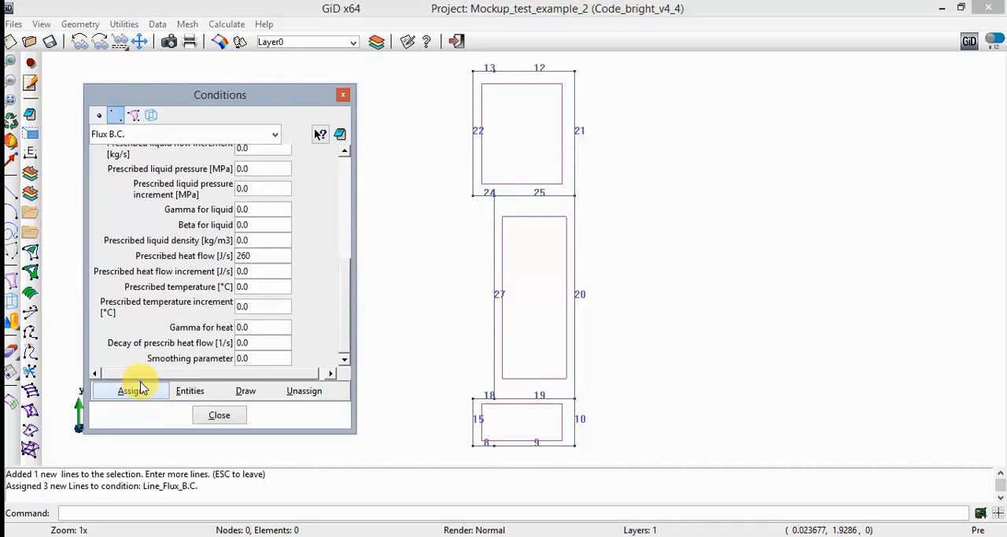
- Append interval 4 in the interval data with the conditions' entities copied from interval 3
click(347, 134)
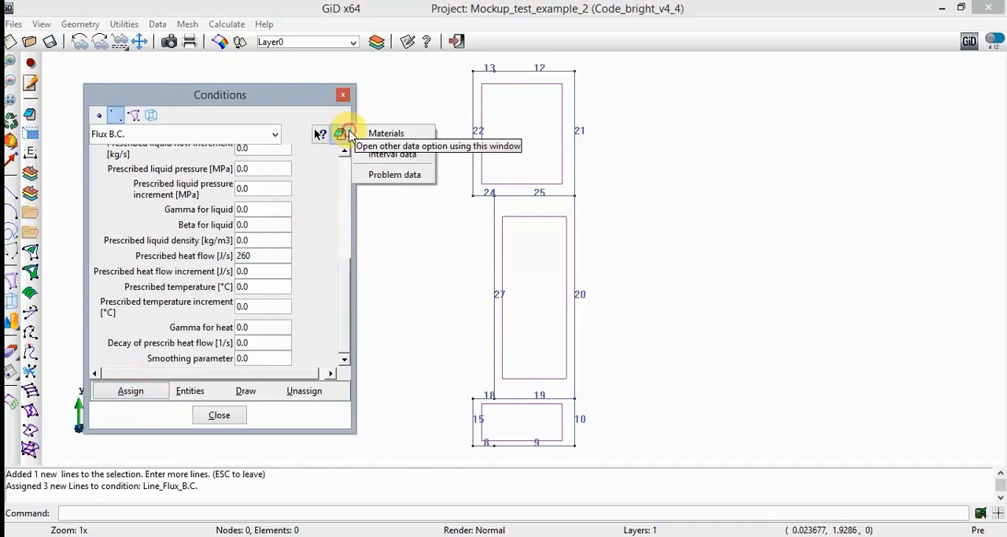
click(391, 154)
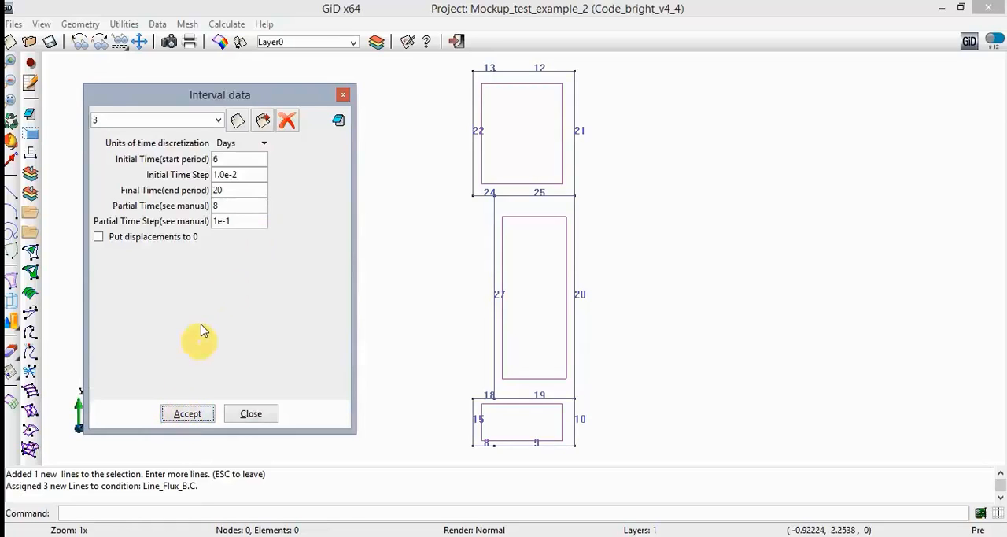
click(237, 120)
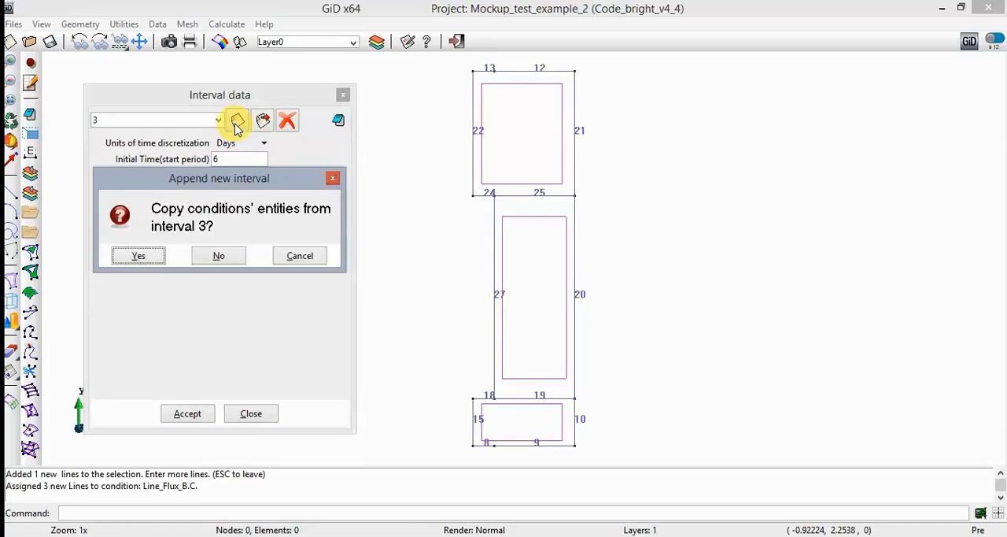
click(138, 256)
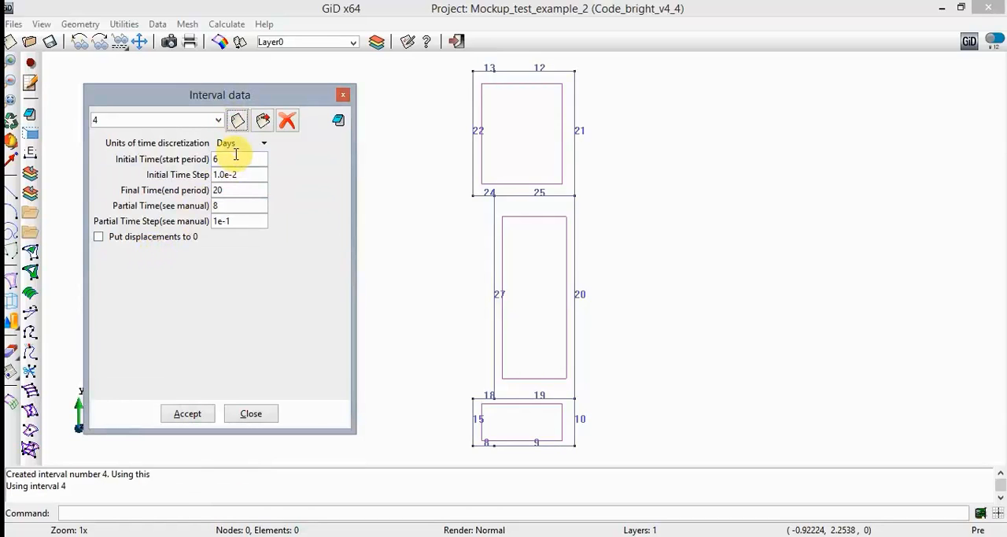
- Set interval 4's initial time to 20 days, final time to 30 and partial time to 22, and accept the interval data
drag(235, 158, 202, 158)
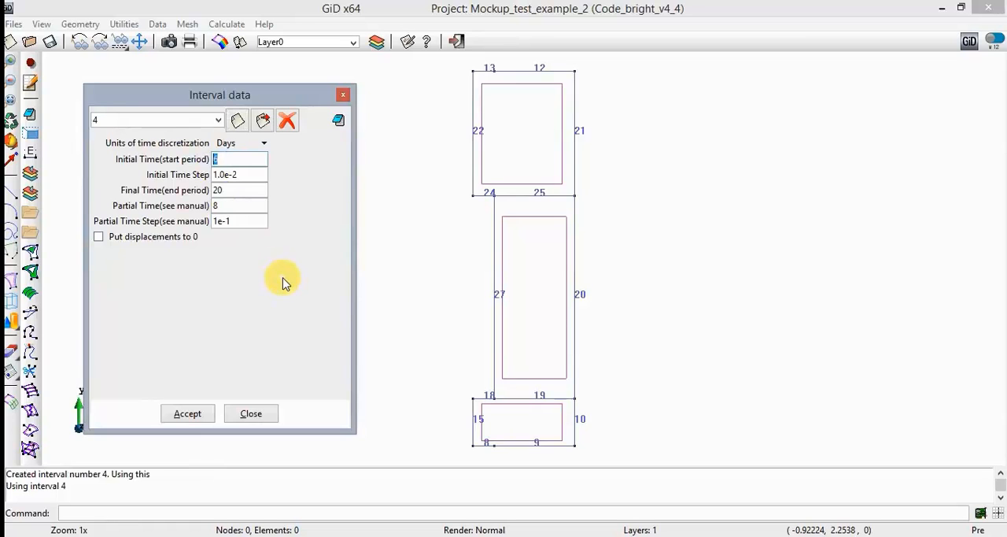
text(20)
key(Tab)
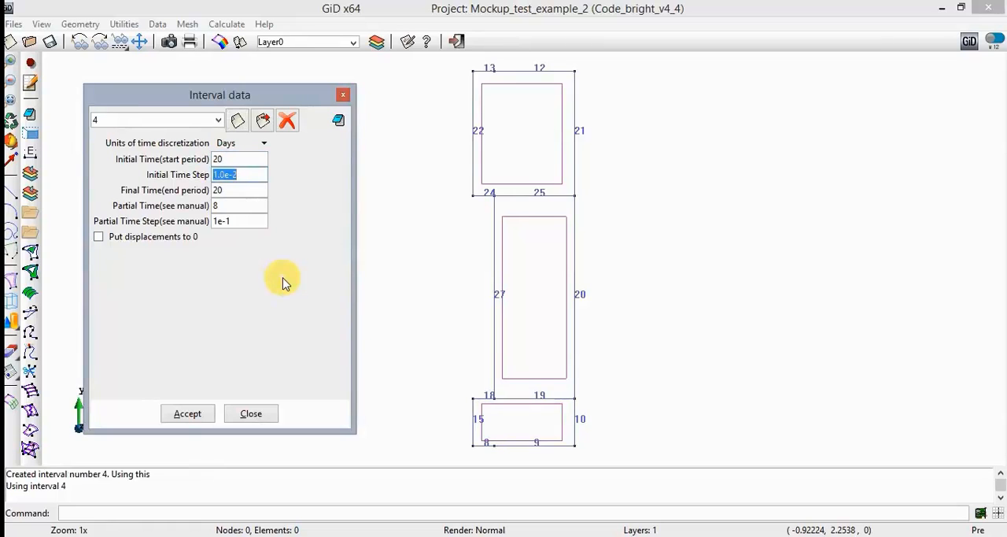
key(Tab)
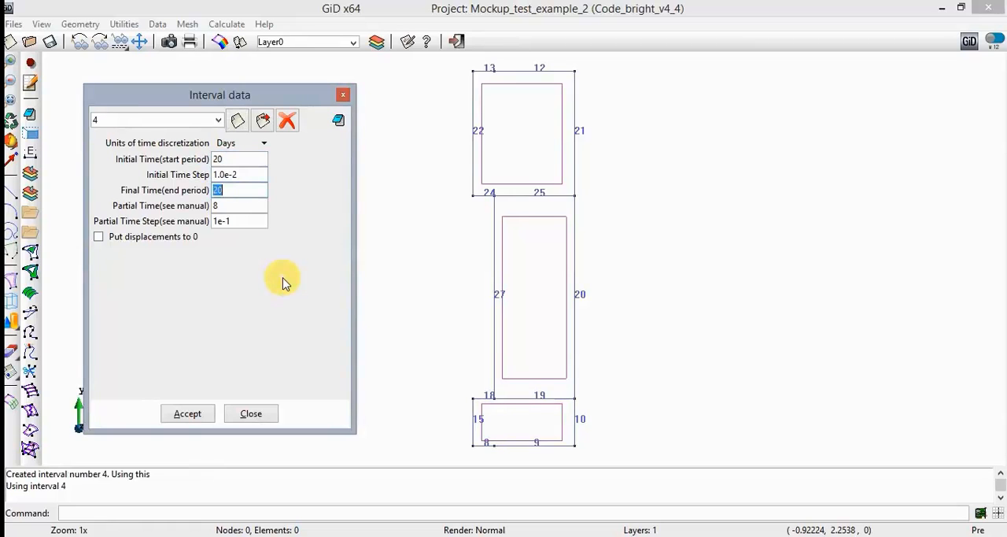
text(30)
key(Tab)
text(22)
key(Tab)
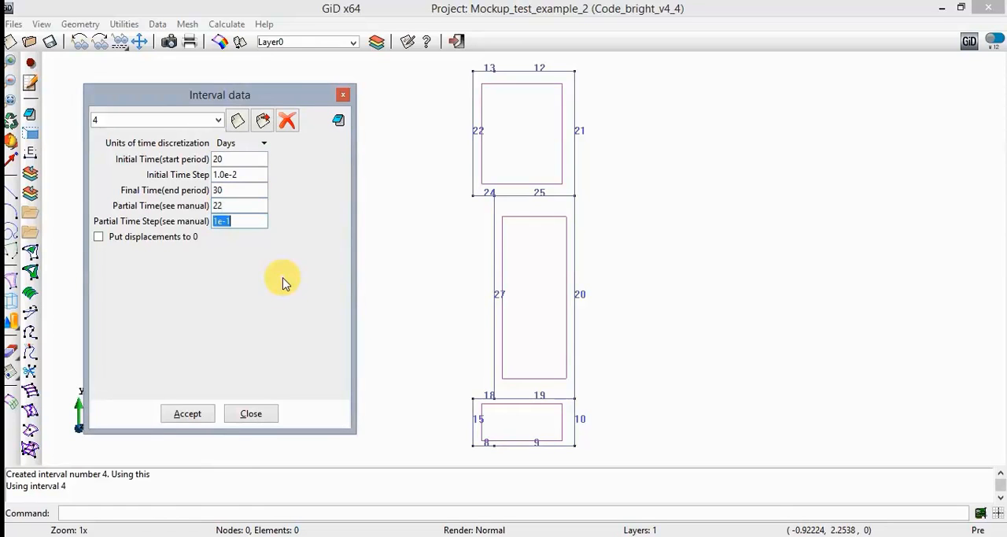
click(194, 414)
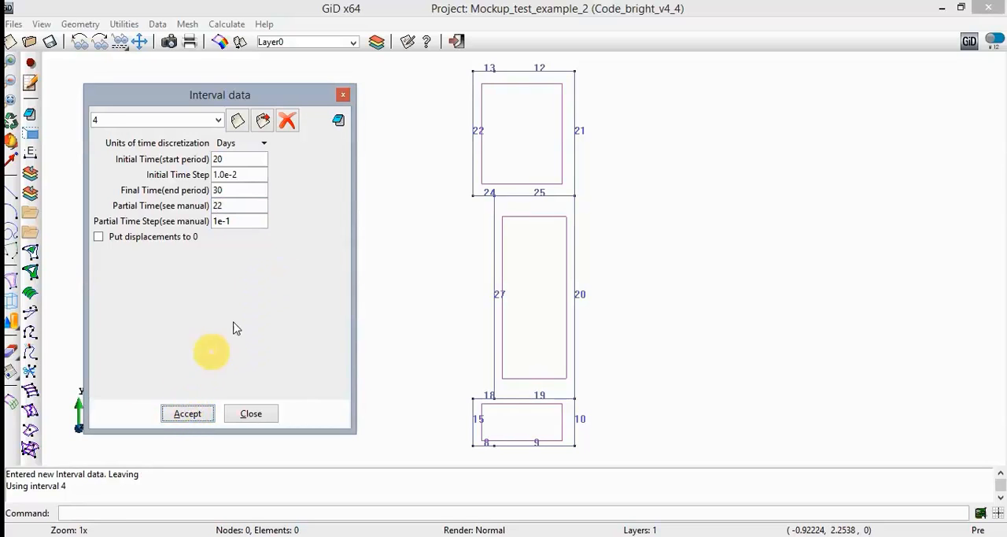
- Define the line Flux B.C. condition for interval 4 with a prescribed temperature of 100 °C and a gamma for heat of 1e8
click(340, 124)
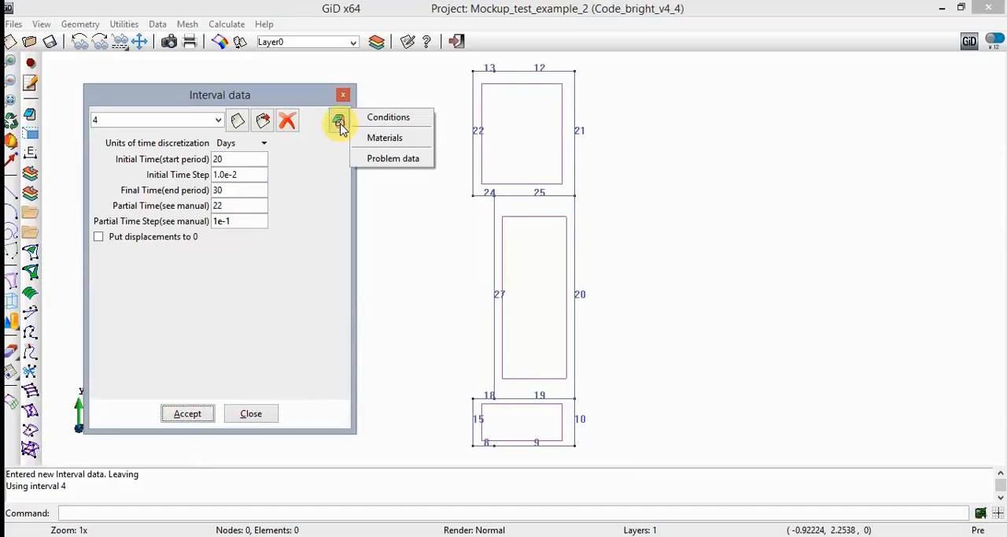
click(388, 118)
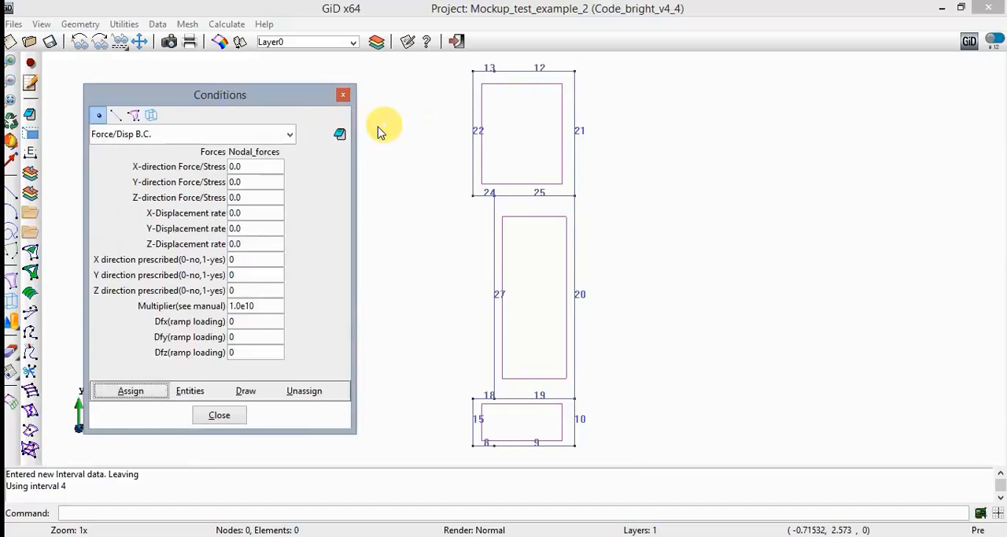
click(119, 115)
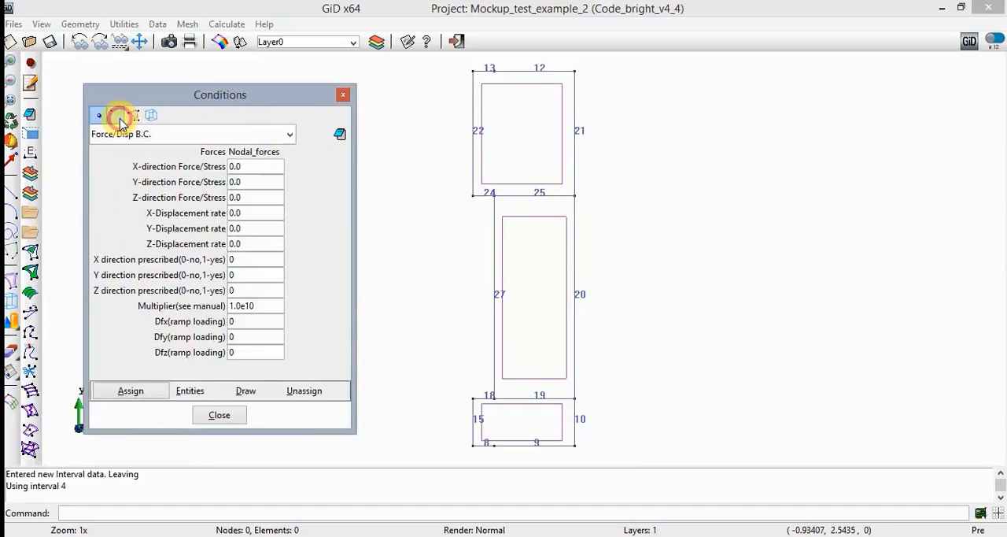
click(181, 135)
click(177, 163)
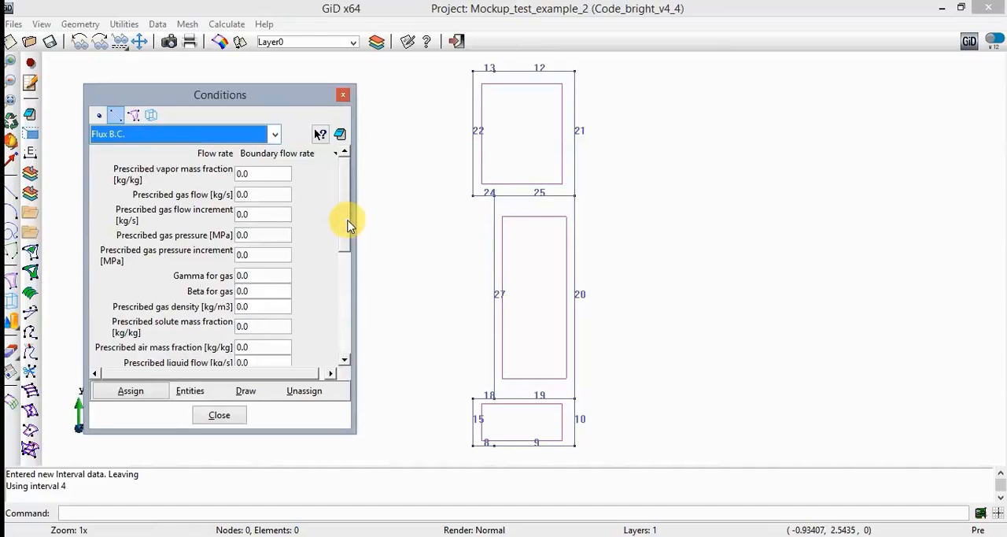
drag(346, 226, 340, 353)
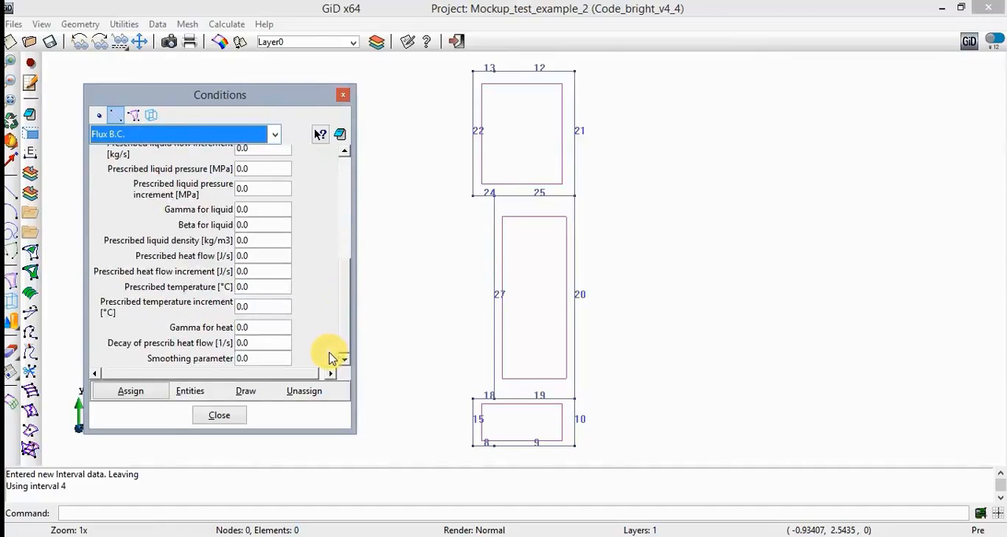
double_click(259, 287)
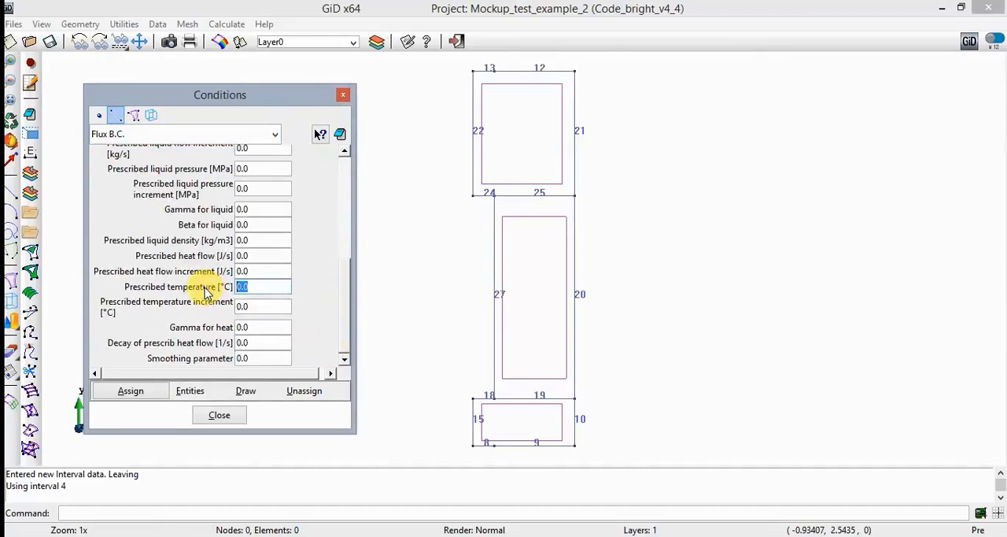
text(100)
key(Tab)
key(Tab)
text(1e8)
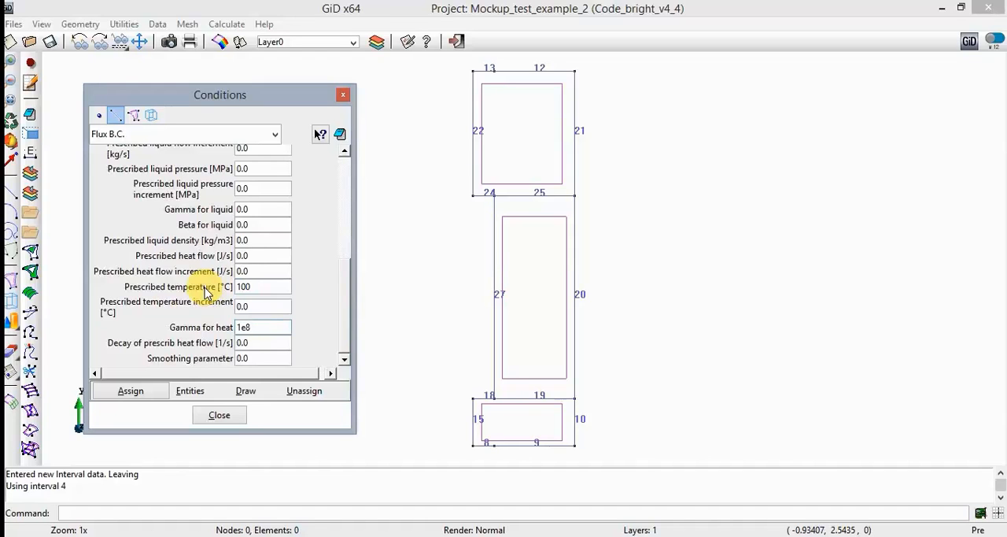
- Assign the 100 °C prescribed temperature Flux B.C. to lines 18, 27 and 24
click(132, 391)
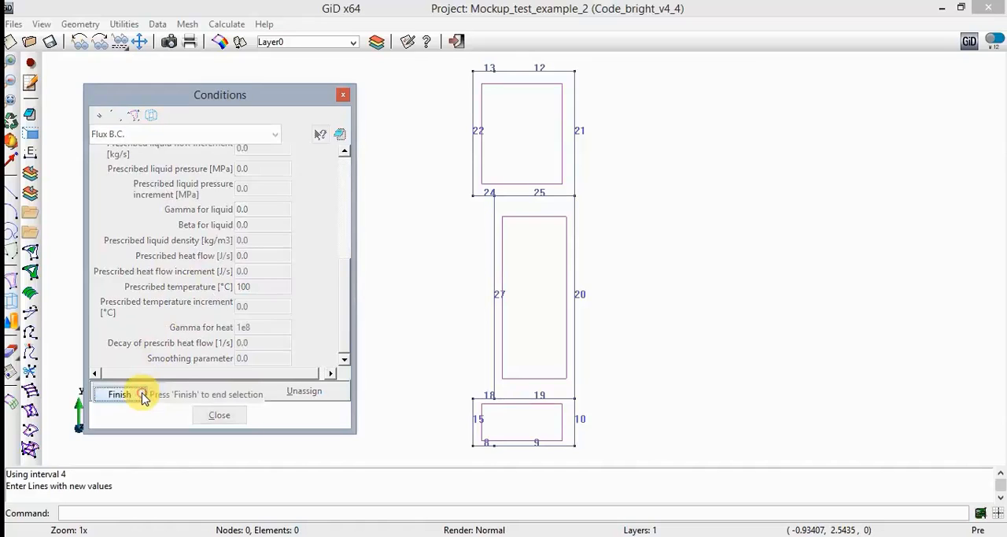
click(485, 399)
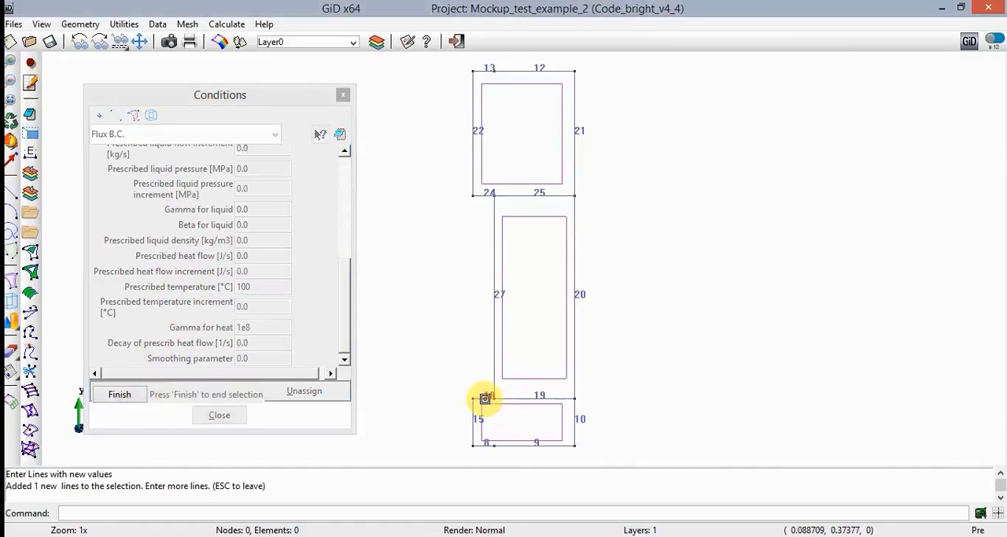
click(493, 323)
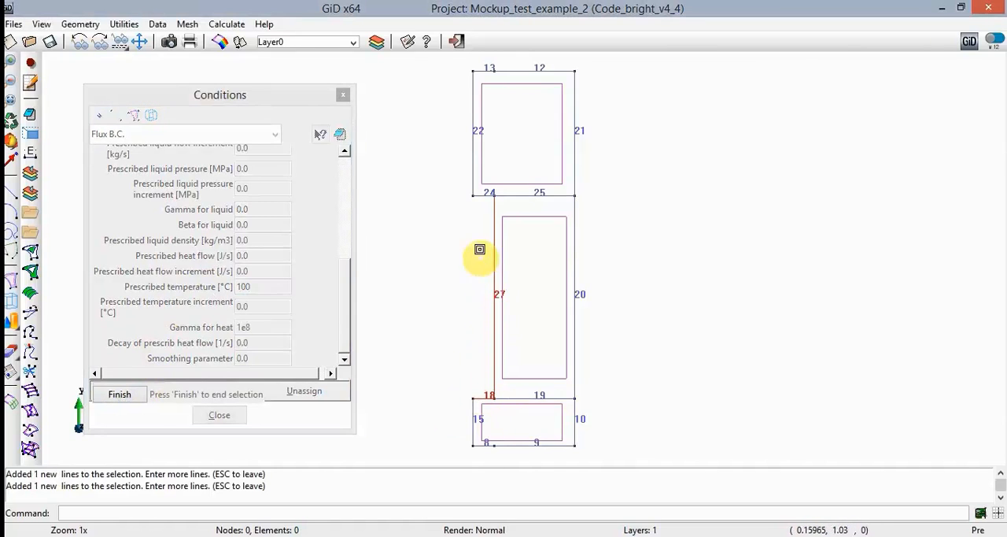
click(486, 196)
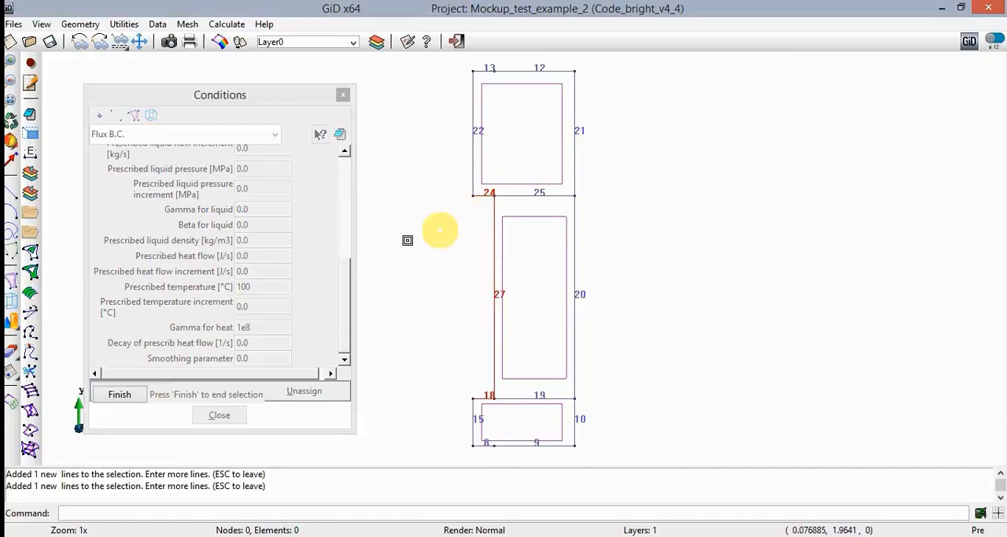
click(120, 394)
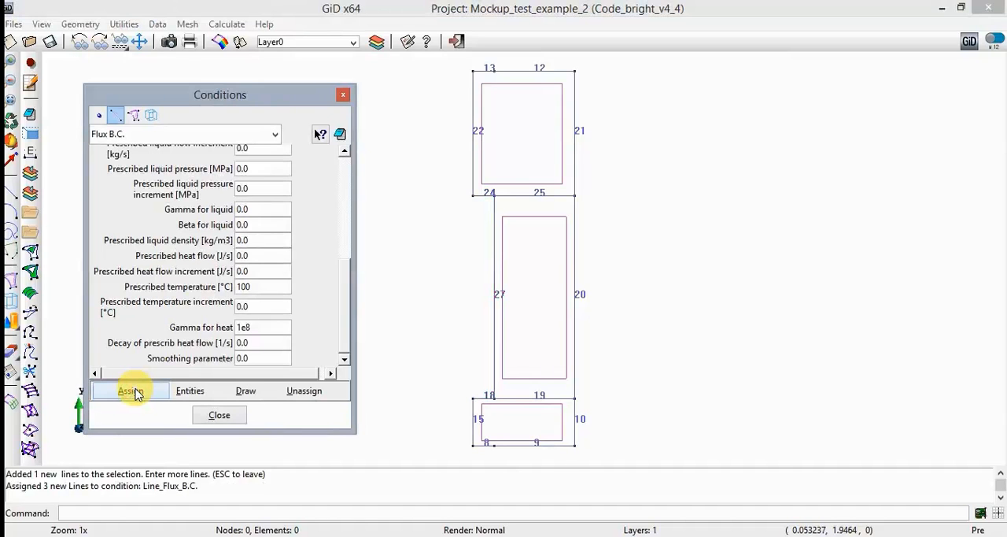
- Append interval 5 in the interval data with the conditions' entities copied from interval 4
click(342, 135)
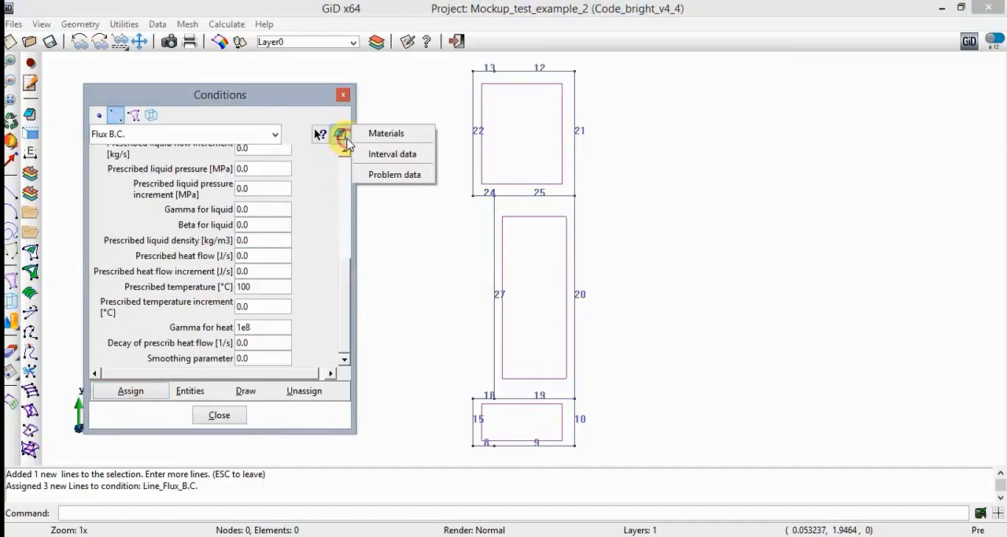
click(403, 153)
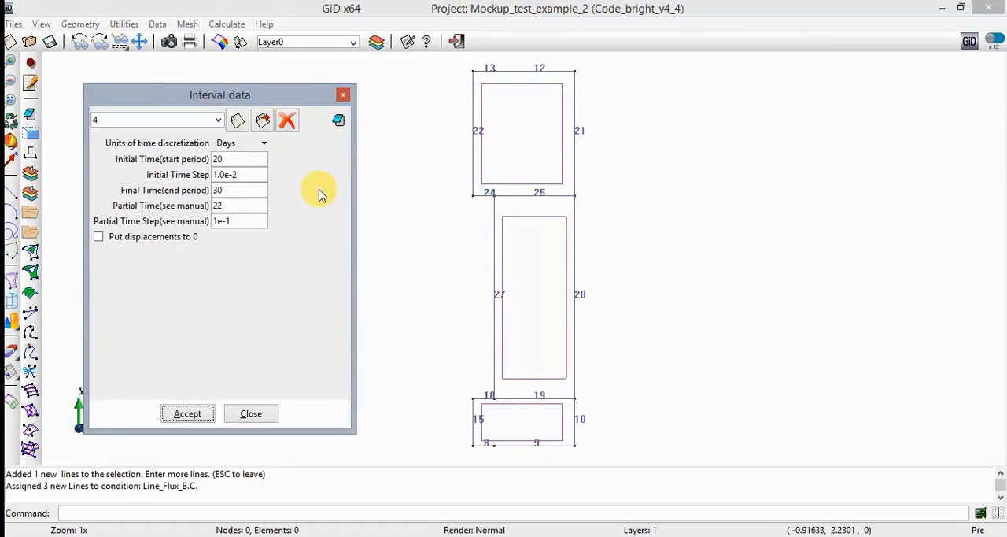
click(237, 120)
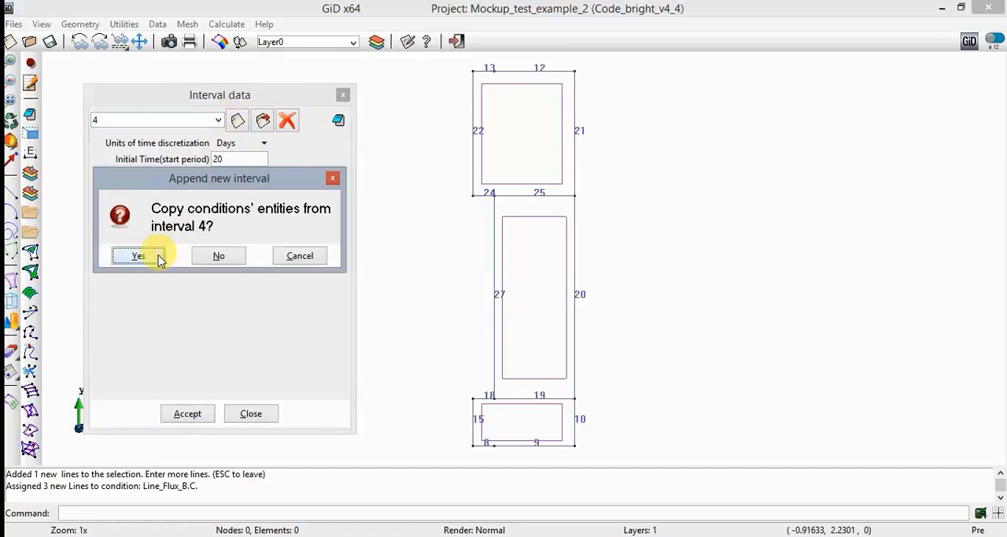
click(156, 258)
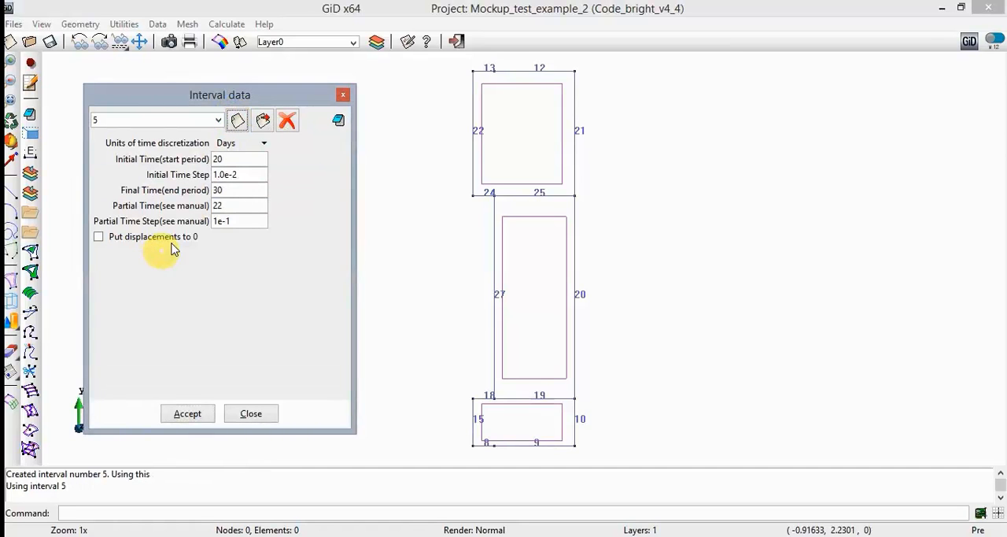
- Set interval 5's initial time to 30 days and its initial time step to 0
drag(246, 160, 171, 162)
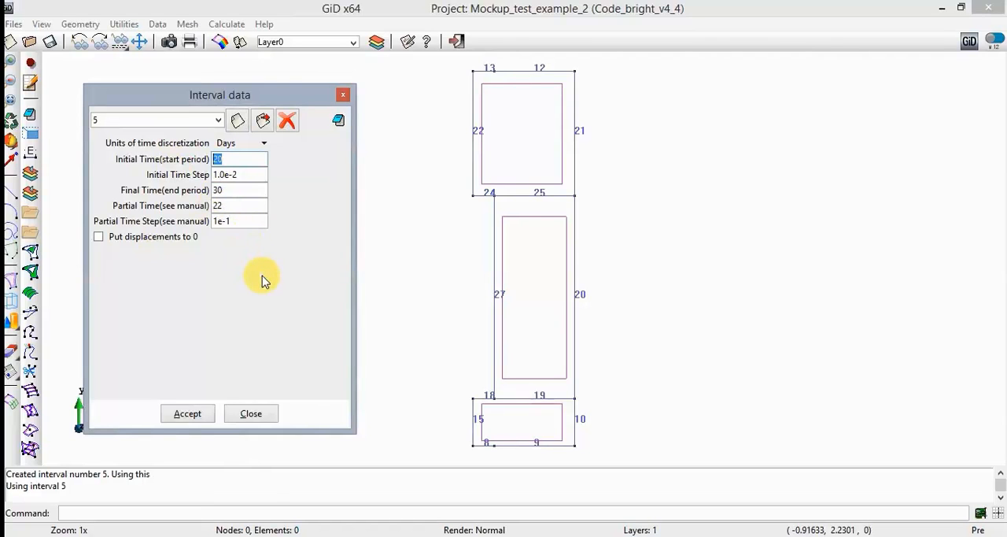
text(30)
key(Tab)
text(0)
key(Tab)
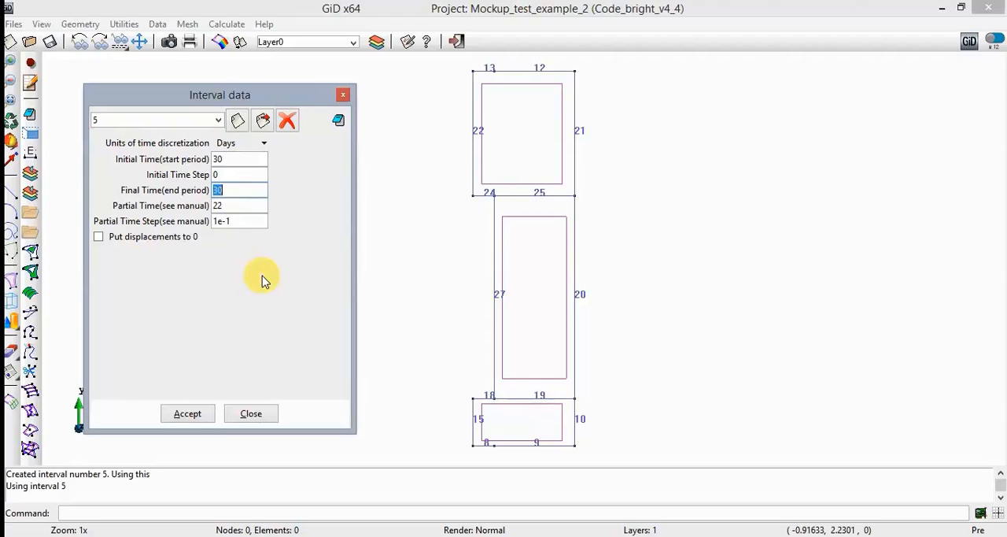
- Set interval 5's final time to 60, partial time to 0 and partial time step to 1, and accept the interval data
text(60)
key(Tab)
text(0)
key(Tab)
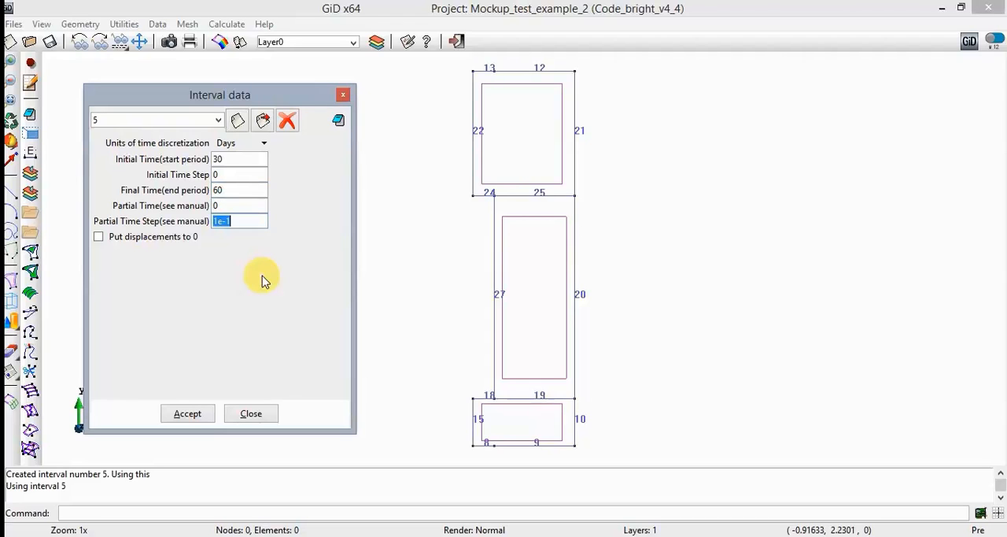
text(1)
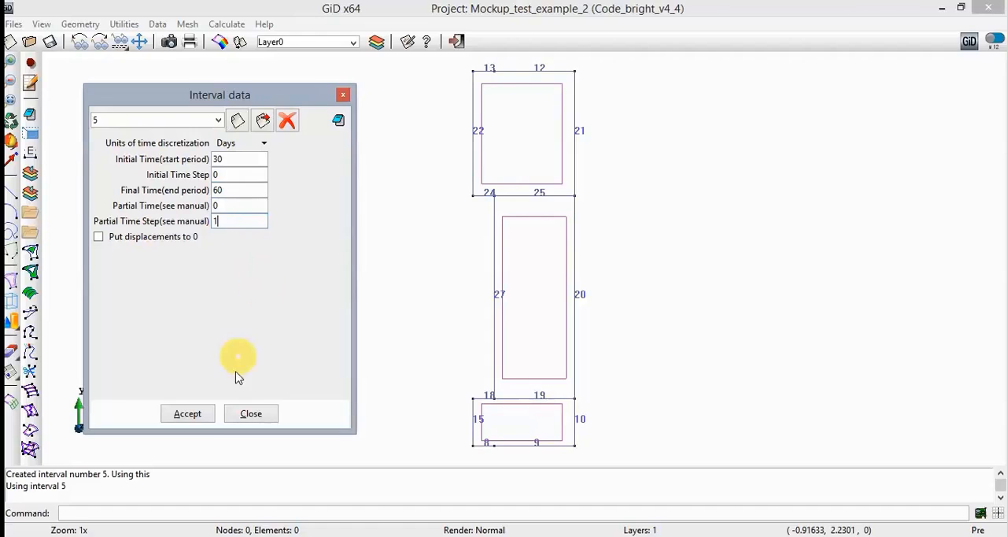
click(189, 413)
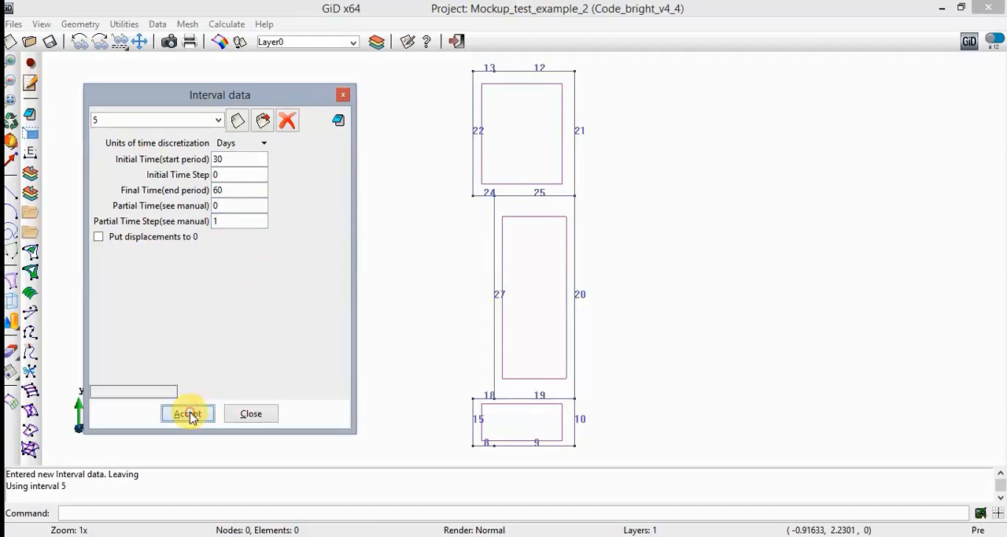
- Append interval 6 in the interval data with the conditions' entities copied from interval 5
click(236, 119)
click(138, 255)
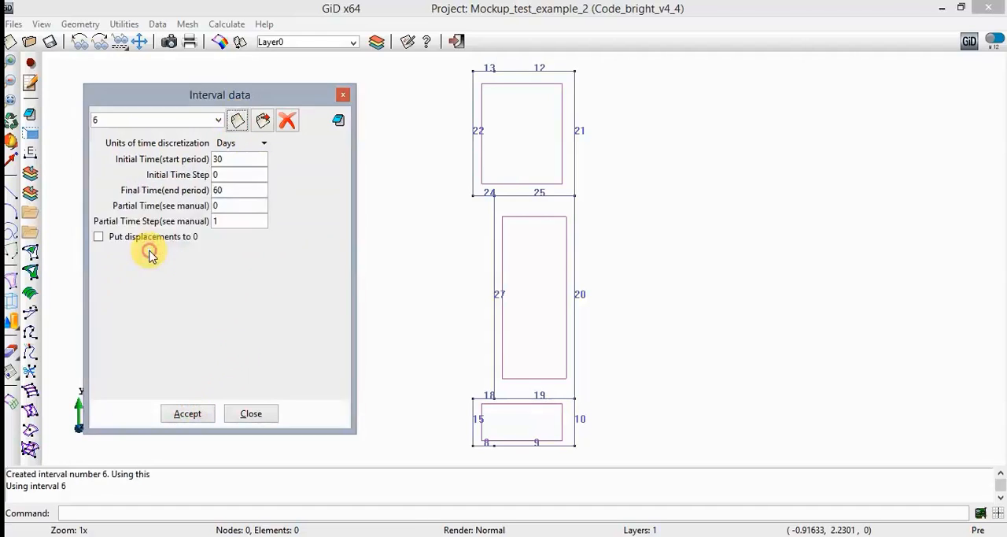
- Set interval 6's initial time to 60 days, final time to 2500 and partial time step to 5, and accept the interval data
double_click(248, 159)
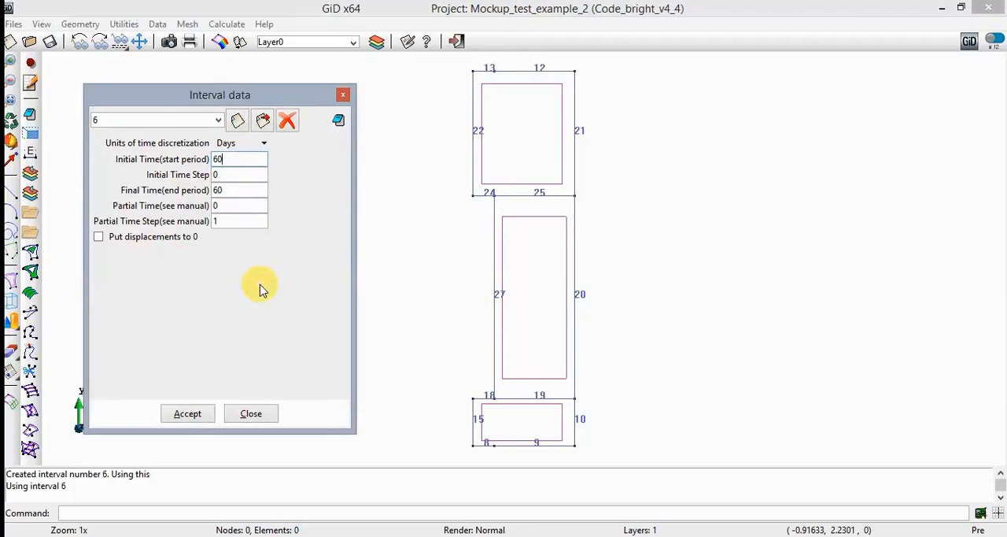
key(Tab)
key(Tab)
text(2)
key(Tab)
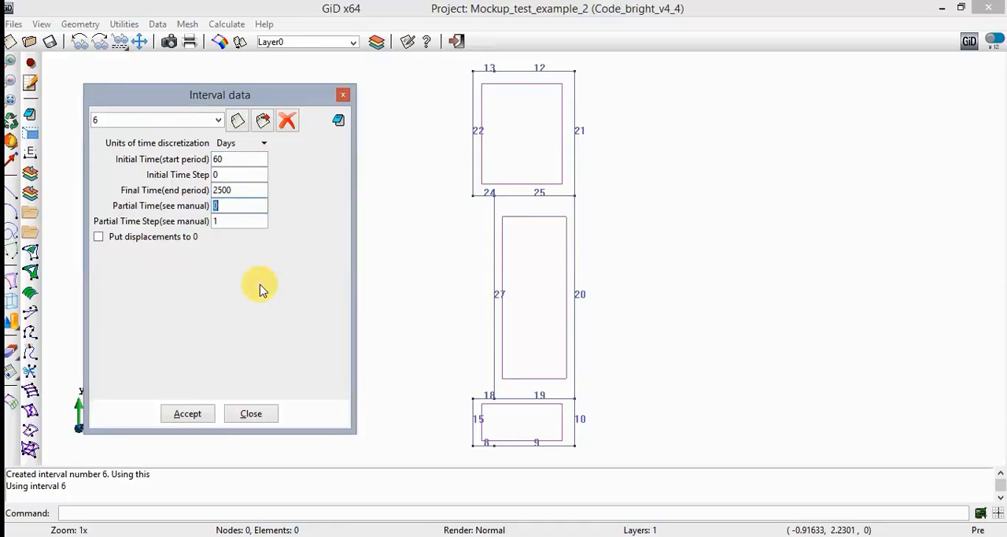
key(Tab)
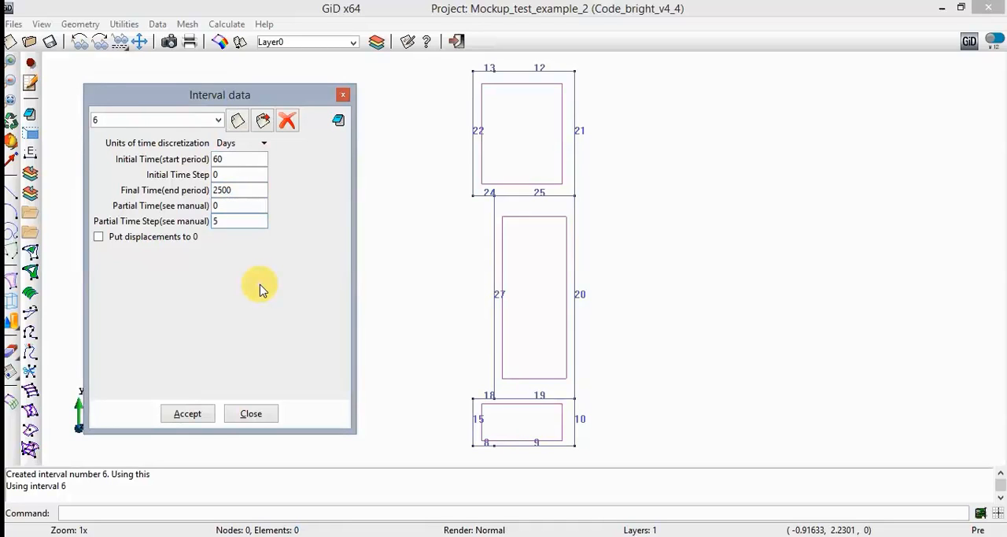
click(189, 414)
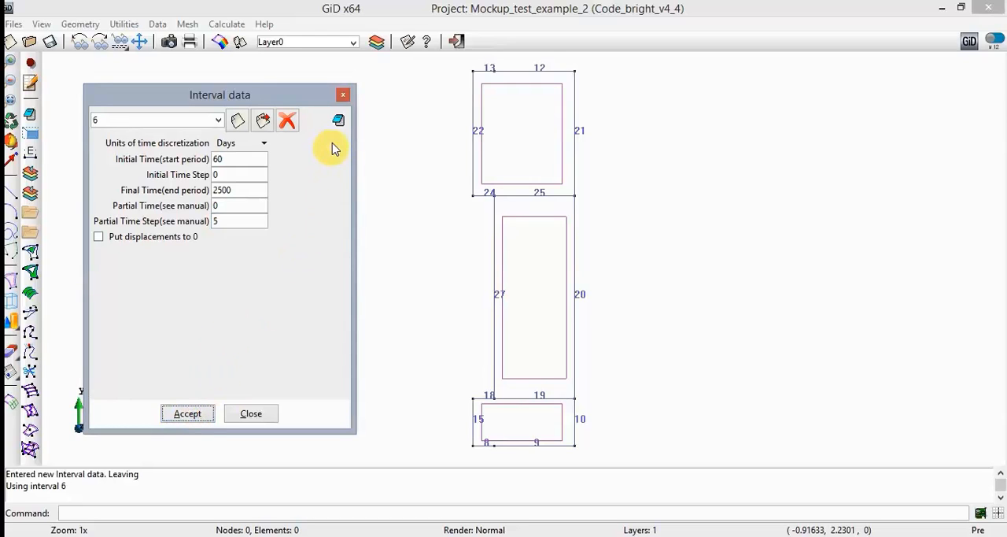
- Review the list of entities for all conditions assigned in interval 6, including boundary stress, flow rate and initial values
click(338, 123)
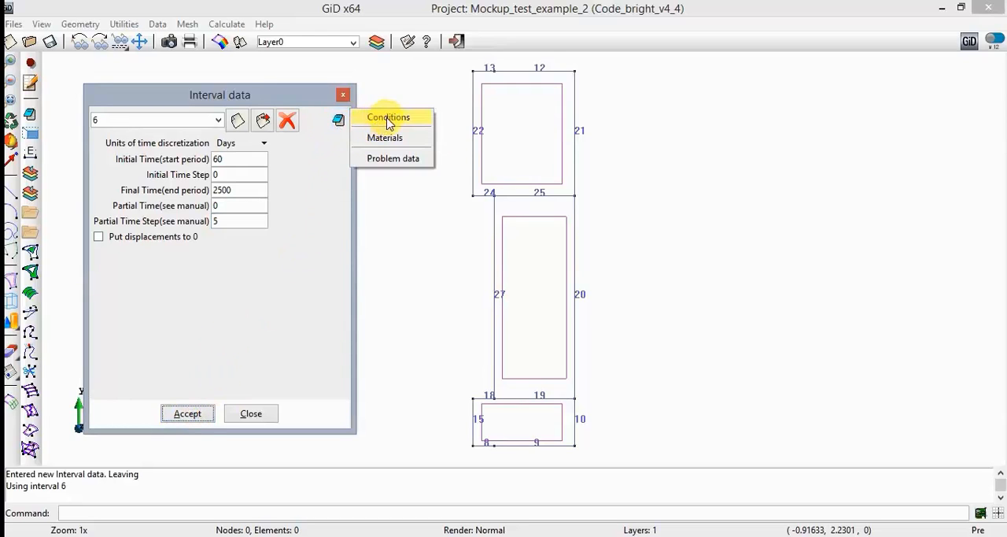
click(386, 118)
click(193, 390)
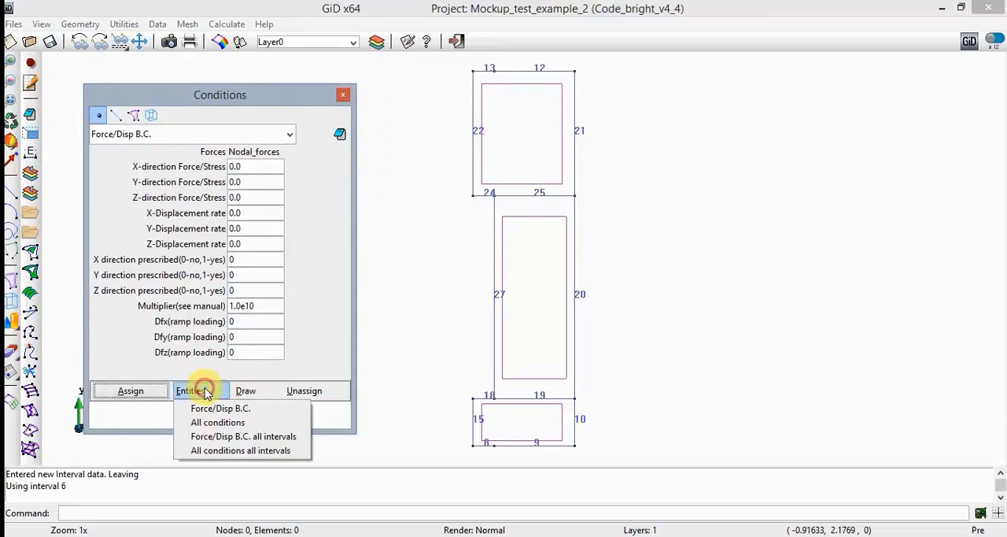
click(217, 422)
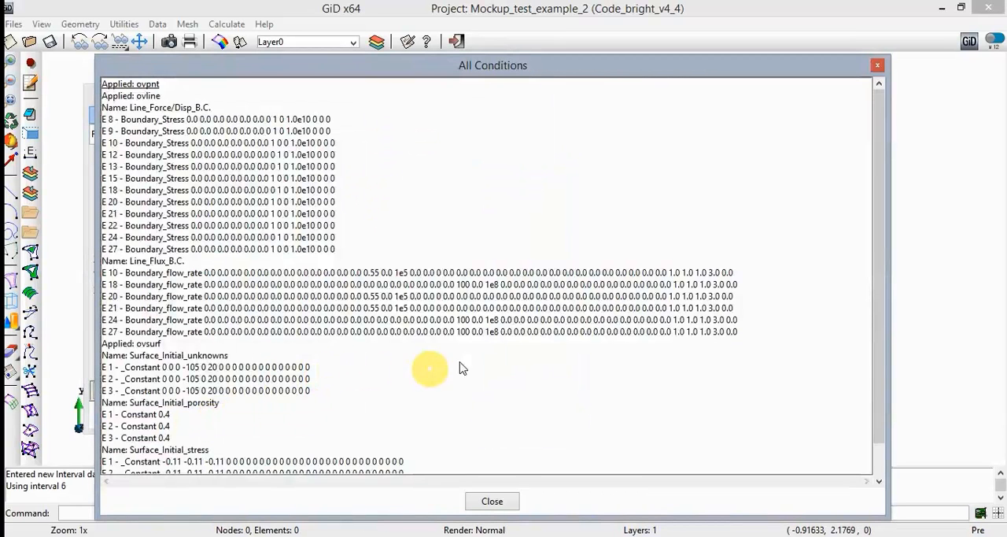
click(879, 272)
drag(881, 272, 870, 250)
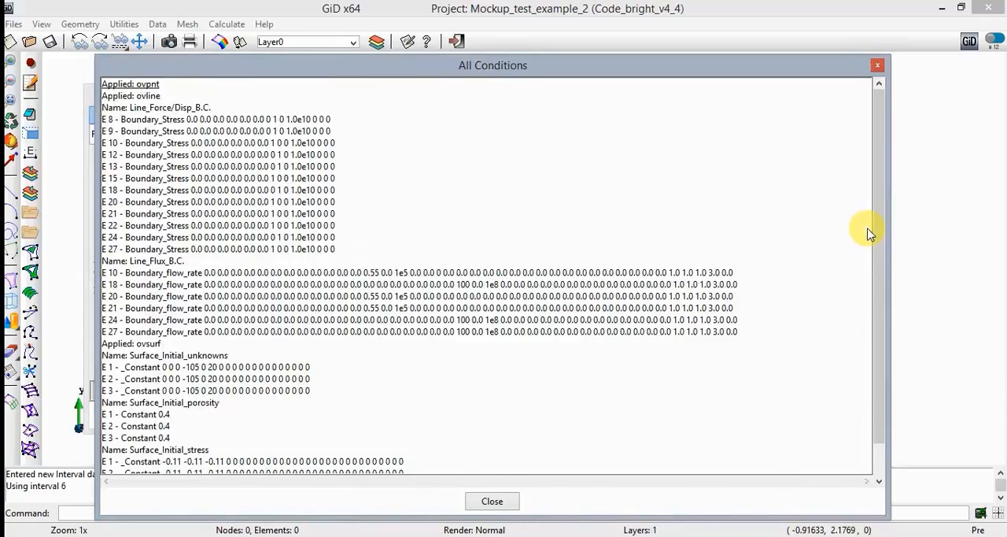
click(496, 502)
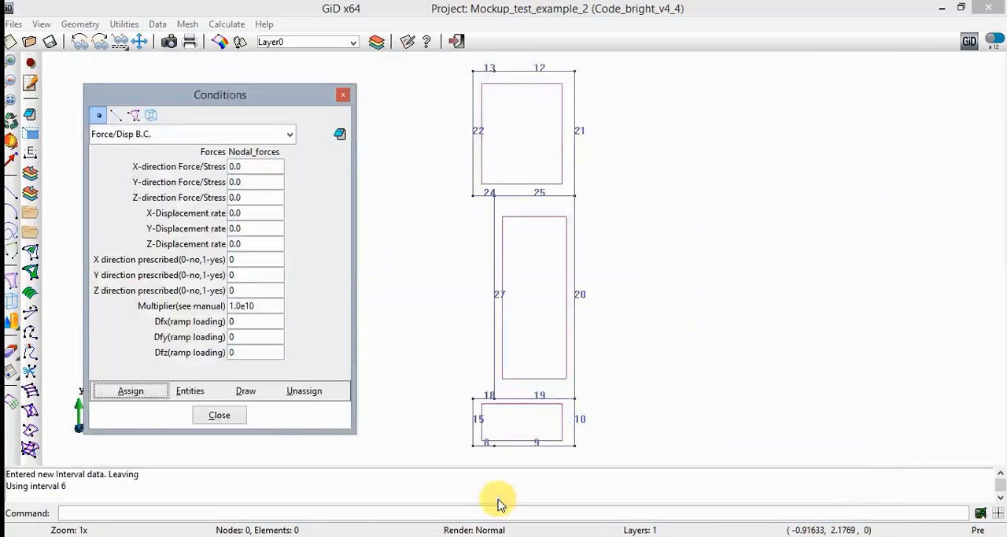
click(228, 416)
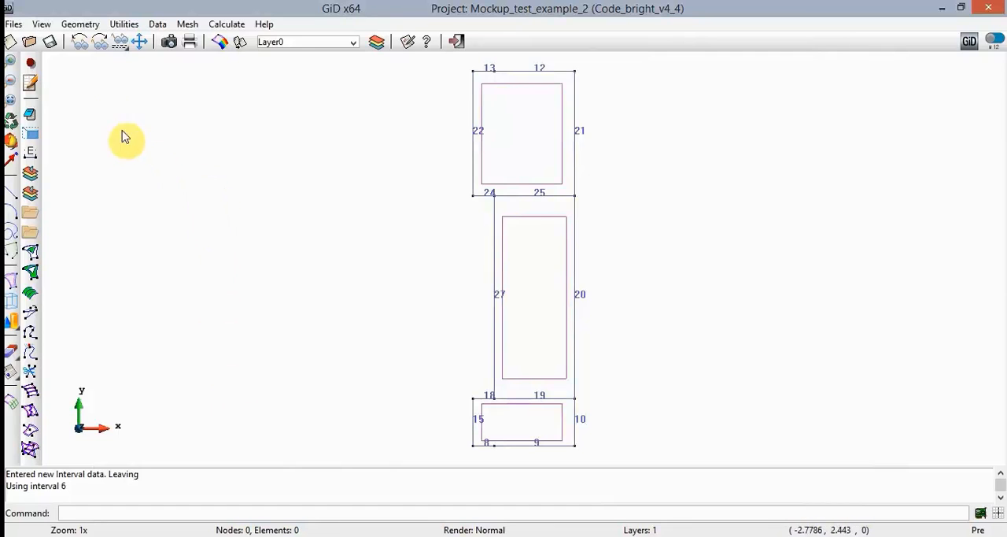
- Save the project and select all three surfaces of the model for a structured mesh defined by number of cells
click(50, 43)
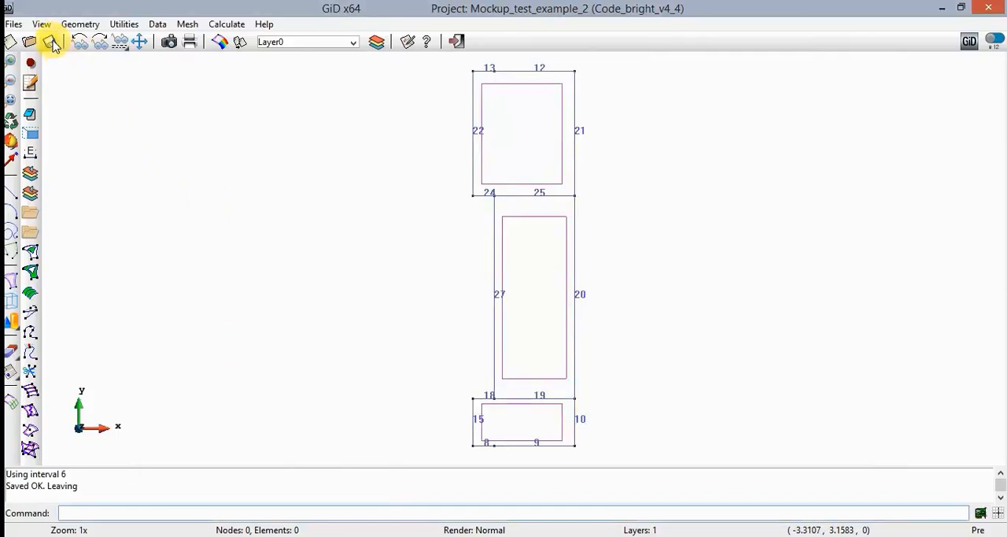
click(186, 24)
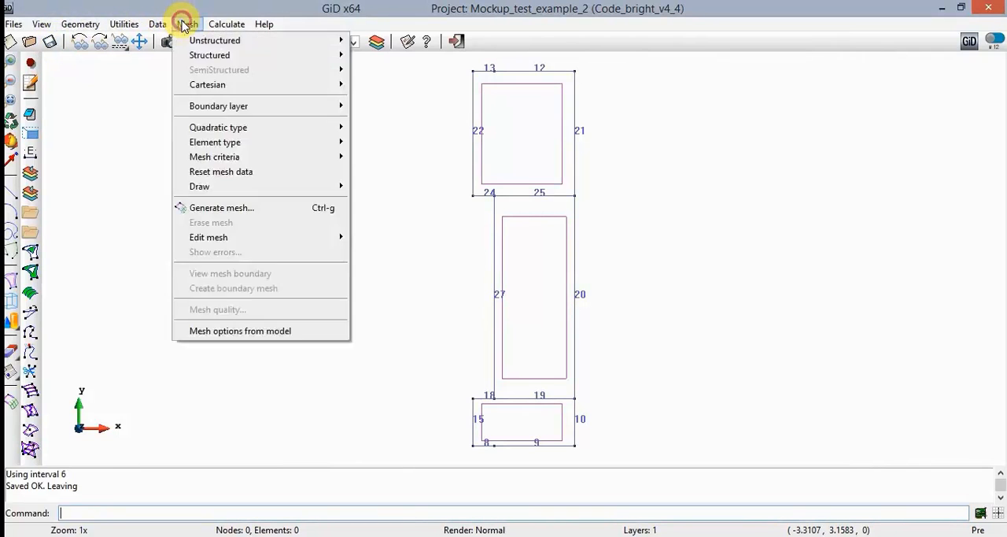
mouse_move(286, 61)
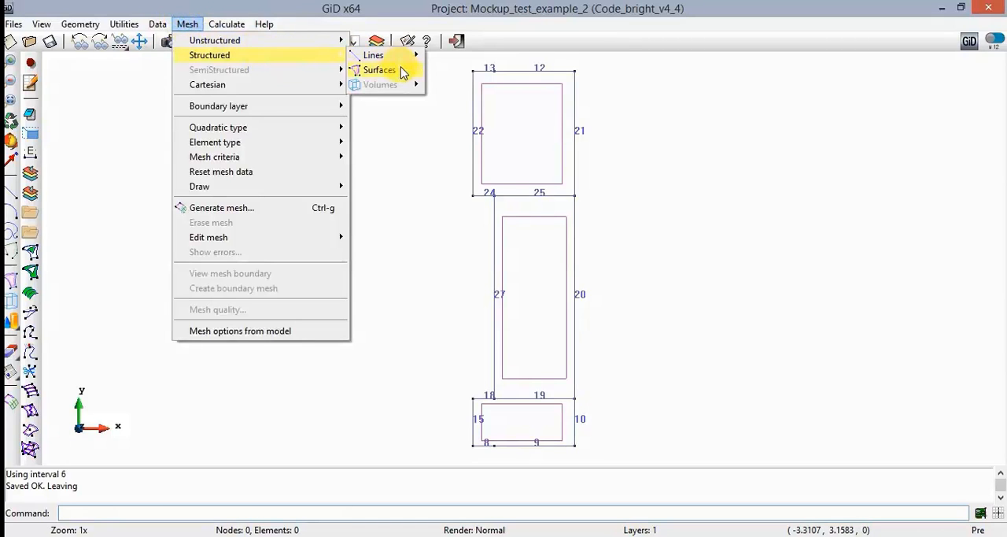
mouse_move(402, 72)
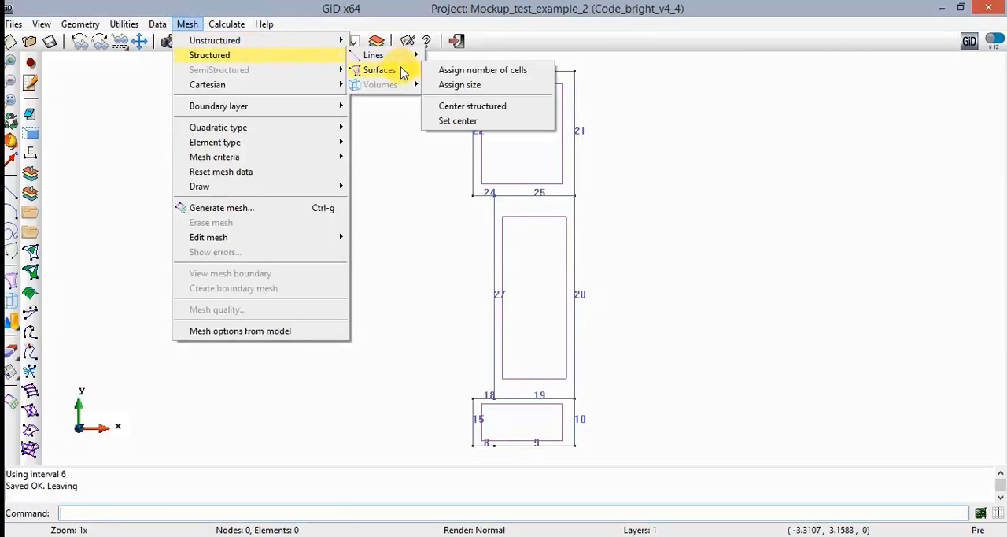
click(504, 72)
click(455, 62)
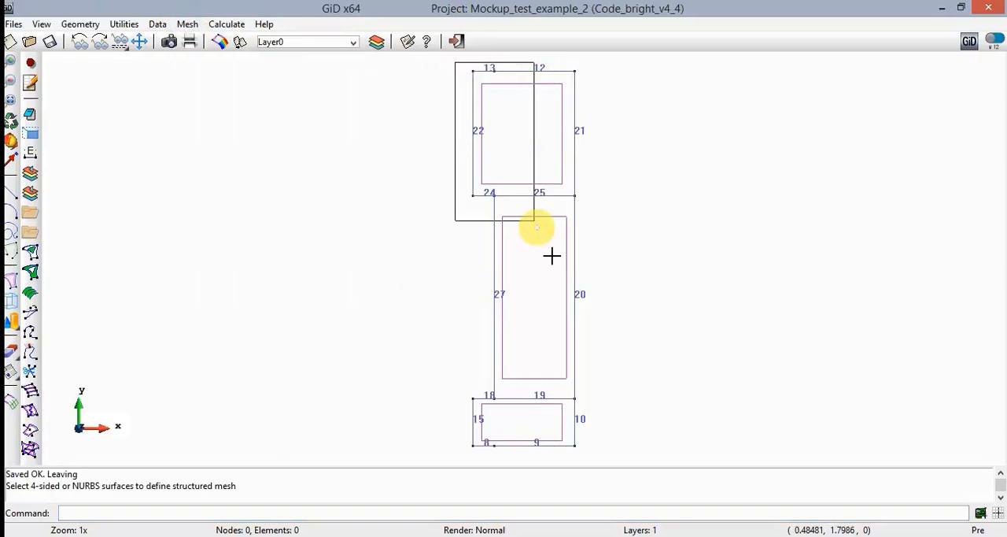
click(598, 457)
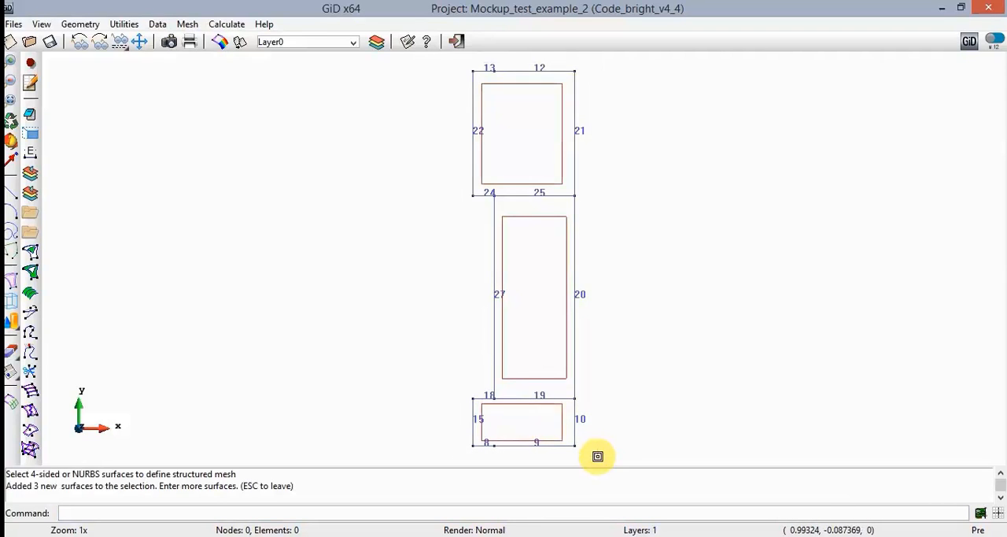
key(Escape)
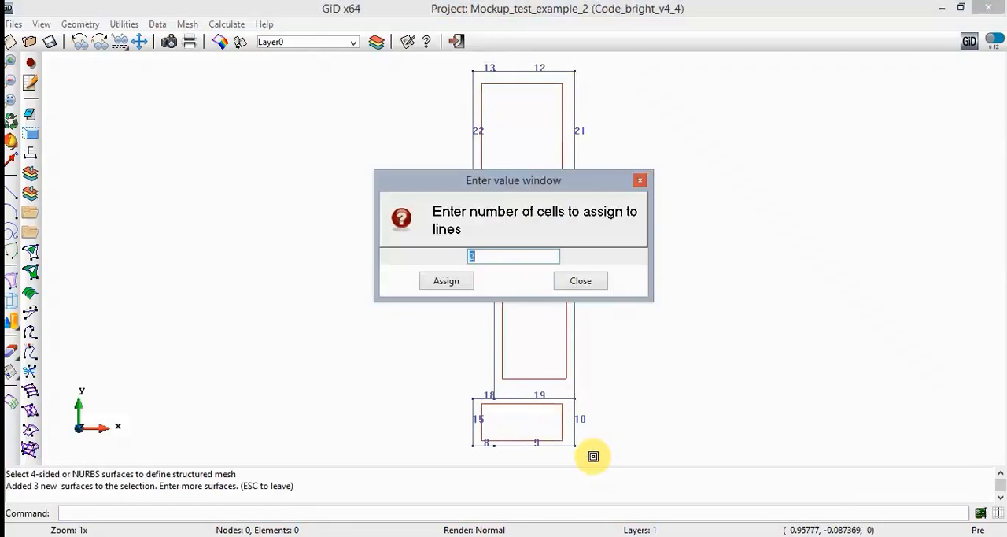
- Assign 2 cells to every line of the three structured surfaces and finish the assignment
text(2)
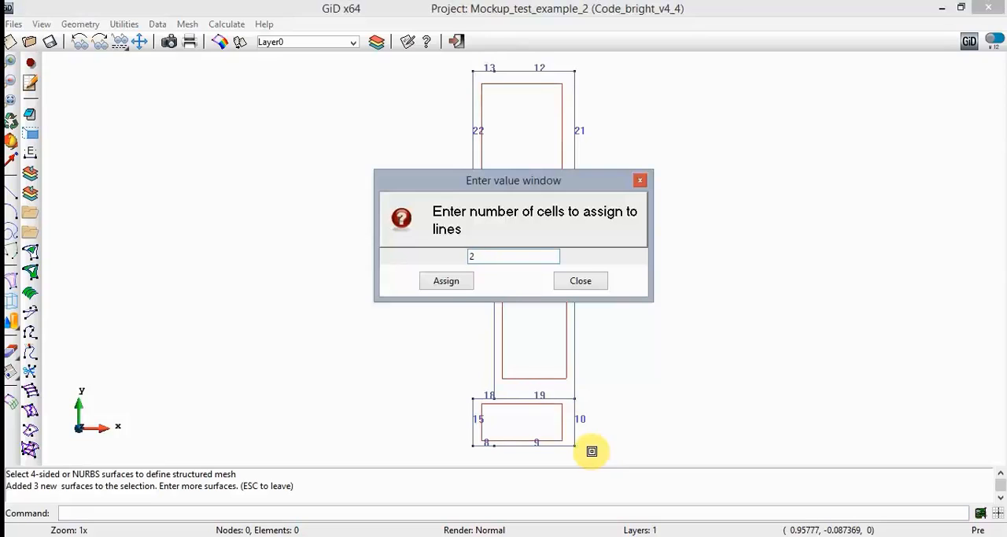
click(463, 287)
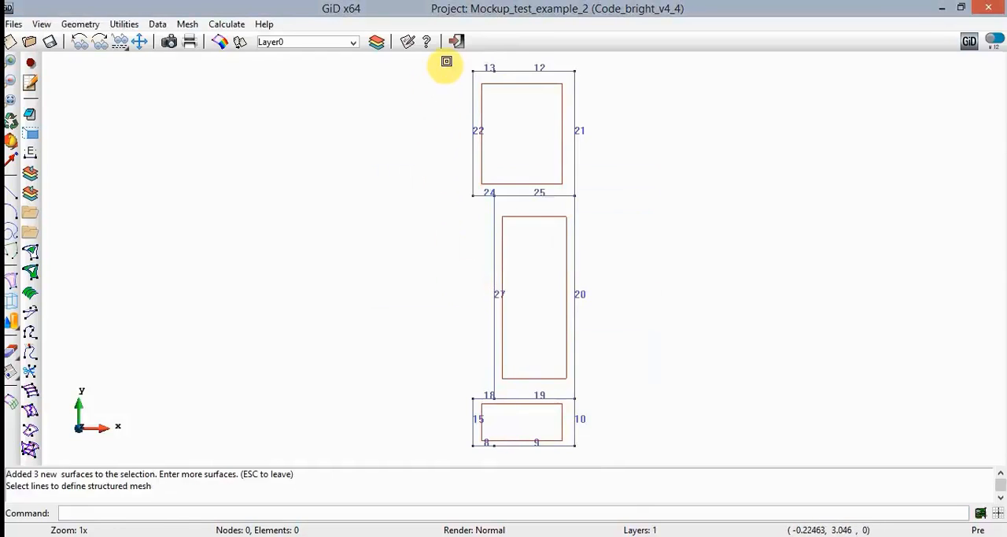
click(447, 59)
click(597, 460)
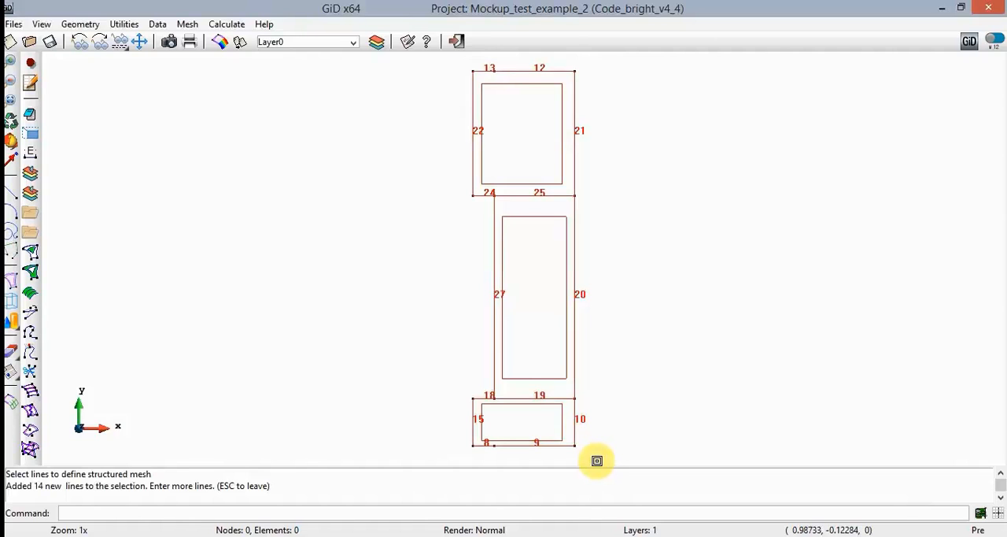
key(Escape)
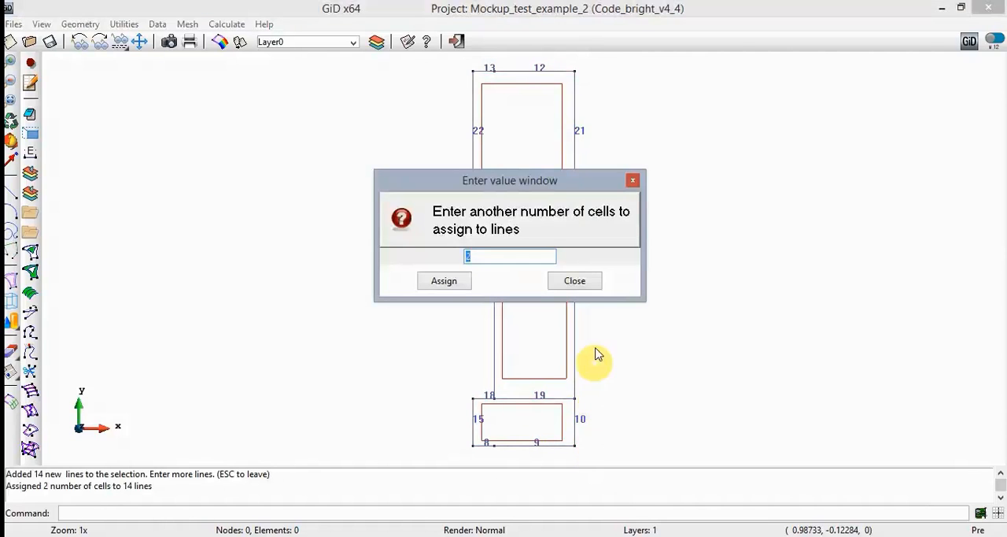
click(593, 282)
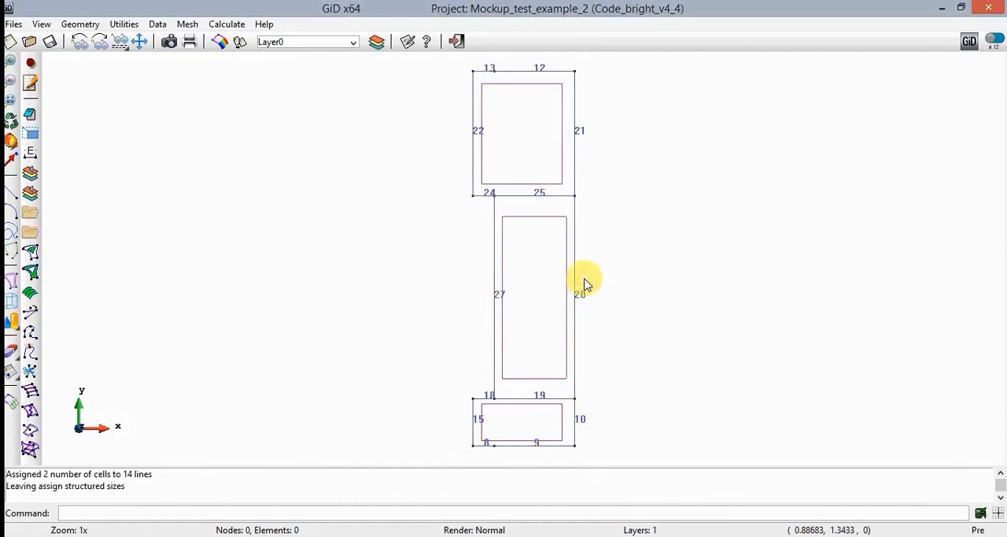
- Assign 4 structured mesh cells to lines 10 and 15, the vertical sides of the lowest rectangle
click(189, 25)
mouse_move(315, 56)
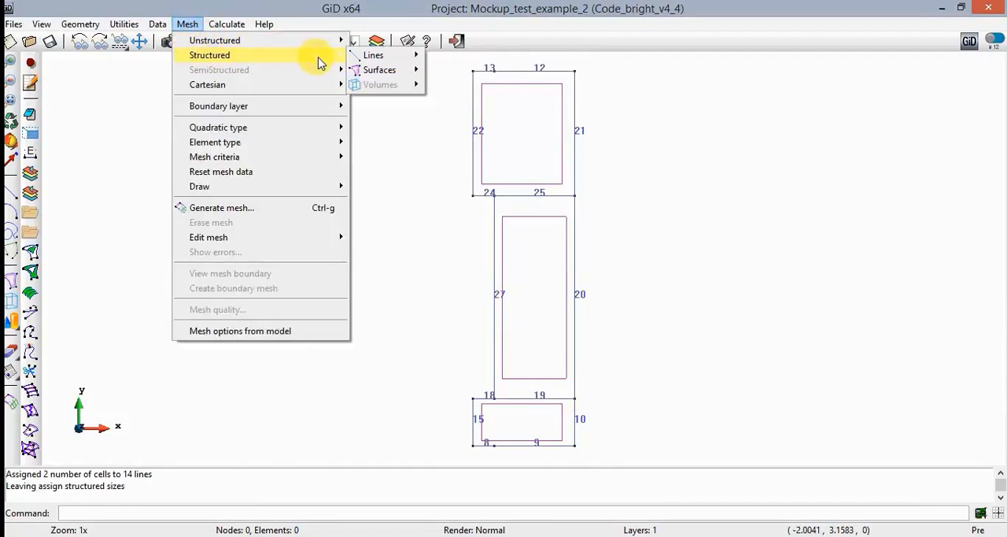
mouse_move(384, 62)
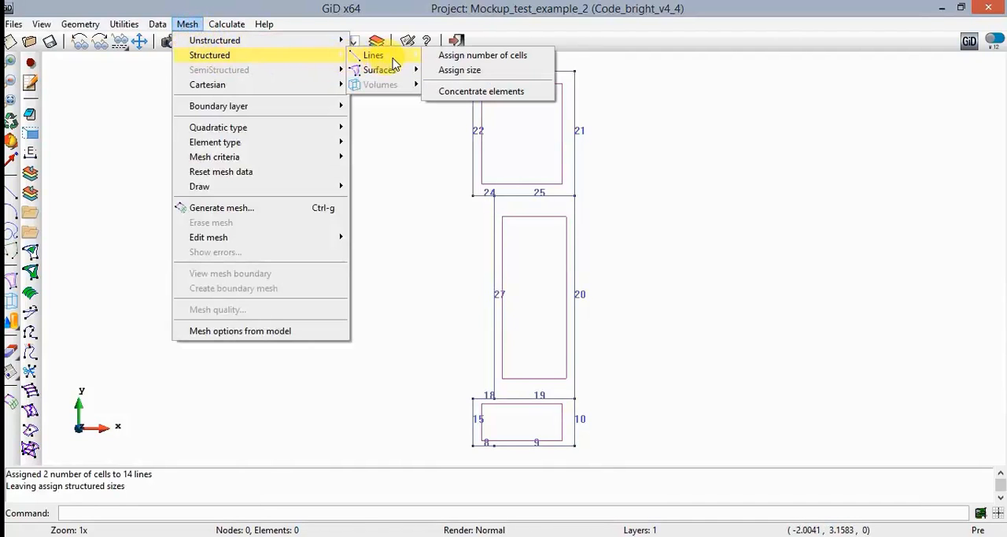
click(539, 61)
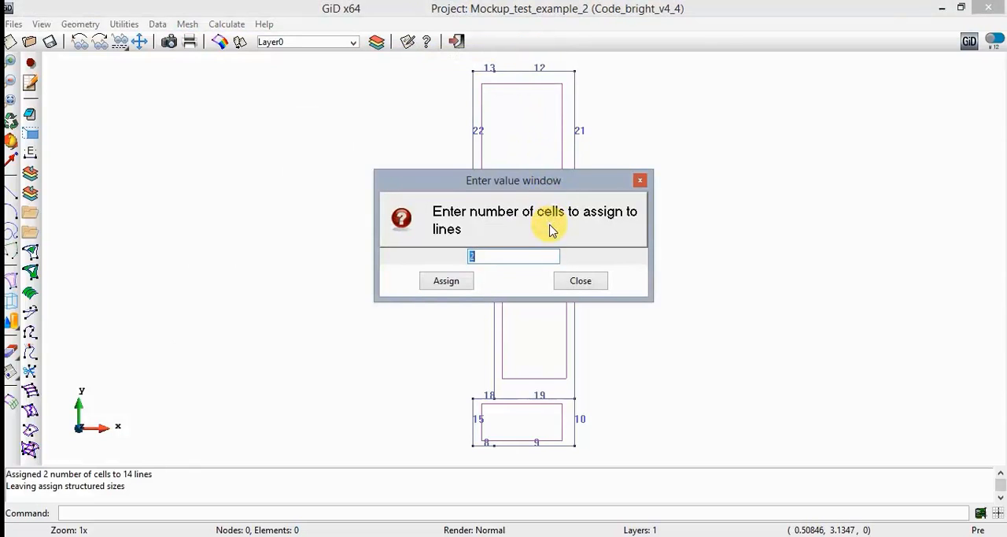
text(4)
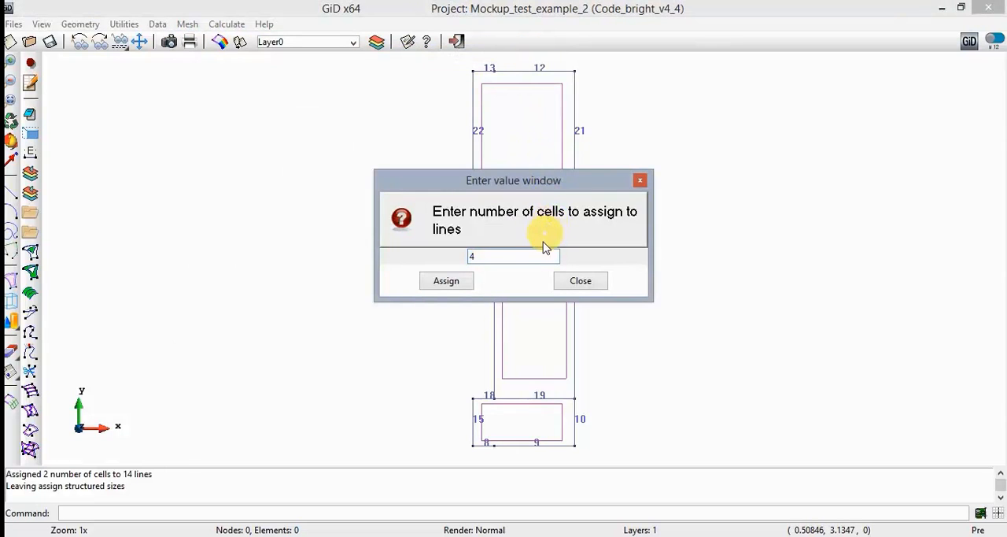
click(462, 285)
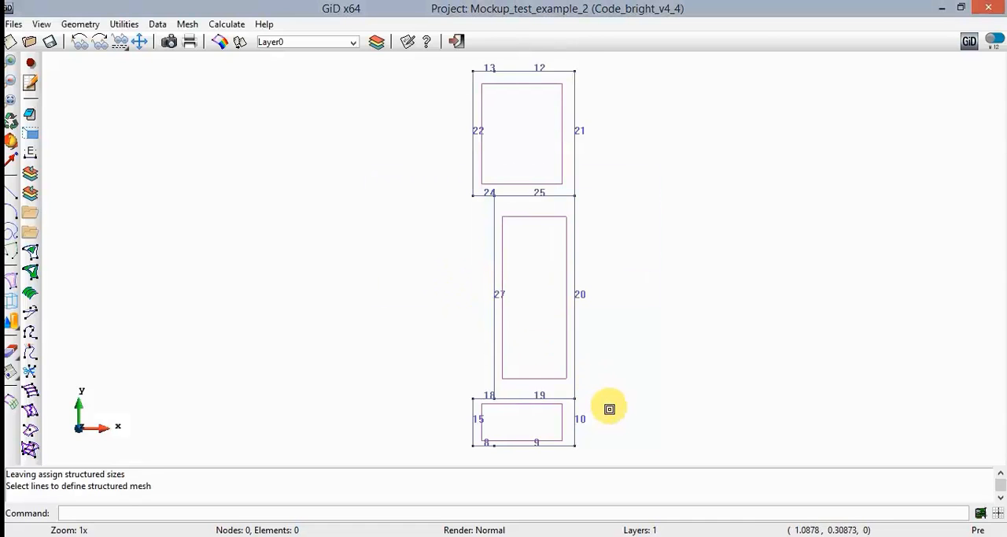
click(577, 421)
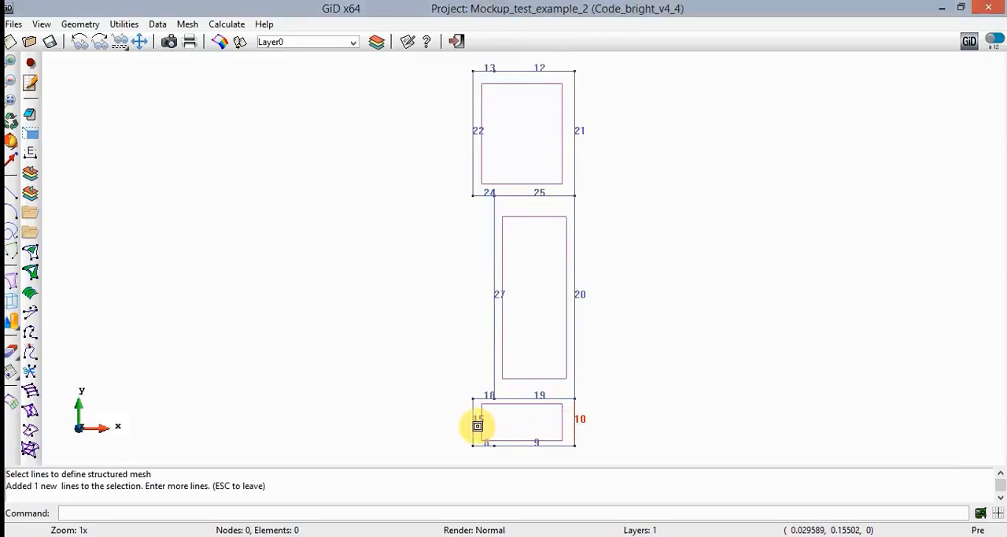
click(476, 425)
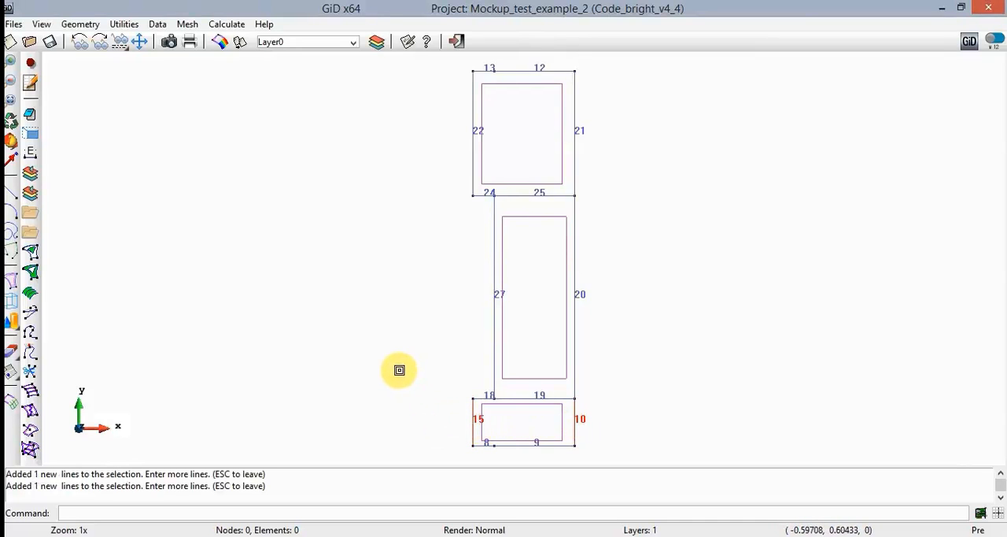
key(Escape)
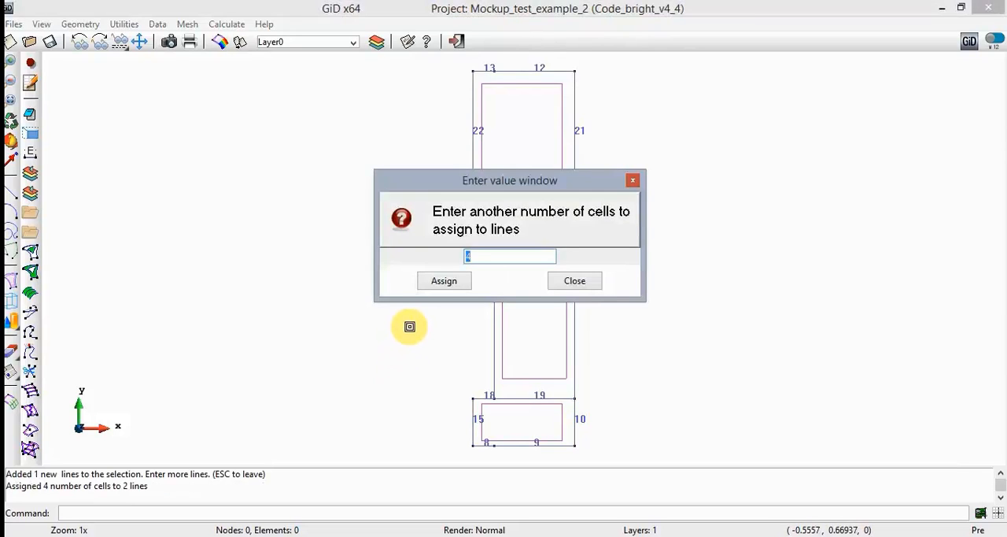
- Assign 18 structured mesh cells to lines 20 and 27, the vertical sides of the middle rectangle
text(18)
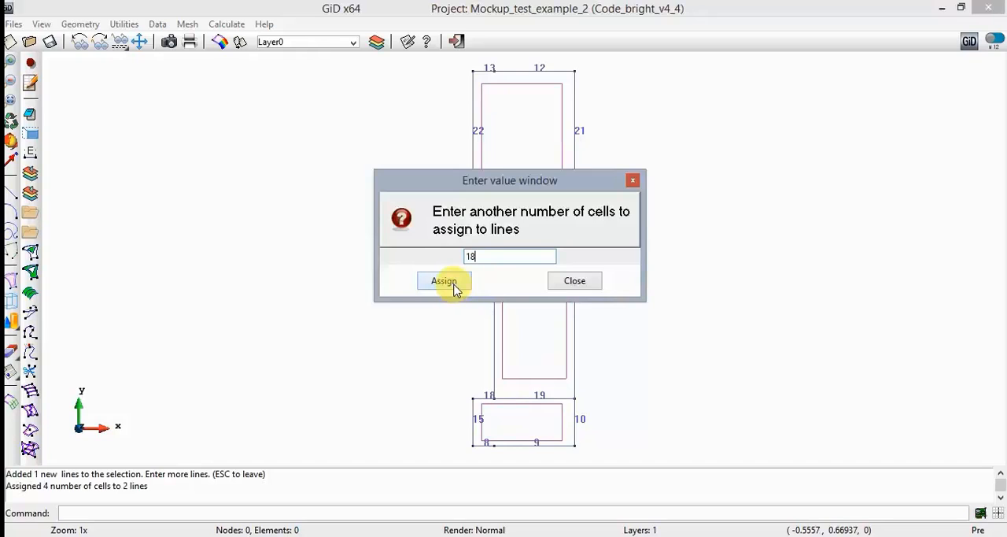
click(454, 288)
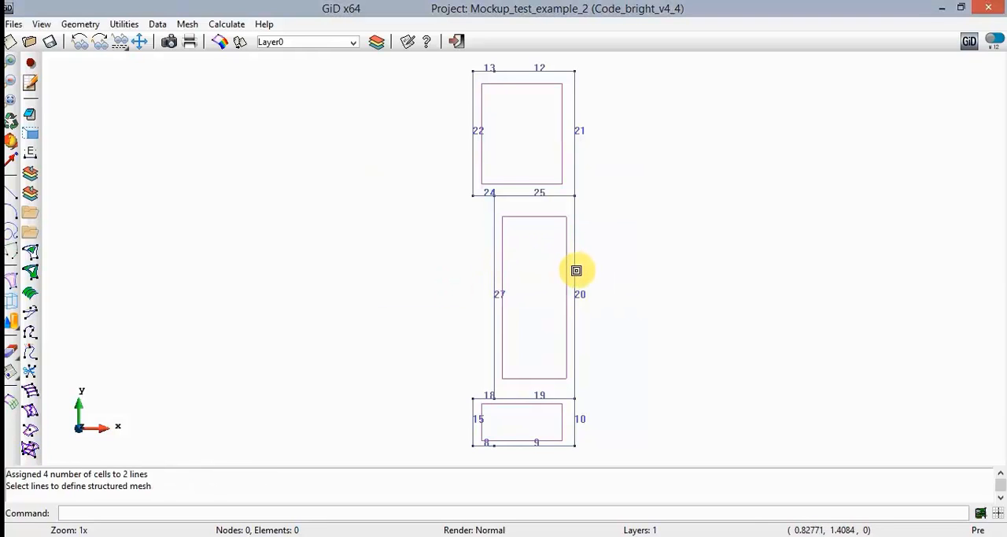
click(575, 270)
click(493, 281)
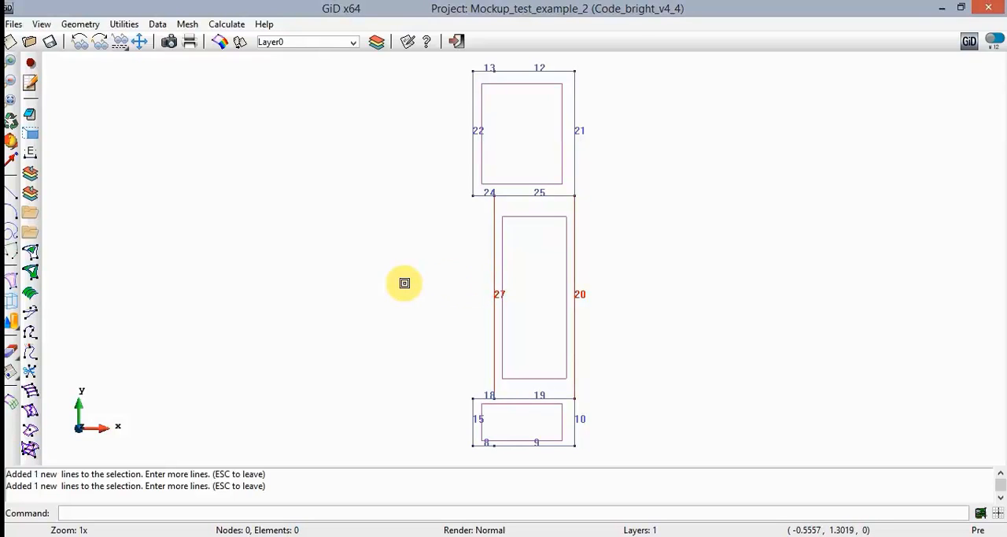
key(Escape)
- Assign 12 structured mesh cells to lines 21 and 22, the vertical sides of the uppermost rectangle
text(12)
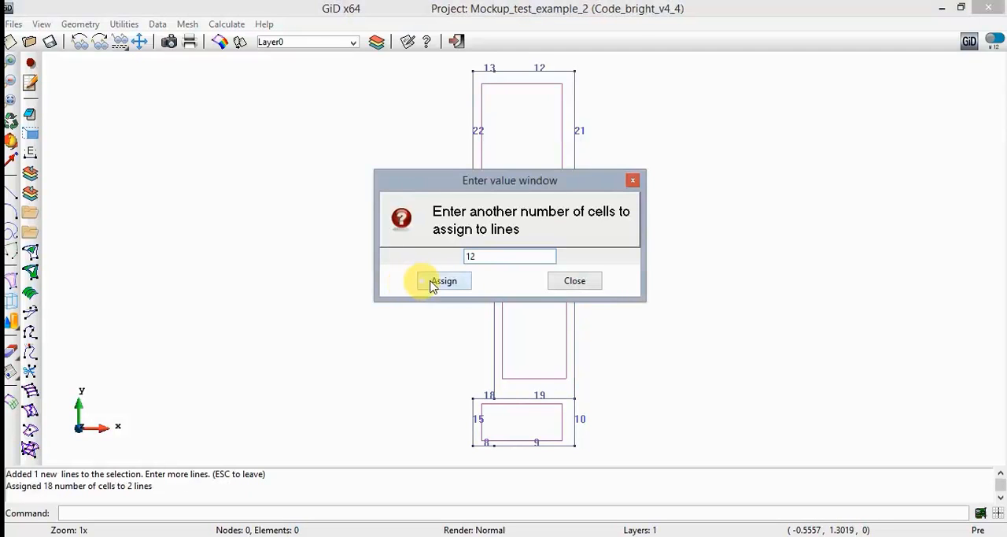
click(452, 282)
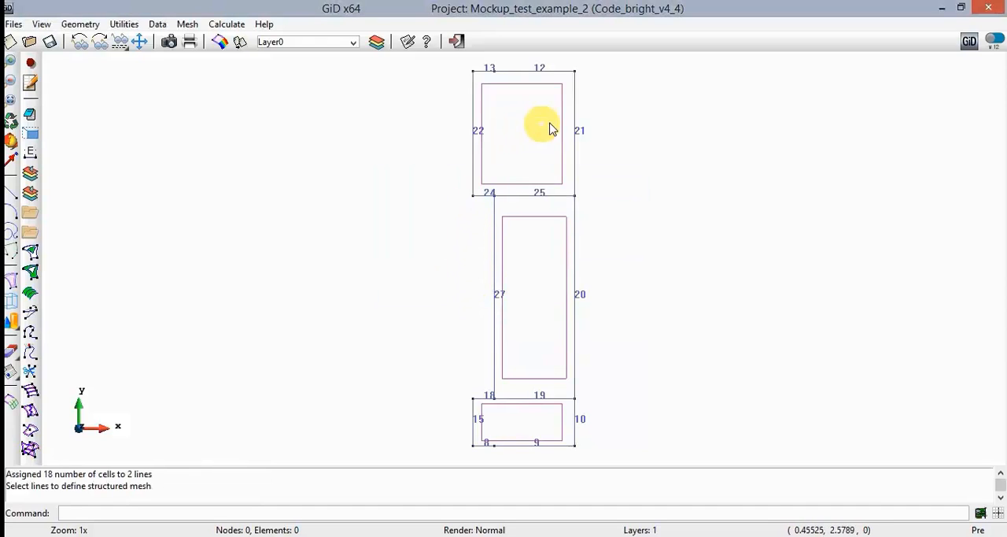
click(575, 126)
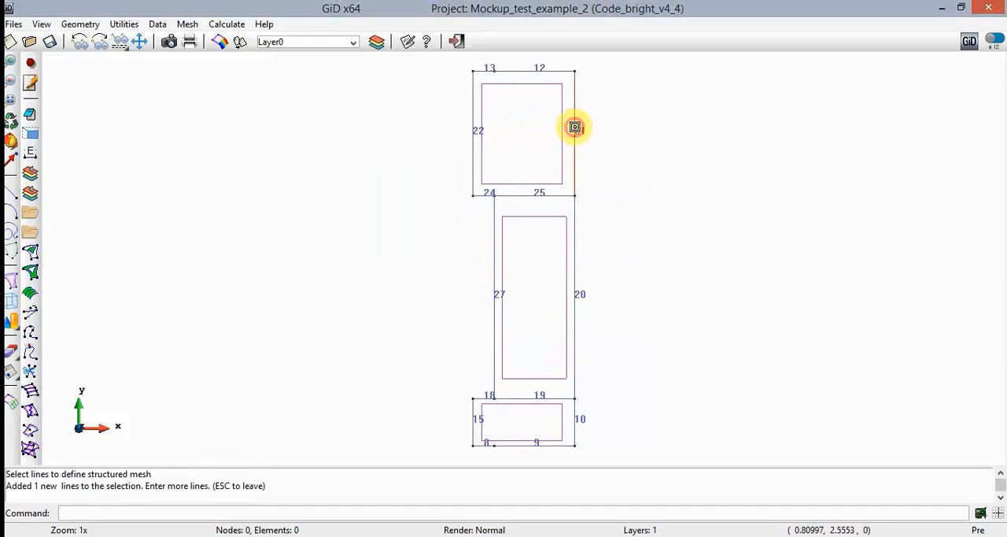
click(471, 121)
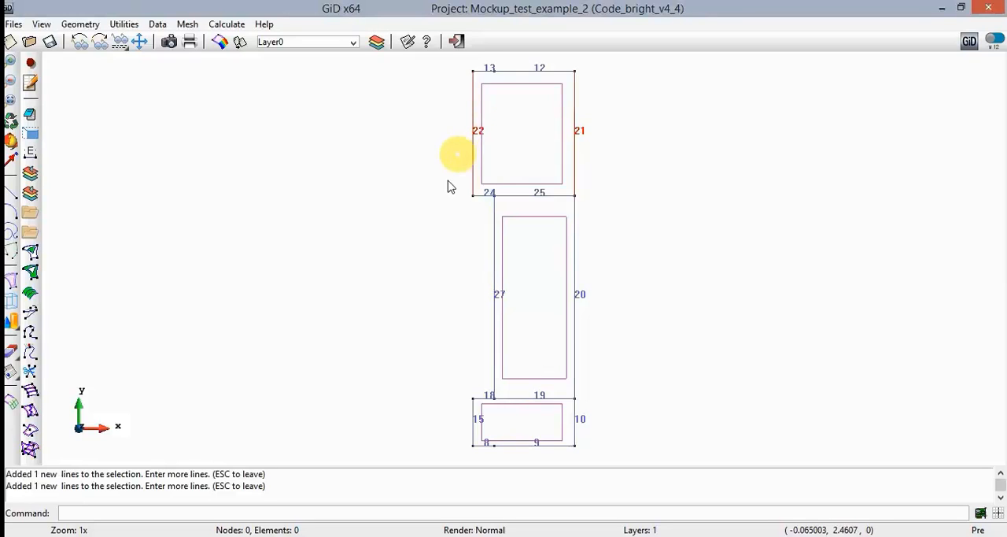
key(Escape)
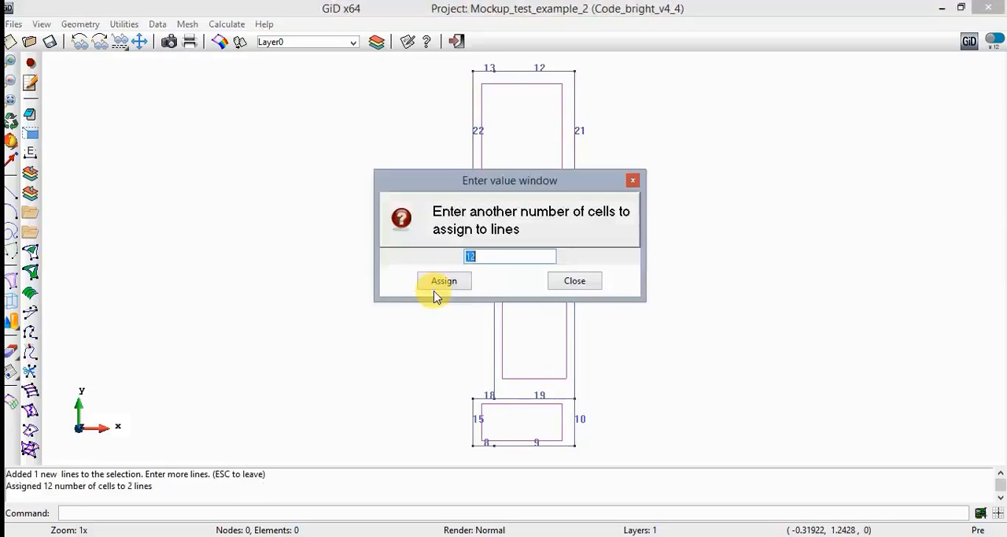
- Assign 8 structured mesh cells to the horizontal lines 9, 19, 25 and 12, and finish the cell assignment
text(8)
click(445, 281)
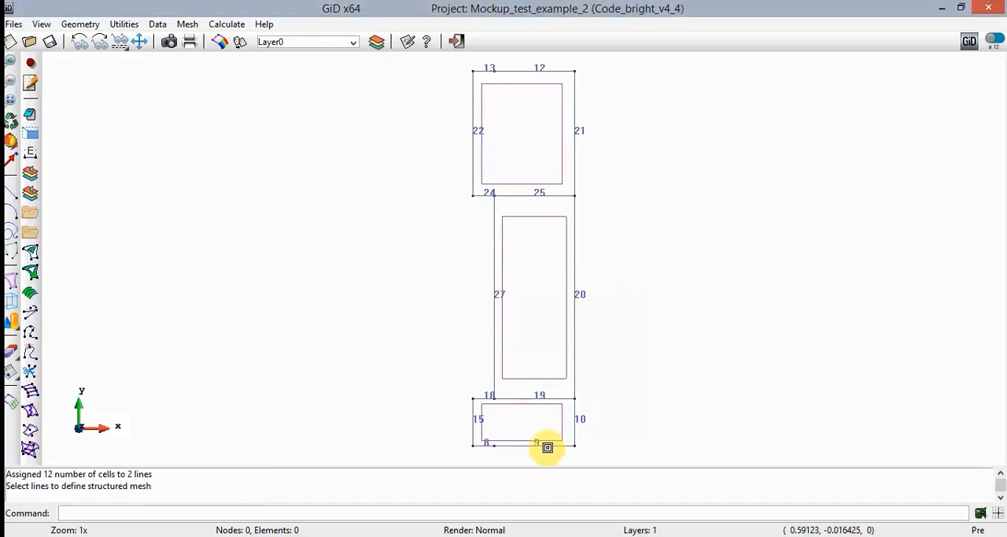
click(545, 446)
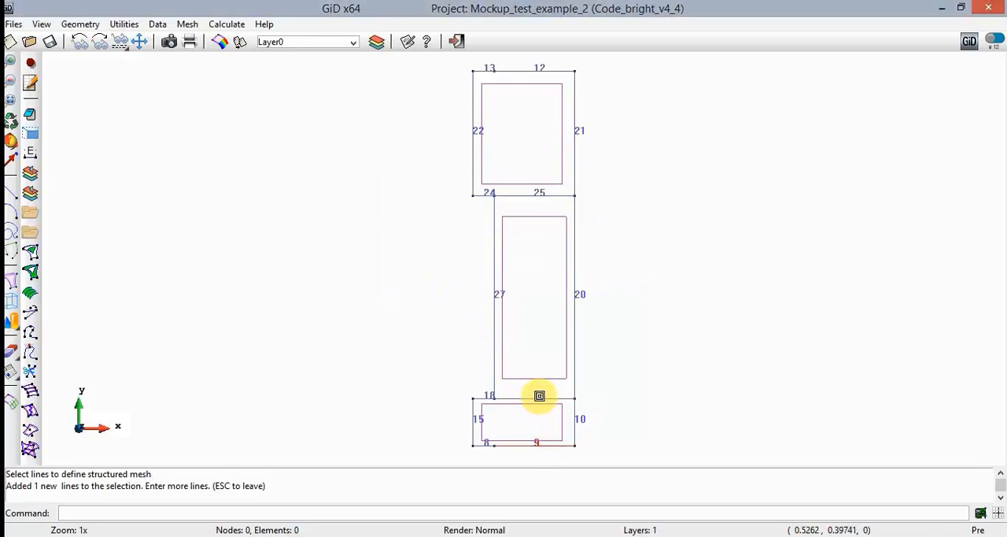
click(540, 398)
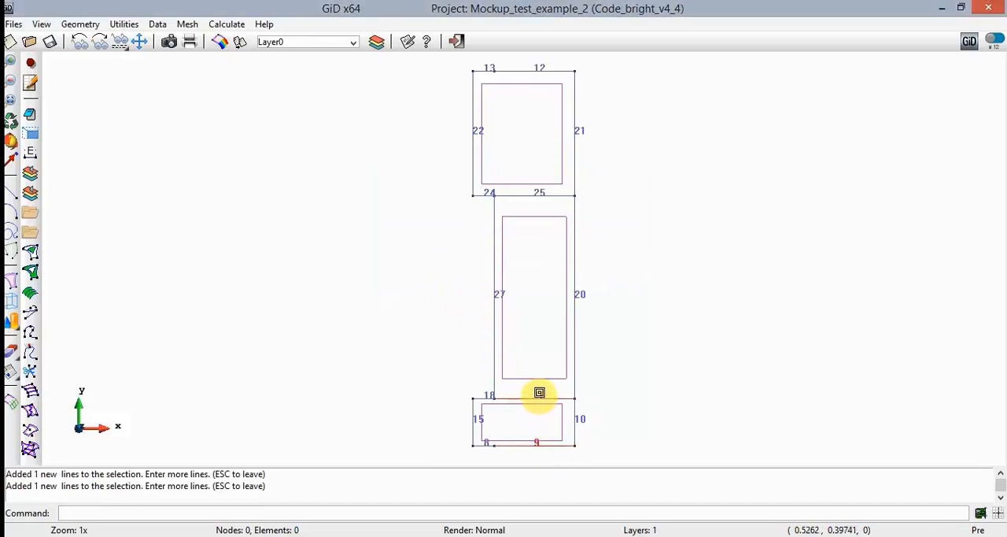
click(556, 198)
click(539, 71)
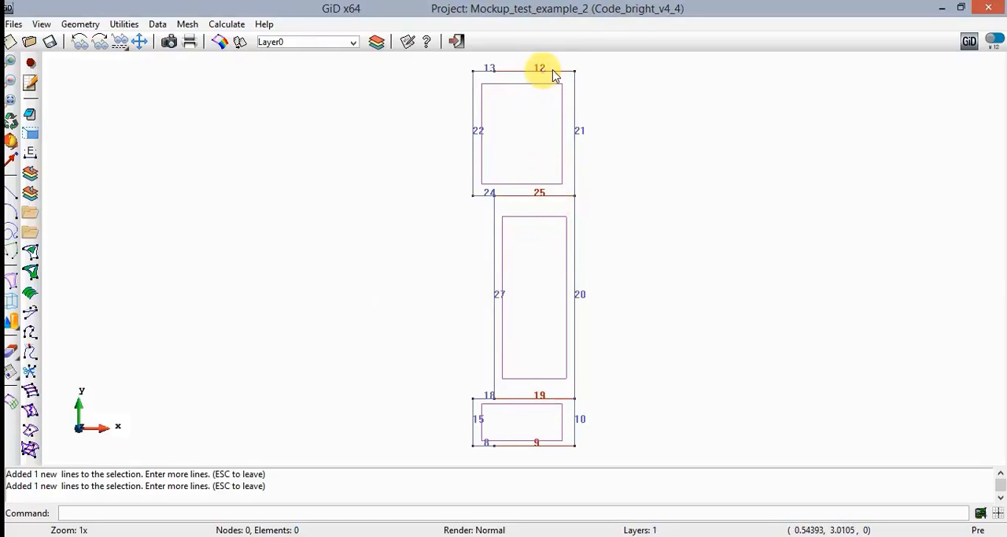
key(Escape)
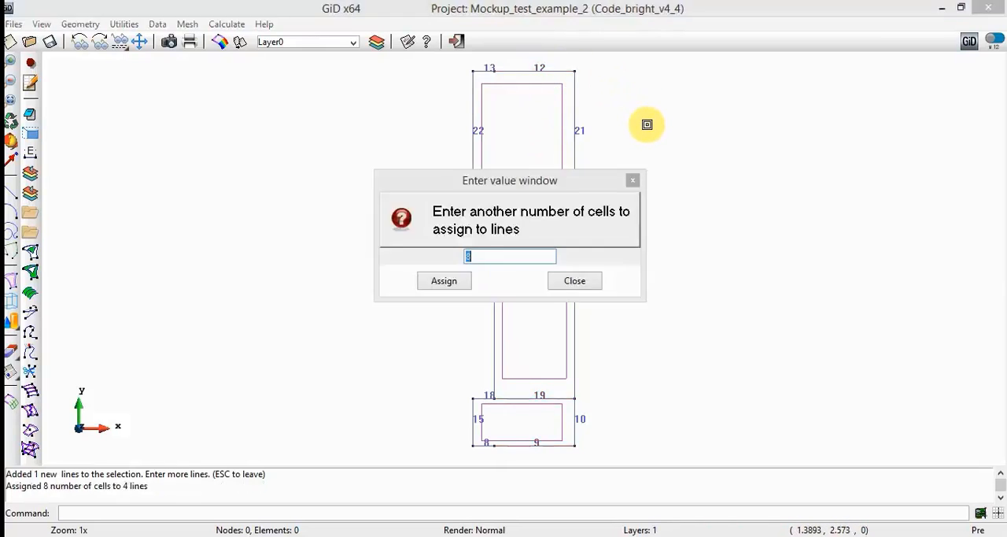
click(575, 282)
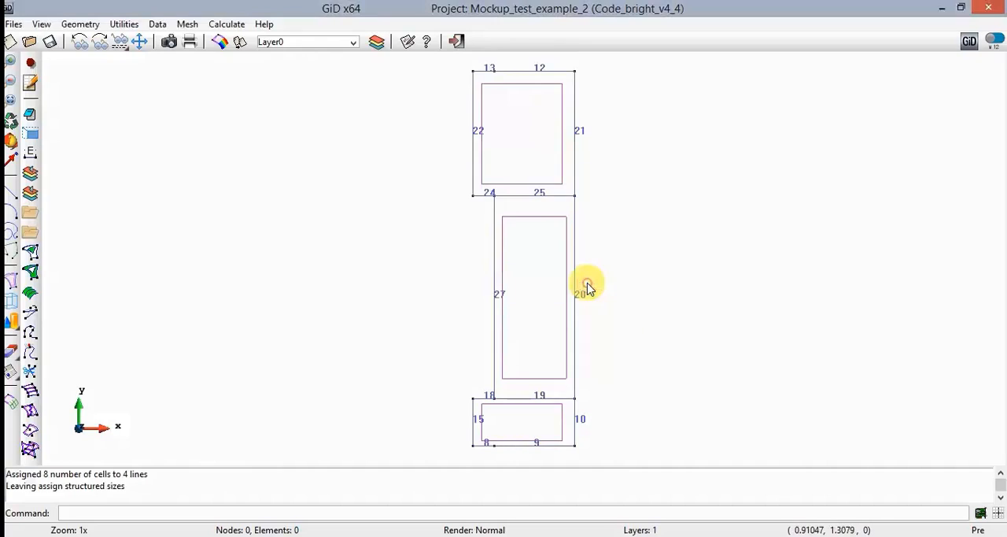
- Generate the mesh with an element size of 0.155, using the meshing parameters from the model, and display it
click(189, 24)
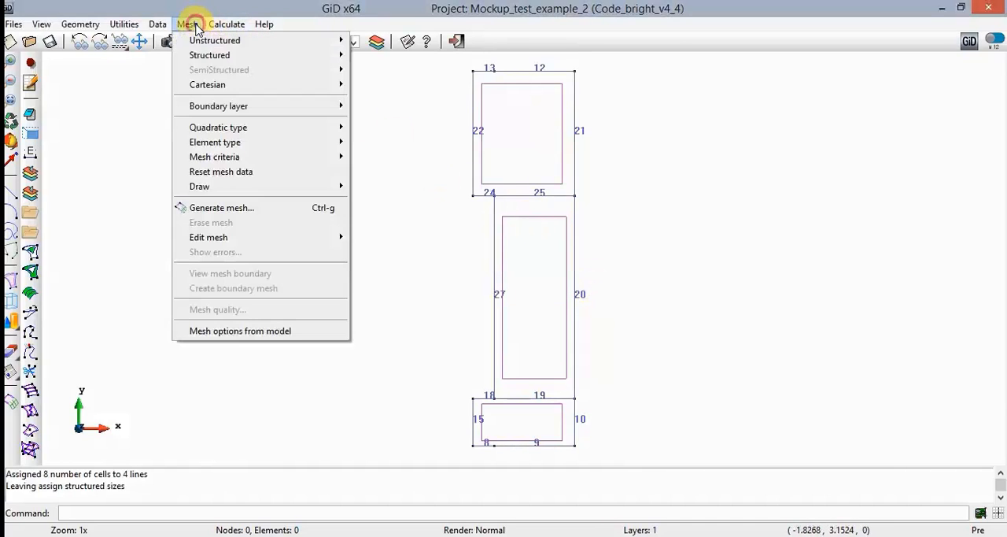
click(288, 214)
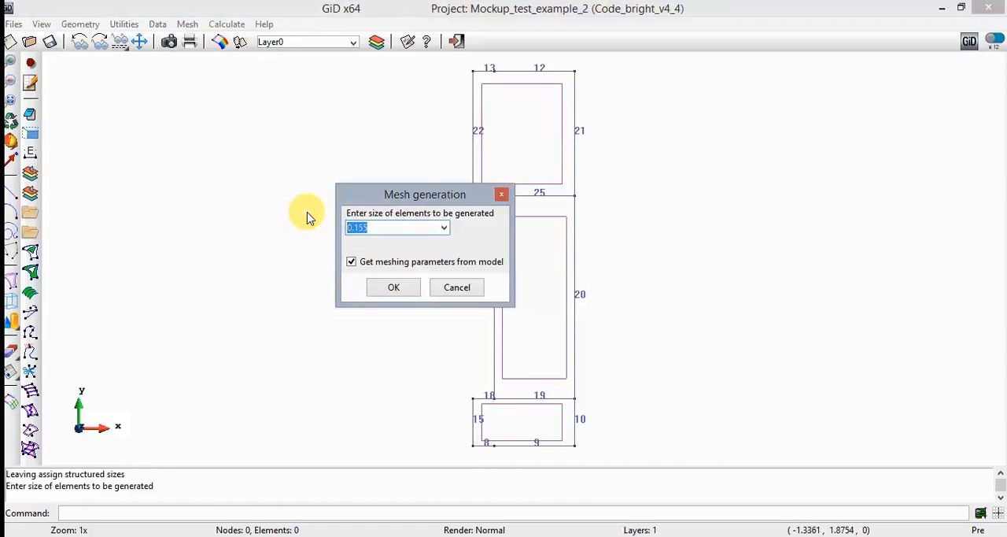
click(389, 287)
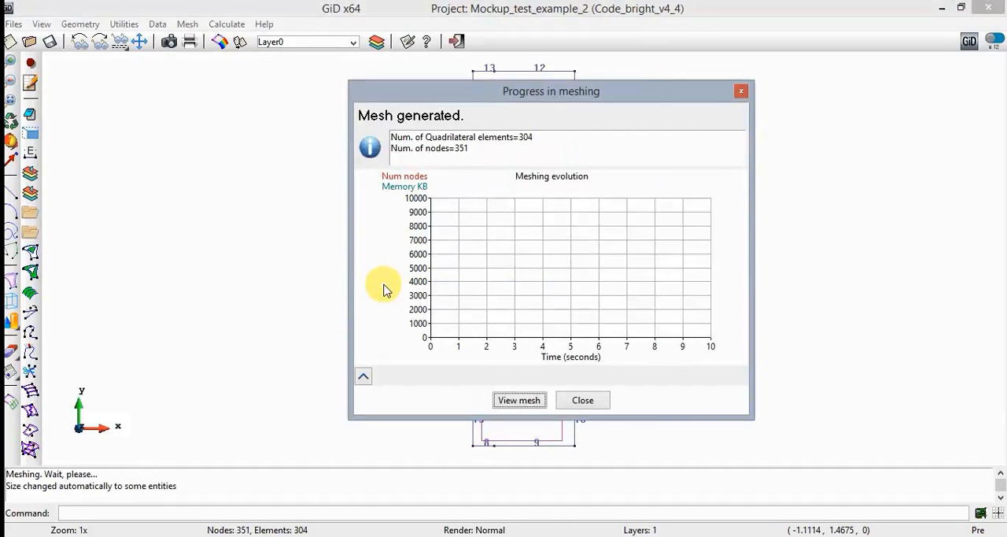
click(532, 400)
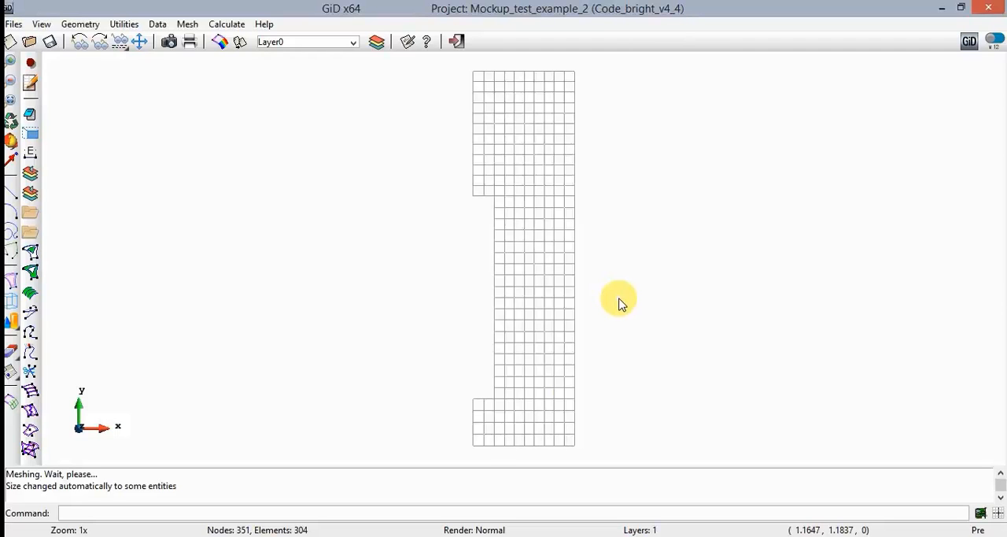
- Run the calculation, follow its process output until it ends, and switch to postprocessing
click(226, 23)
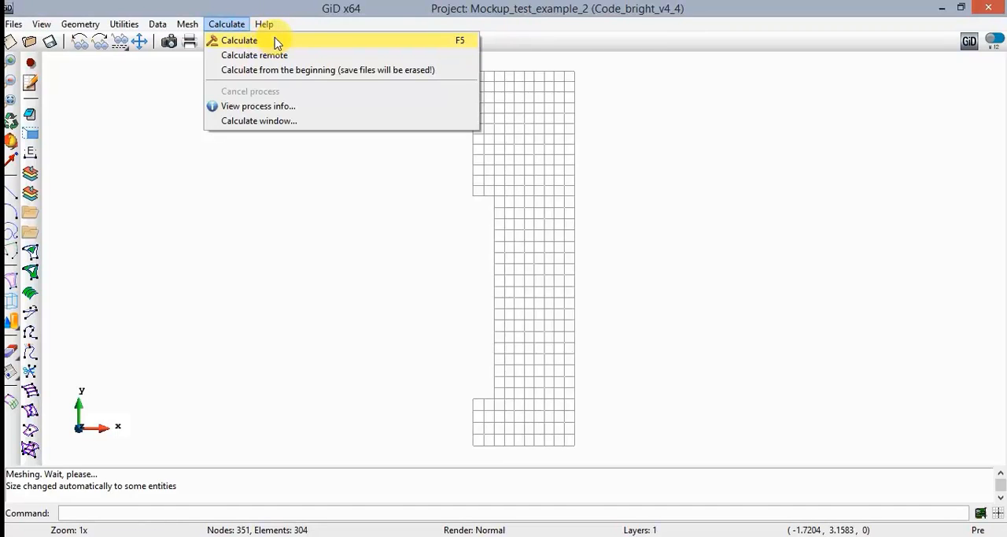
click(277, 44)
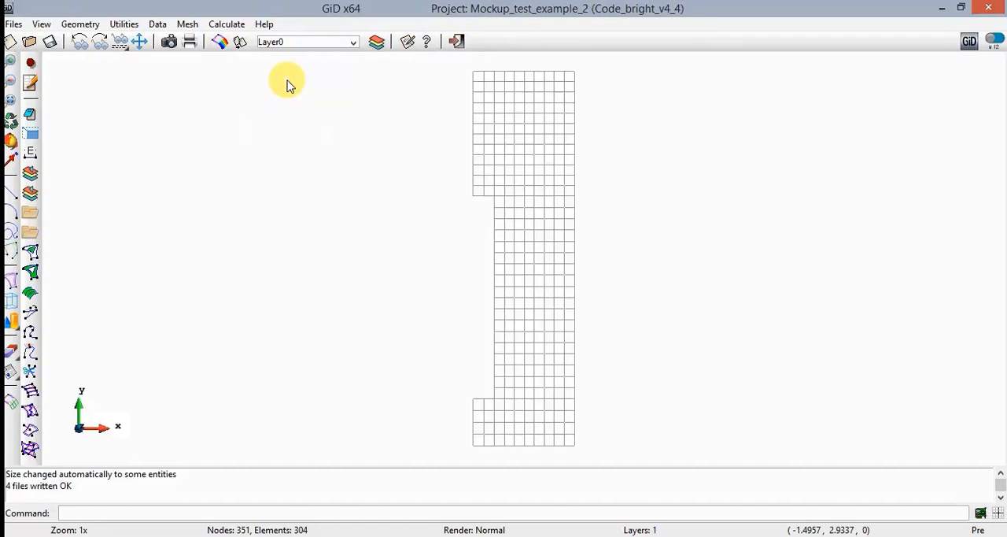
click(228, 23)
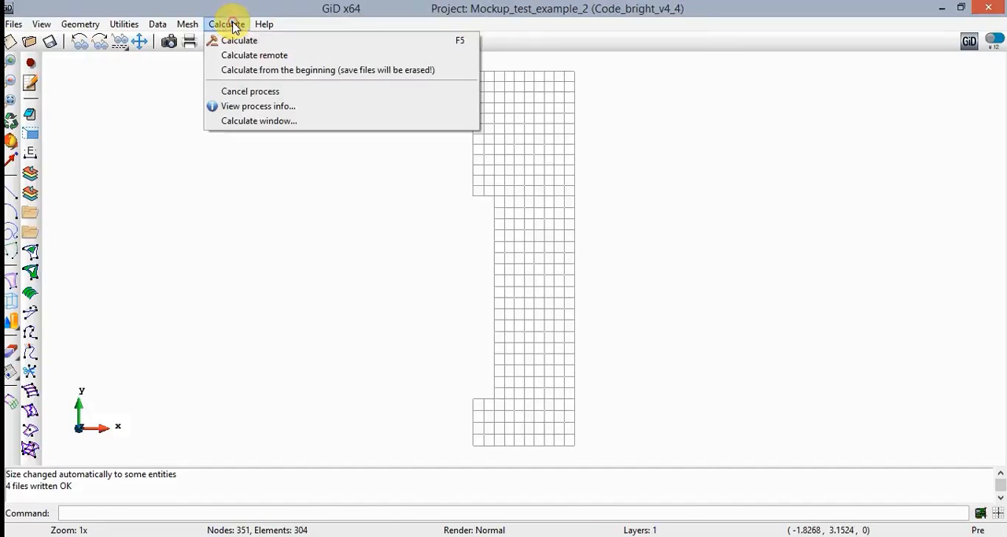
click(246, 111)
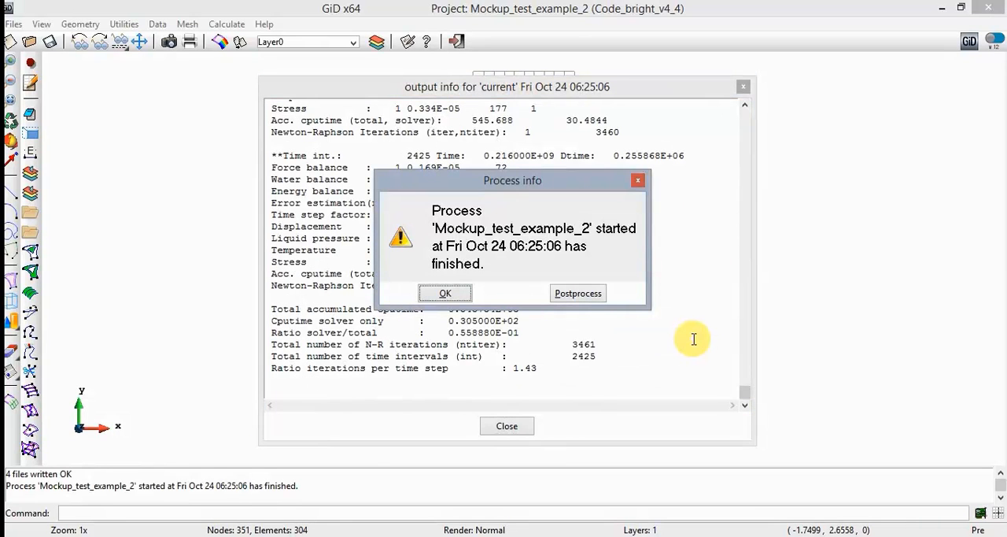
click(578, 293)
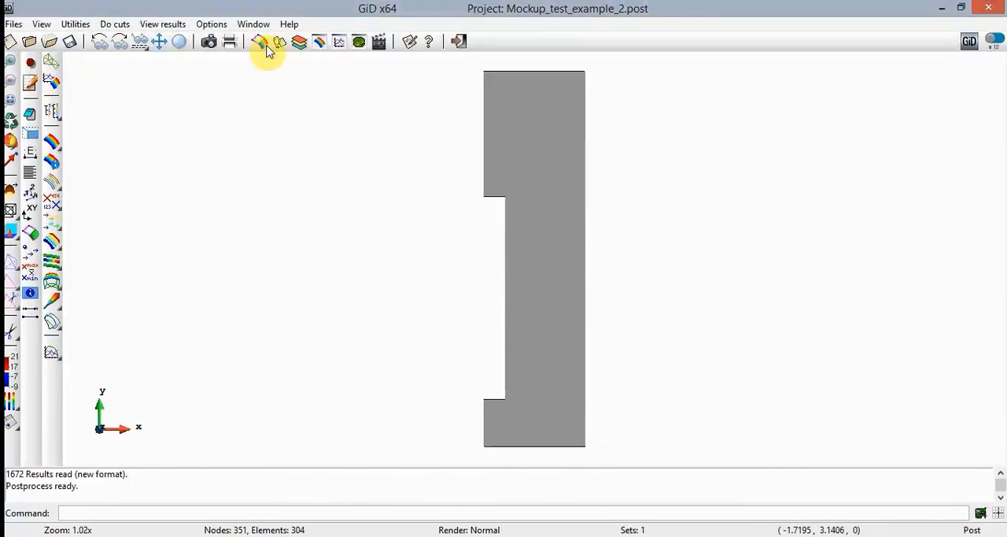
- Display the Temperature result as a Contour Fill for the Isochrones analysis at step 2500
click(260, 26)
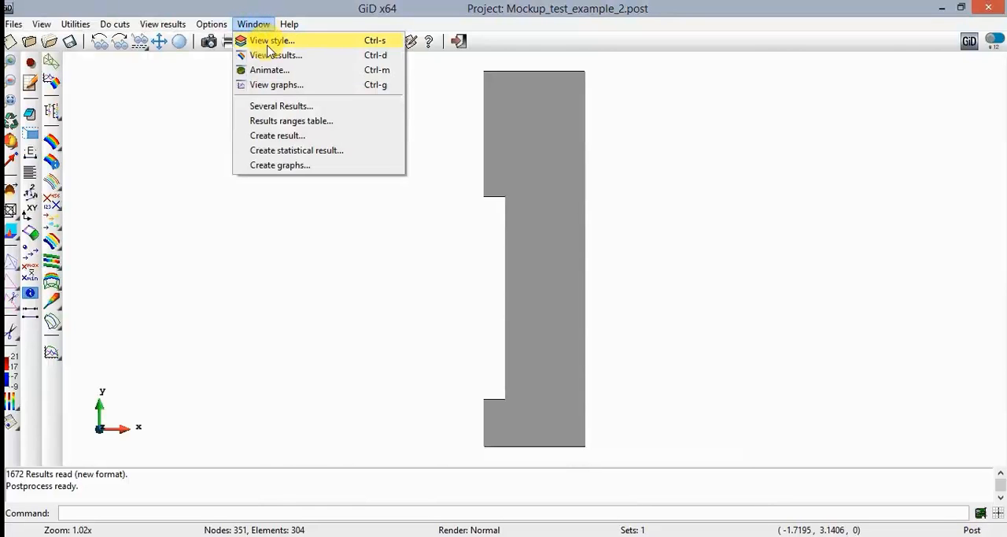
click(271, 57)
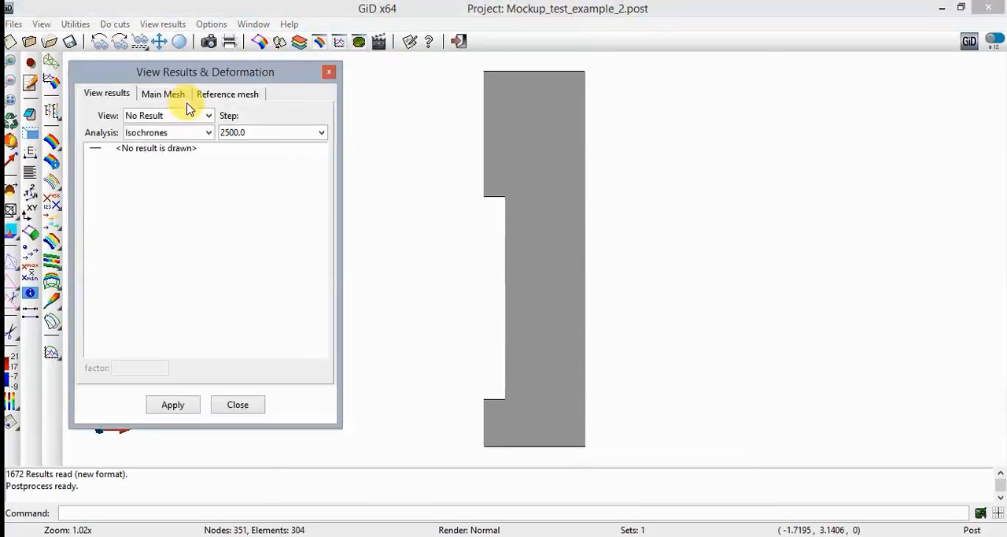
click(179, 116)
click(163, 156)
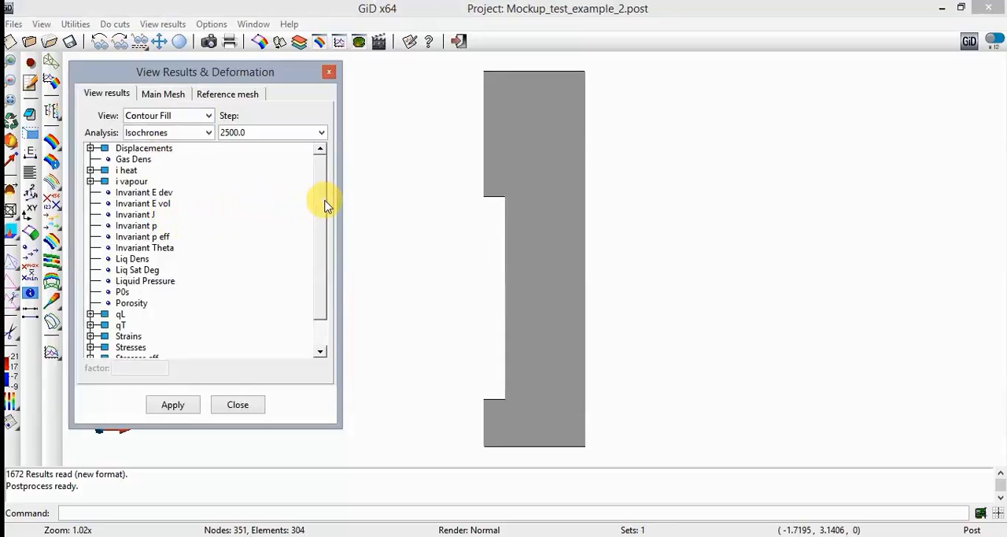
drag(327, 205, 326, 233)
click(145, 337)
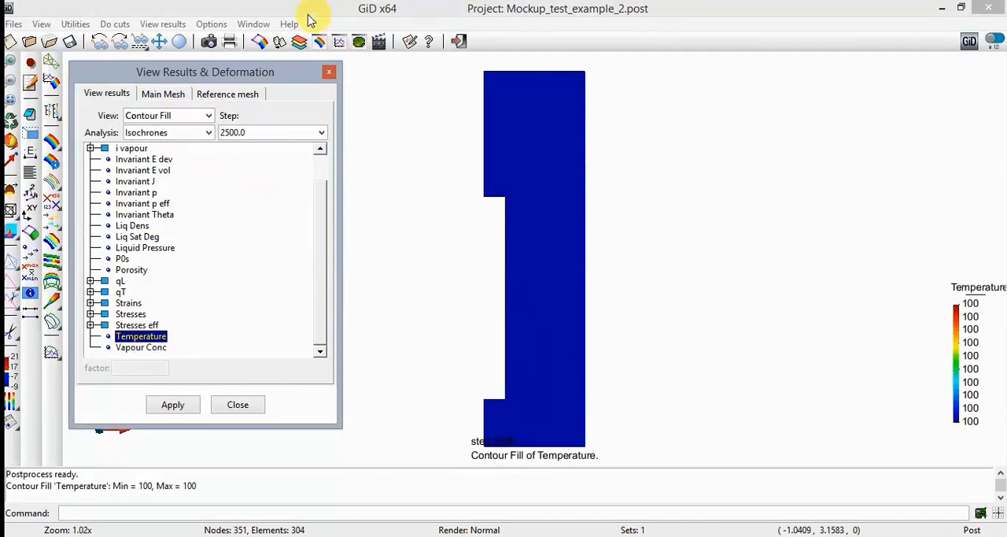
- Play the animation of the Temperature contour fill through all steps and close the animation settings
click(257, 23)
click(282, 70)
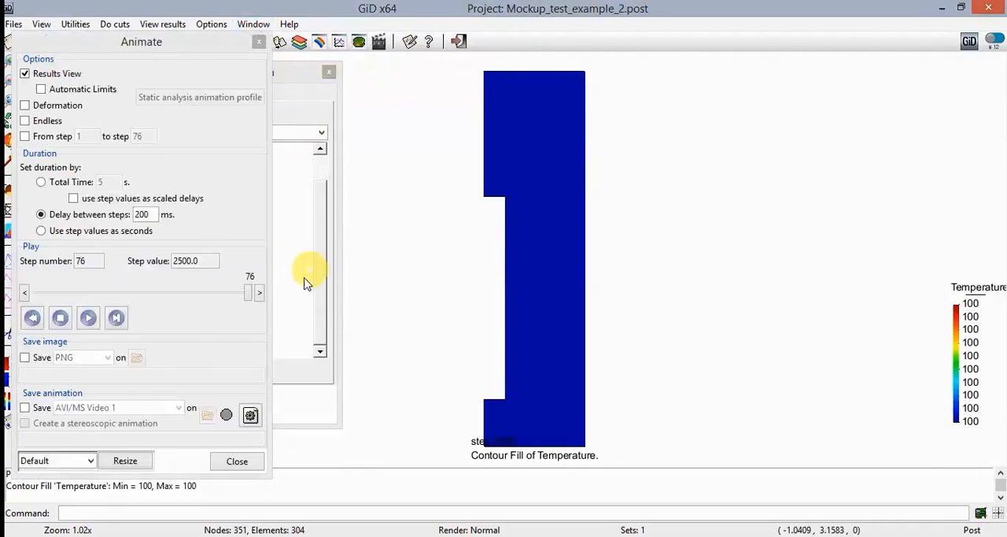
click(91, 318)
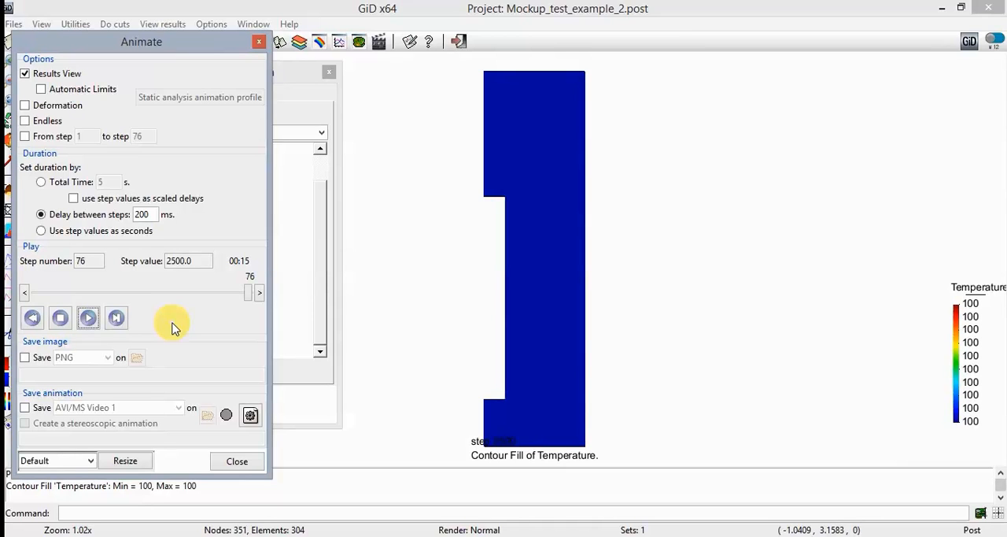
click(237, 461)
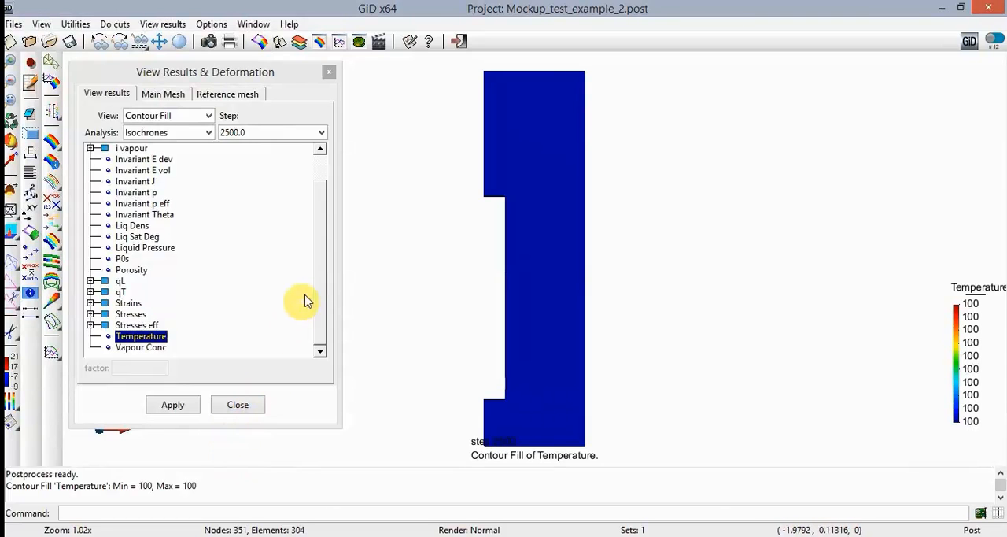
- Display the Liquid Pressure contour fill and play its animation over the time steps
click(151, 249)
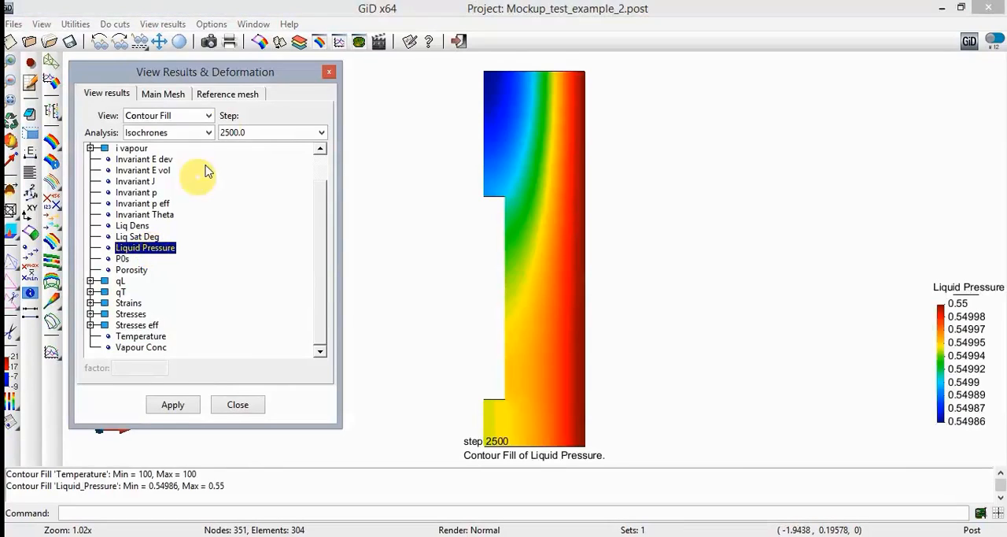
click(255, 27)
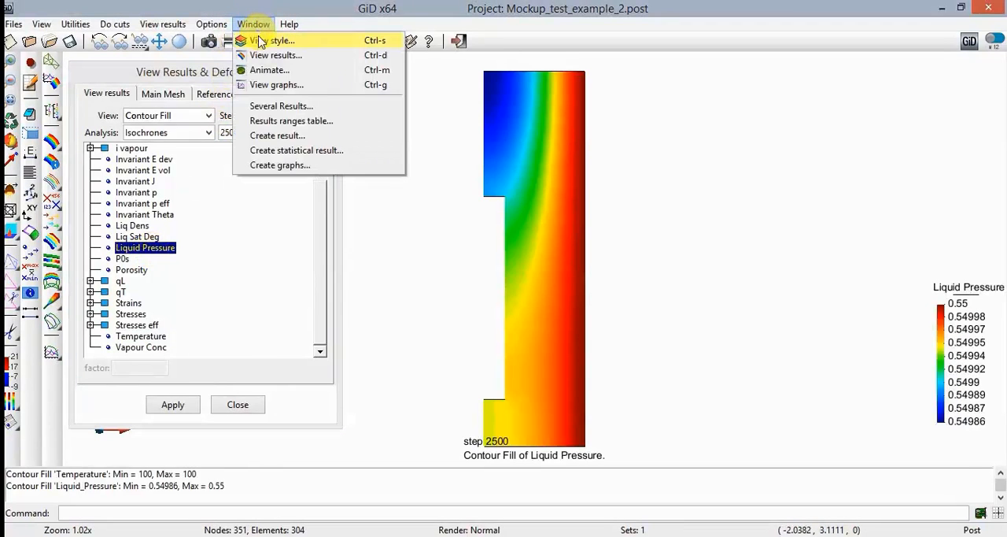
click(283, 73)
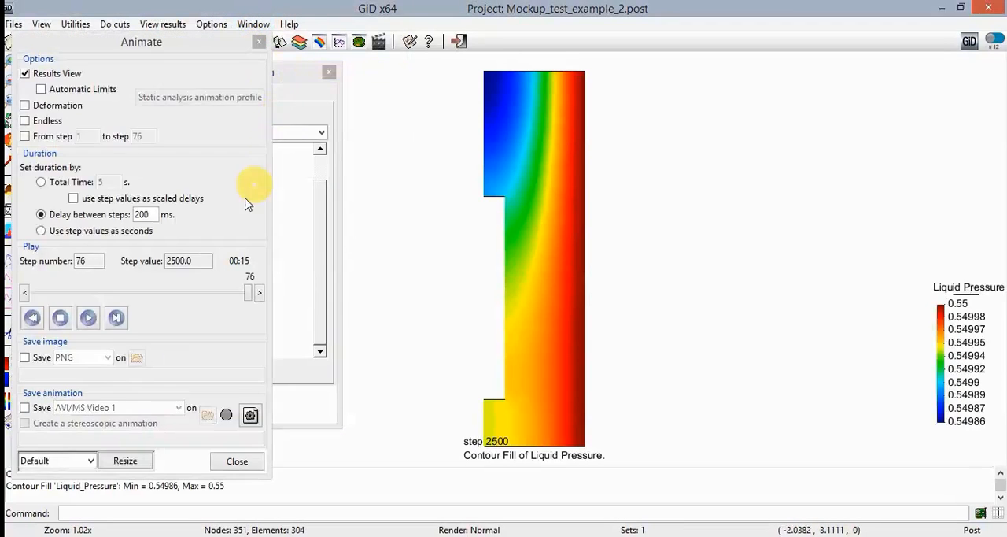
click(88, 318)
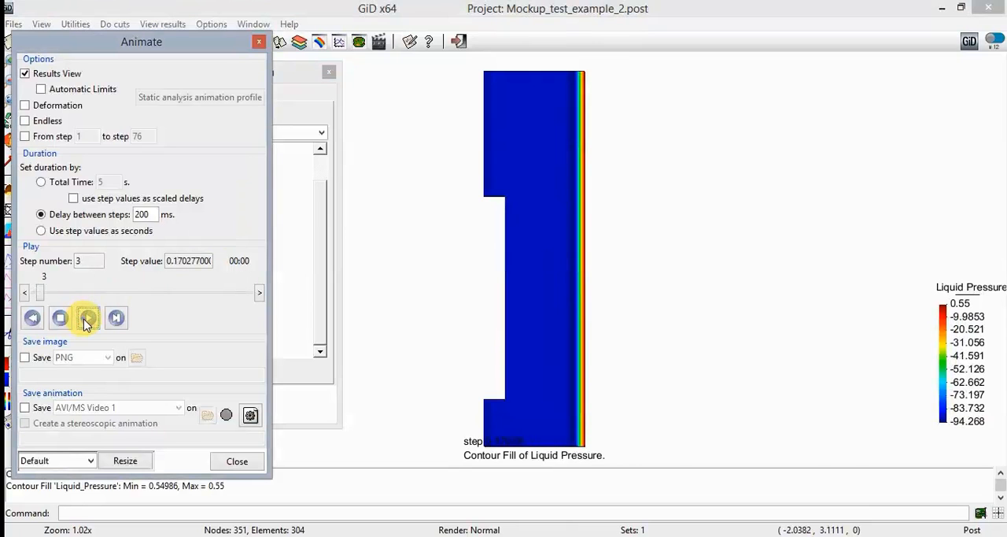
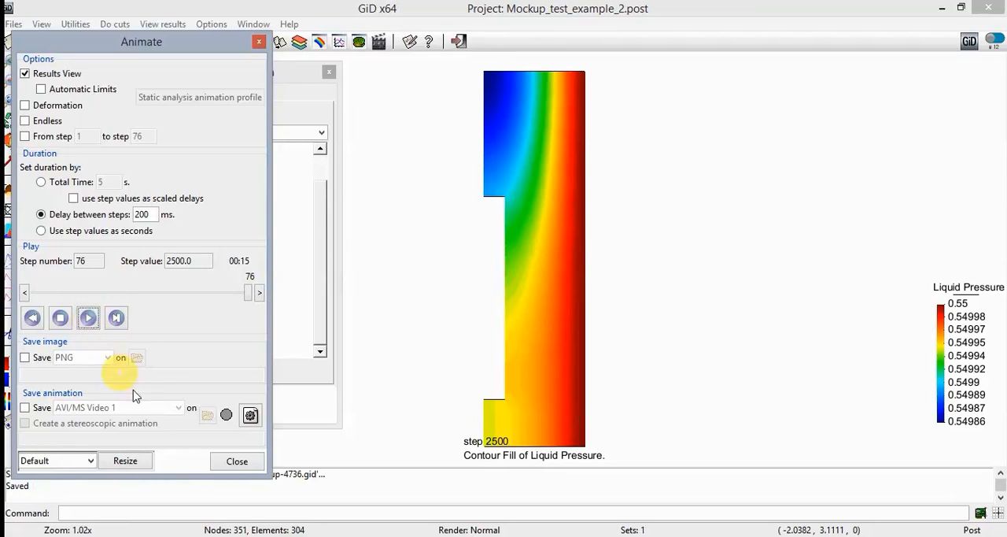
- Close the animation and results view windows and open the graphs window
click(239, 464)
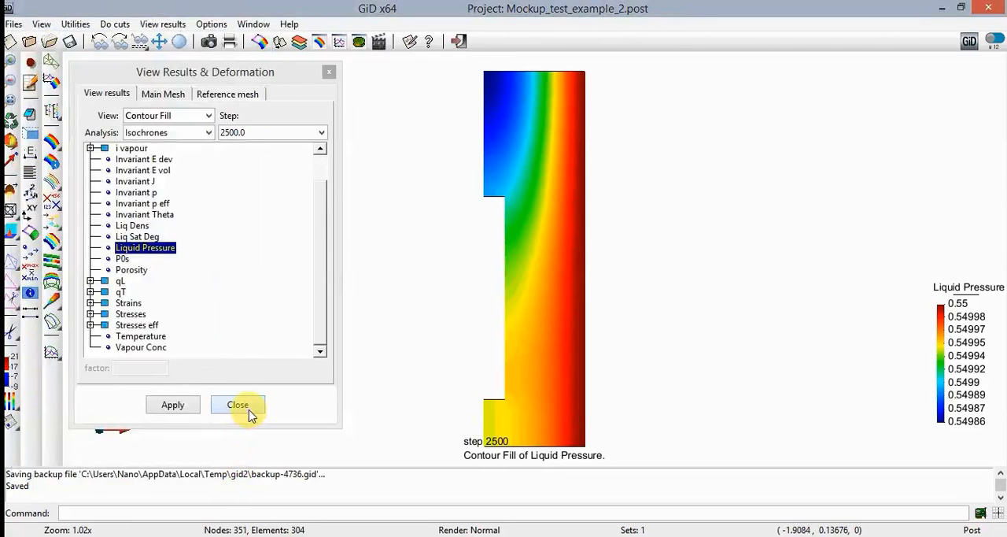
click(251, 415)
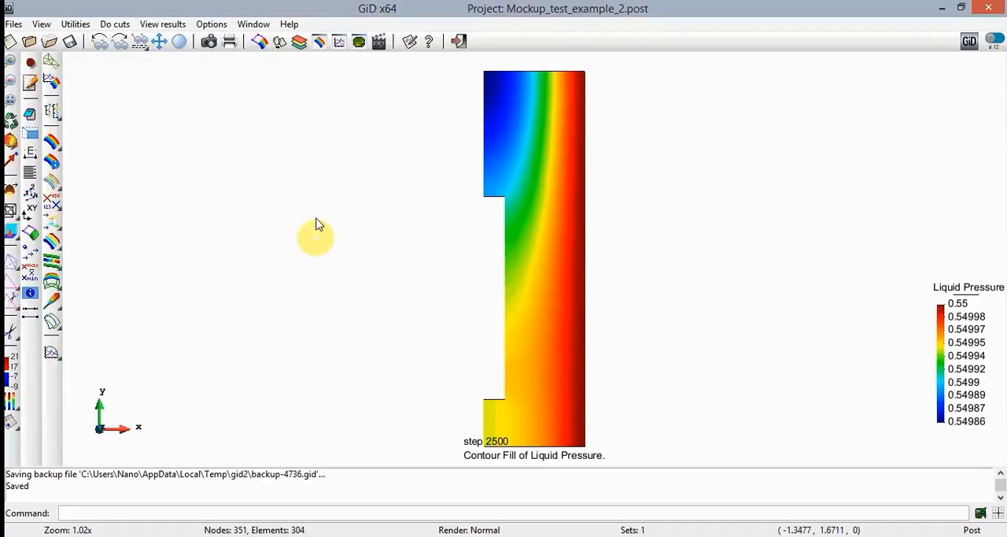
click(265, 24)
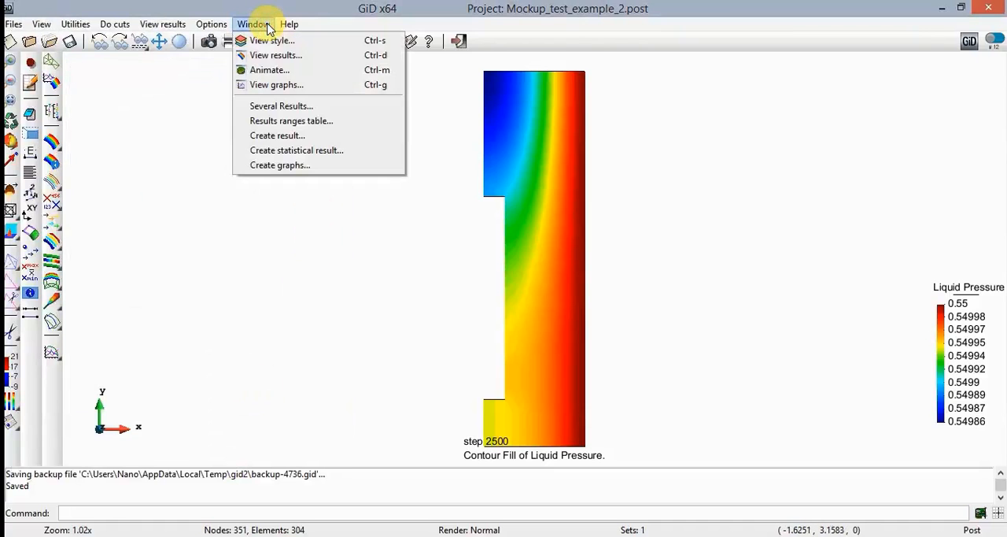
click(276, 84)
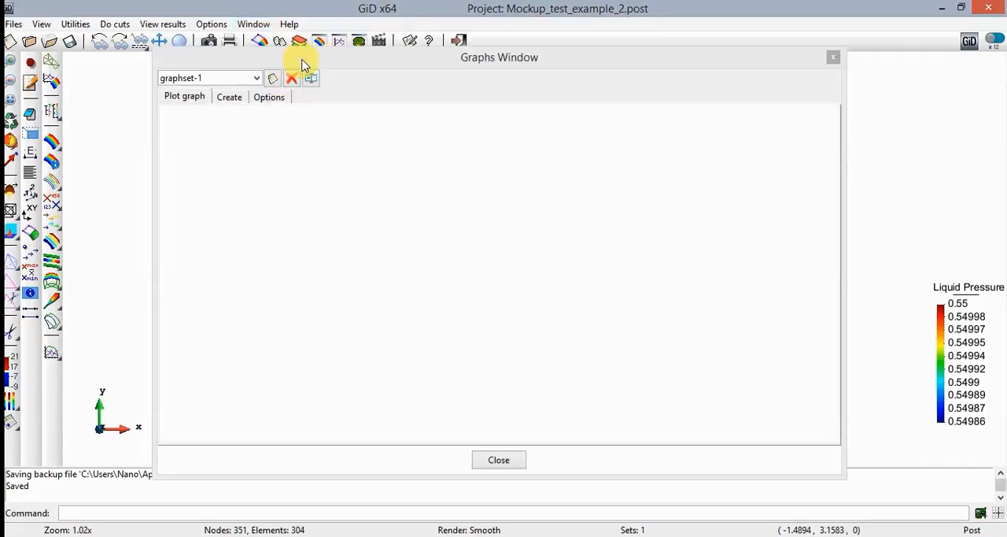
- Start a Point Evolution graph of Temperature for the Isochrones analysis with its first point at 0.22,1.185
click(230, 97)
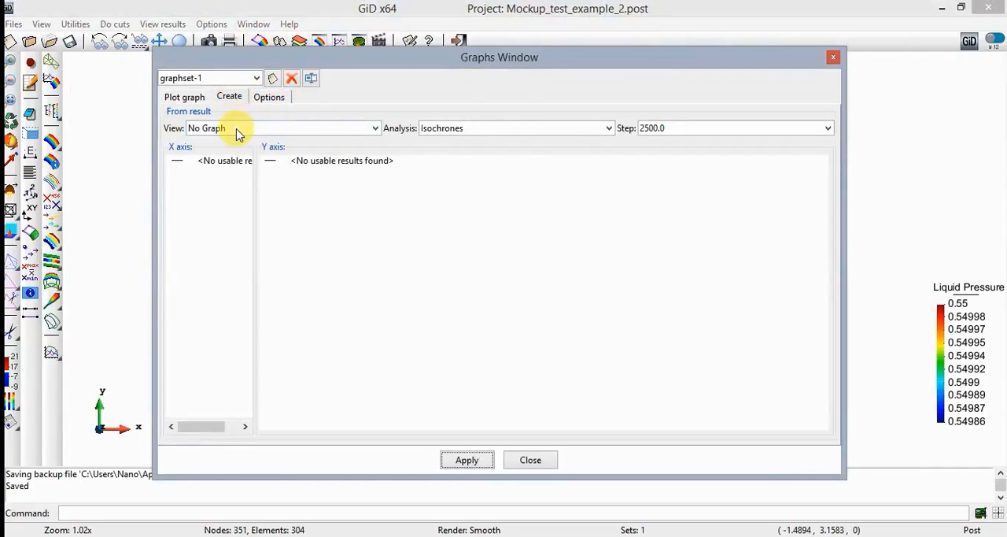
click(237, 129)
click(241, 151)
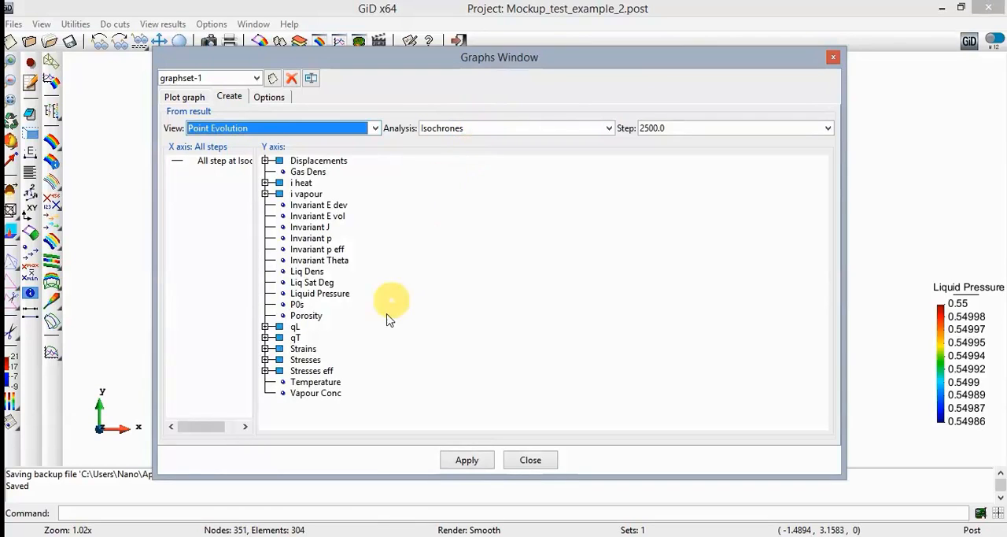
click(334, 382)
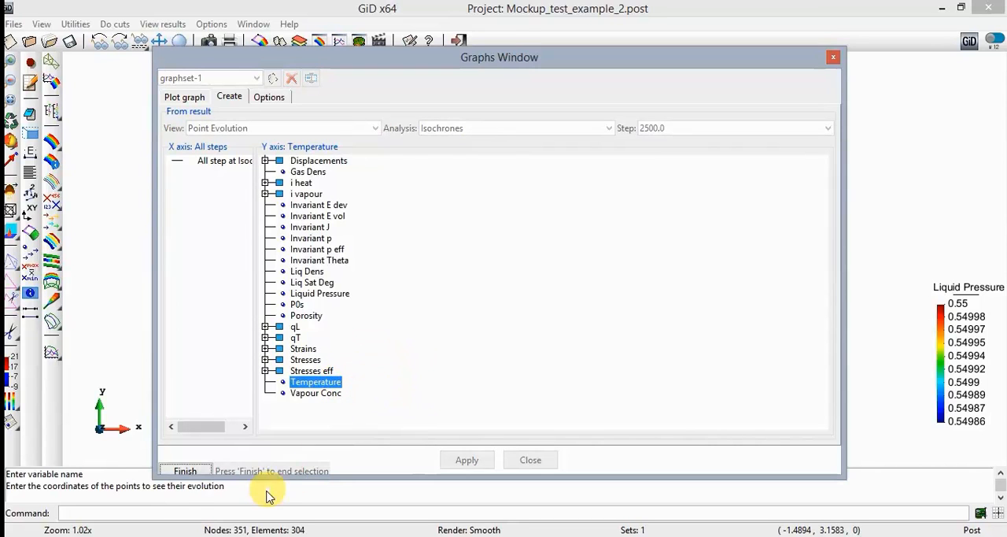
click(250, 513)
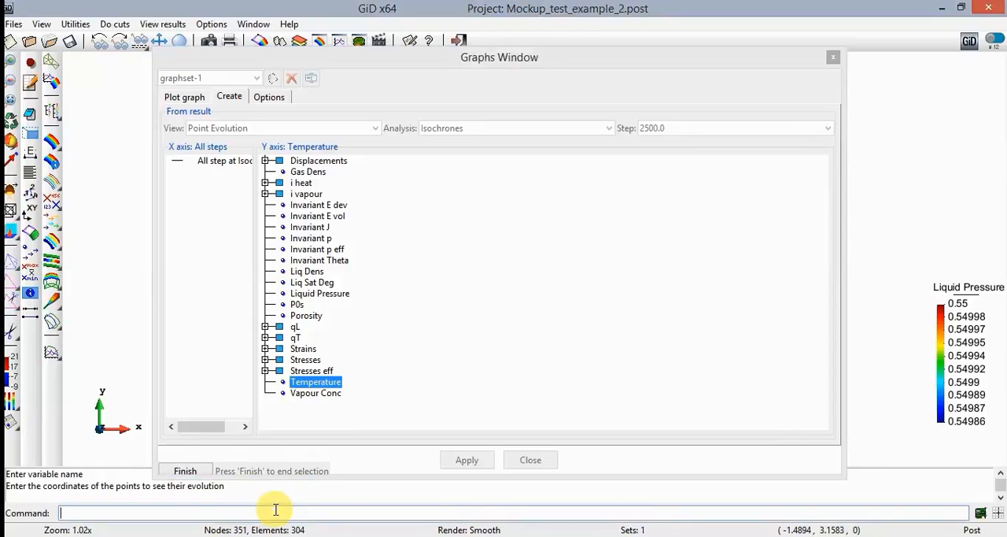
text(0,22)
key(BackSpace)
key(BackSpace)
key(BackSpace)
text(.22,1.185)
key(Return)
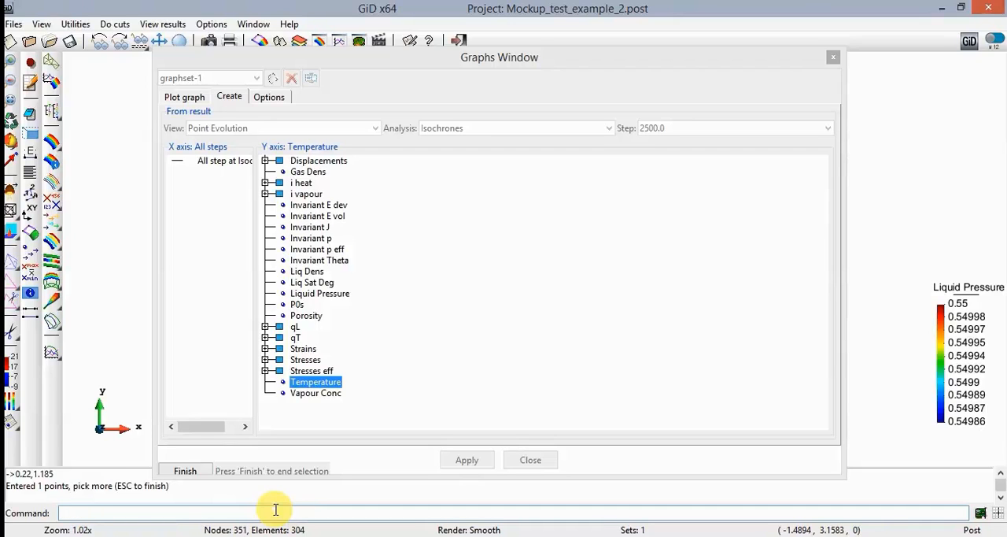
- Add the points 0.77,1.185, 0.39,1.185 and 0.58,1.185 to the Temperature evolution and finish the point entry
text(0.77,1.185)
key(Return)
text(0.39,1.182)
key(BackSpace)
text(5)
key(Return)
text(0.58,1.185)
key(Return)
key(Escape)
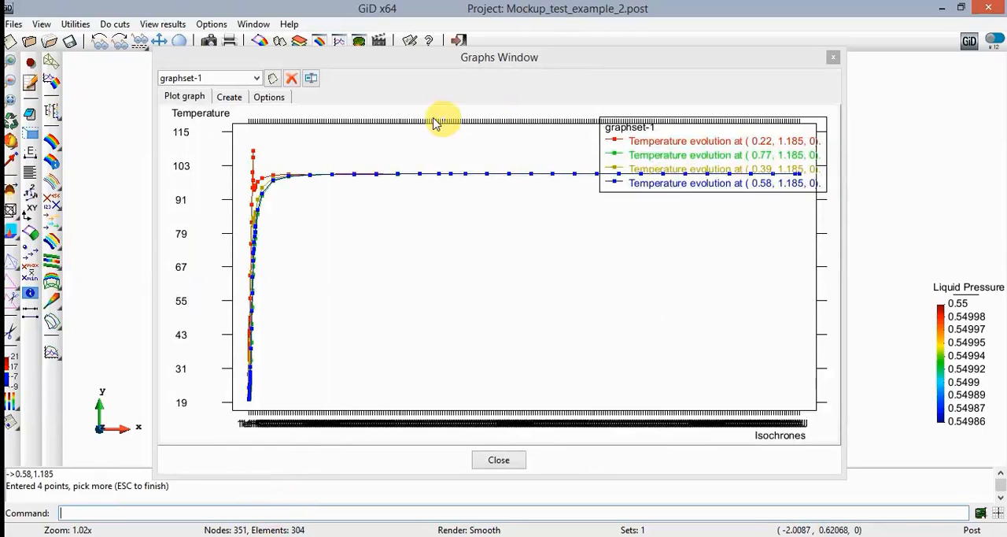
- Set the X axis of the Temperature graph to a non-logarithmic scale and apply the graph options
click(268, 97)
click(375, 186)
click(374, 187)
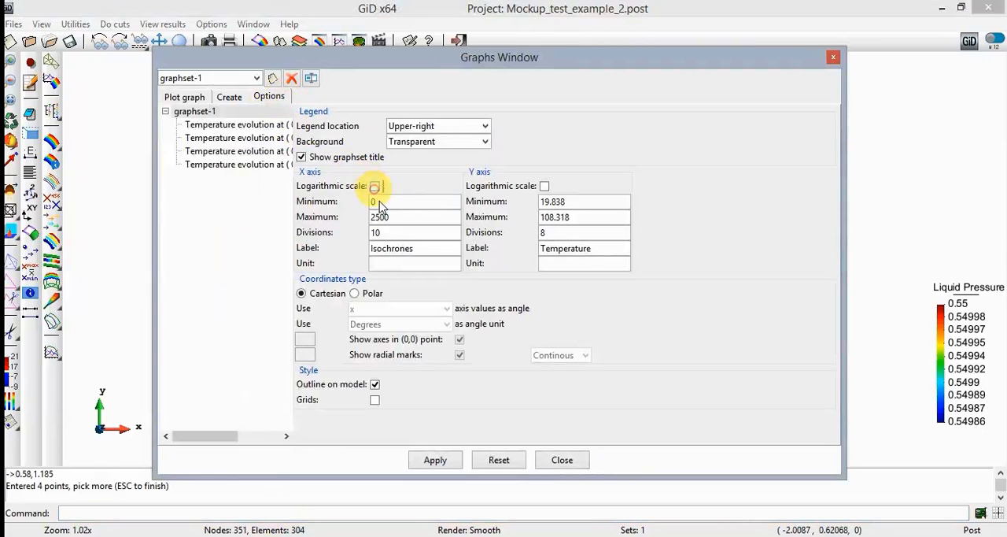
click(438, 461)
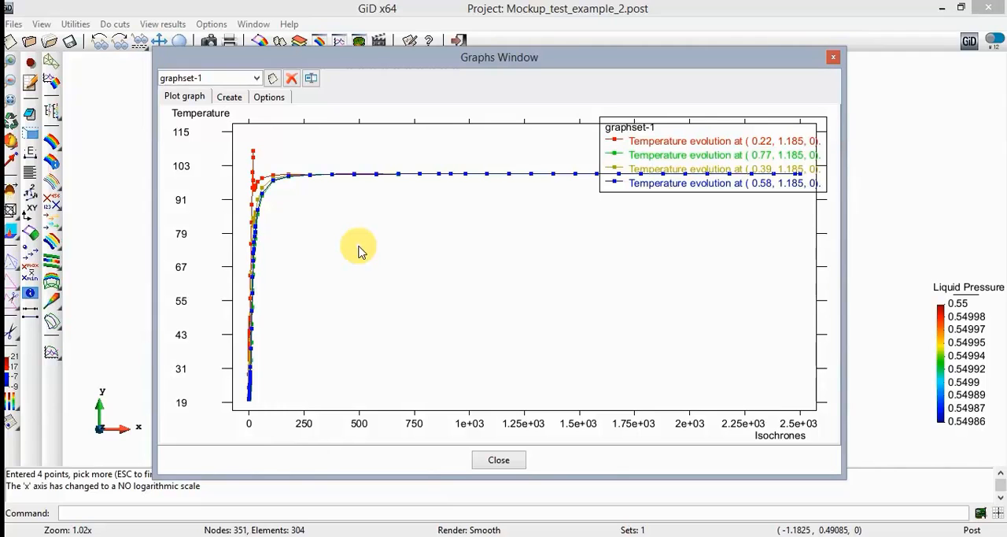
- Create a new graph set and start a Temperature point evolution with its first point at 0.22,2.685
click(271, 78)
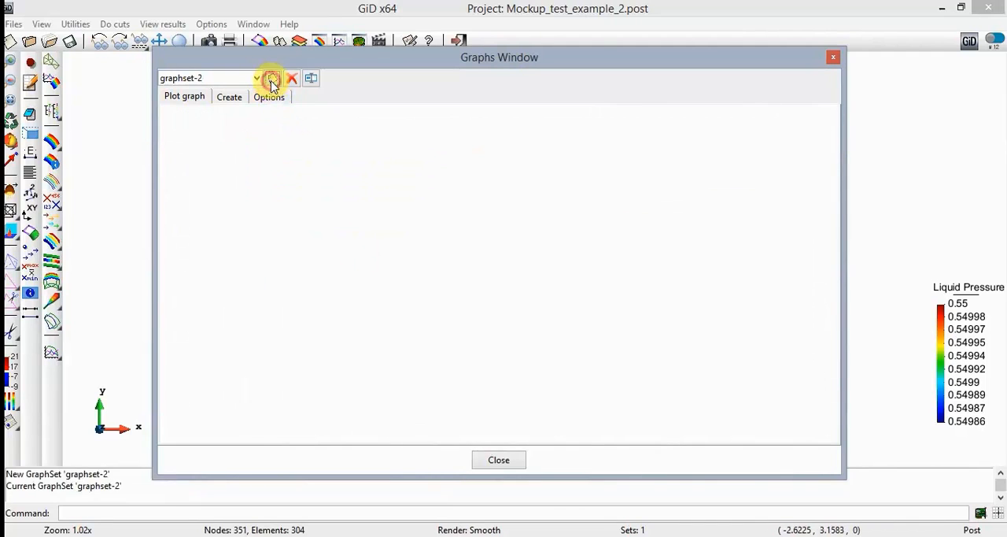
click(230, 97)
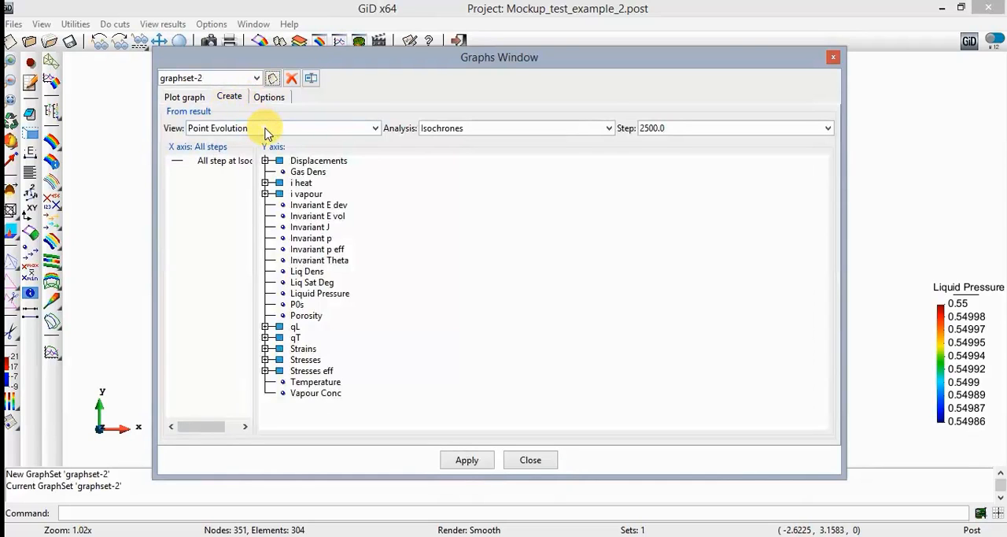
click(322, 383)
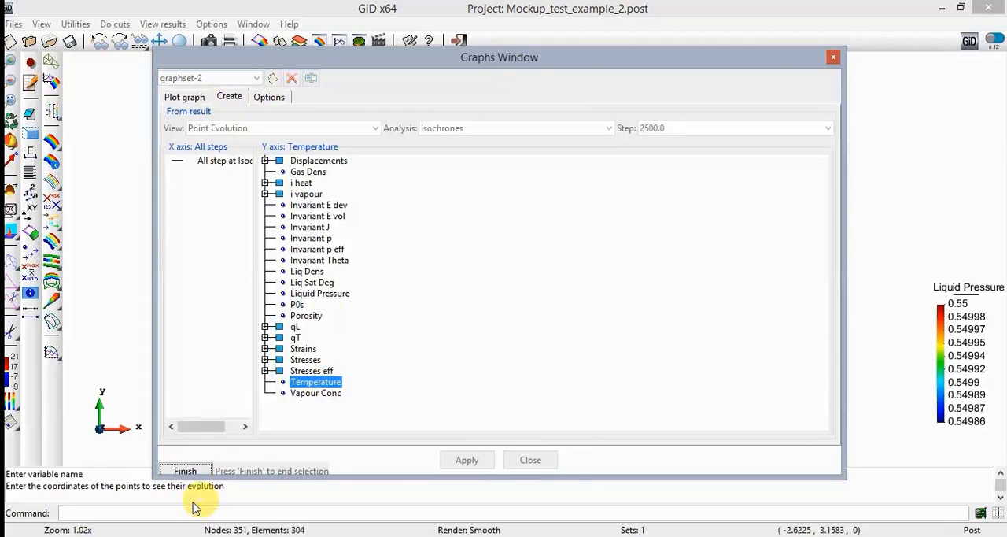
click(162, 513)
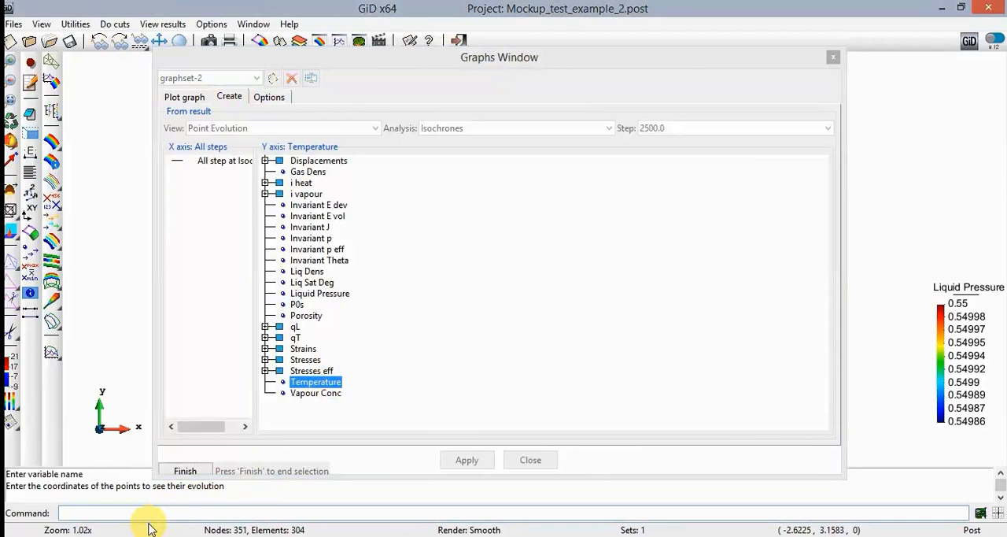
text(0.22,)
text(2.685)
key(shift+Left)
key(shift+Left)
key(shift+Left)
key(shift+Left)
key(shift+Left)
key(Right)
key(Return)
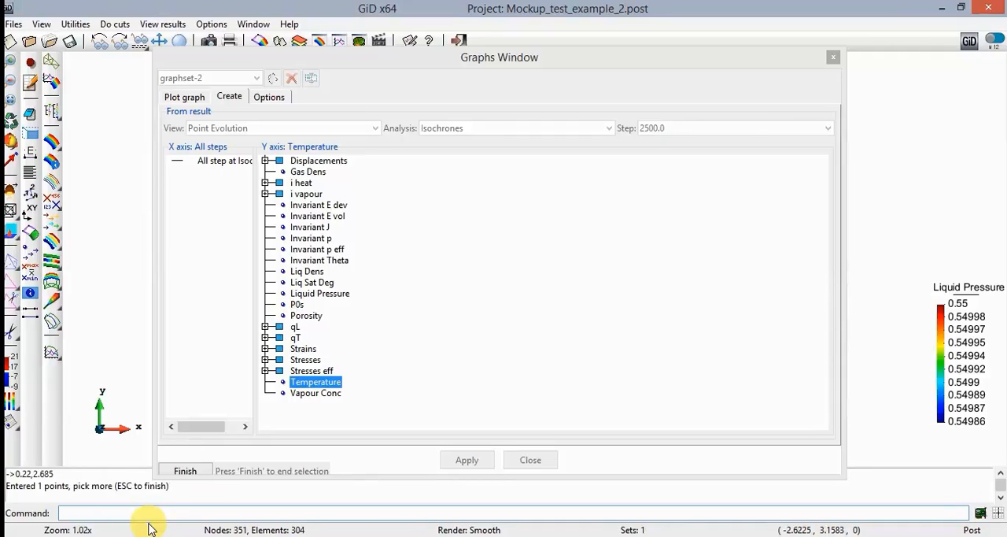
- Add the points 0.39,2.685, 0.58,2.685 and 0.77,2.685 to the Temperature evolution and plot the graph
text(0.39,2.685)
key(Return)
text(0.58,2.685)
key(Return)
text(0.77,2.685)
key(Return)
key(Escape)
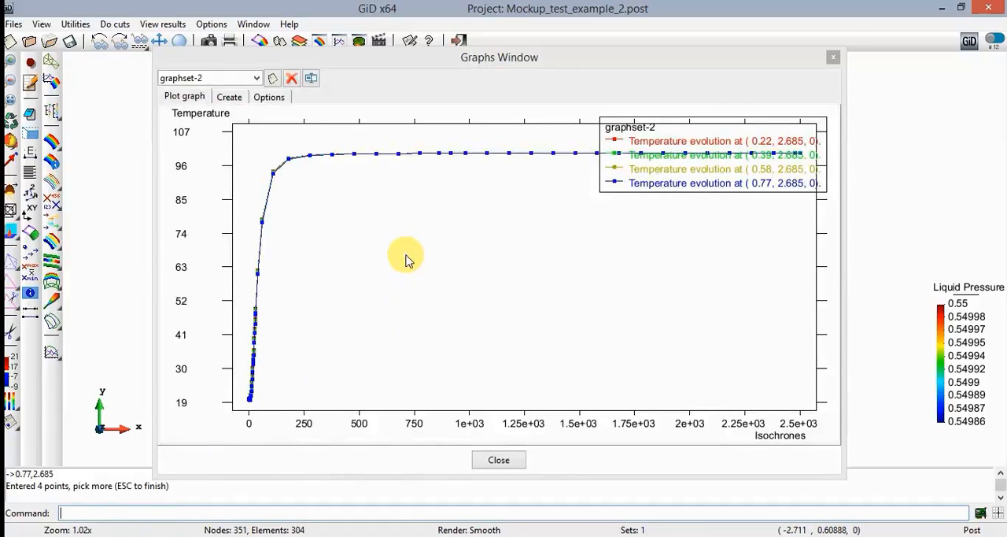
click(273, 99)
click(185, 98)
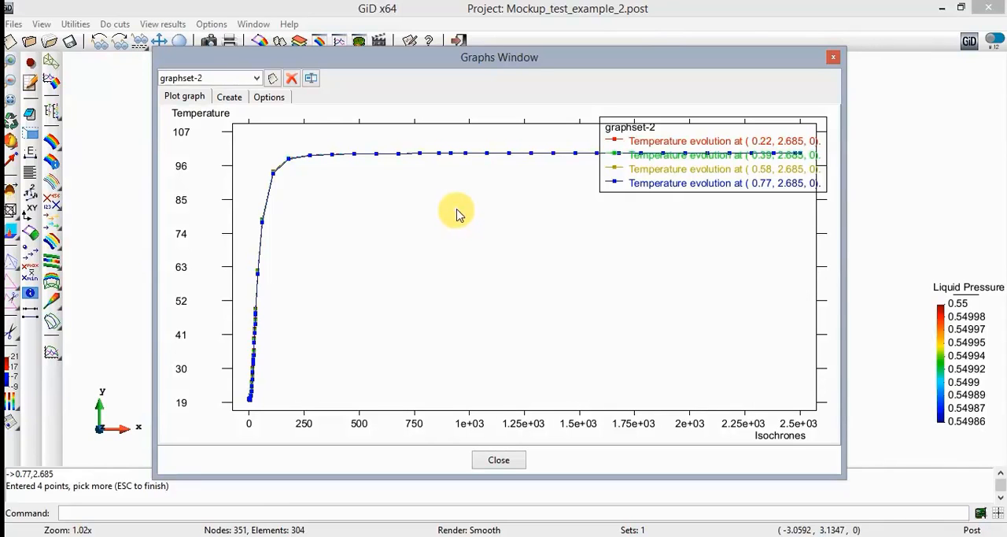
- Create a new graph set and start a Liq Sat Deg point evolution with its first point at 0.22,1.185
click(272, 78)
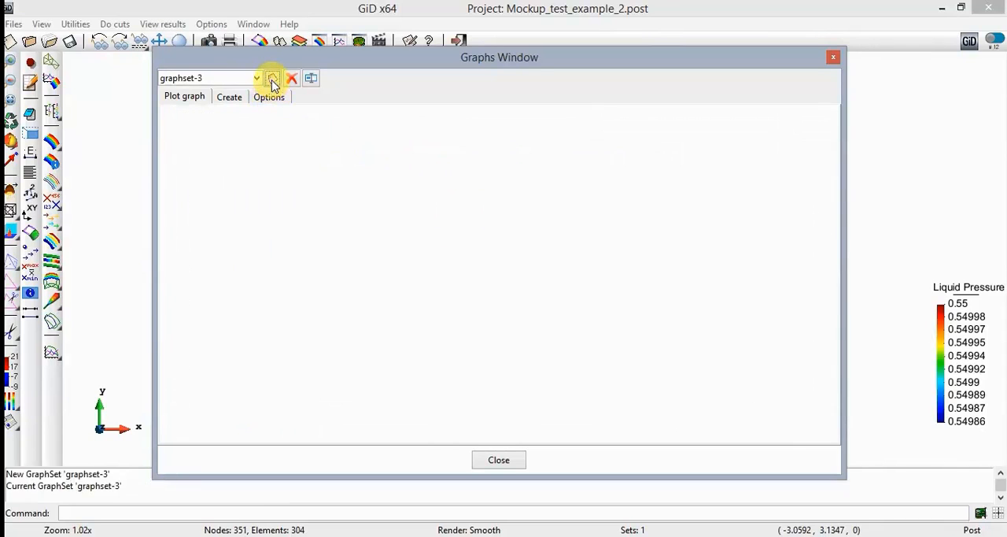
click(230, 97)
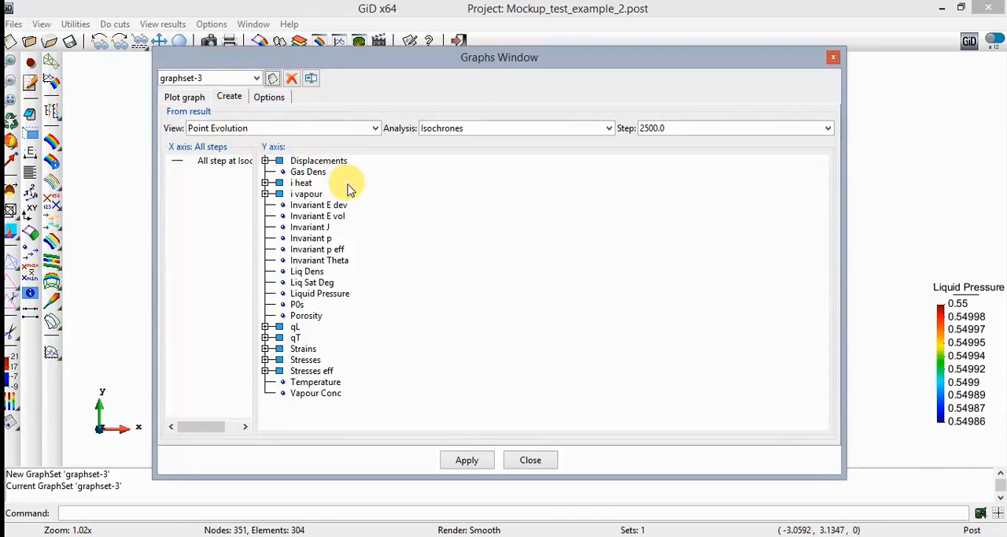
double_click(313, 282)
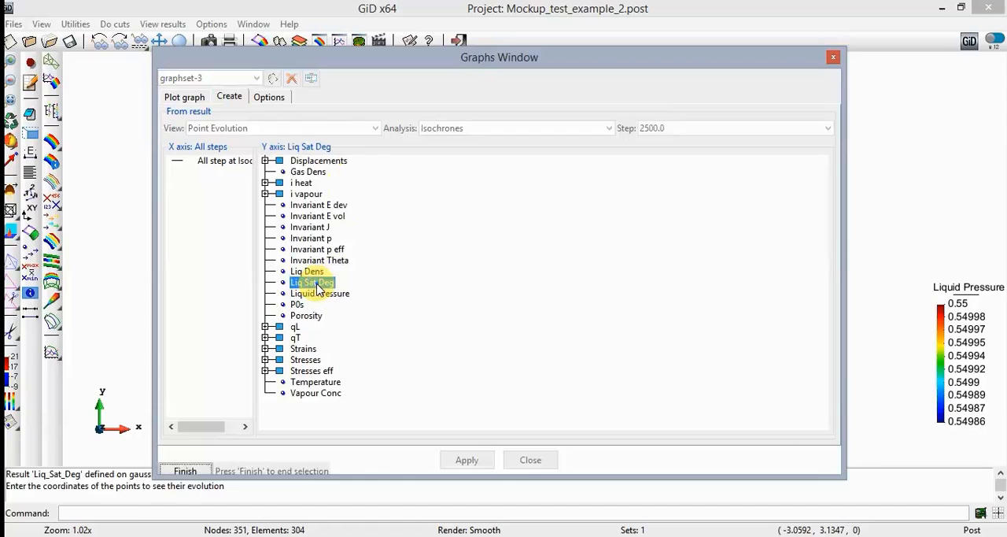
click(114, 511)
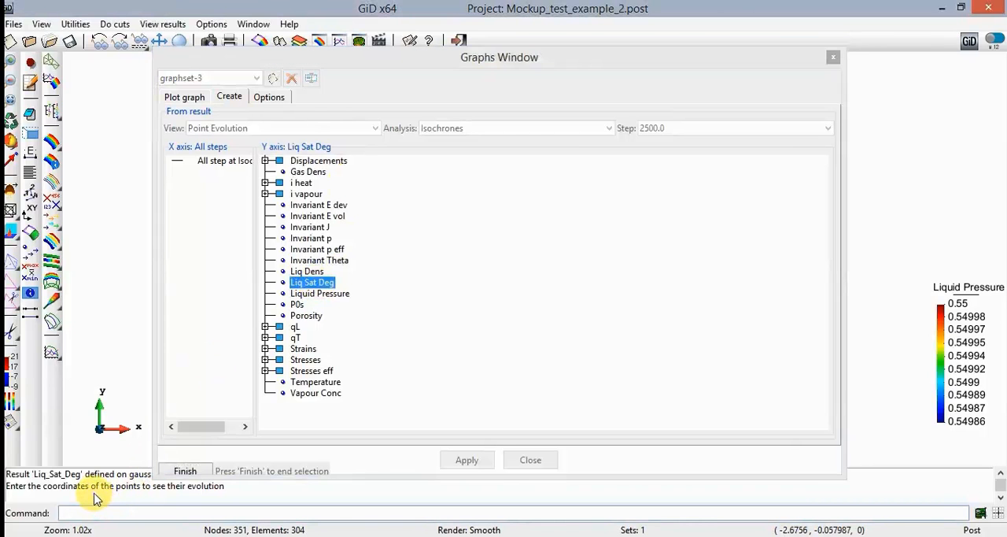
text(0.22,1.185)
key(shift+Left)
key(shift+Left)
key(shift+Left)
key(shift+Left)
key(shift+Left)
key(End)
key(Return)
- Add the points 0.39,1.185, 0.58,1.185 and 0.77,1.185 to the Liq Sat Deg evolution and finish the point entry
text(0.39,1.185)
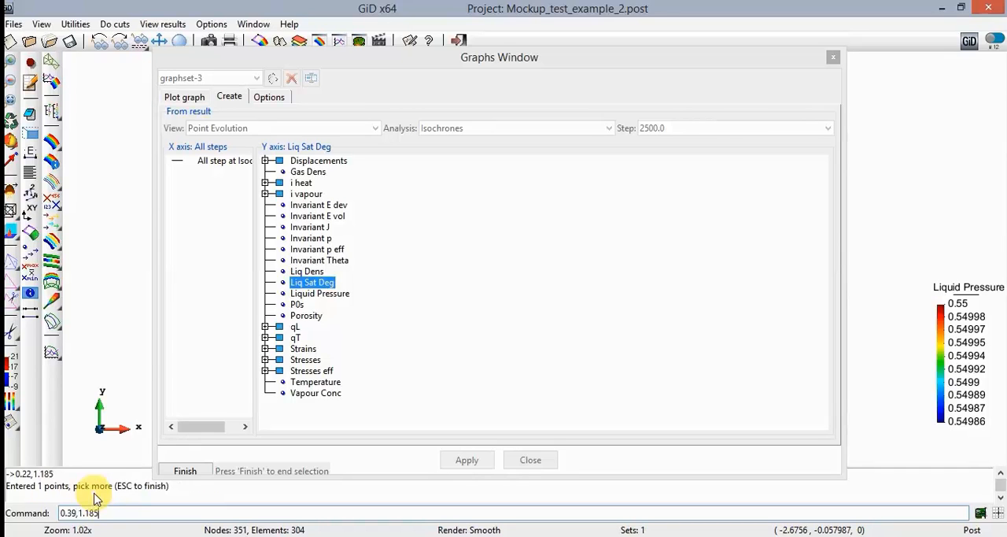
key(Return)
text(0.58,1.185)
key(Return)
text(0.7)
key(Return)
key(Escape)
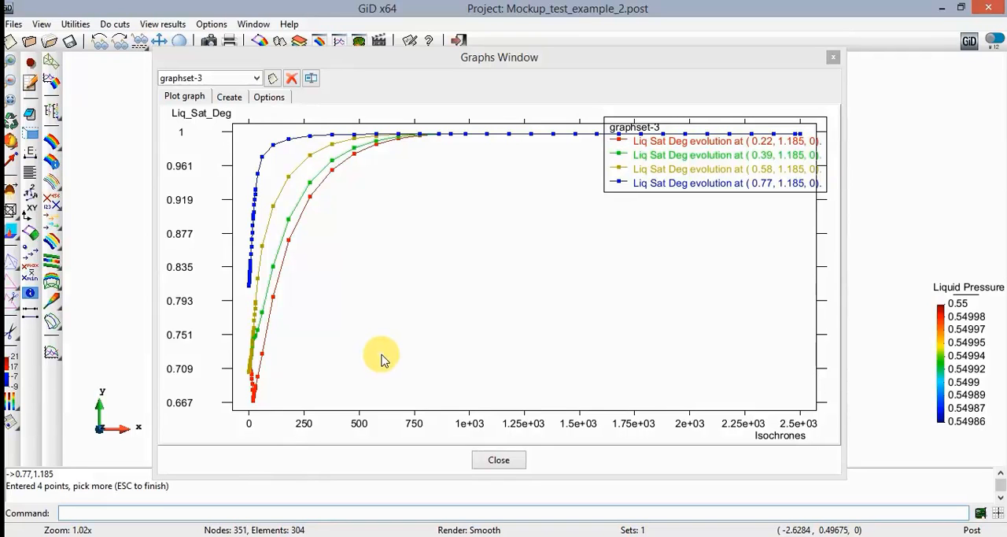
- Create a new graph set and start a Liq Sat Deg point evolution with its first point at 0.22,2.685
click(272, 78)
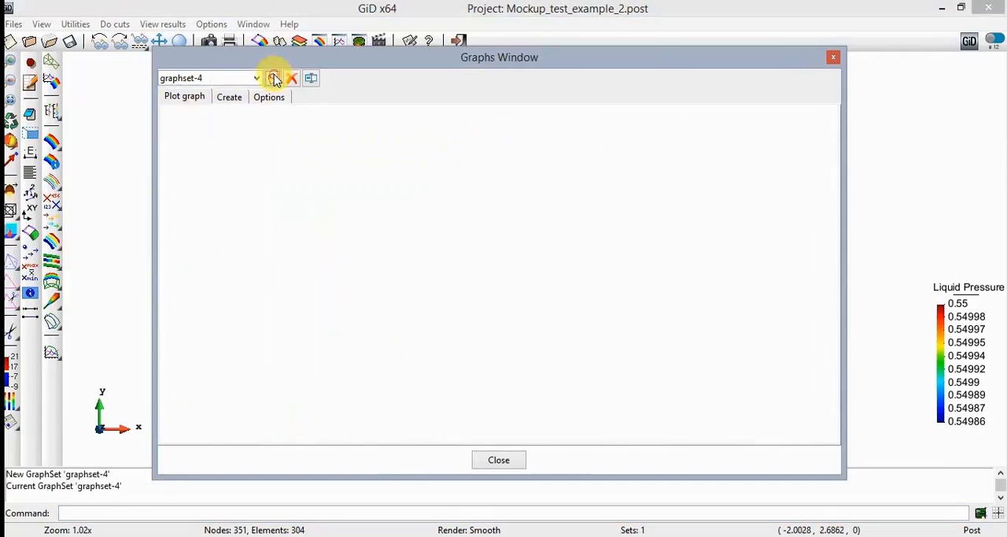
click(230, 96)
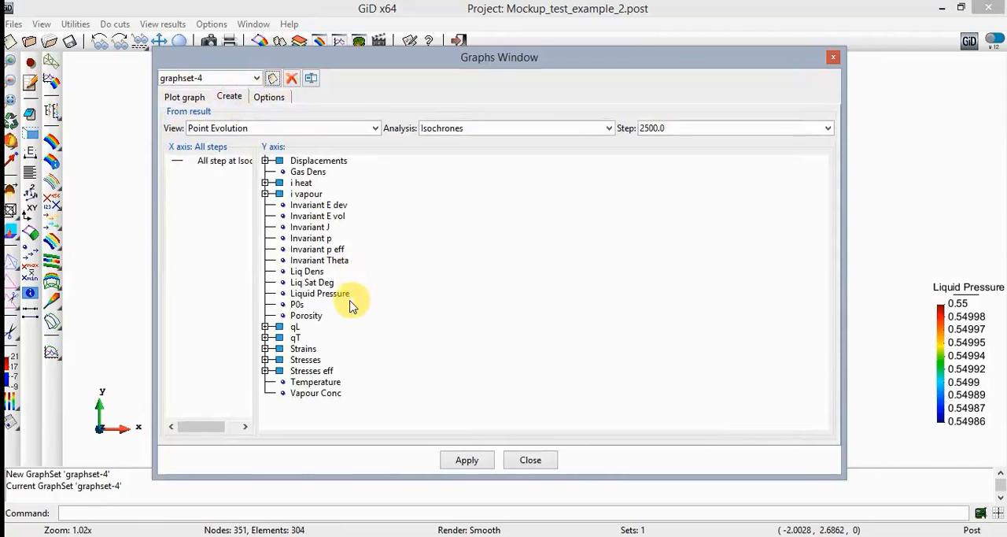
click(315, 282)
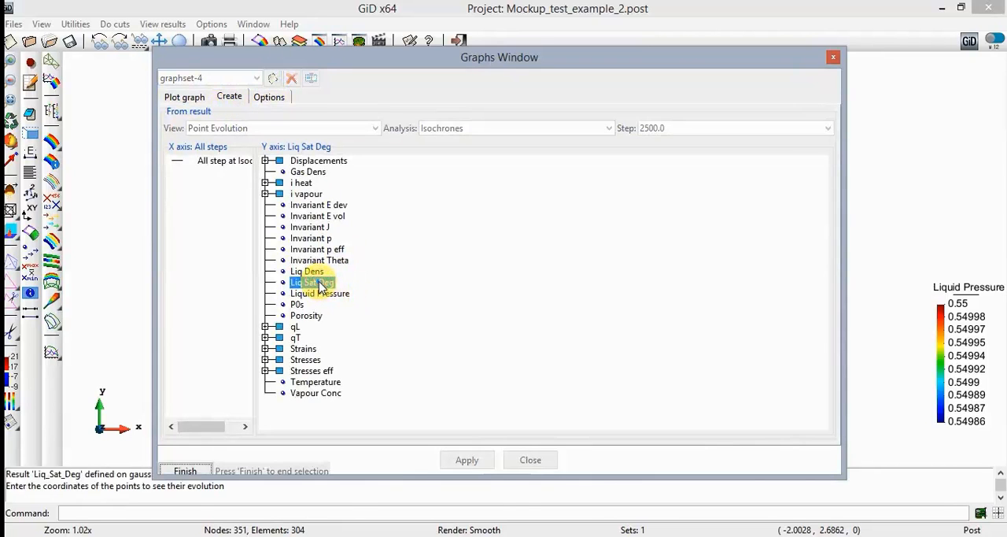
click(153, 510)
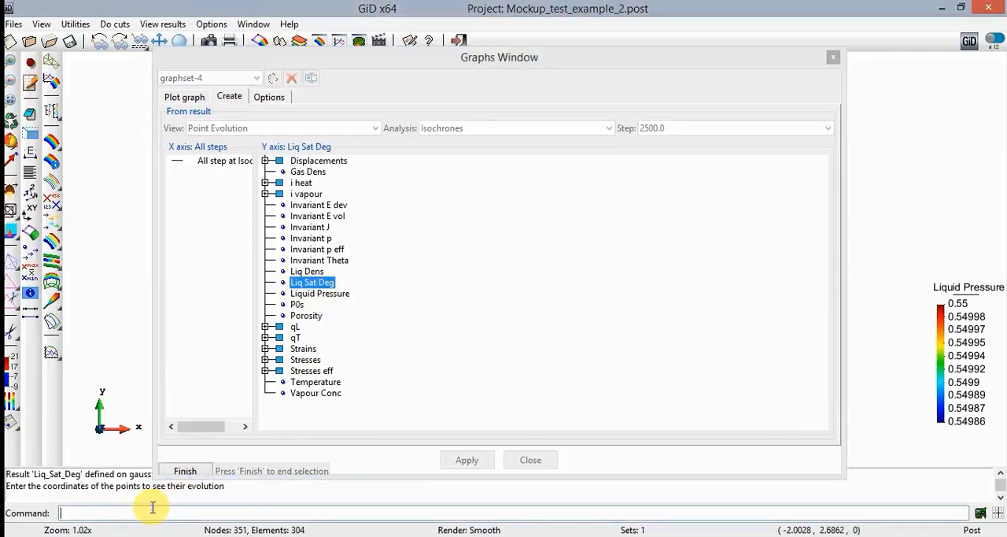
text(0.)
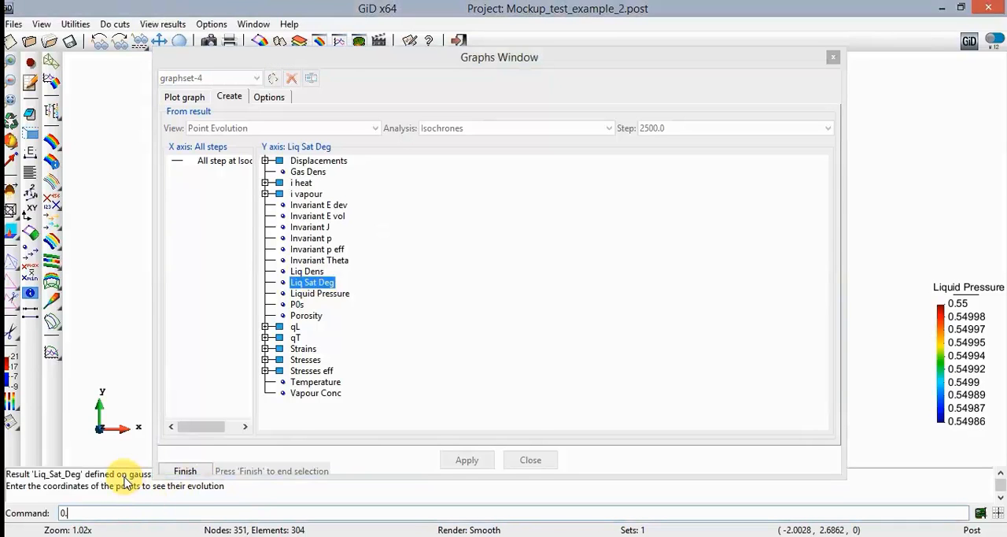
text(22,2.684)
key(BackSpace)
text(5)
key(shift+Left)
key(shift+Left)
key(shift+Left)
key(shift+Left)
key(shift+Left)
key(ctrl+c)
key(Return)
- Add the points 0.39,2.685, 0.58,2.685 and 0.77,2.685 to the Liq Sat Deg evolution and finish the point entry
text(0.3)
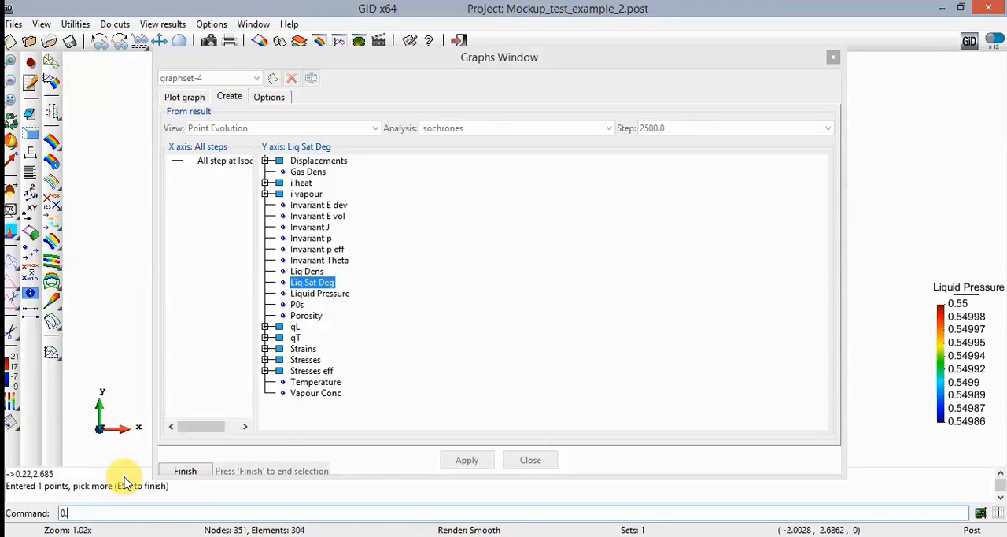
text(9,)
key(ctrl+v)
key(Return)
text(0.58,)
key(ctrl+v)
key(Return)
text(0.77,)
key(ctrl+v)
key(Return)
key(Escape)
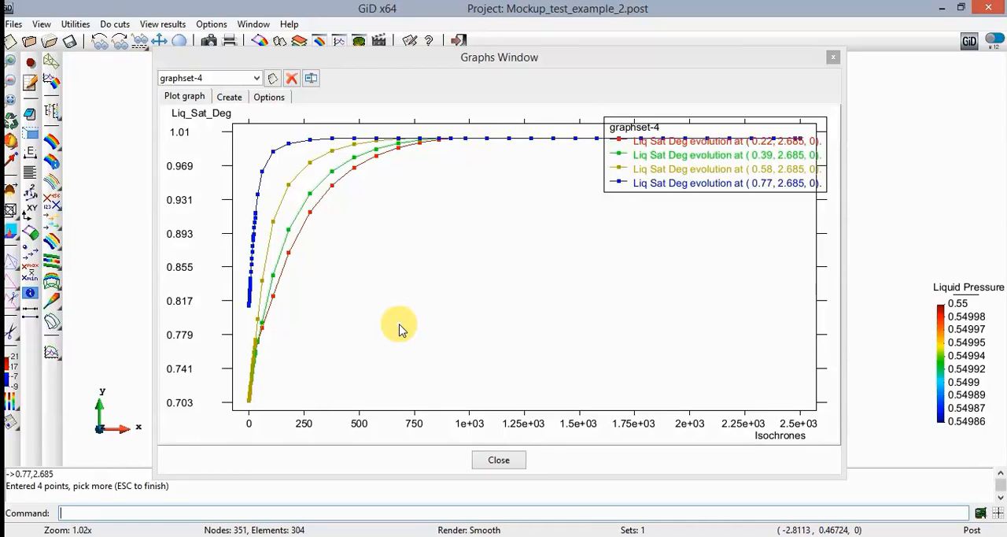
- Create a new graph set and start a point evolution graph of Sxx-Stresses
click(273, 79)
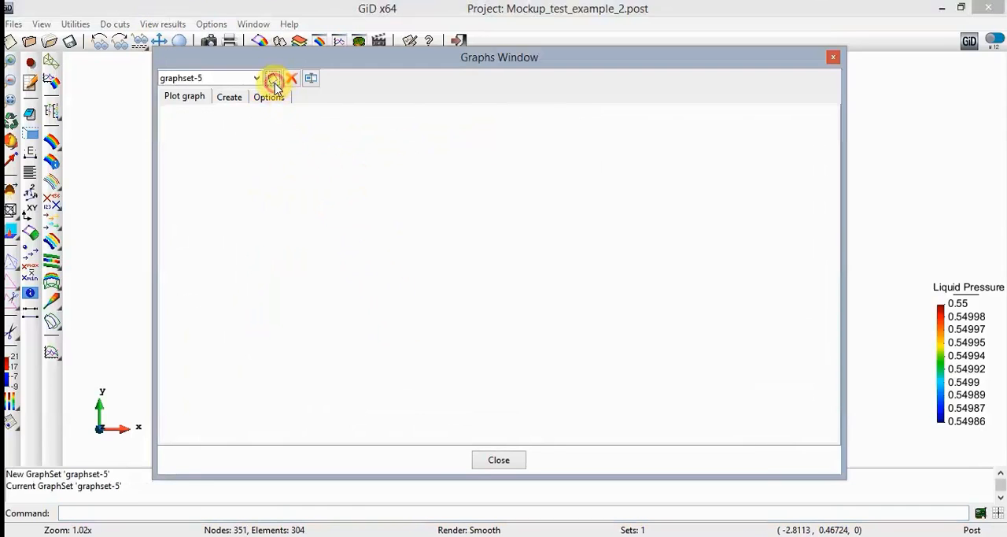
click(230, 97)
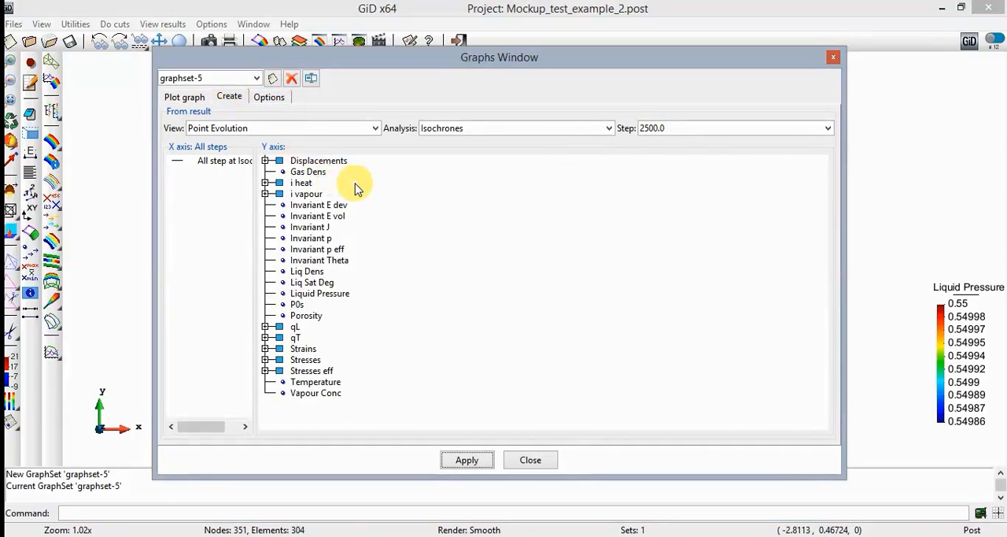
click(265, 360)
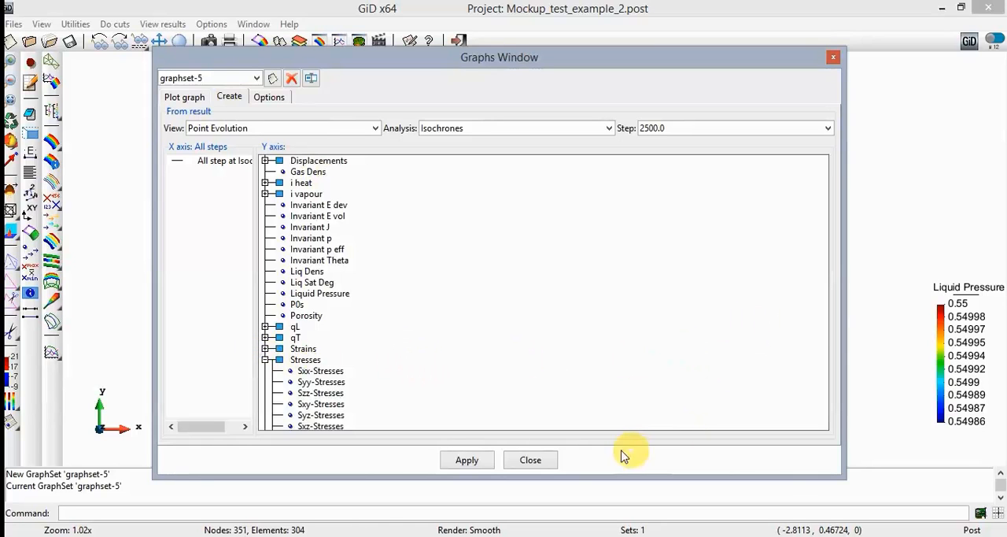
scroll(630, 348, down, 3)
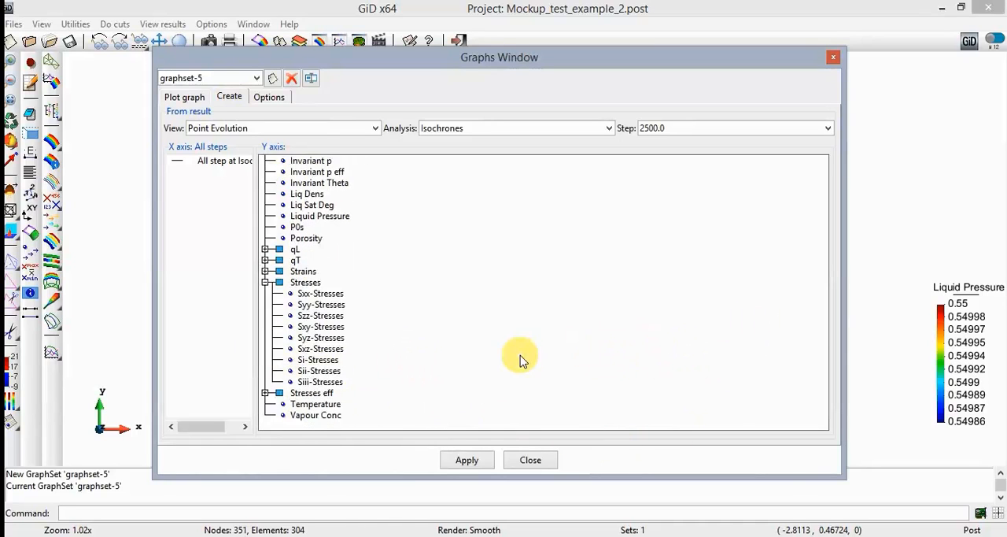
click(323, 294)
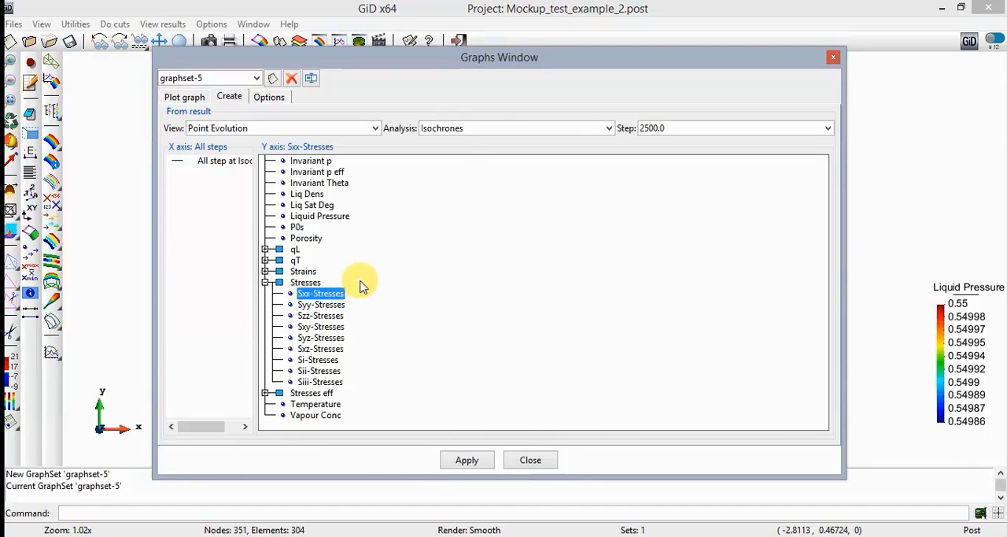
click(467, 460)
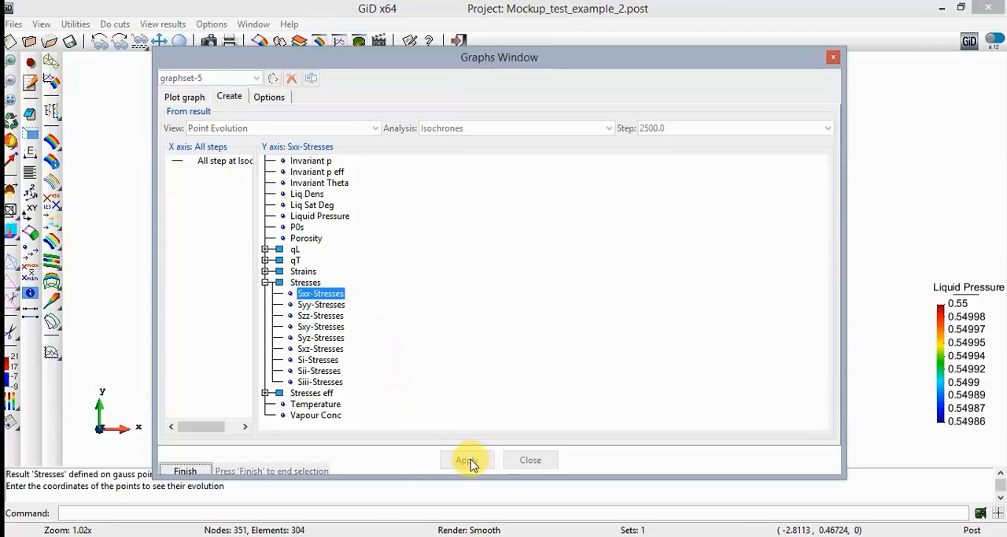
- Enter the point 0.22,1.47 for the Sxx-Stresses evolution and finish the point entry
click(314, 514)
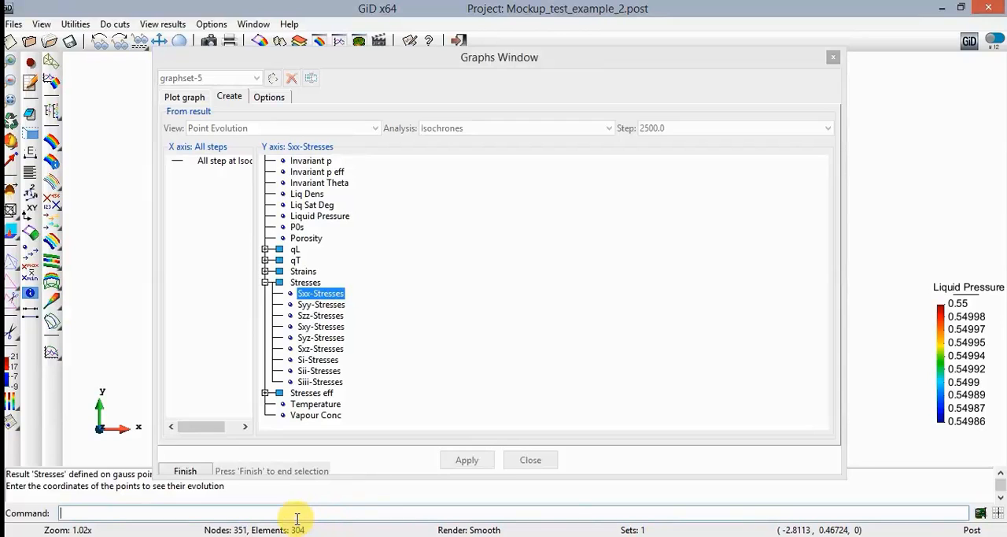
text(0.22,1.47)
key(Return)
key(ctrl+c)
click(297, 519)
key(Return)
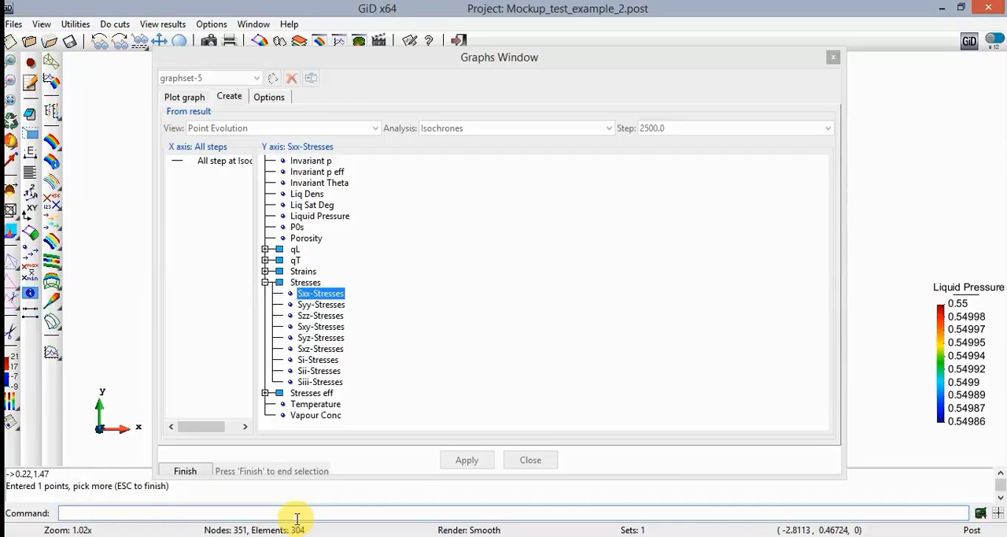
key(Escape)
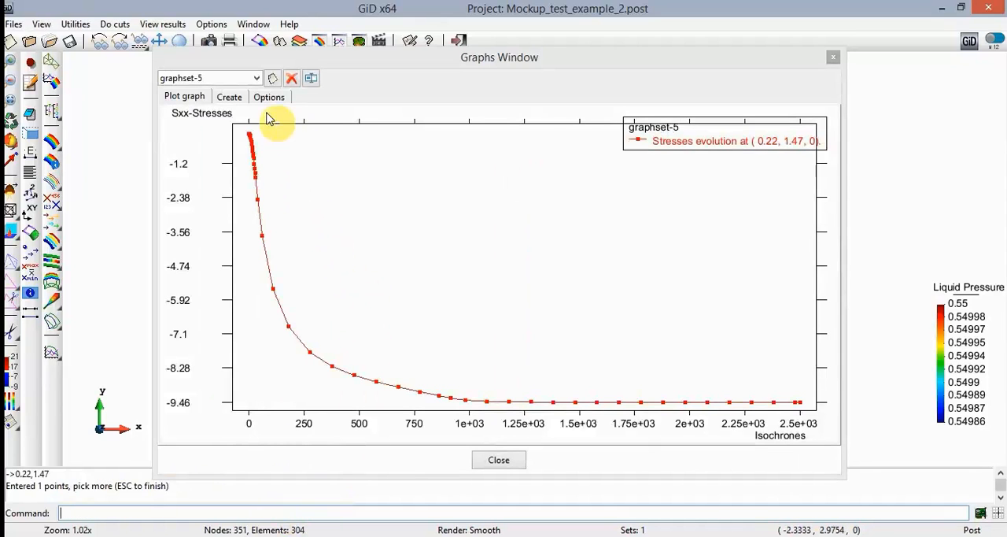
- Add a Syy-Stresses point evolution at 0.22,1.47 to the same graph set
click(229, 97)
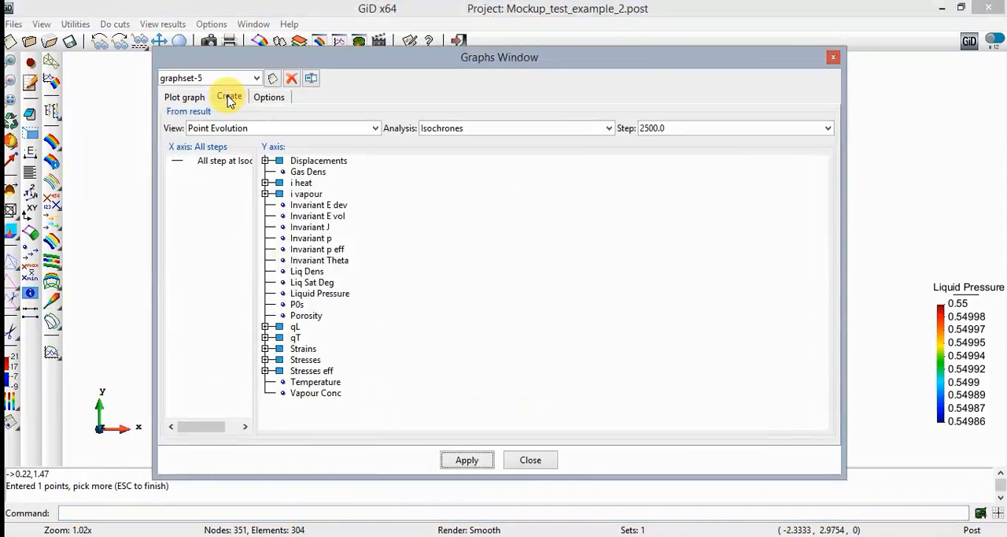
click(265, 360)
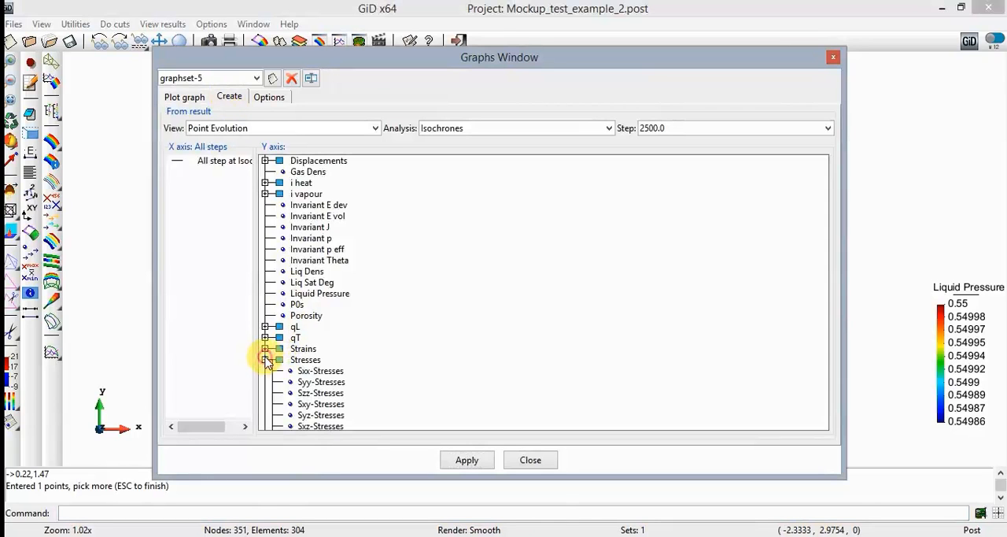
click(308, 383)
click(464, 460)
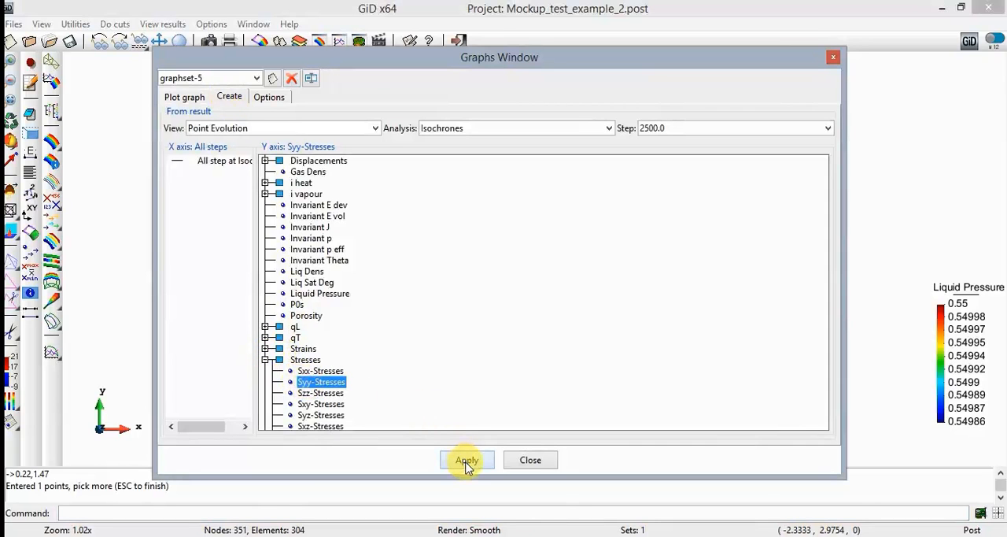
click(307, 513)
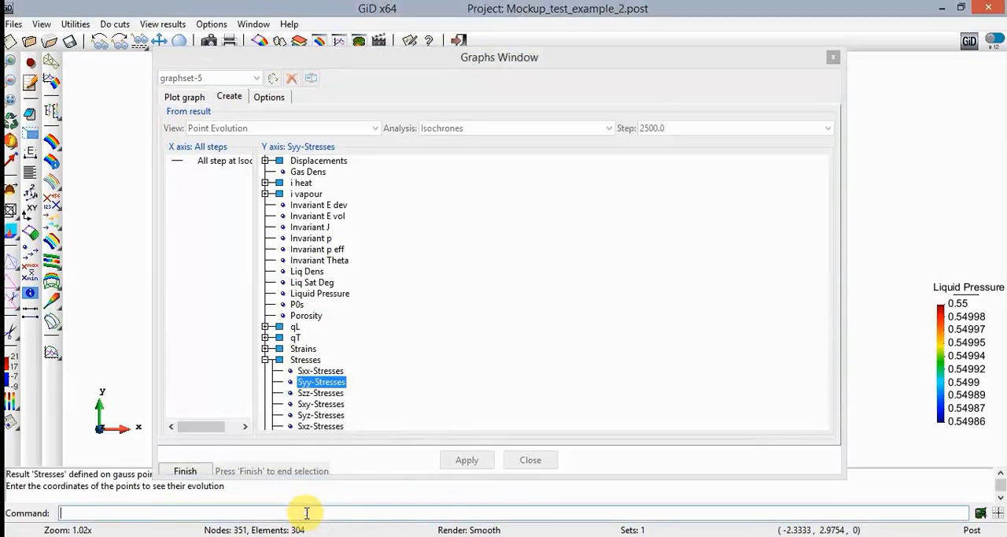
key(ctrl+v)
key(Return)
key(Escape)
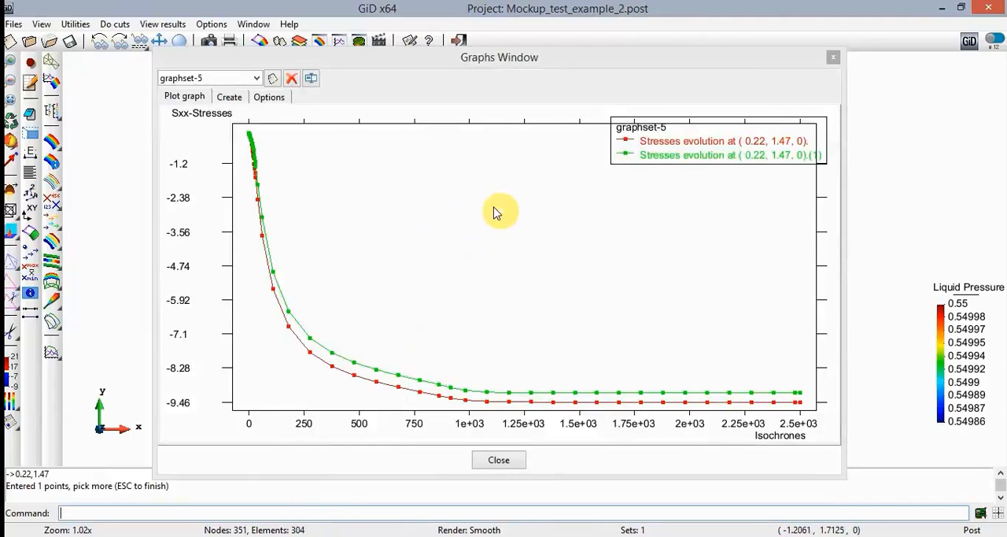
- Add a Szz-Stresses point evolution at 0.22,1.47 to the same graph set
click(238, 102)
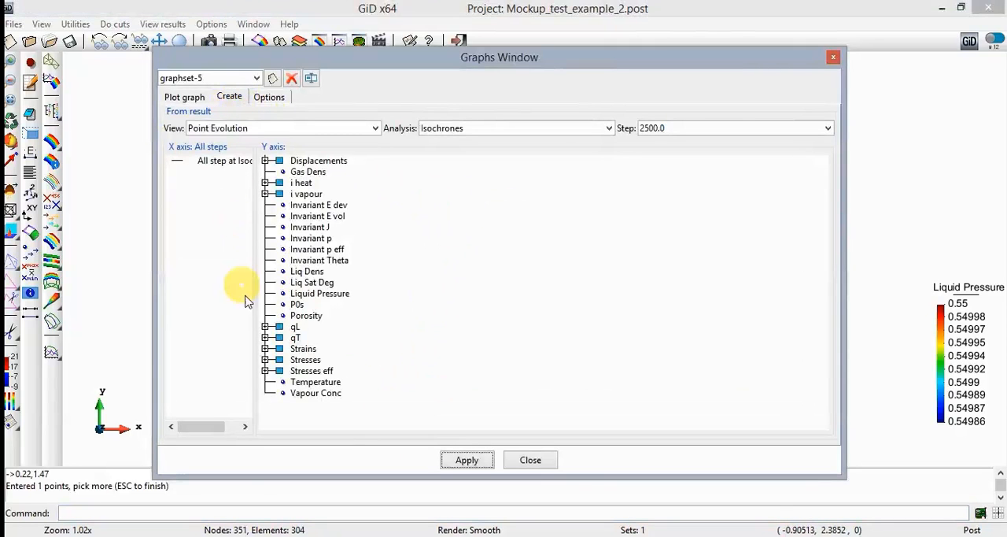
click(267, 360)
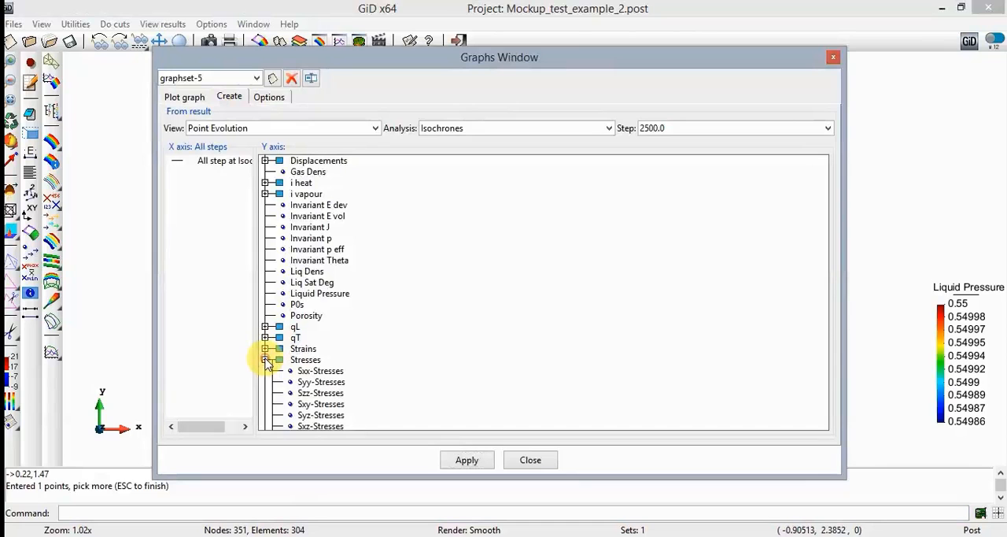
click(310, 393)
click(465, 460)
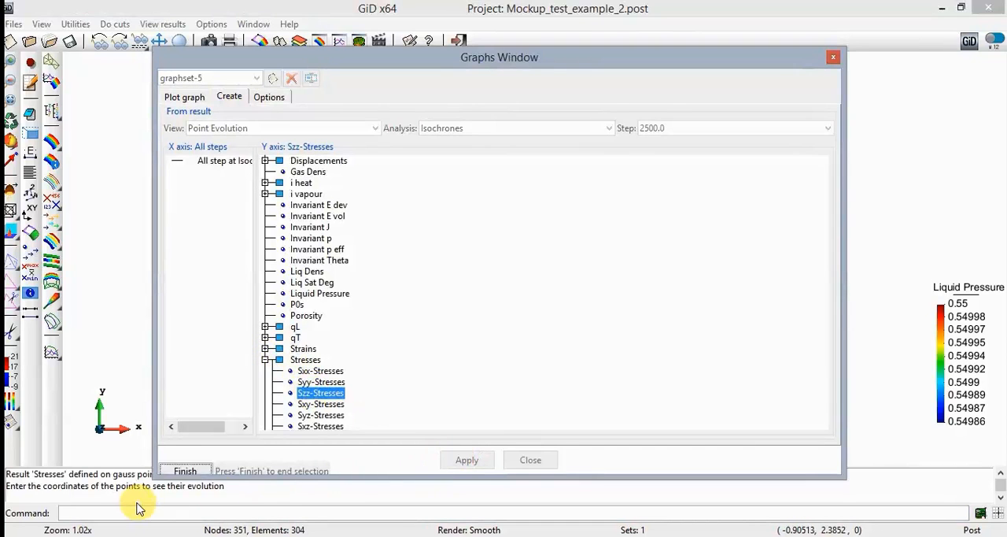
text(0.22,1.47)
key(Return)
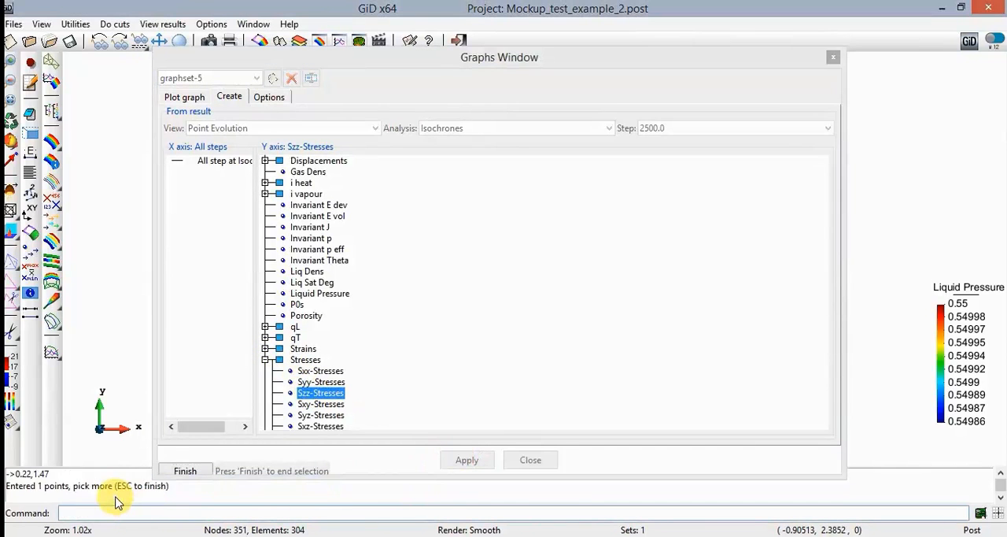
key(Escape)
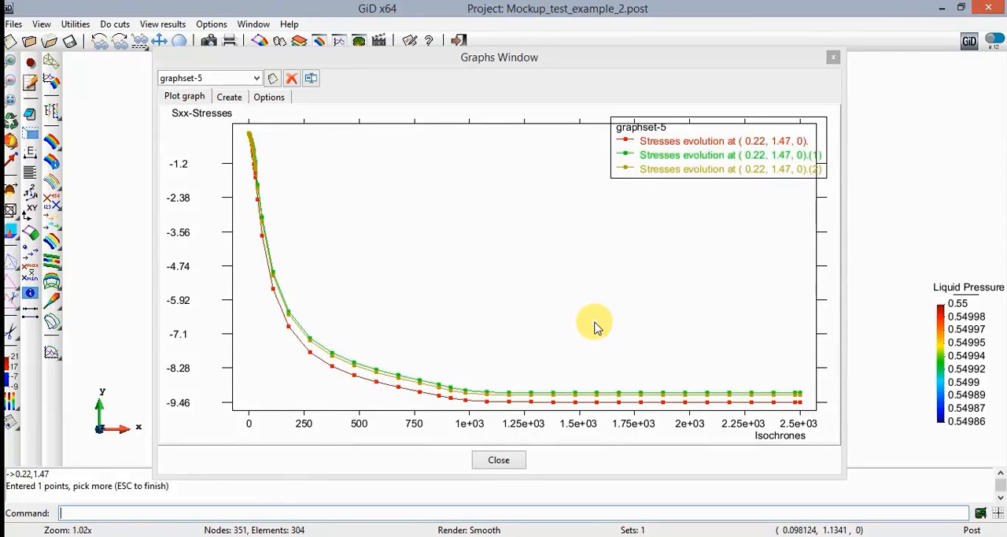
- Create another graph set and start a Sxx-Stresses point evolution in it
click(276, 82)
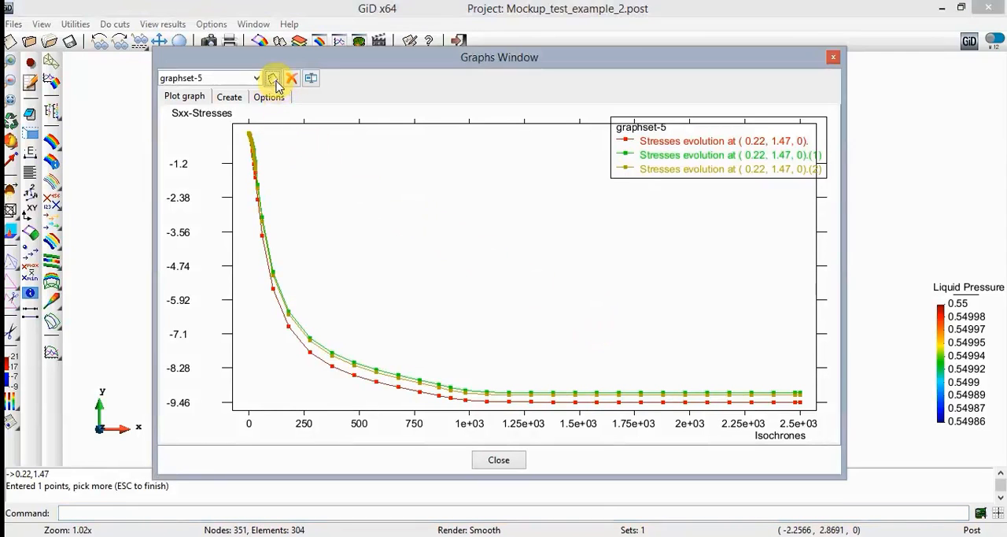
click(273, 78)
click(236, 97)
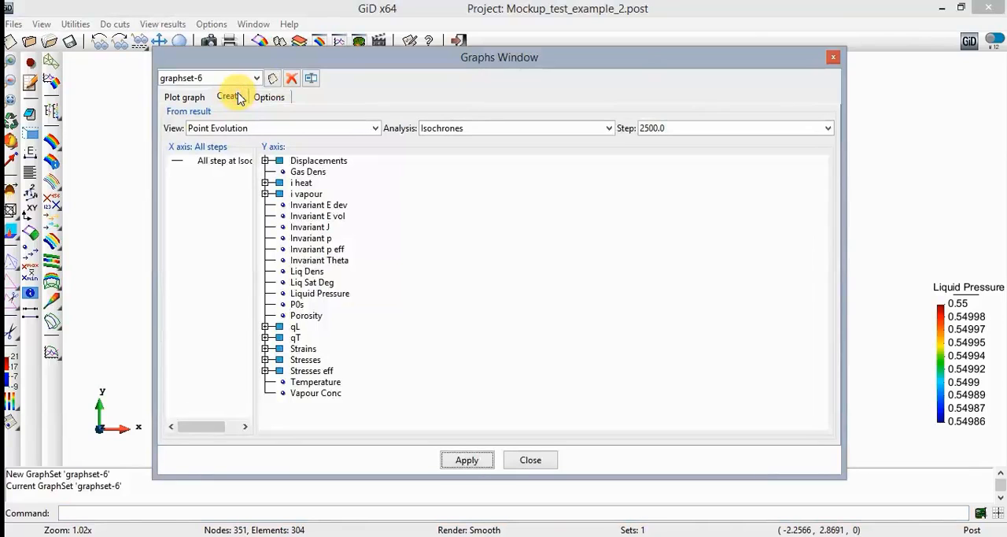
click(265, 359)
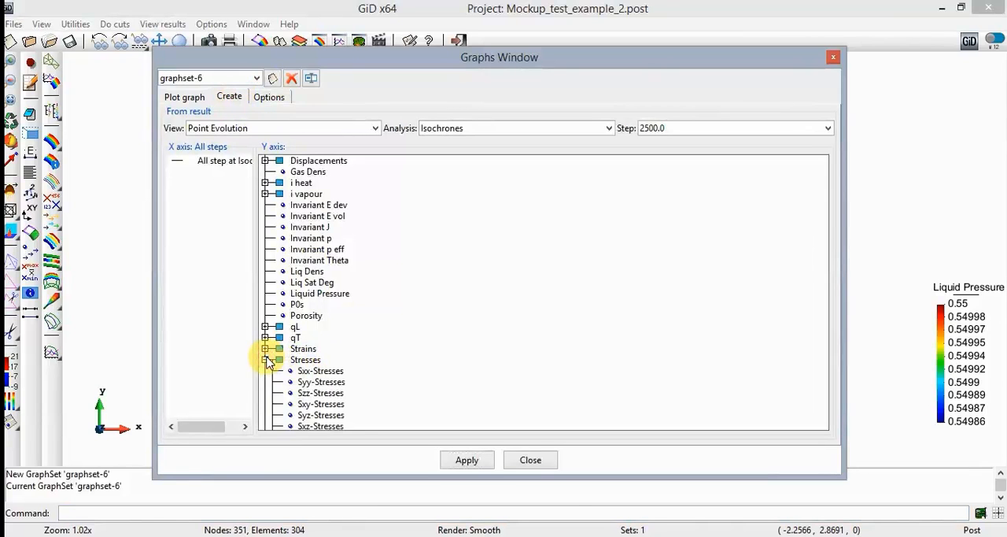
click(320, 371)
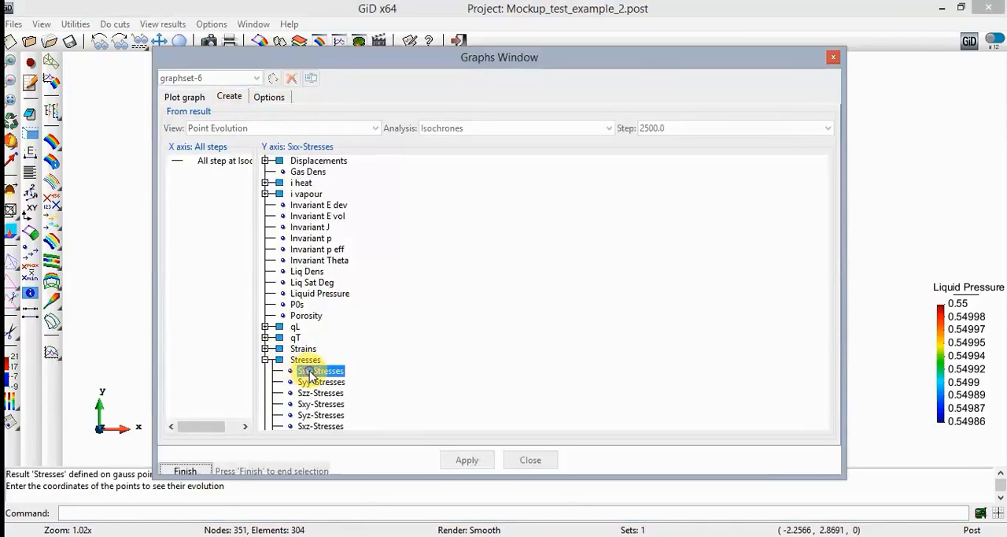
click(212, 510)
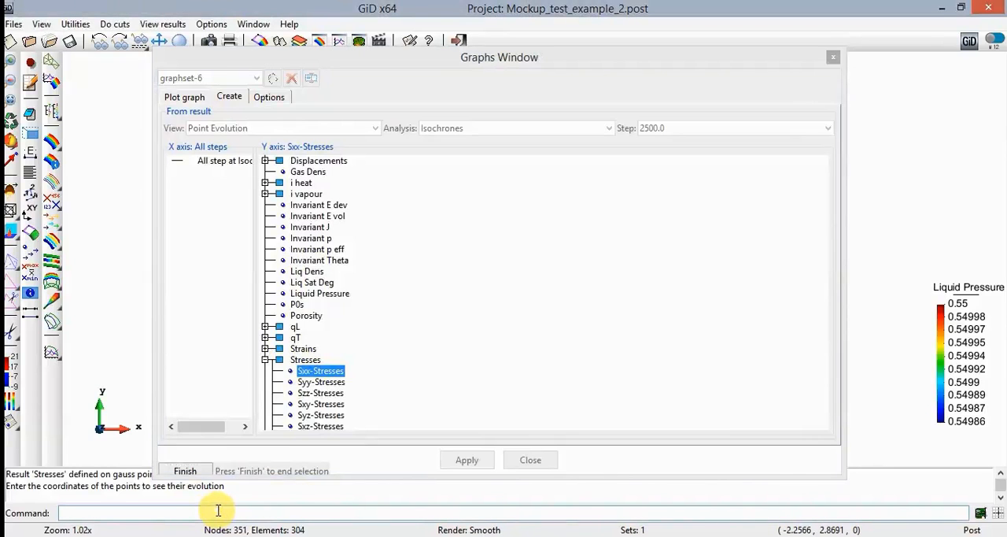
- Enter the point 0.77,2.685 for the Sxx-Stresses evolution and finish the point entry
text(0,)
text(77,)
text(2.2)
text(68)
key(BackSpace)
key(BackSpace)
key(BackSpace)
text(685)
key(Return)
key(ctrl+c)
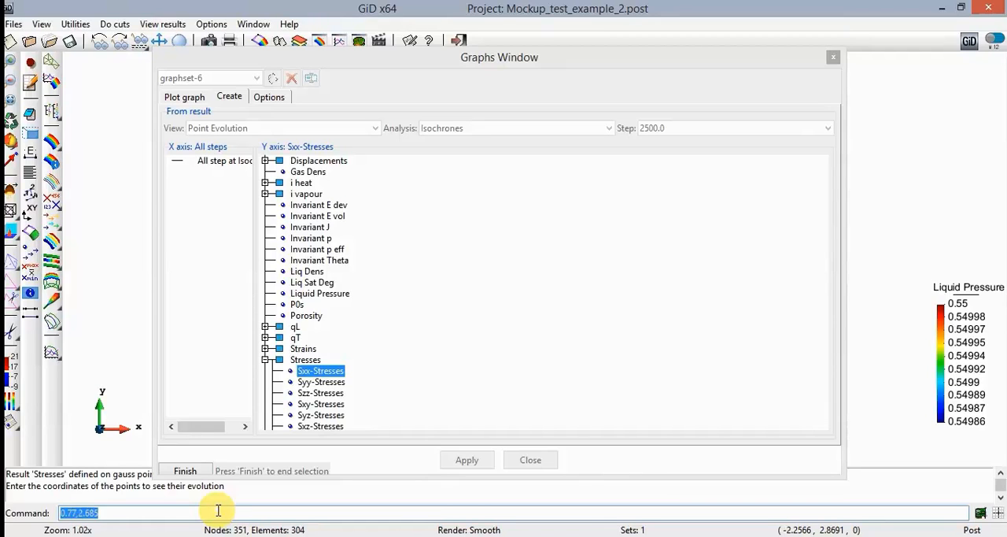
key(Return)
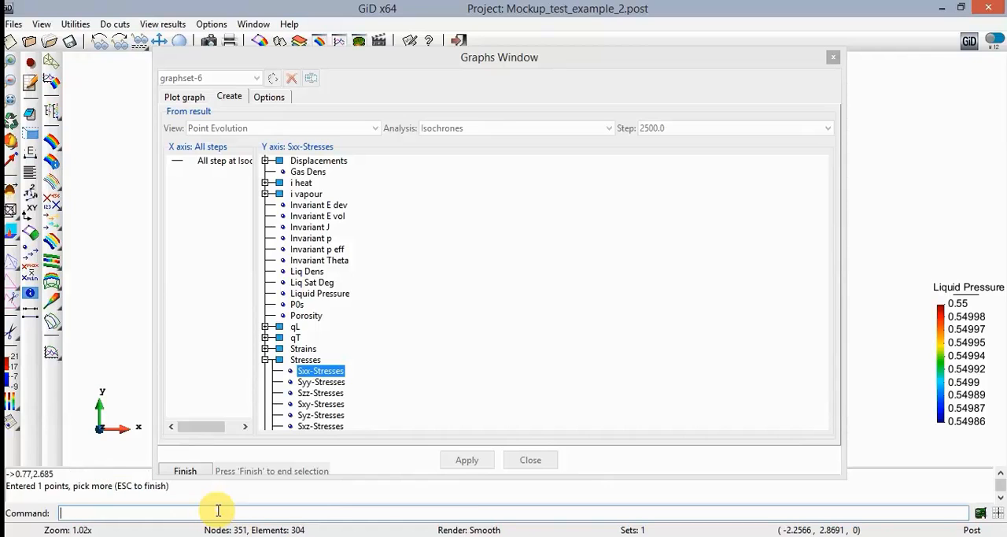
key(Escape)
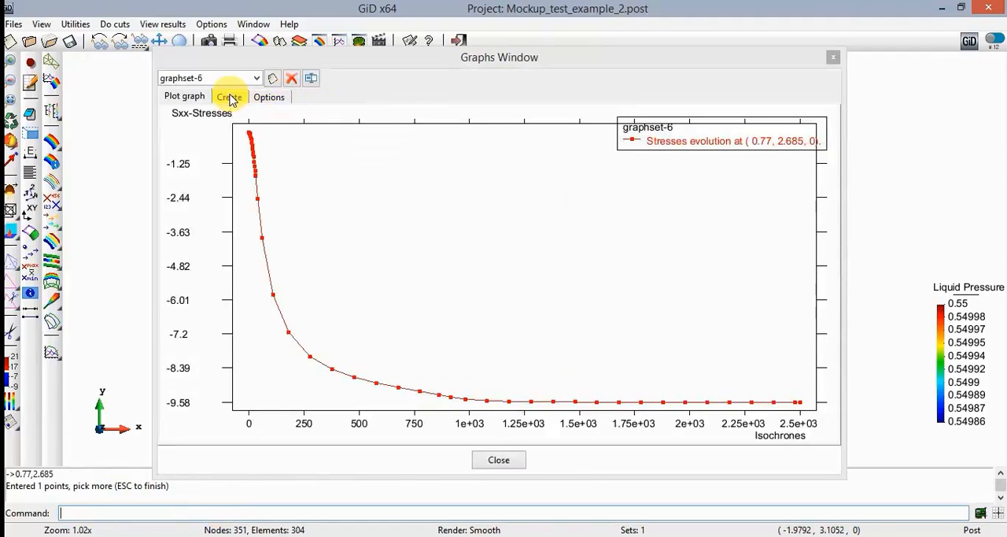
- Add a Syy-Stresses point evolution at 0.77,2.685 to the same graph set
click(230, 97)
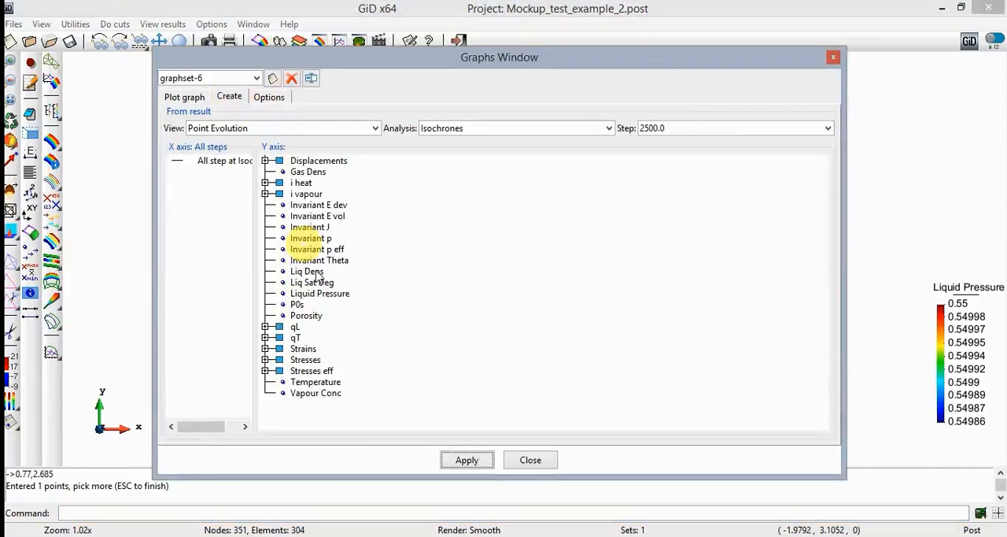
click(265, 360)
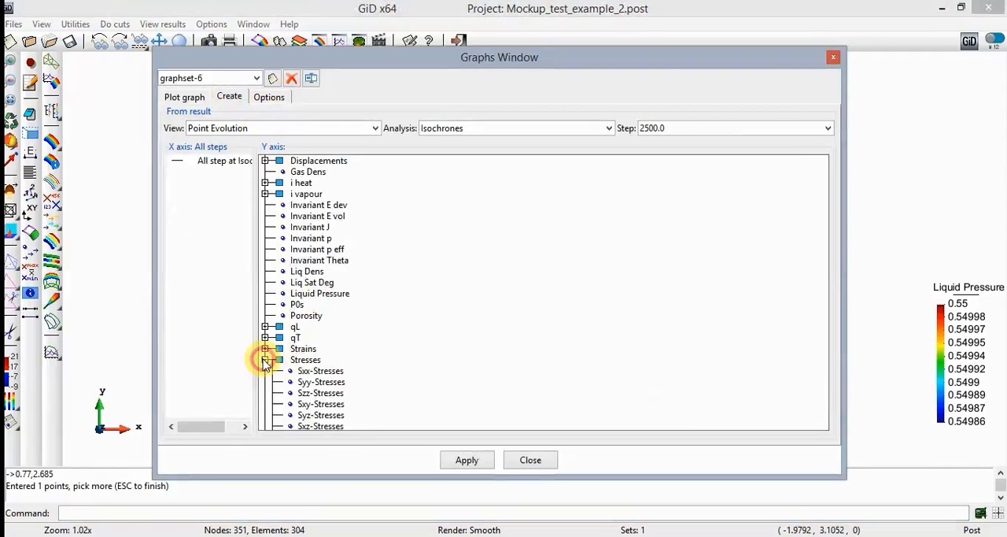
click(321, 382)
key(ctrl+v)
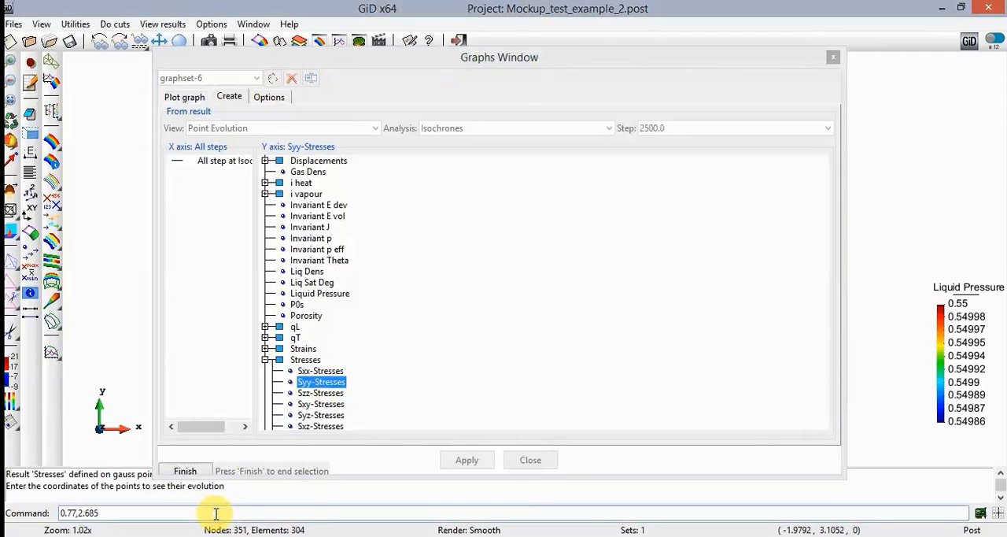
key(Return)
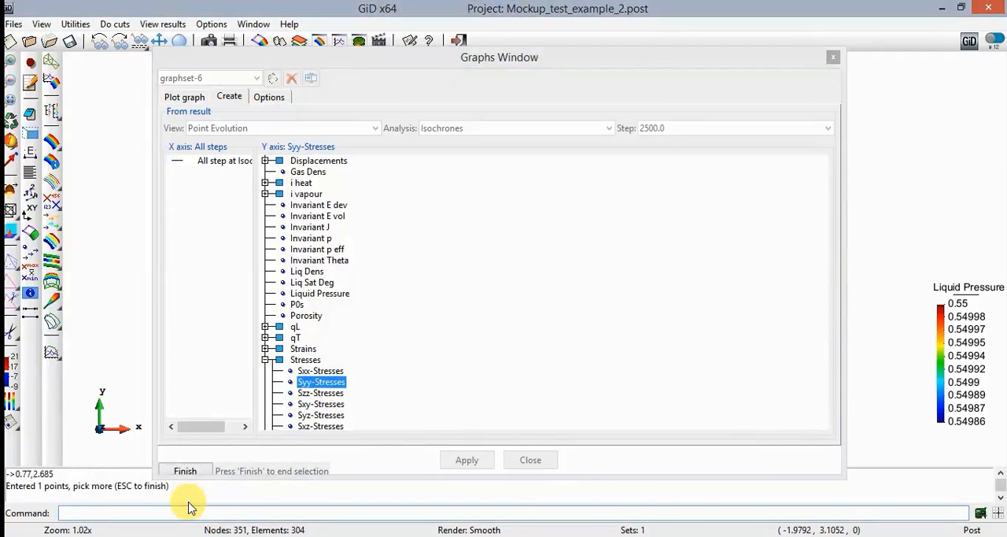
key(Escape)
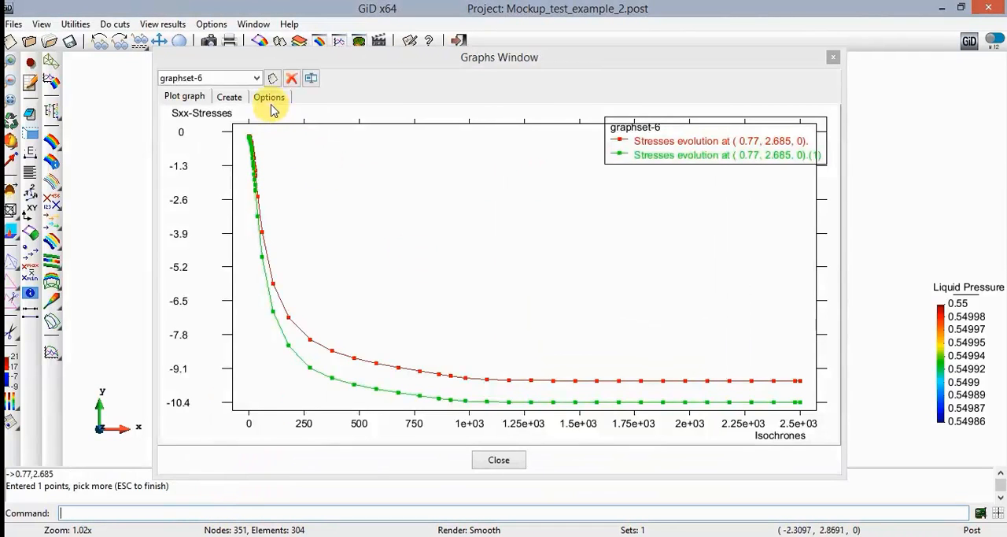
- Add a Szz-Stresses point evolution at 0.77,2.685 to the same graph set
click(227, 97)
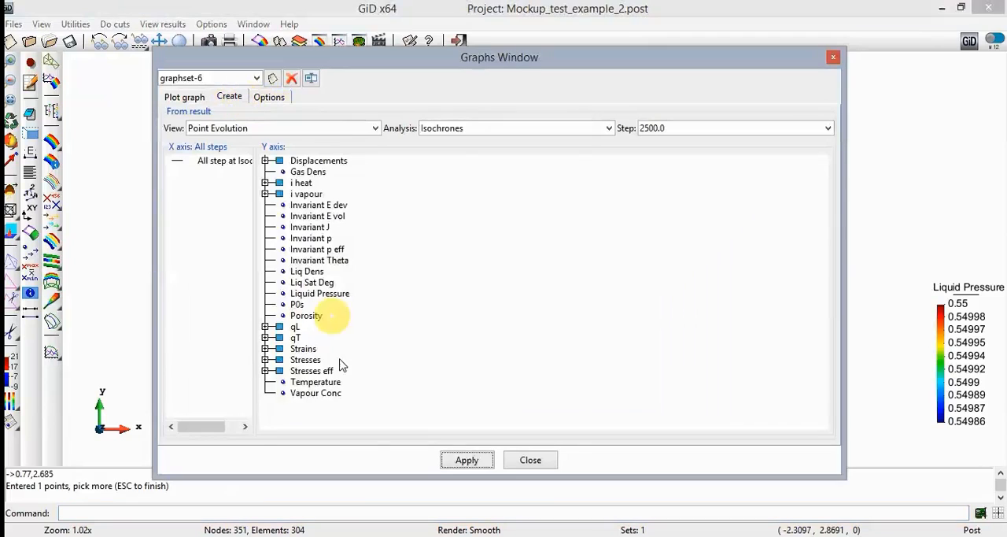
click(265, 360)
click(321, 393)
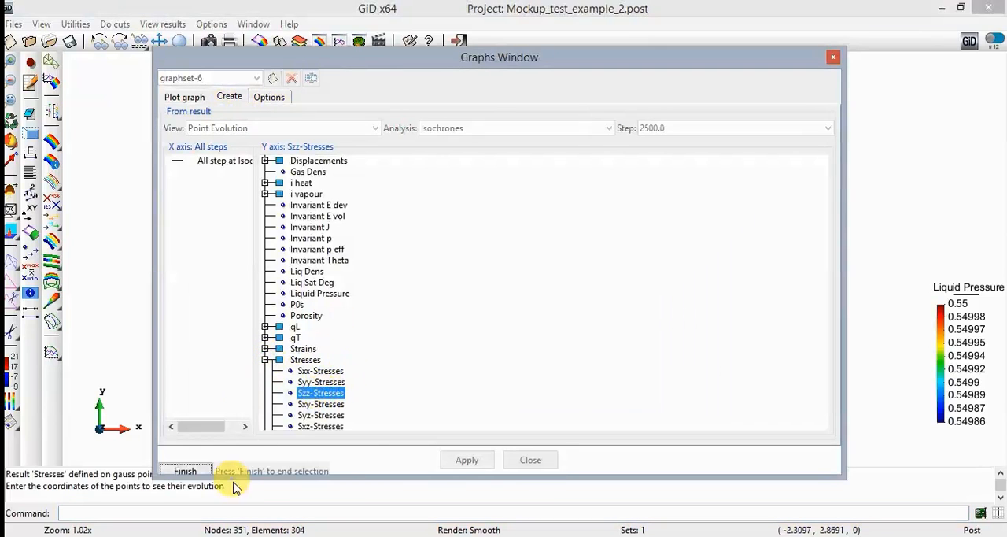
click(226, 512)
text(0.77,2.685)
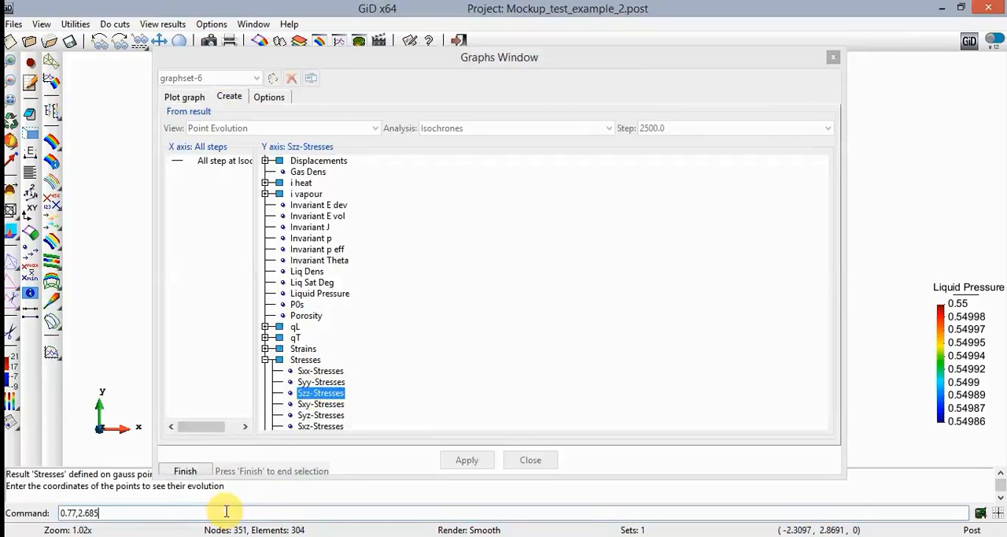
key(Return)
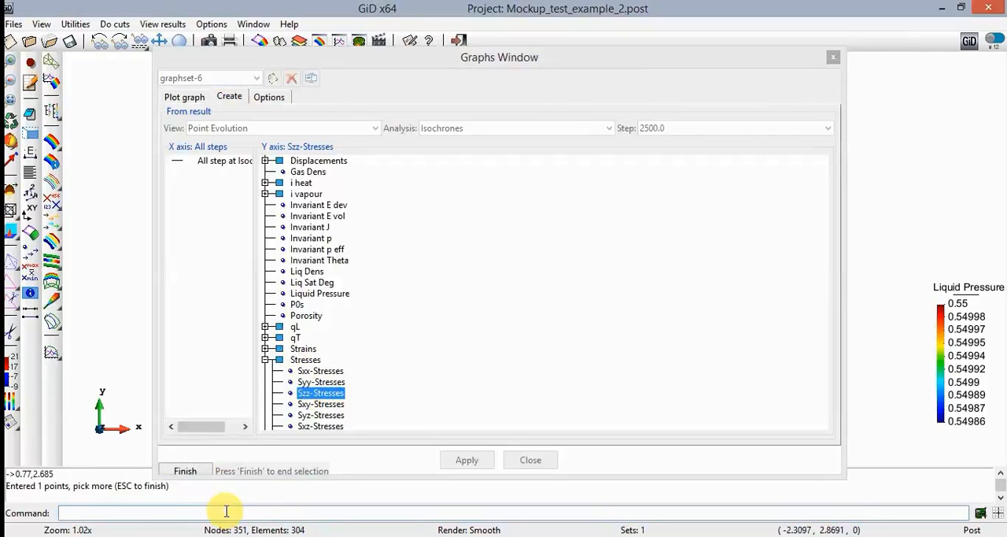
key(Escape)
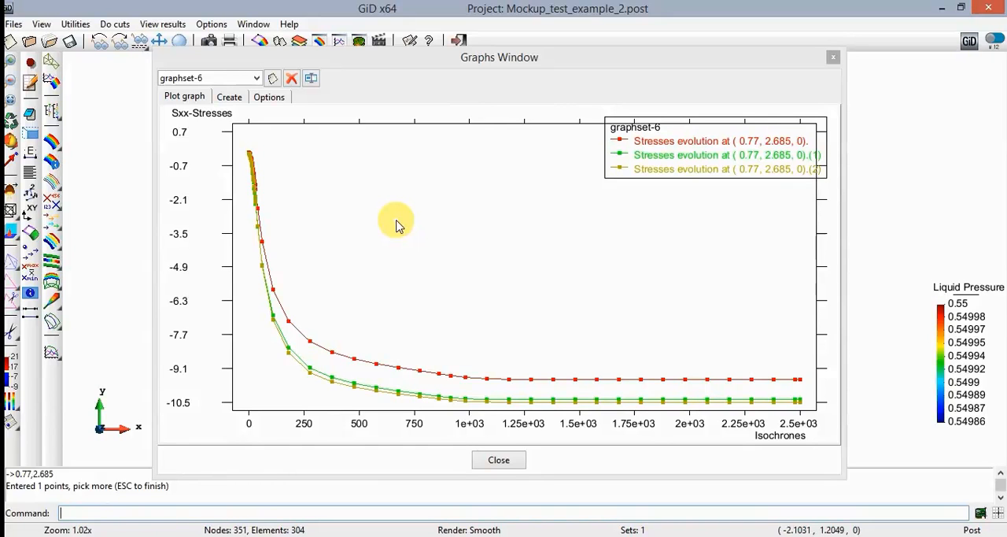
- Create another graph set and choose a Line Graph with Porosity on the Y axis
click(273, 85)
click(235, 99)
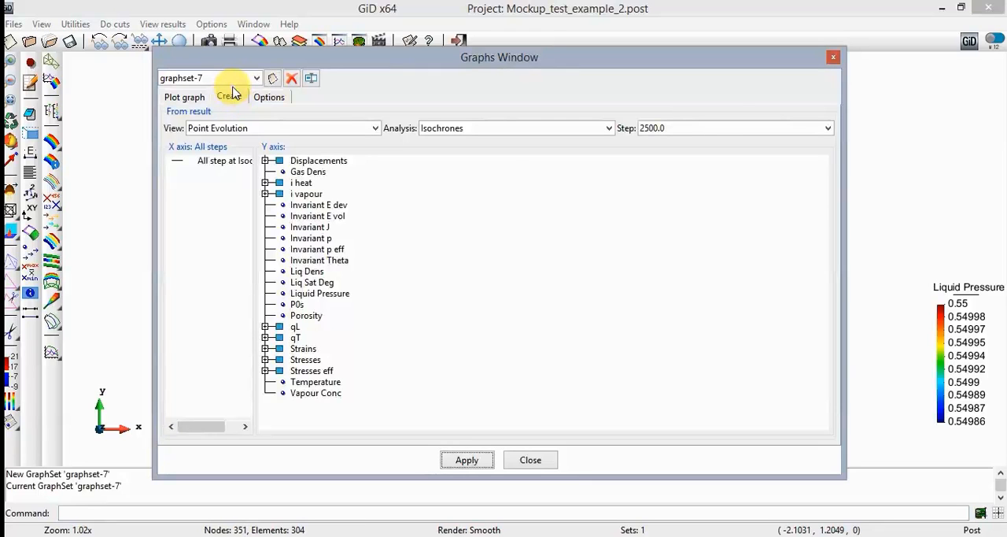
click(266, 127)
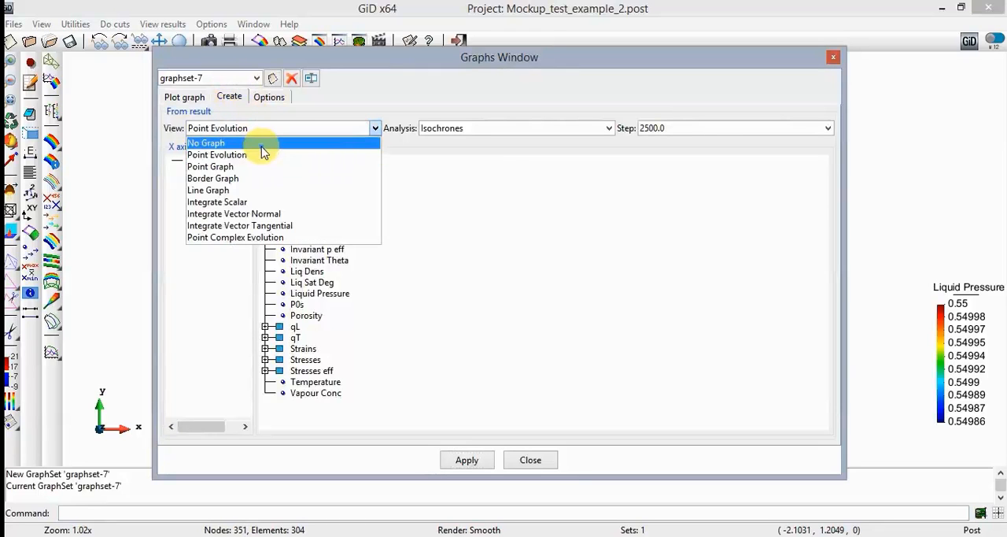
click(256, 190)
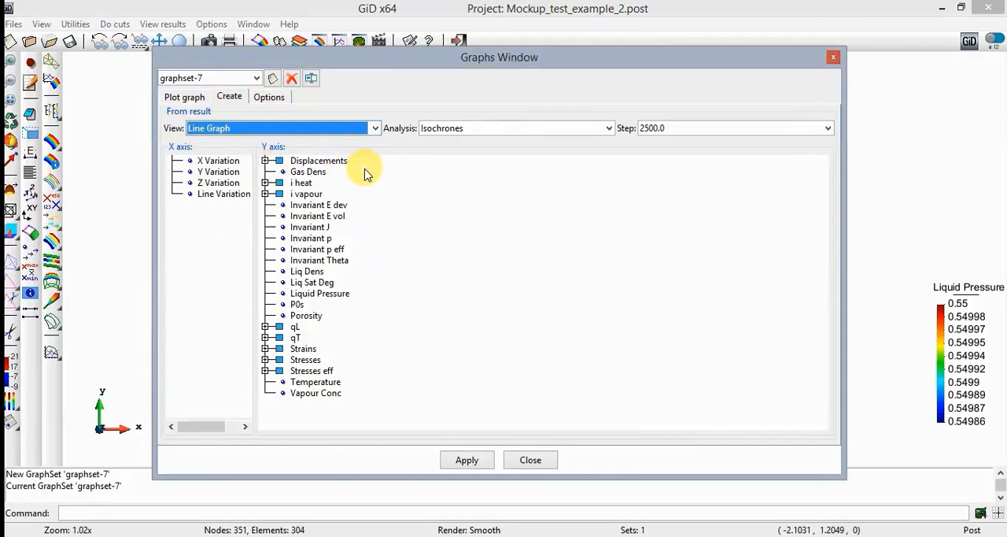
click(306, 315)
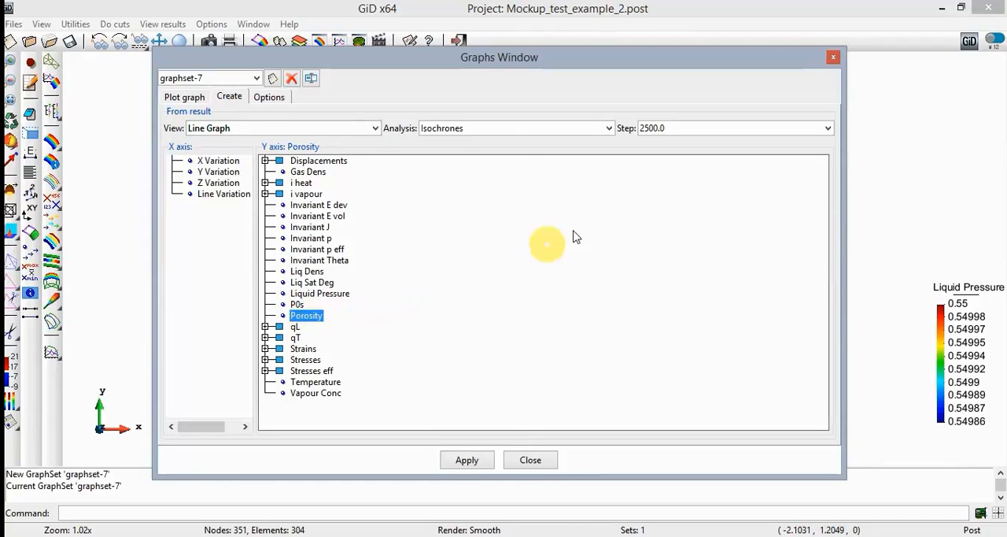
- Keep the Isochrones analysis at step 2500.0, put X Variation on the X axis, and start the line graph
click(608, 128)
click(608, 128)
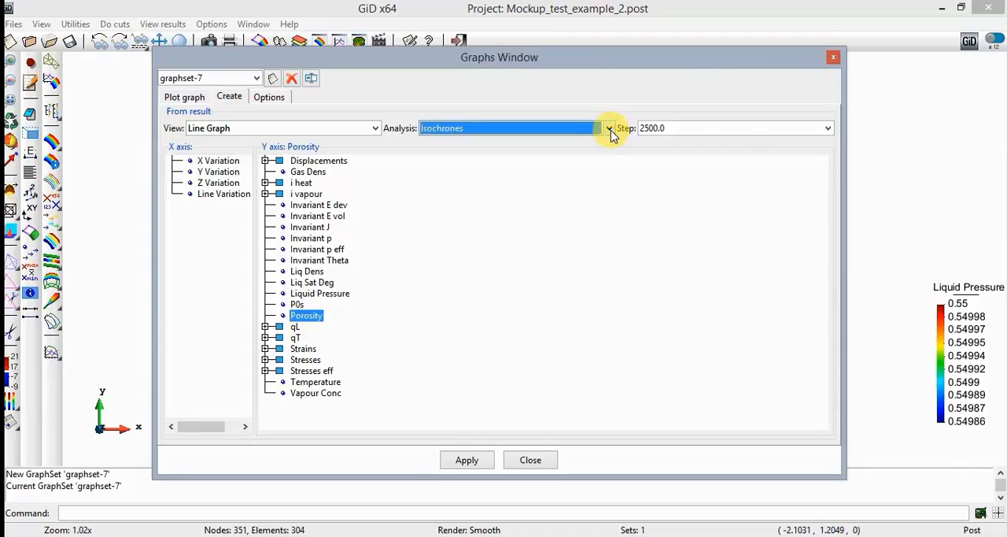
click(742, 130)
click(742, 130)
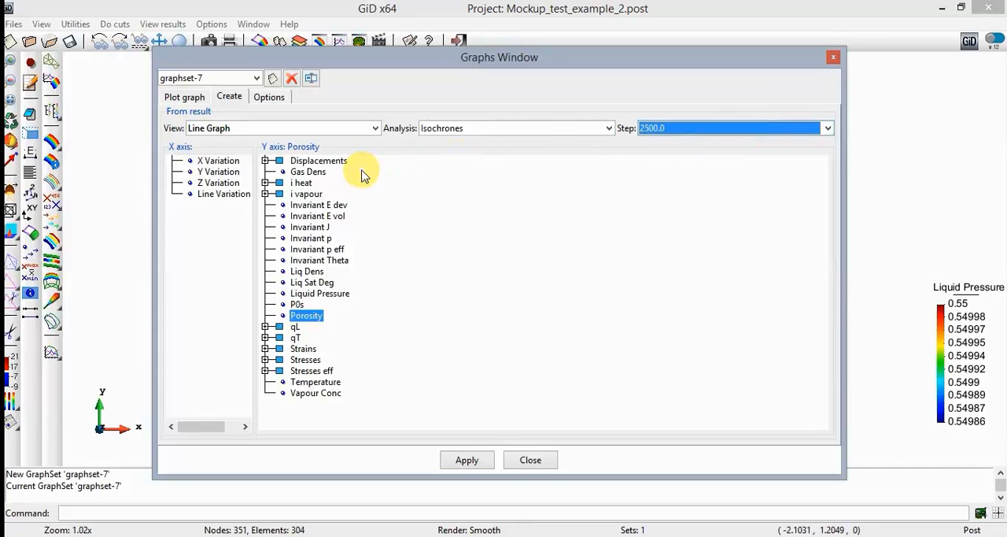
click(228, 195)
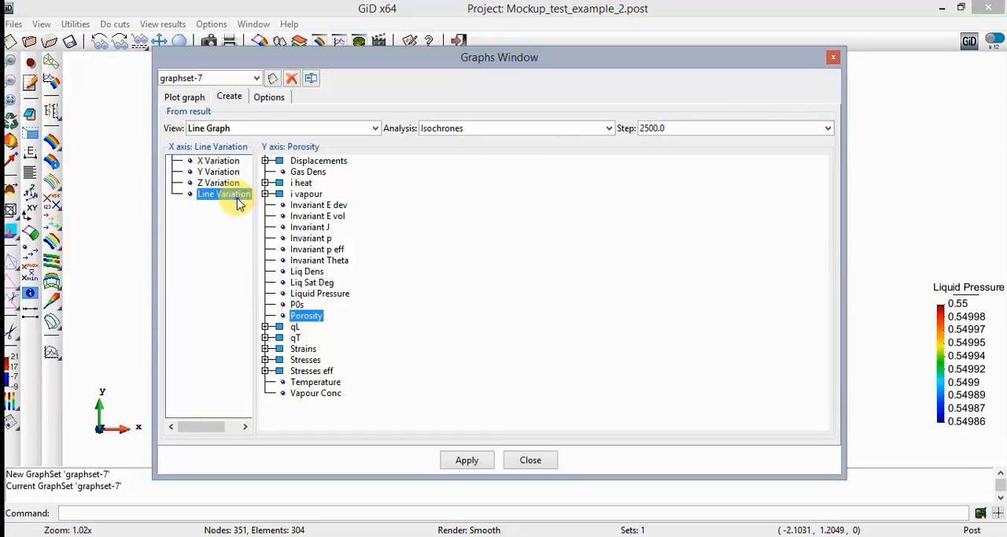
click(219, 161)
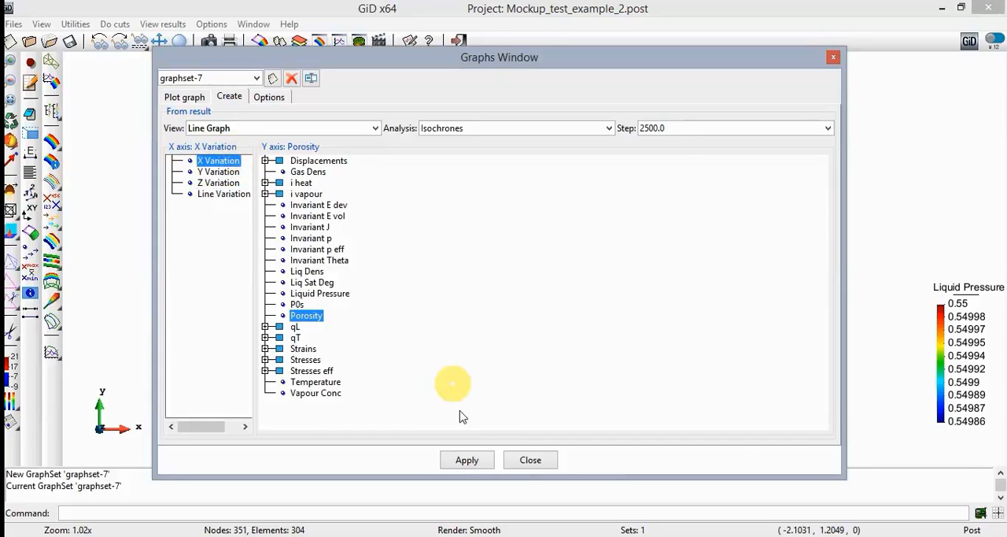
click(467, 460)
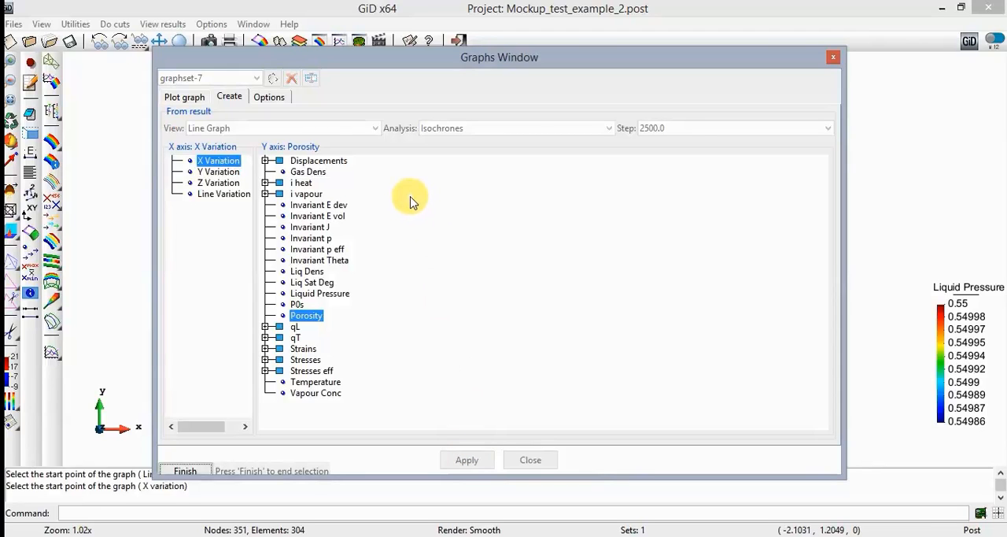
- Define the porosity graph line from 0,1.165 to a point picked horizontally across, just beyond the model's outer edge
click(278, 509)
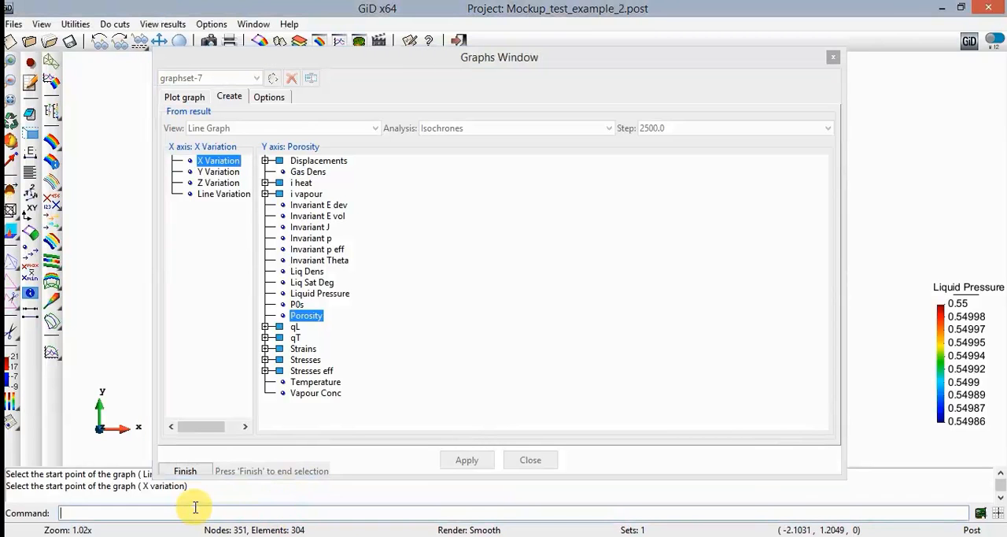
text(0,)
text(1,)
text(165)
key(Return)
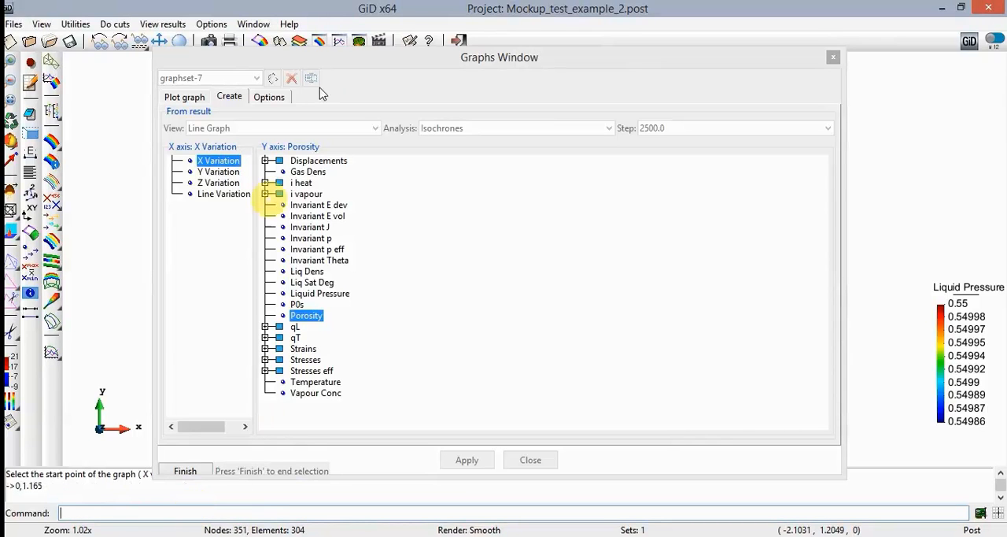
drag(353, 57, 833, 123)
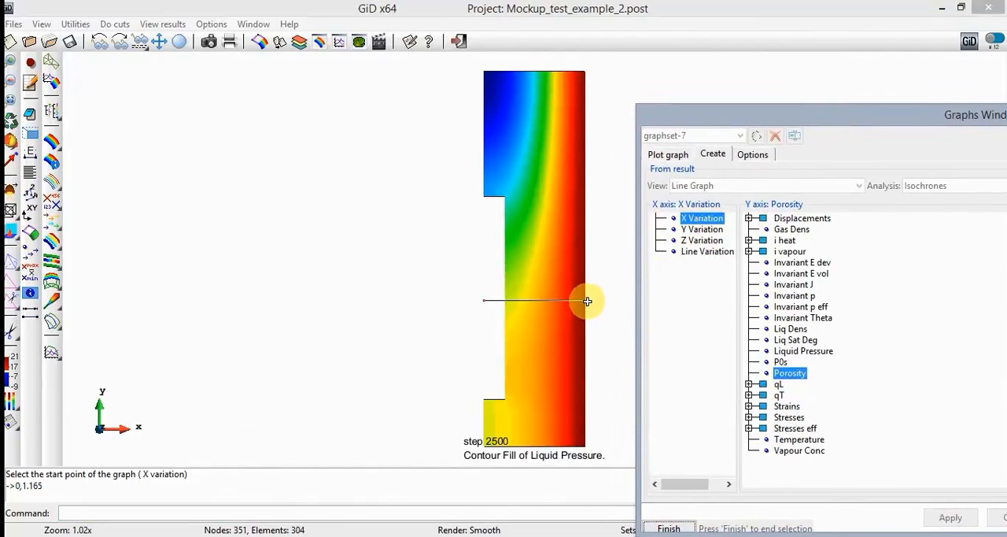
click(591, 300)
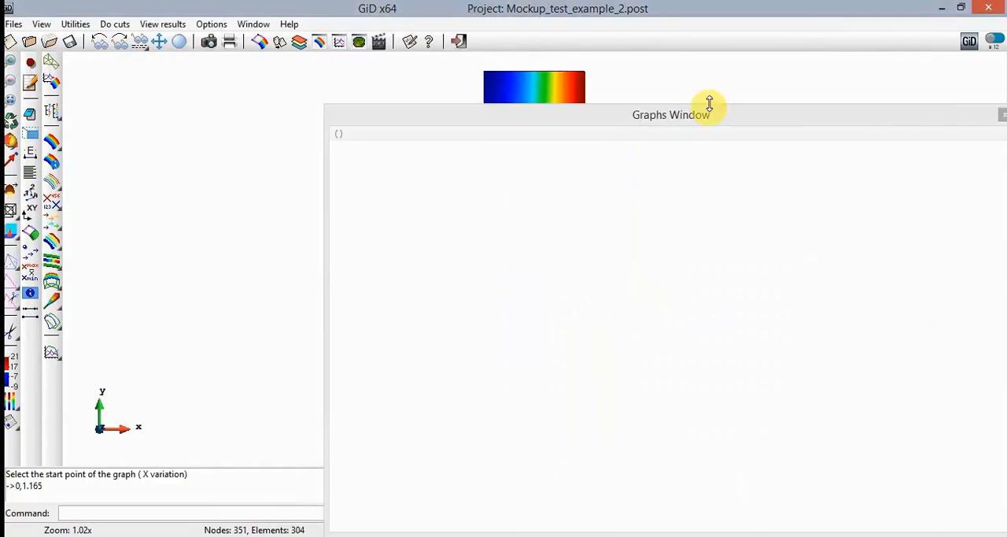
drag(708, 117, 538, 42)
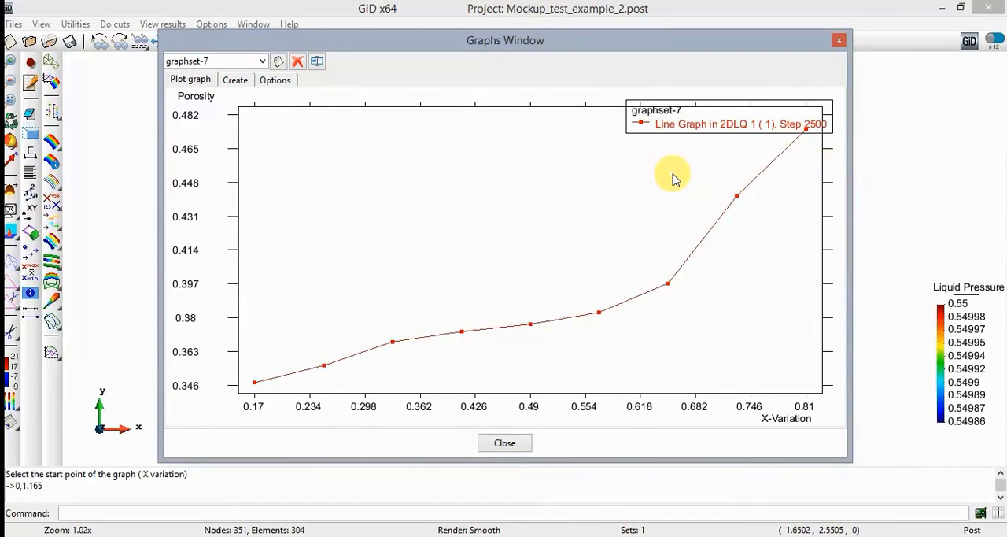
- Start a second Porosity versus X Variation line graph in the same set for step 180.978
click(238, 83)
click(686, 113)
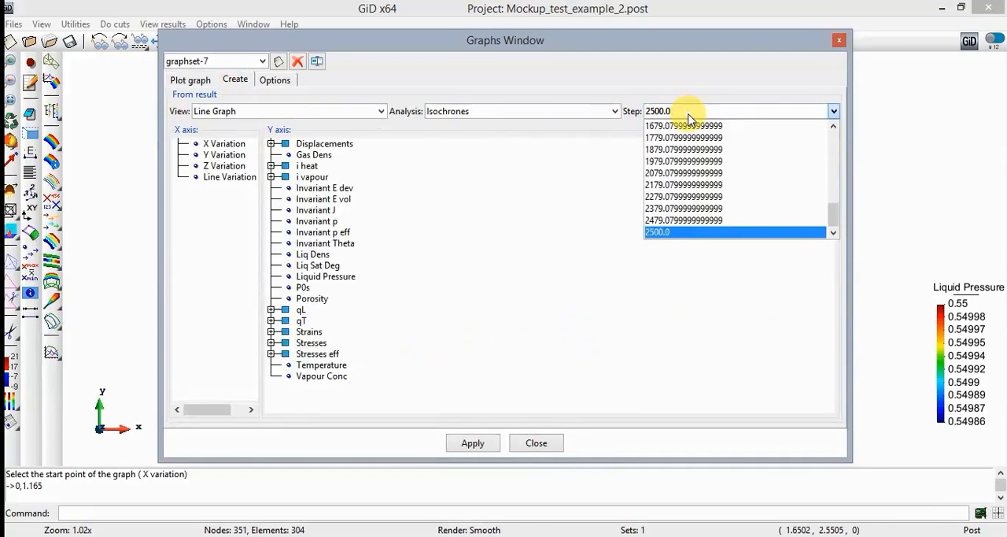
scroll(708, 181, up, 5)
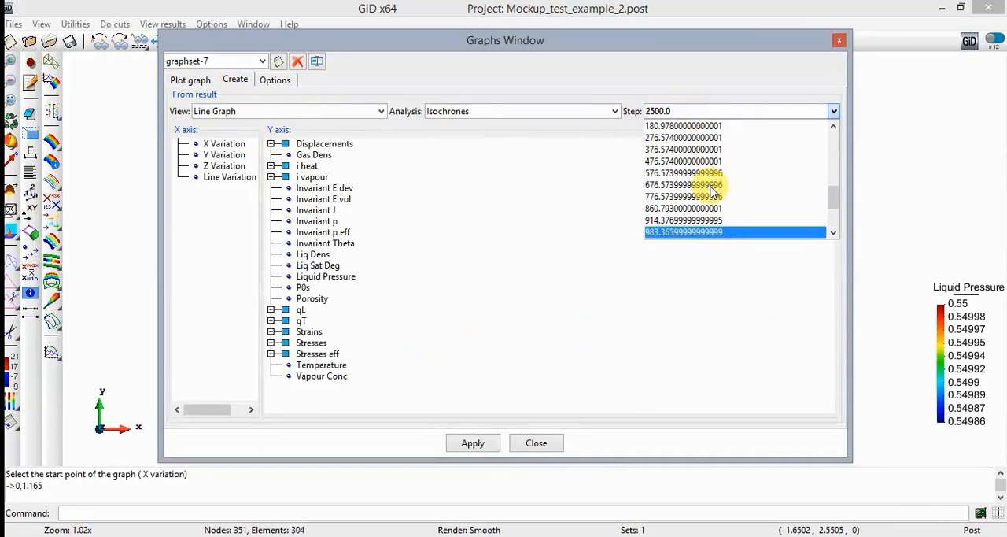
scroll(735, 201, up, 3)
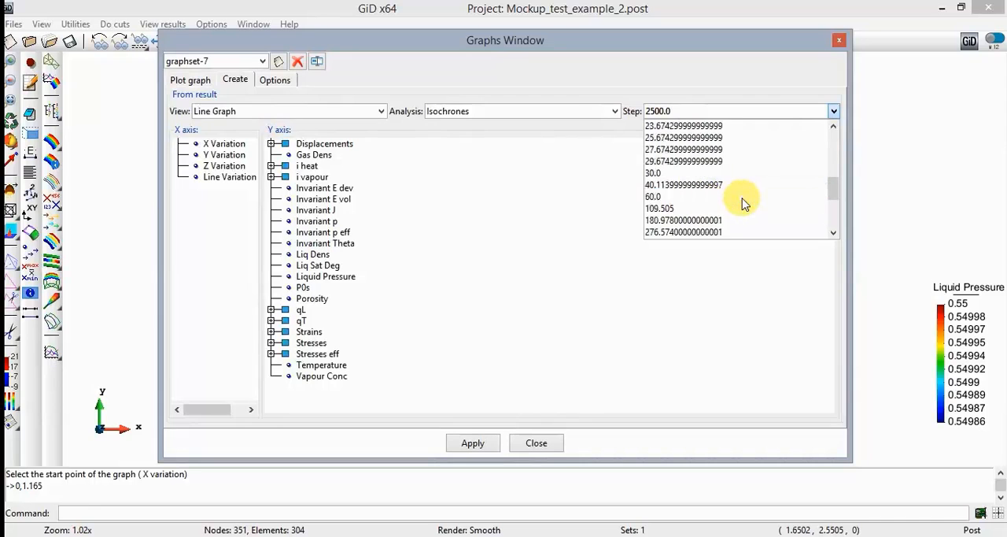
scroll(746, 203, down, 1)
click(728, 174)
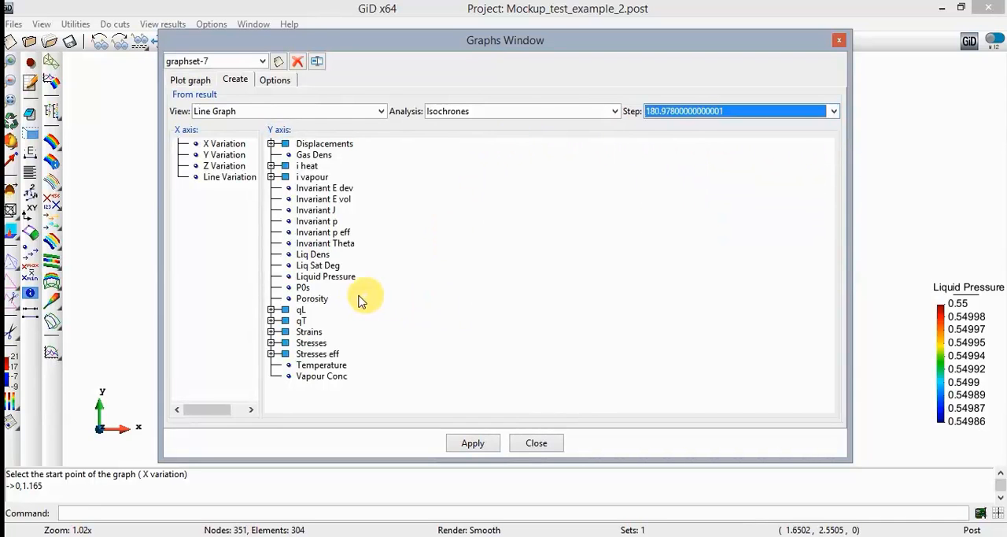
click(313, 298)
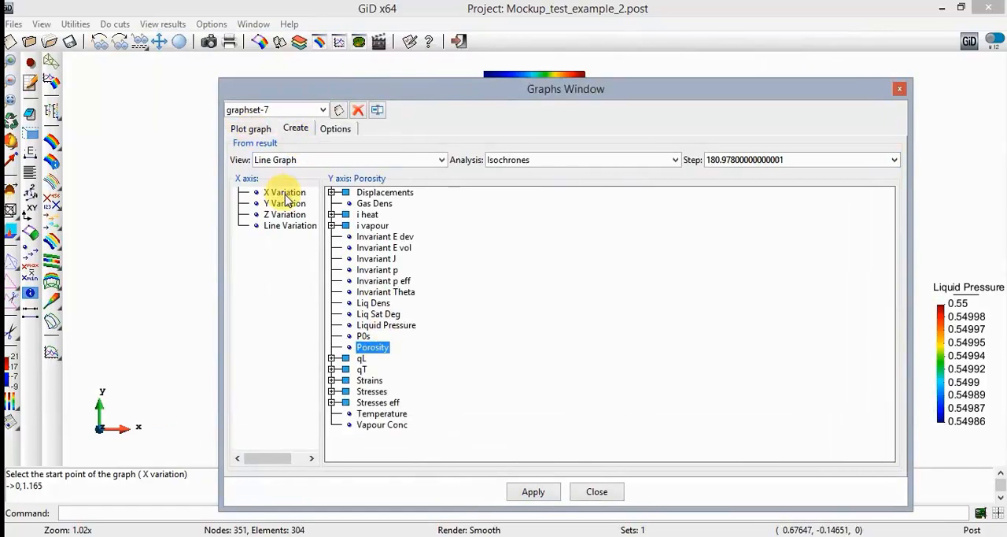
click(283, 193)
click(381, 345)
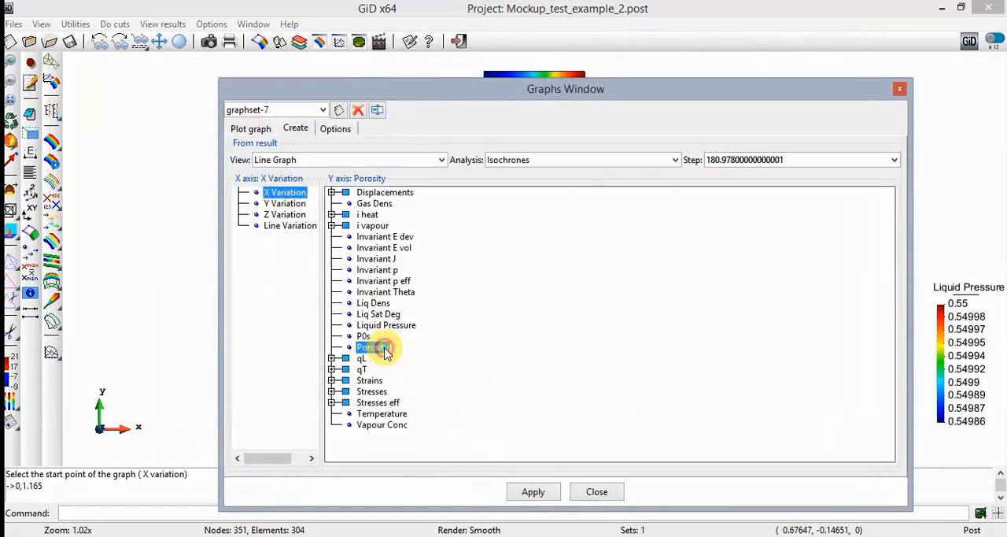
click(533, 492)
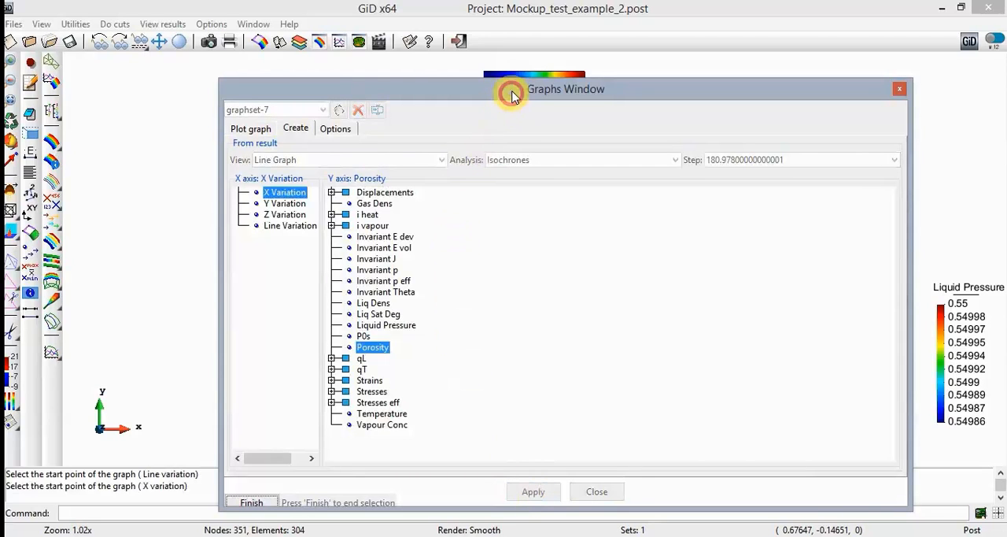
- Enter 0,1.165 as the start point of the step 180.978 porosity line
mouse_move(513, 90)
mouse_down()
mouse_move(532, 84)
mouse_move(506, 73)
mouse_up()
click(197, 511)
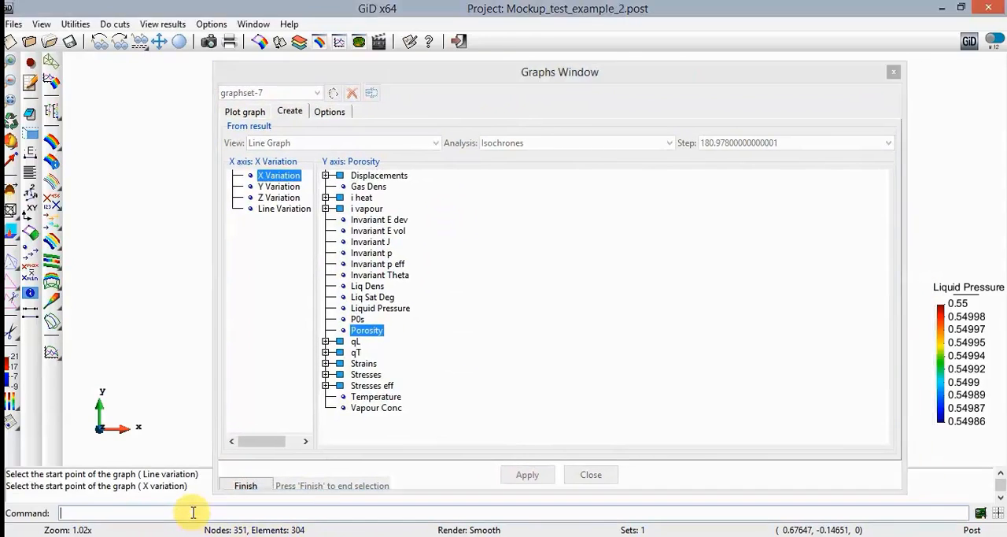
text(0,1.165)
key(Return)
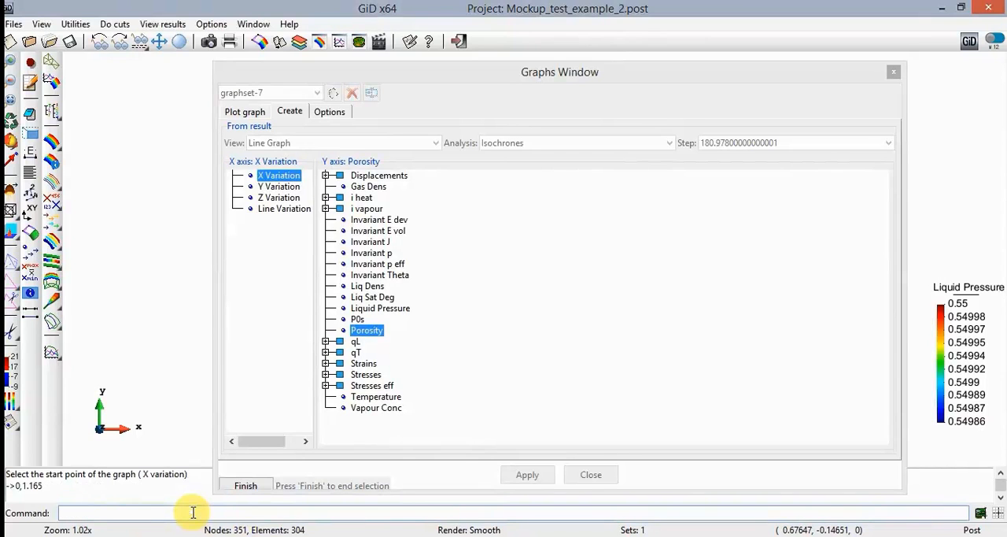
- Enter 0.85,1.165 as the end point to plot the step 180.978 porosity line
text(0,85)
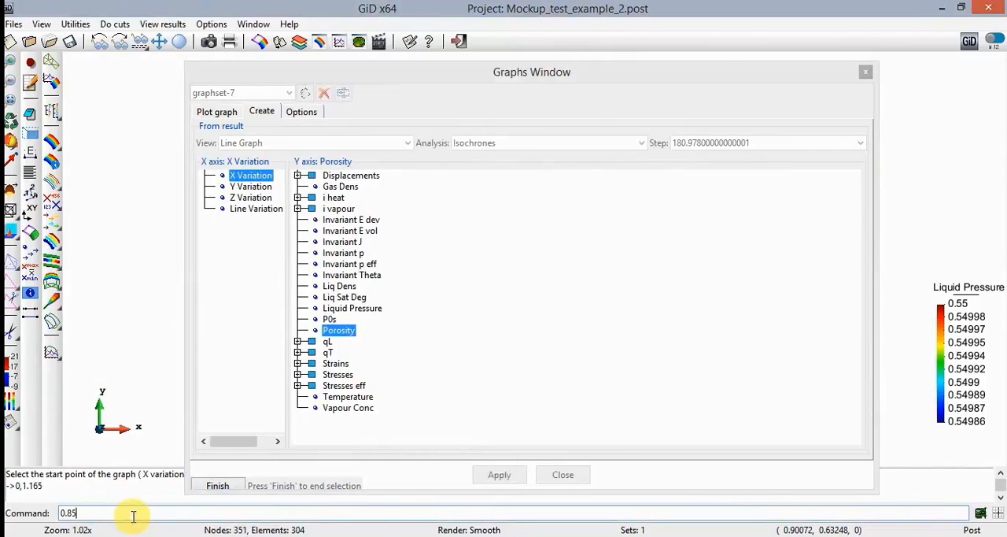
text(,1.1)
key(shift+Left)
key(shift+Left)
key(shift+Left)
key(shift+Left)
key(shift+Left)
key(Return)
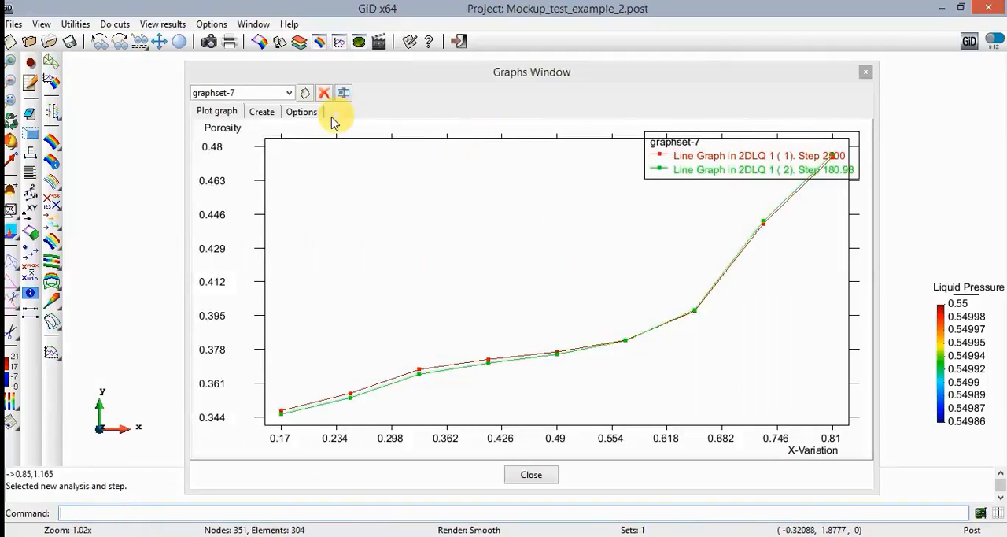
- Start another Porosity versus X Variation line graph in graphset-7 for step 20.0
click(262, 112)
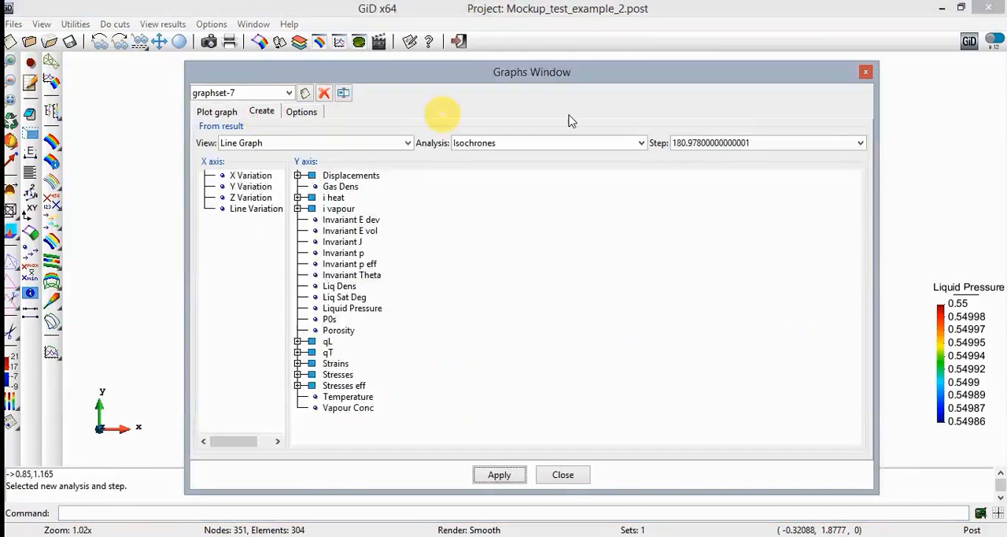
click(719, 150)
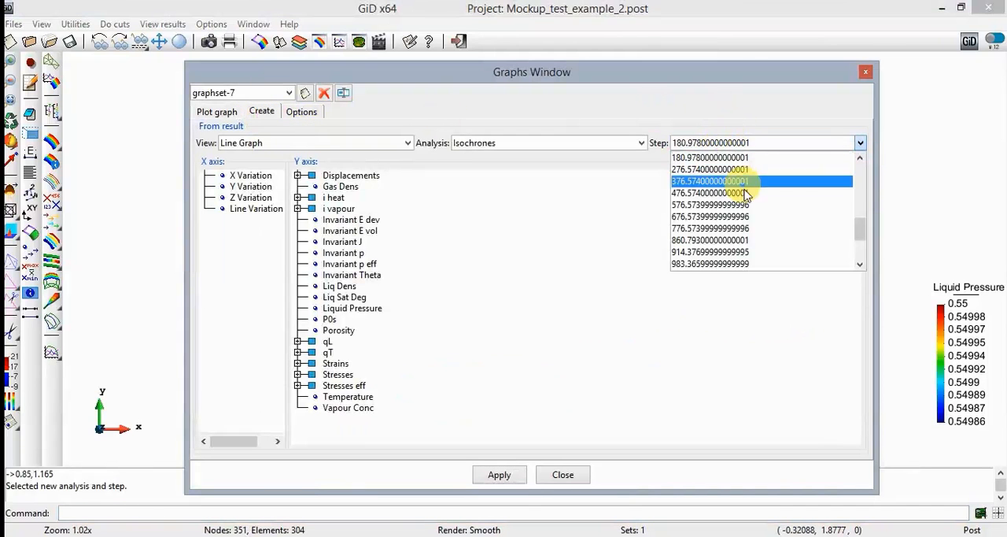
scroll(748, 204, up, 3)
scroll(748, 204, up, 1)
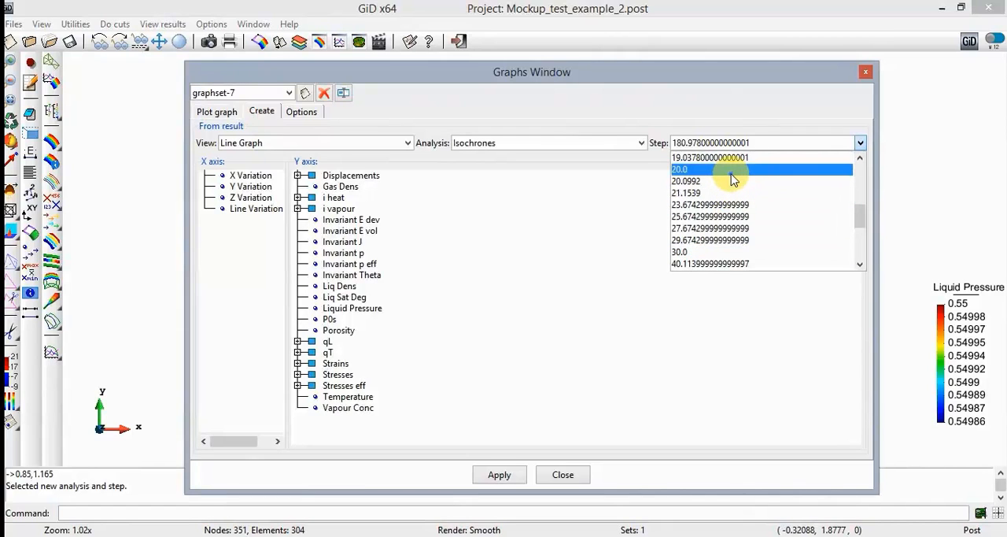
click(731, 173)
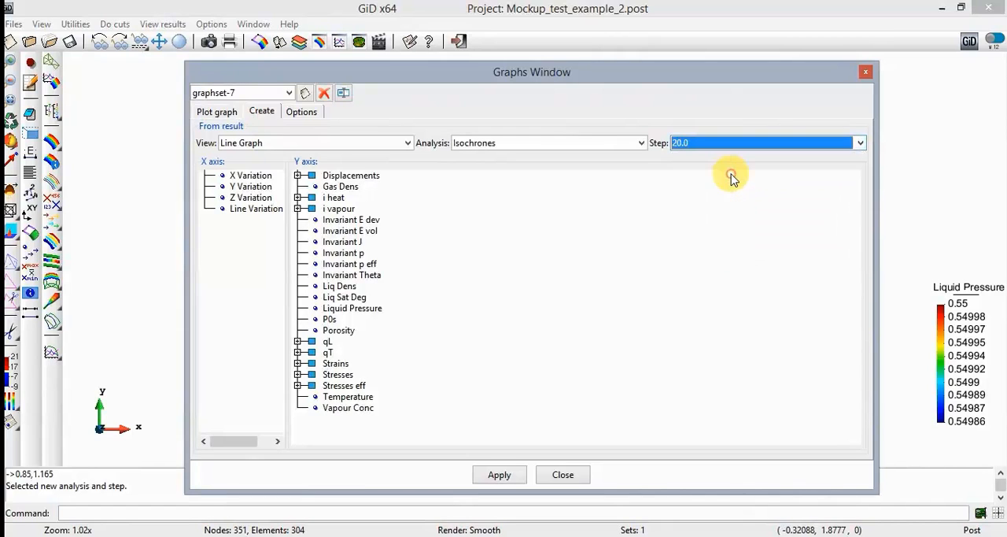
click(251, 175)
click(343, 329)
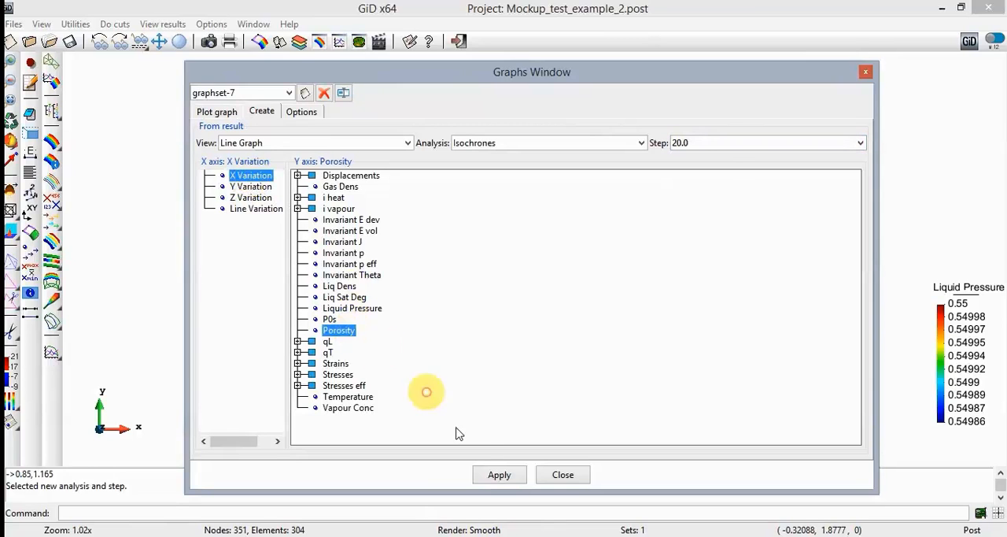
click(497, 474)
- Plot the step 20 porosity line from start point 0,1.165 to end point 0.85,1.165
text(0,1.165)
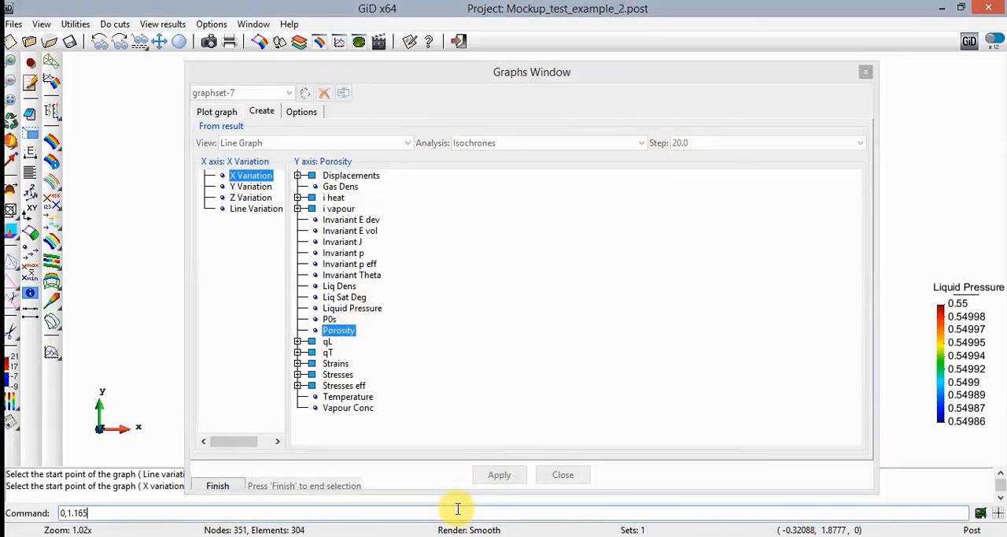
key(Return)
text(0.)
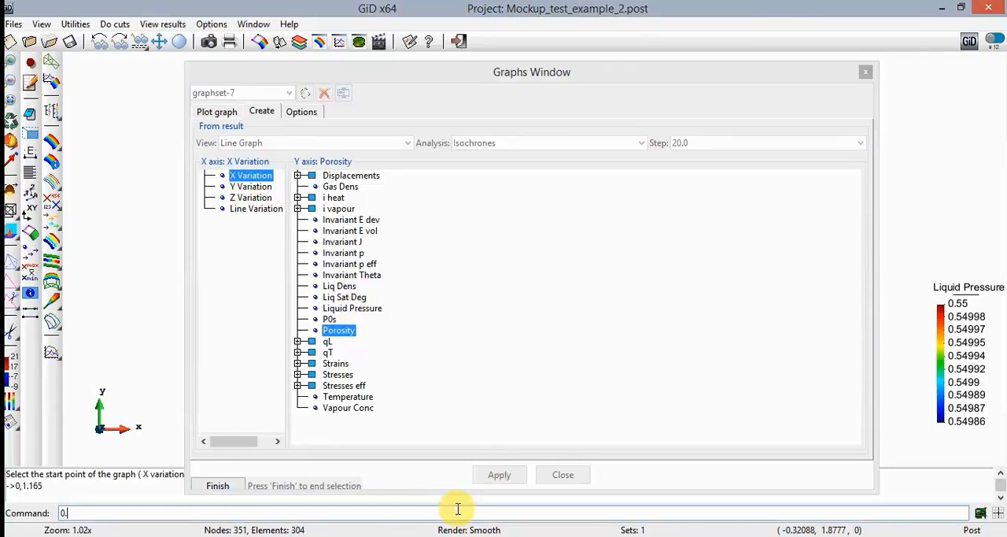
text(85,1.165)
key(Return)
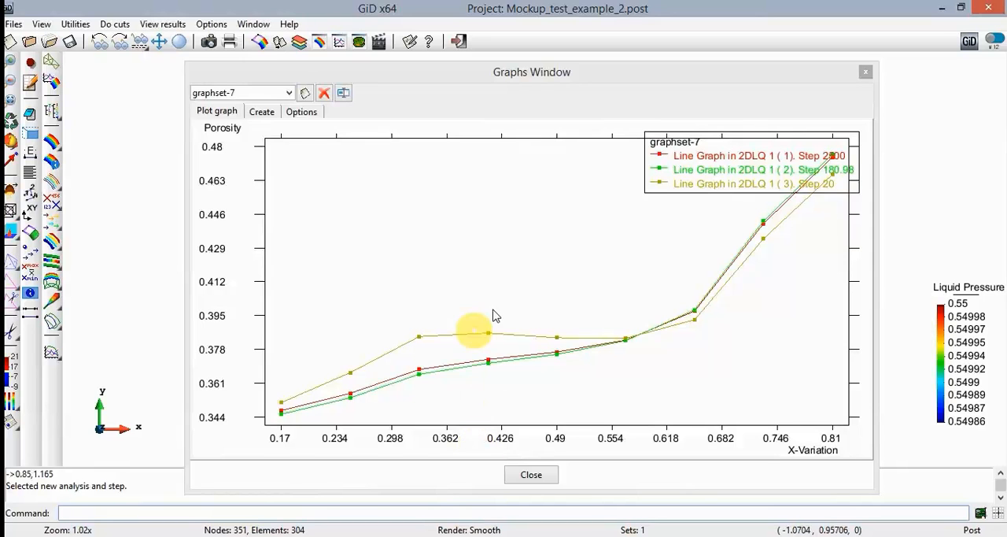
- Start a Porosity versus X Variation line graph in the same graph set for step 6.0
click(273, 113)
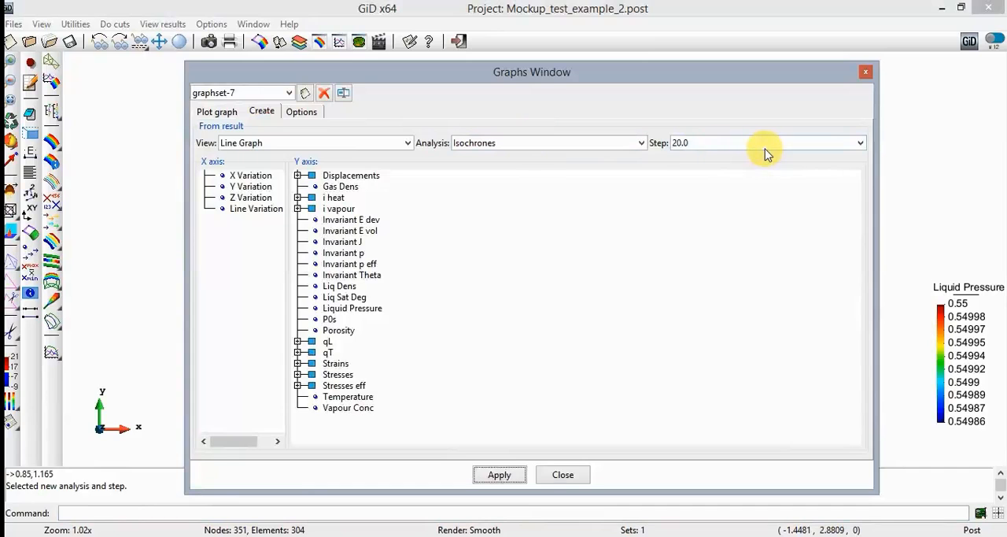
click(765, 148)
scroll(753, 213, up, 5)
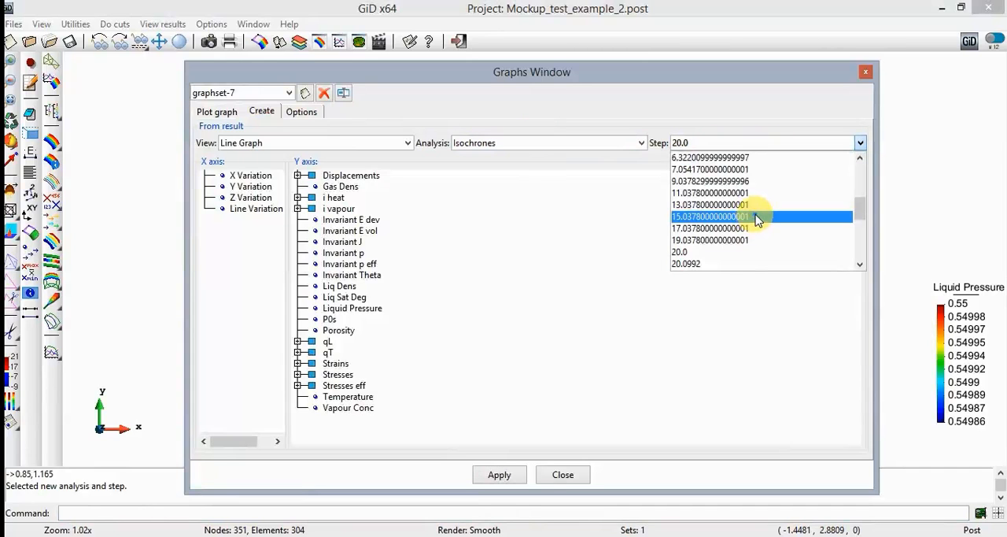
click(738, 182)
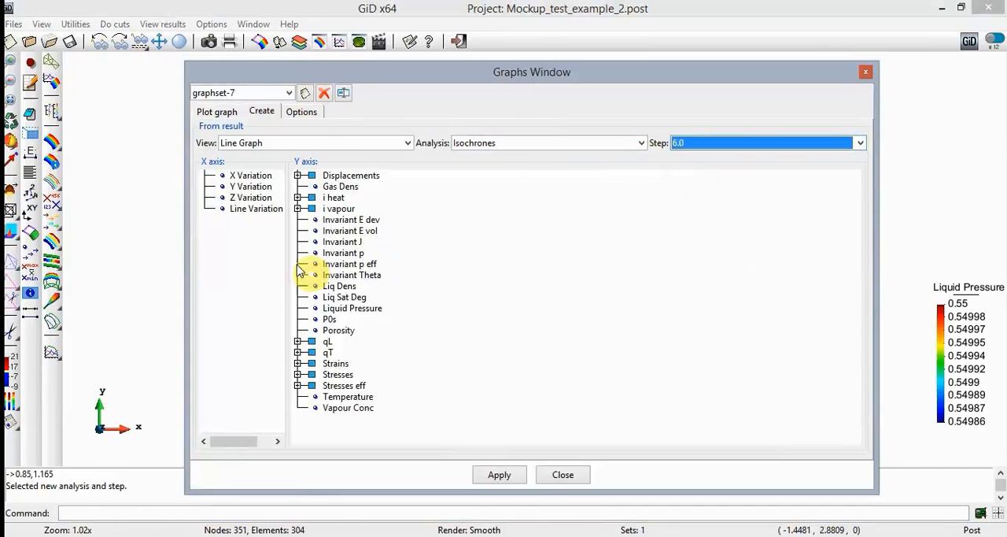
click(251, 175)
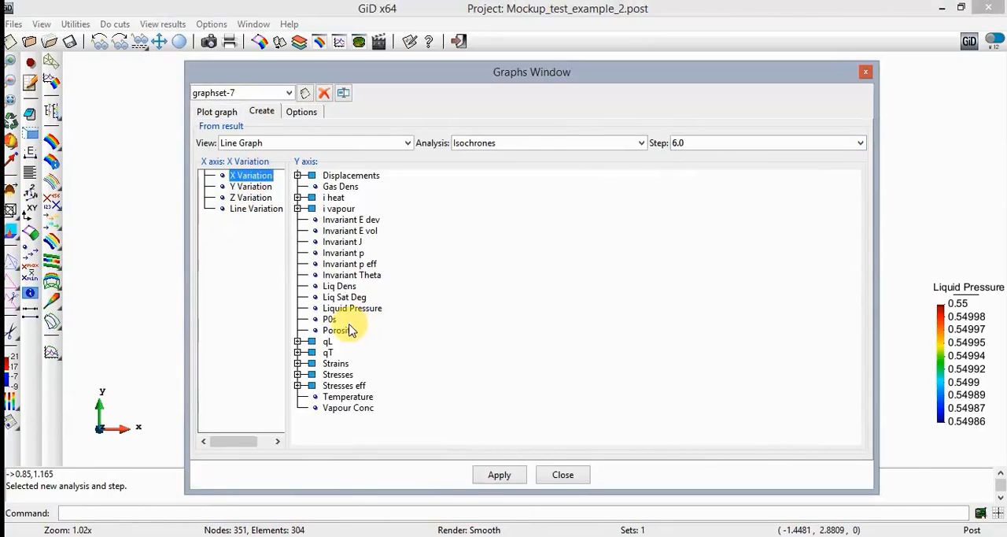
click(345, 329)
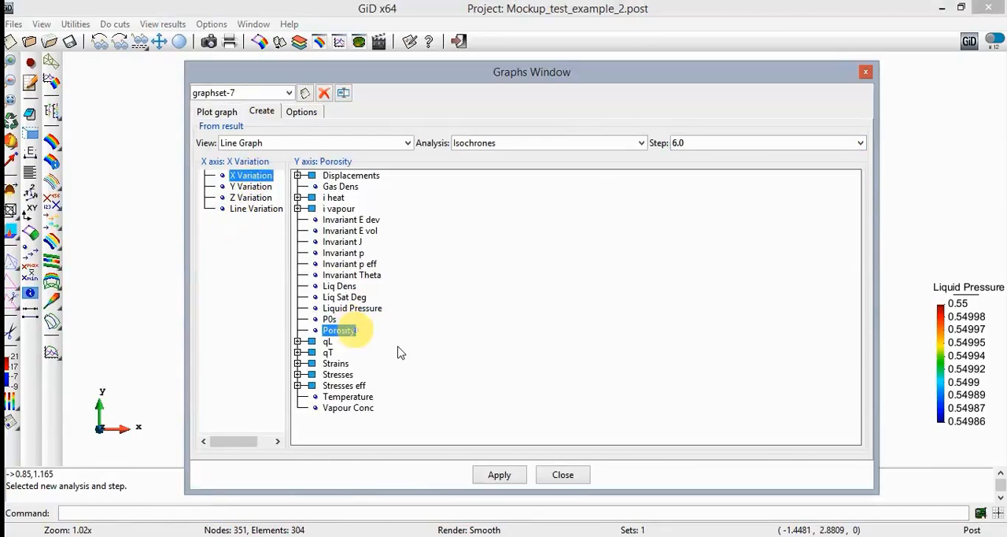
click(503, 476)
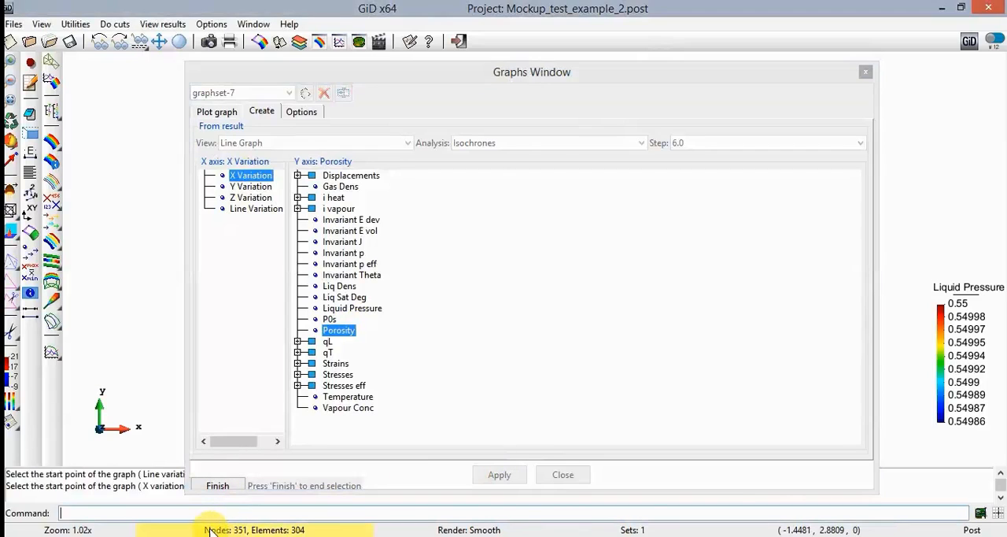
- Plot the step 6 porosity line from start point 0,1.165 to end point 0.85,1.165
text(,1.165)
key(Return)
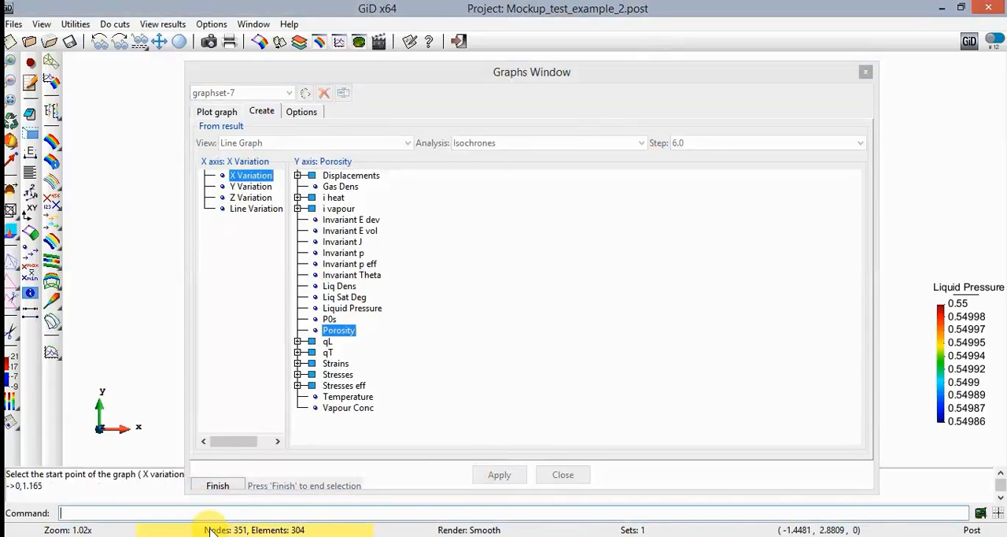
text(0)
text(5,1.165)
key(Return)
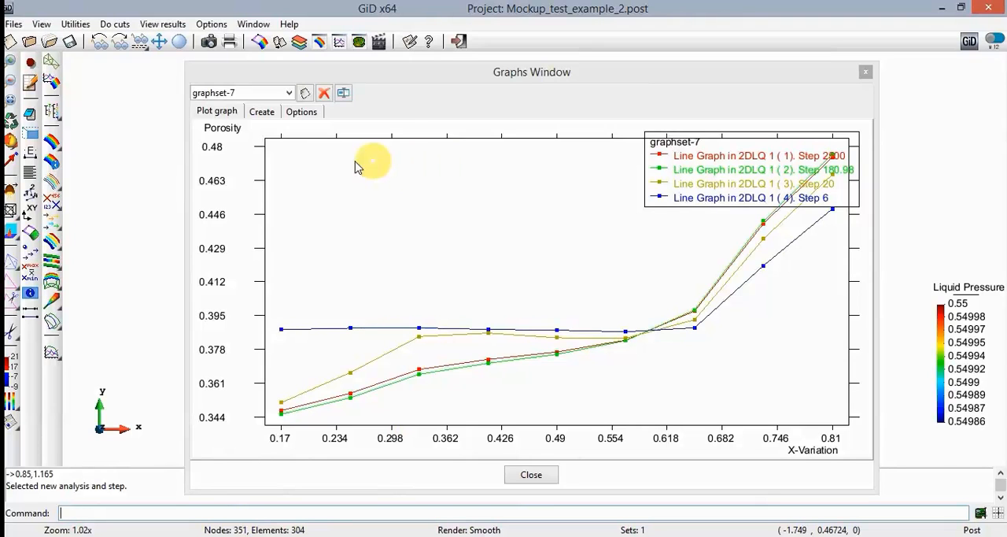
- Start a Porosity versus X Variation line graph in the same graph set for the initial step 0.0
click(262, 112)
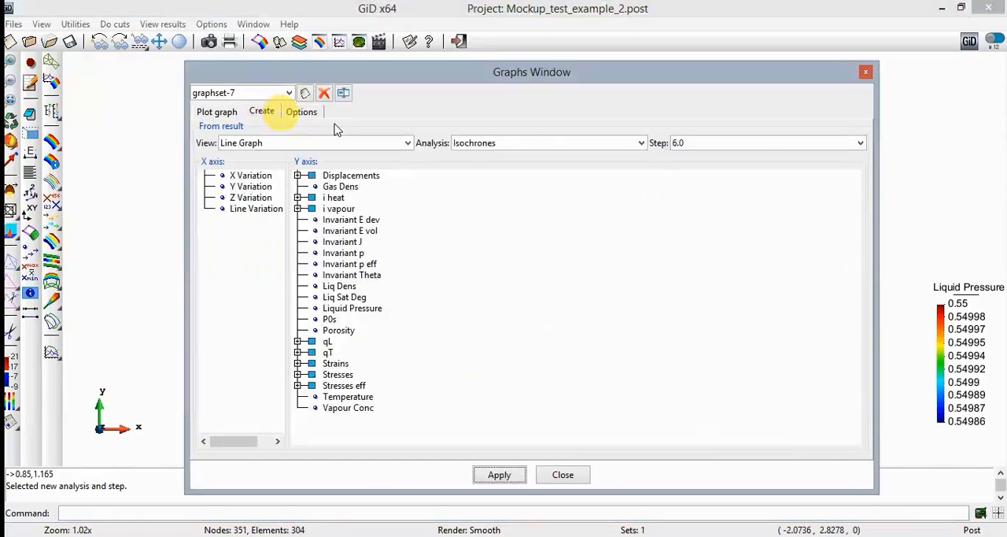
click(744, 142)
scroll(732, 193, up, 5)
scroll(732, 192, up, 4)
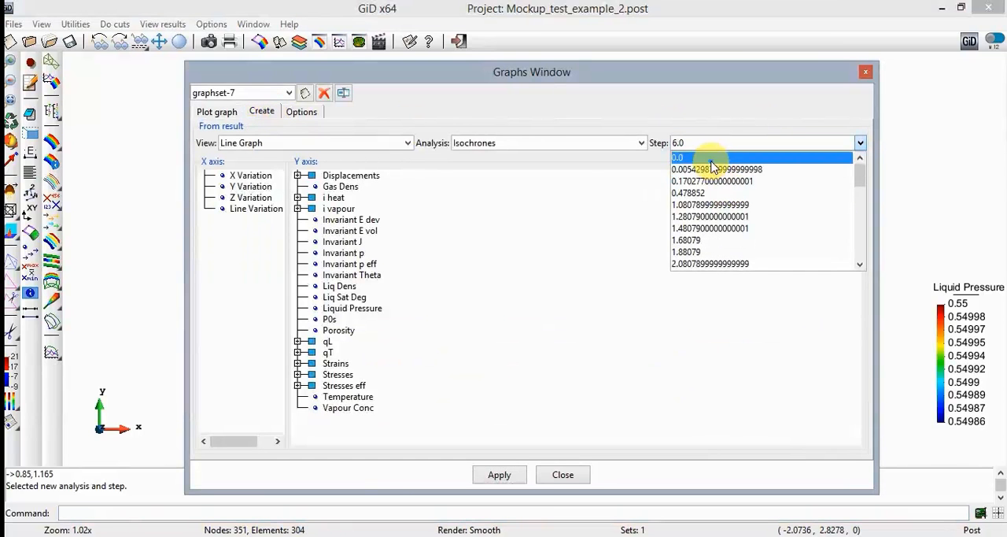
click(710, 158)
click(250, 175)
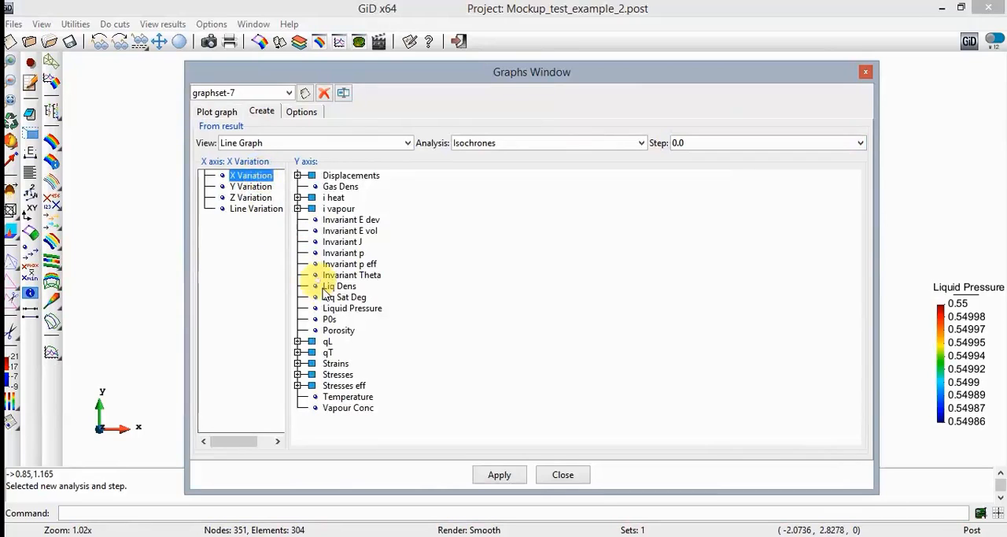
click(338, 329)
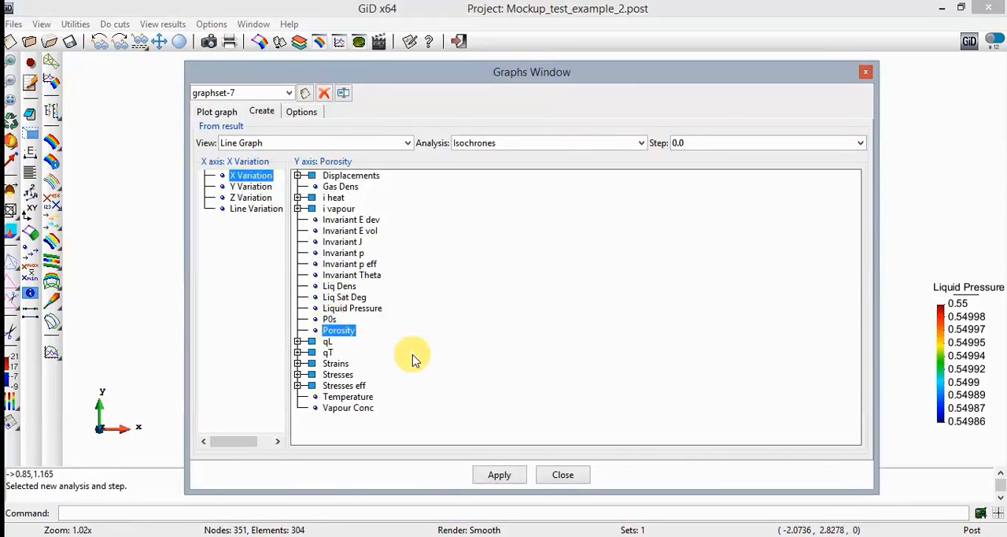
click(499, 474)
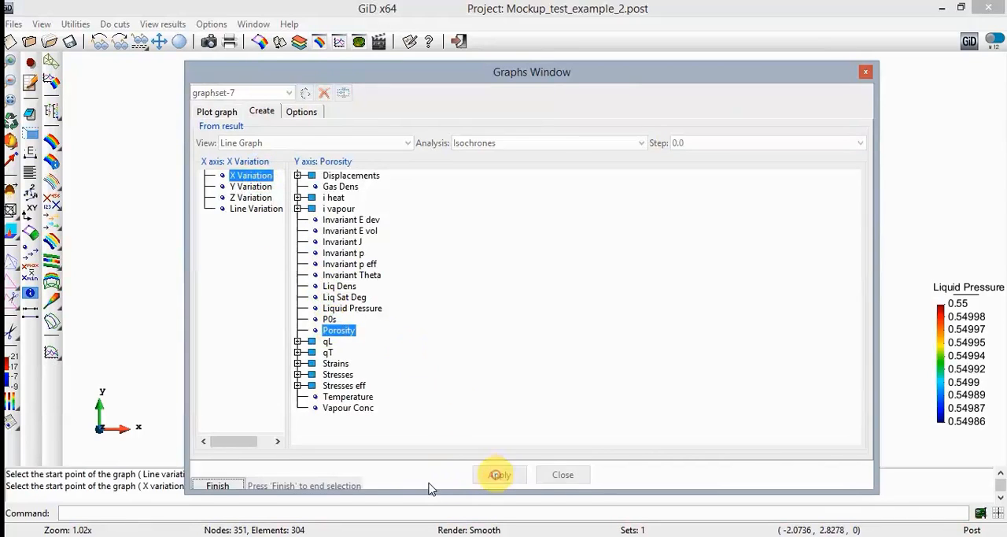
- Plot the step 0 porosity line from start point 0,1.165 to end point 0.85,1.165
click(197, 516)
text(0,1.165)
key(Return)
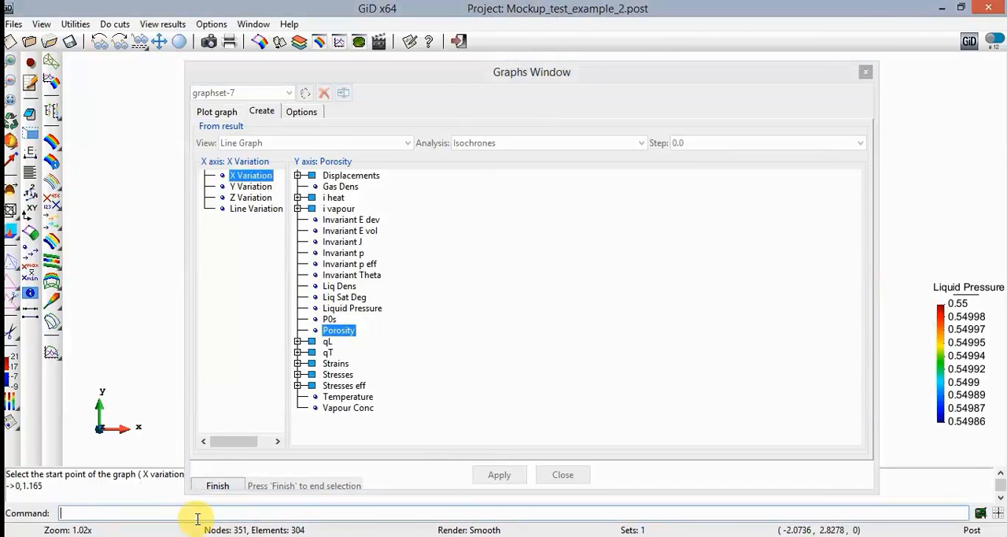
text(0.85,1.165)
key(Return)
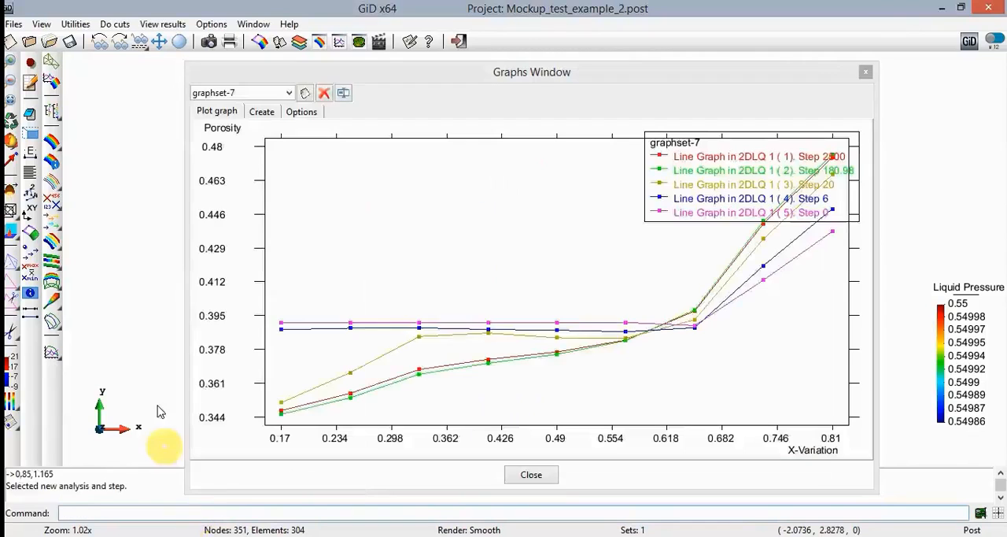